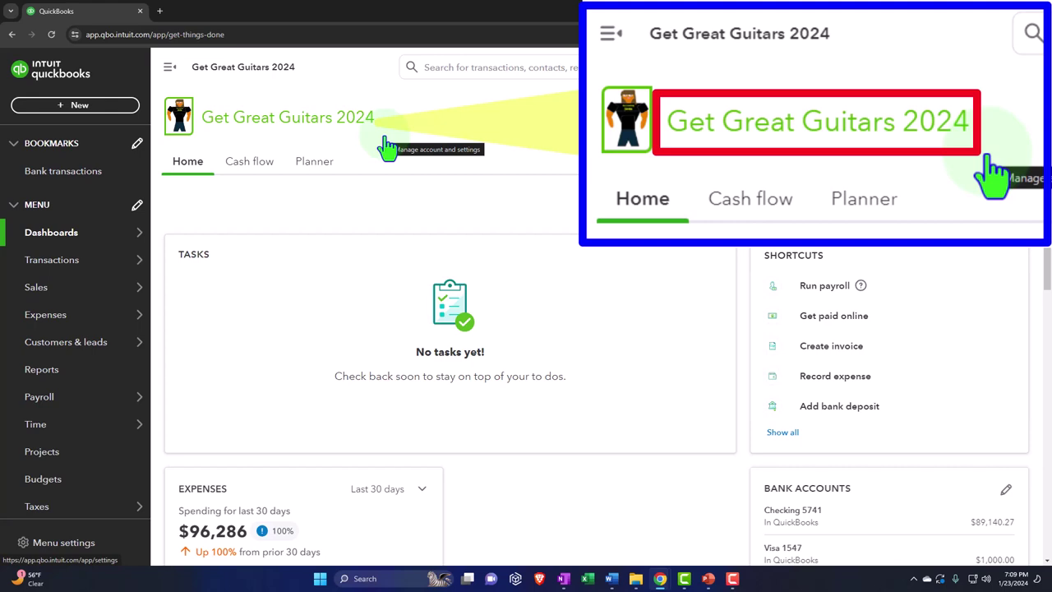
Step: Open the favorite Balance Sheet, Profit and Loss and Trial Balance reports, each in its own browser tab
left_click(62, 371)
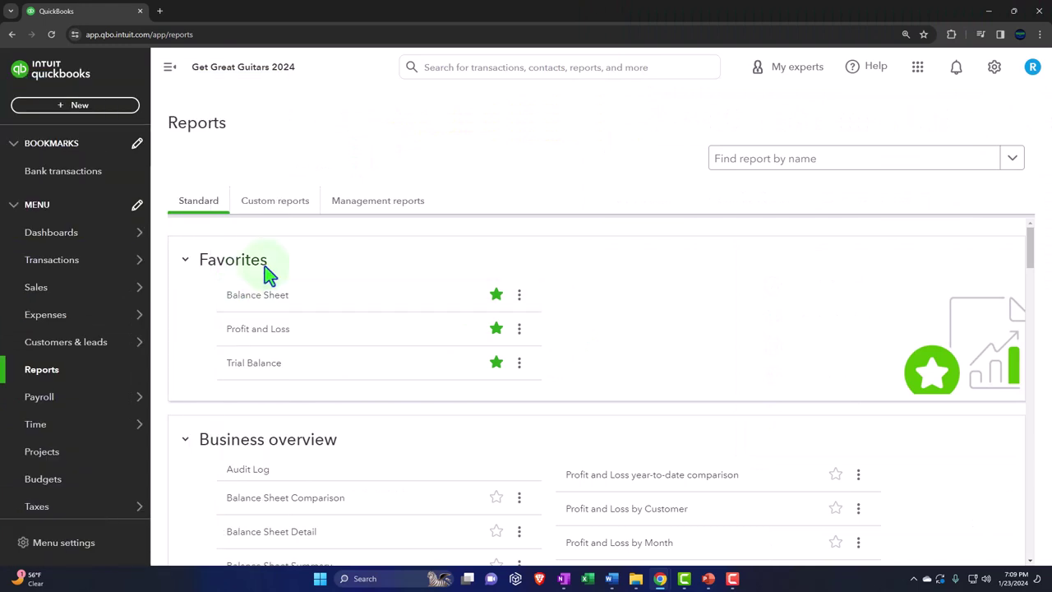
right_click(264, 295)
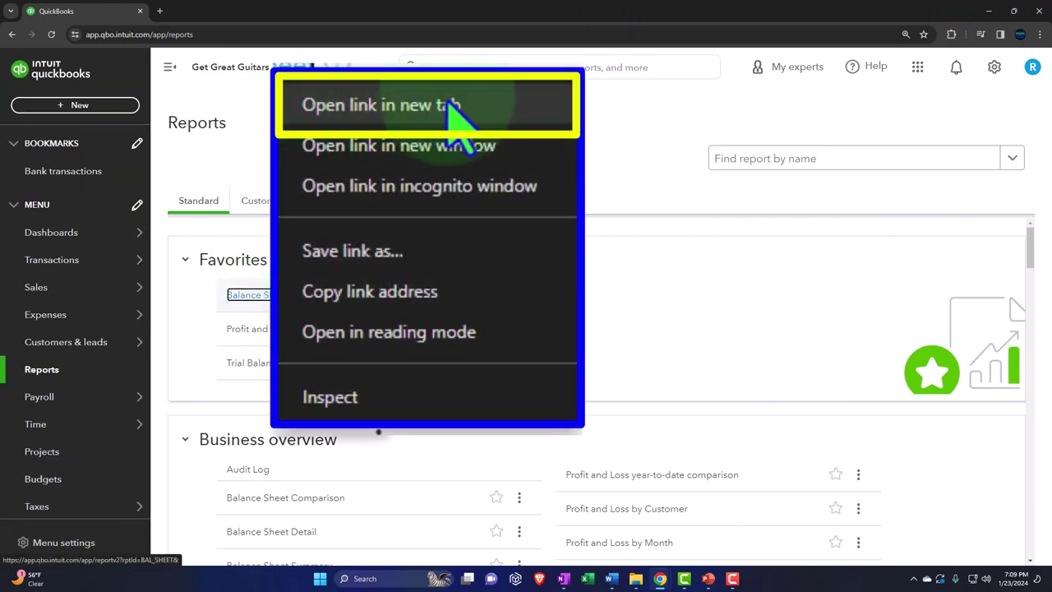
left_click(339, 309)
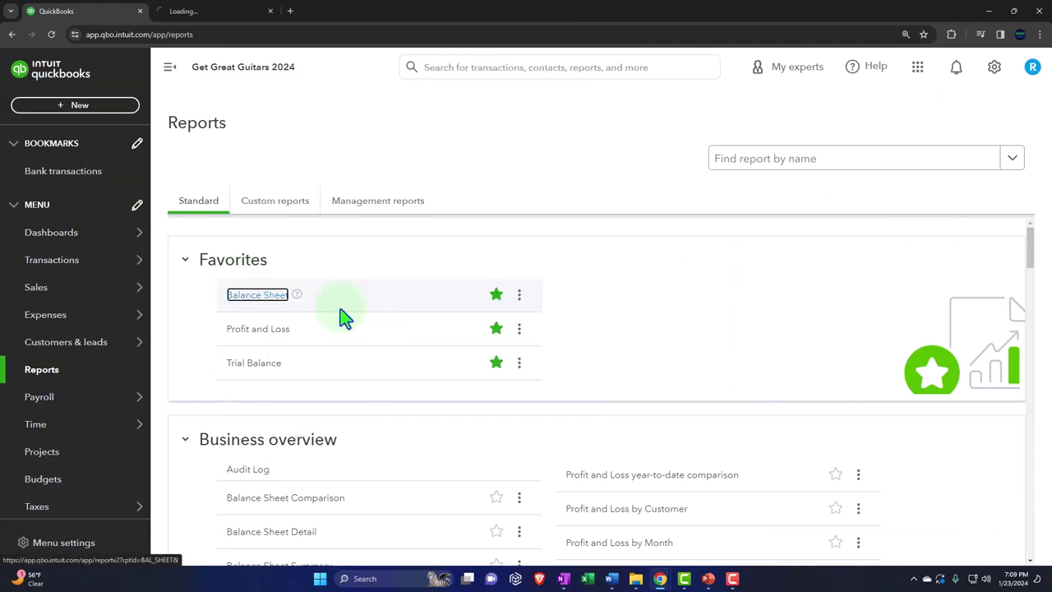
right_click(281, 339)
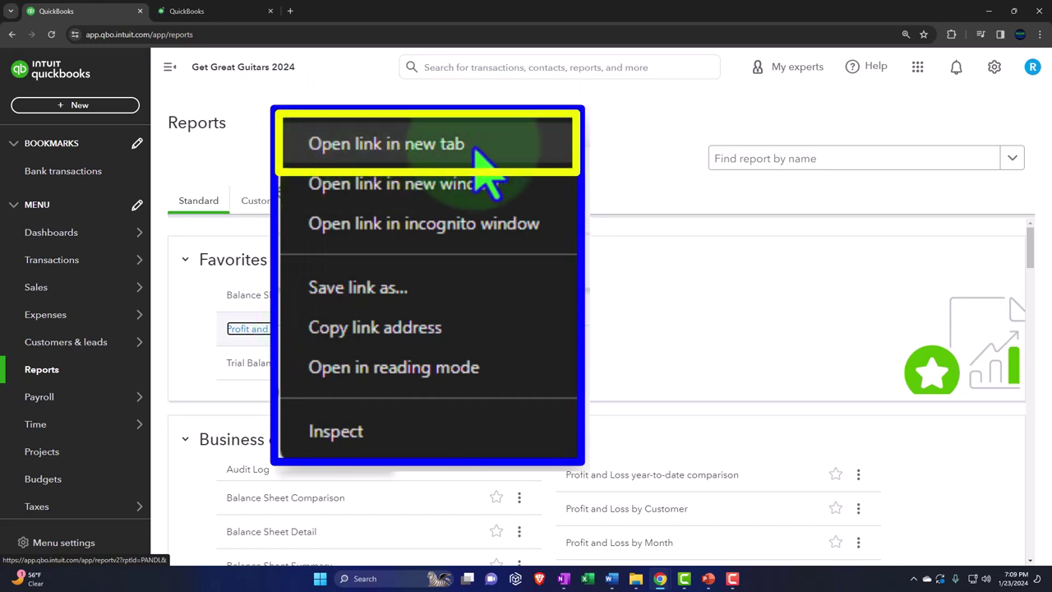
left_click(349, 351)
right_click(261, 366)
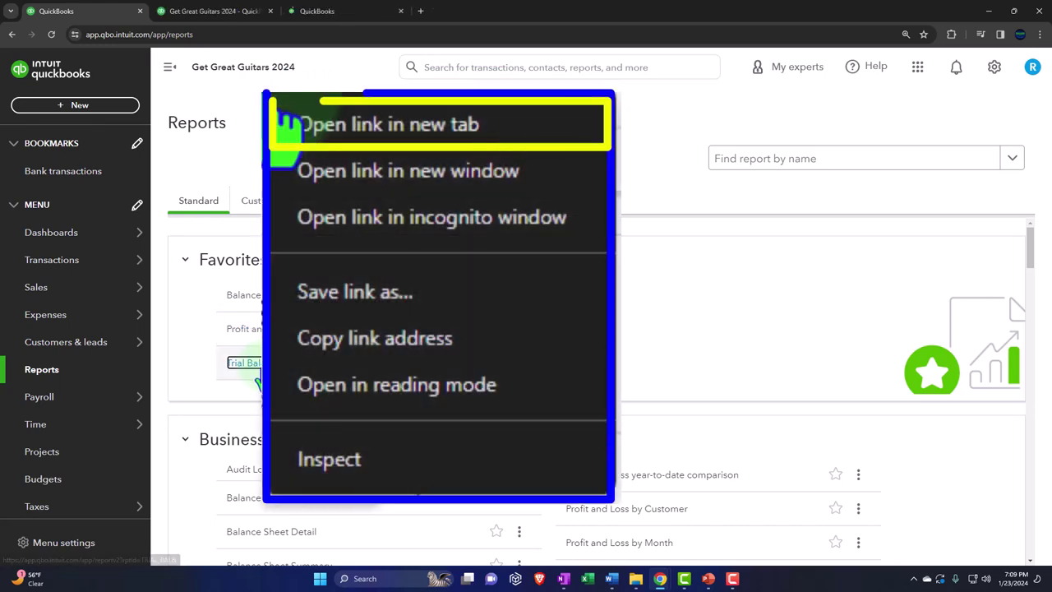
left_click(323, 380)
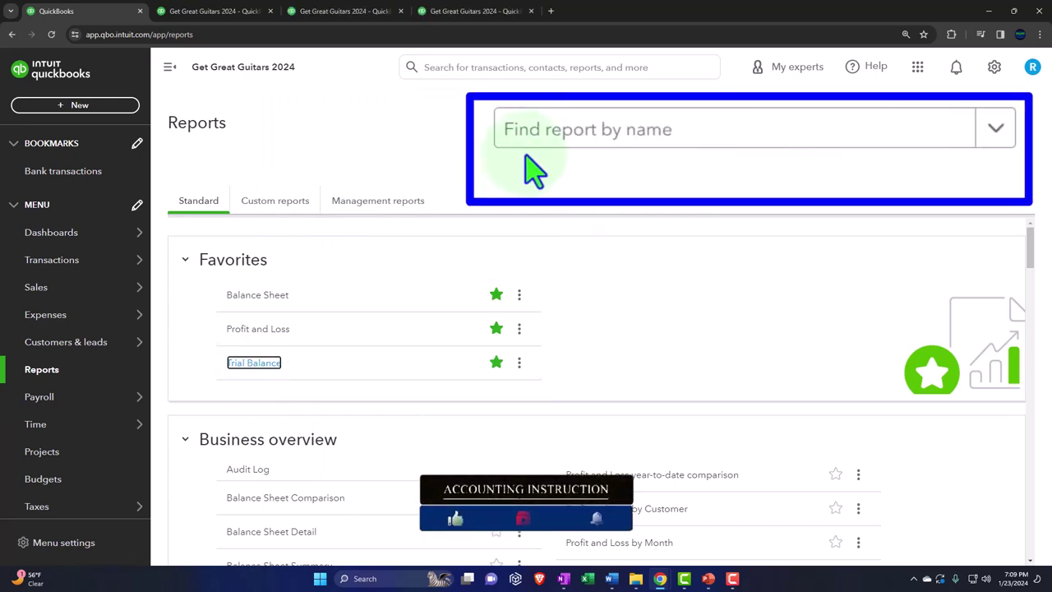
Step: Run the Balance Sheet report for the period 01/01/2024 to 01/31/2024, with the navigation menu collapsed
left_click(238, 12)
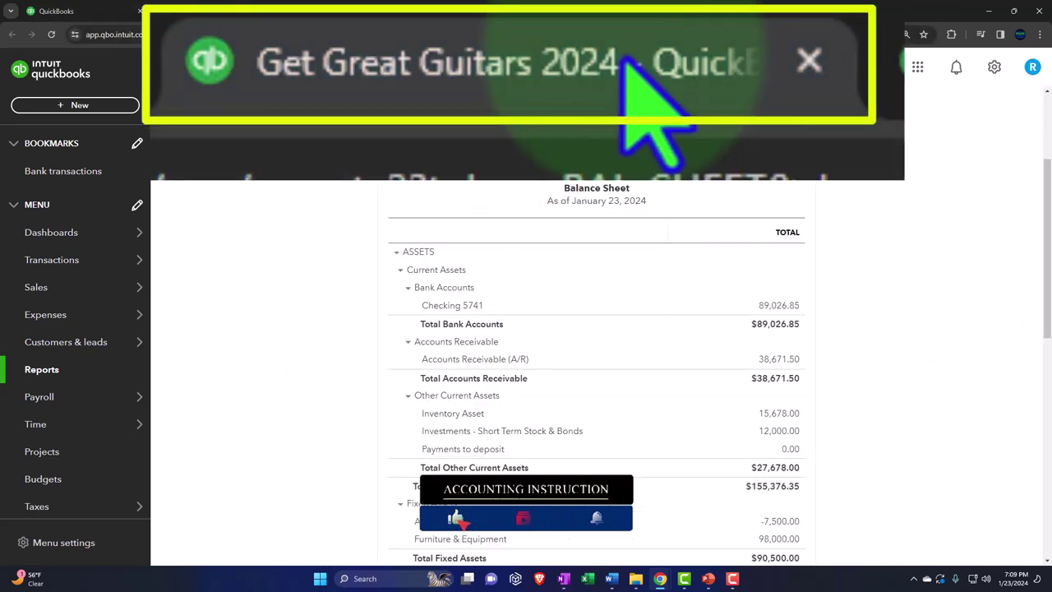
left_click(170, 73)
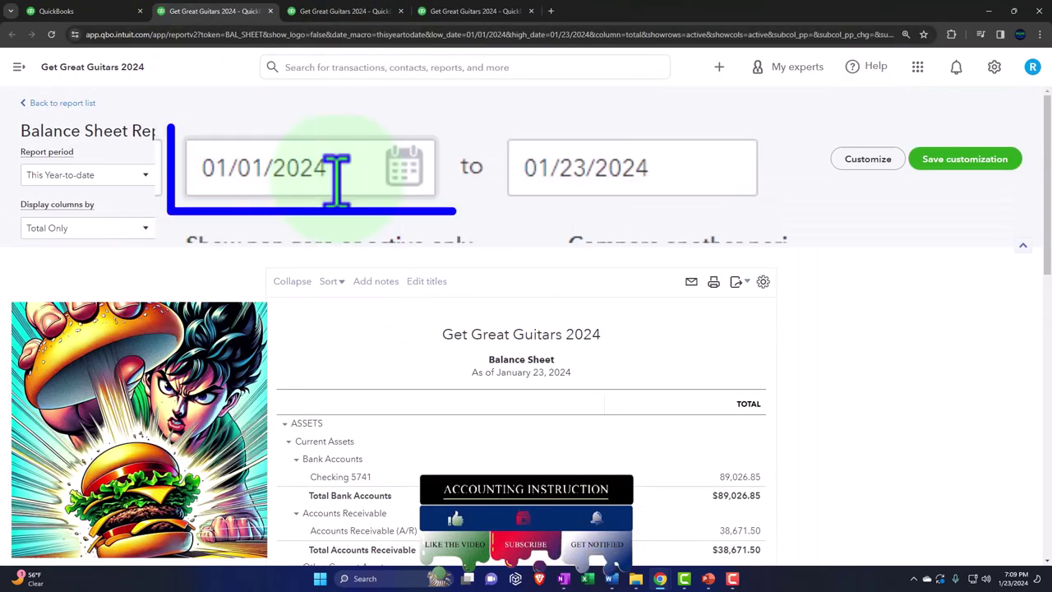
left_click(220, 175)
type("01/01/2024")
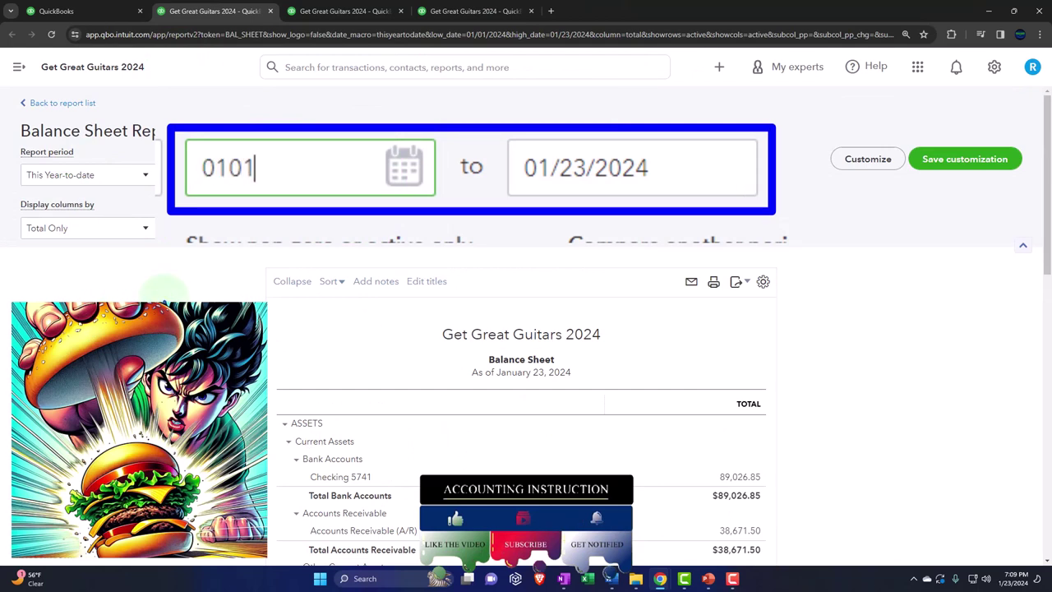
key("Tab")
type("013124")
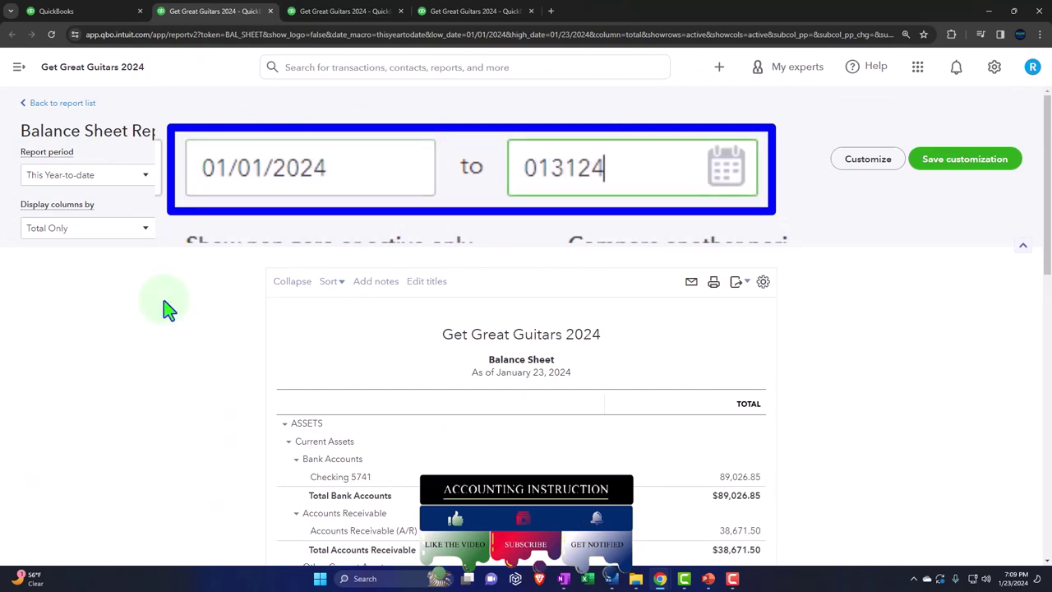
key("Tab")
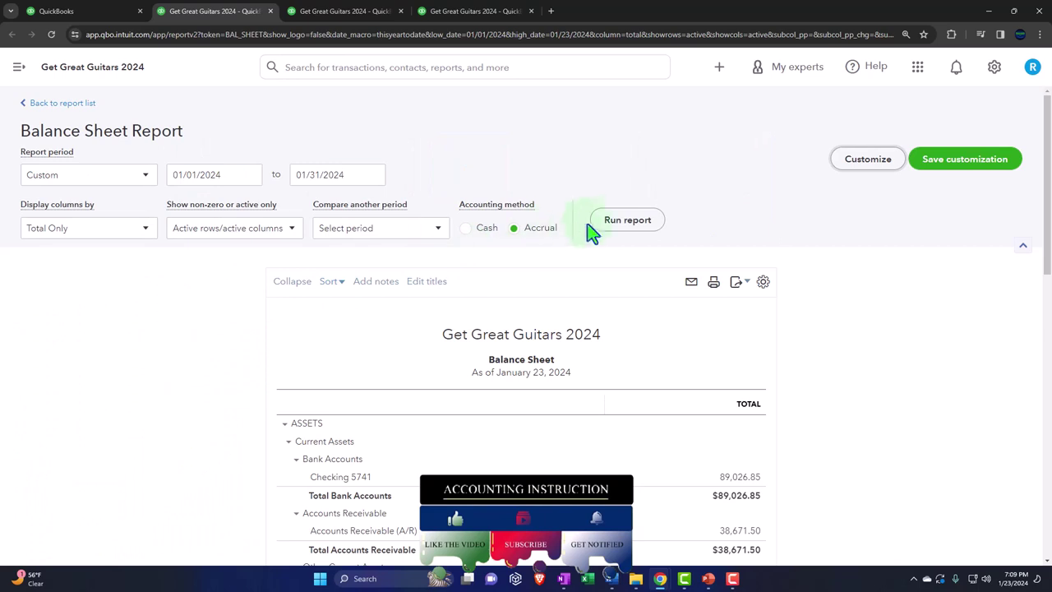
left_click(617, 230)
scroll(617, 227, "down", 2)
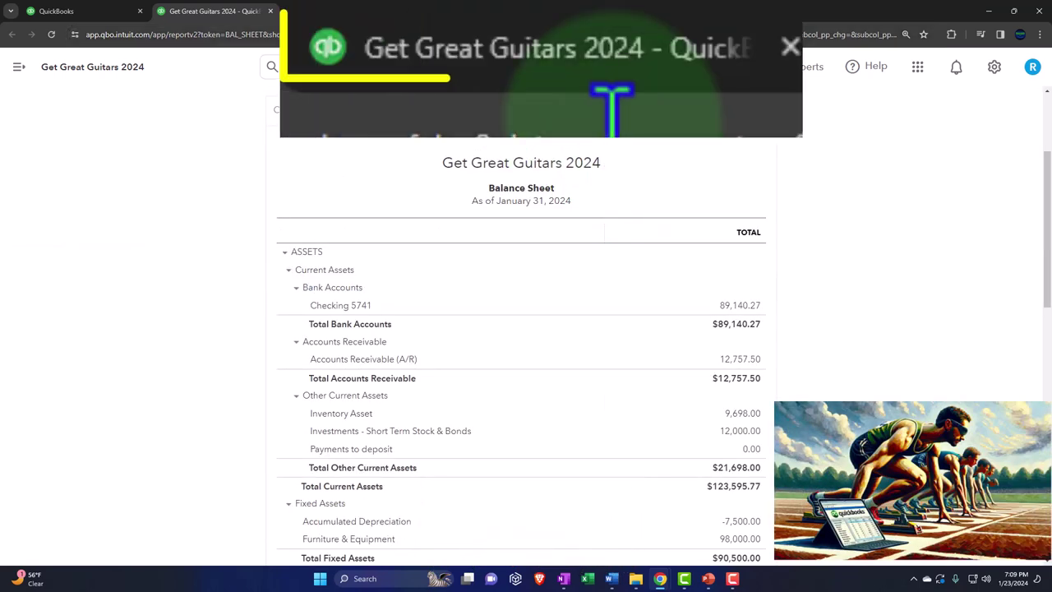
Step: Run the Profit and Loss report for 01/01/2024 to 01/31/2024, with the navigation menu collapsed
left_click(362, 11)
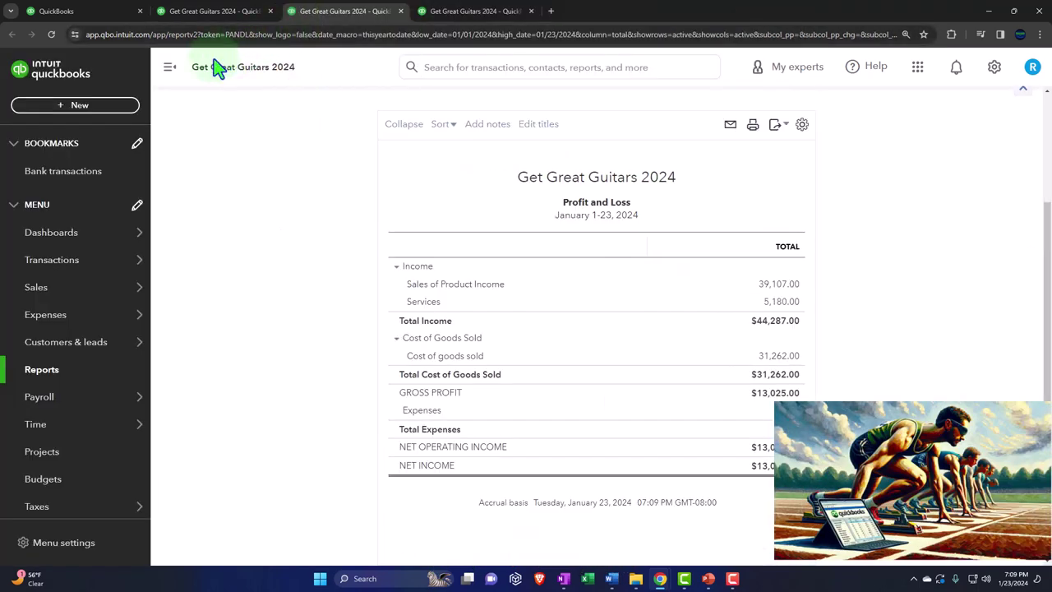
left_click(169, 67)
scroll(138, 218, "up", 2)
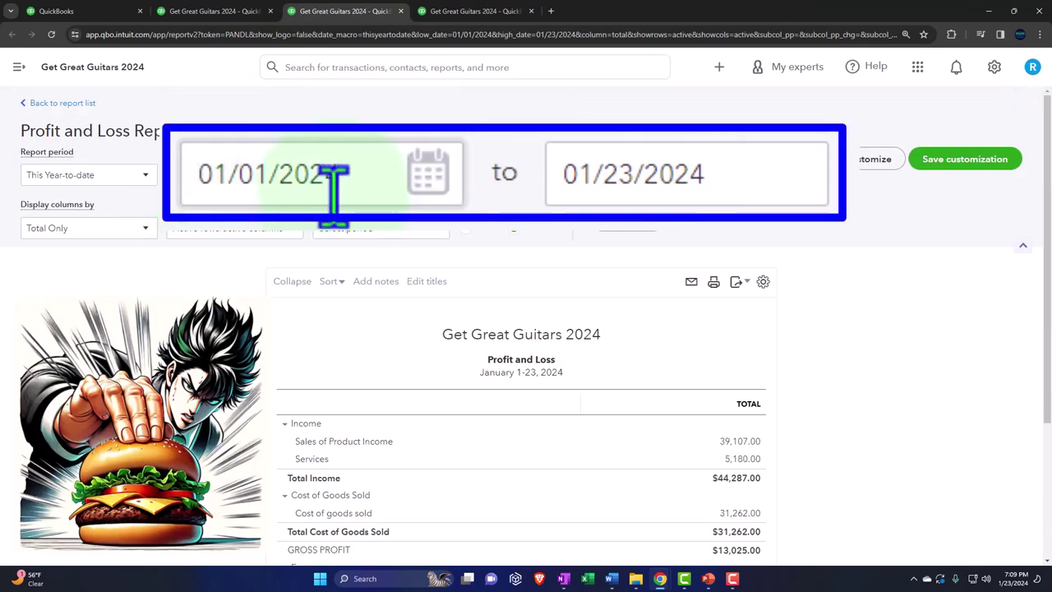
left_click(219, 181)
type("01/01/2024")
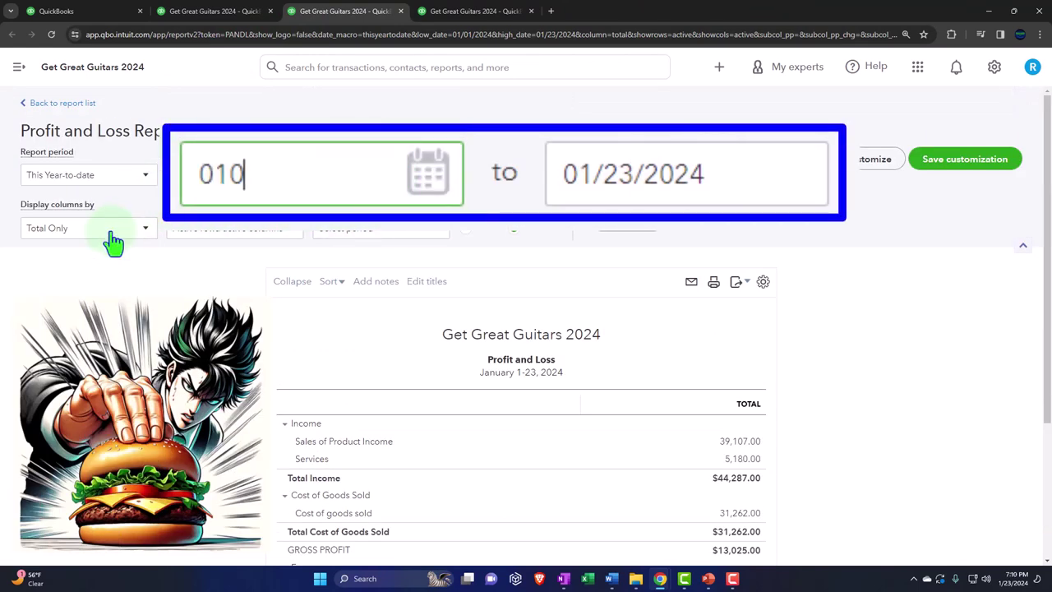
key("Tab")
type("1")
key("BackSpace")
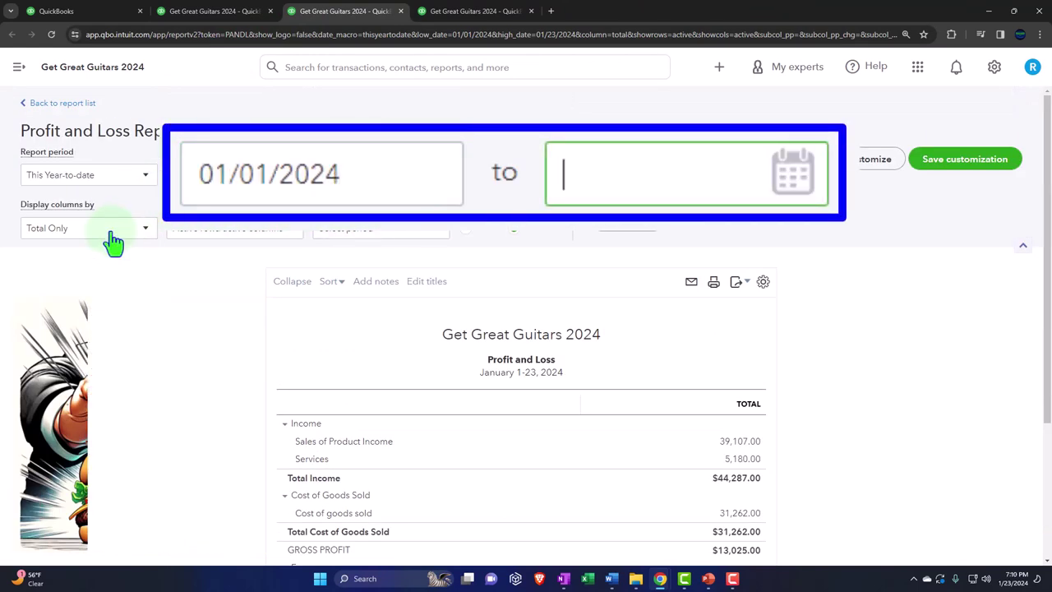
type("01312024")
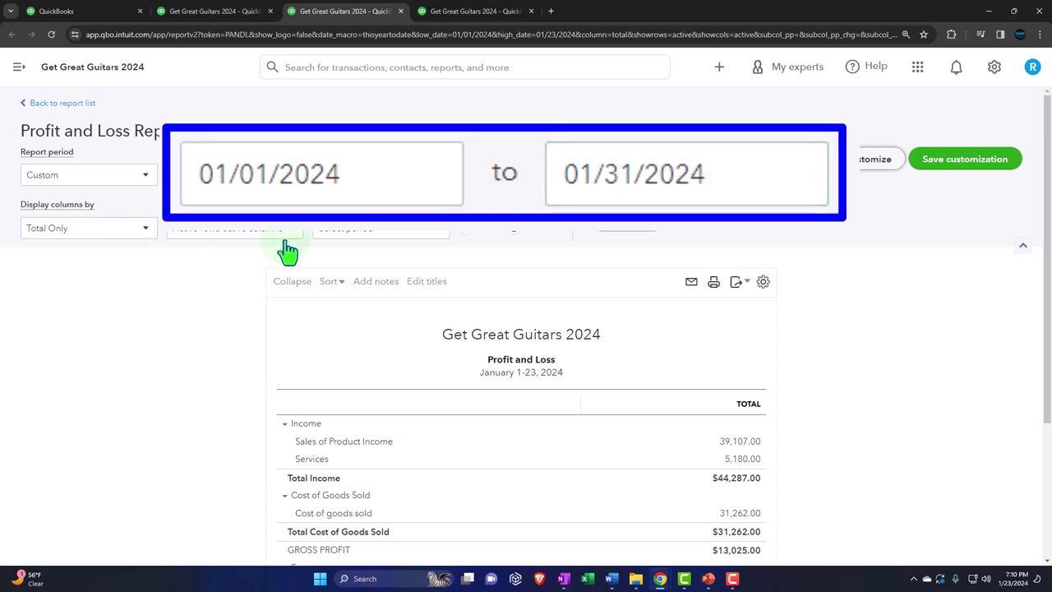
left_click(646, 223)
scroll(649, 227, "down", 2)
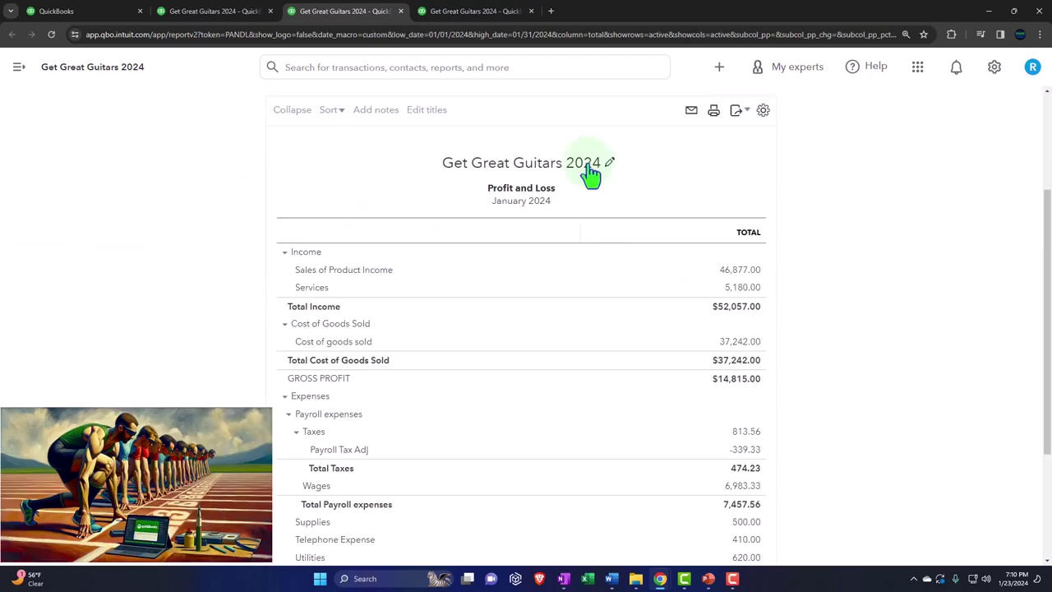
Step: Run the Trial Balance report for 01/01/2024 to 01/31/2024, with the navigation menu collapsed
left_click(467, 14)
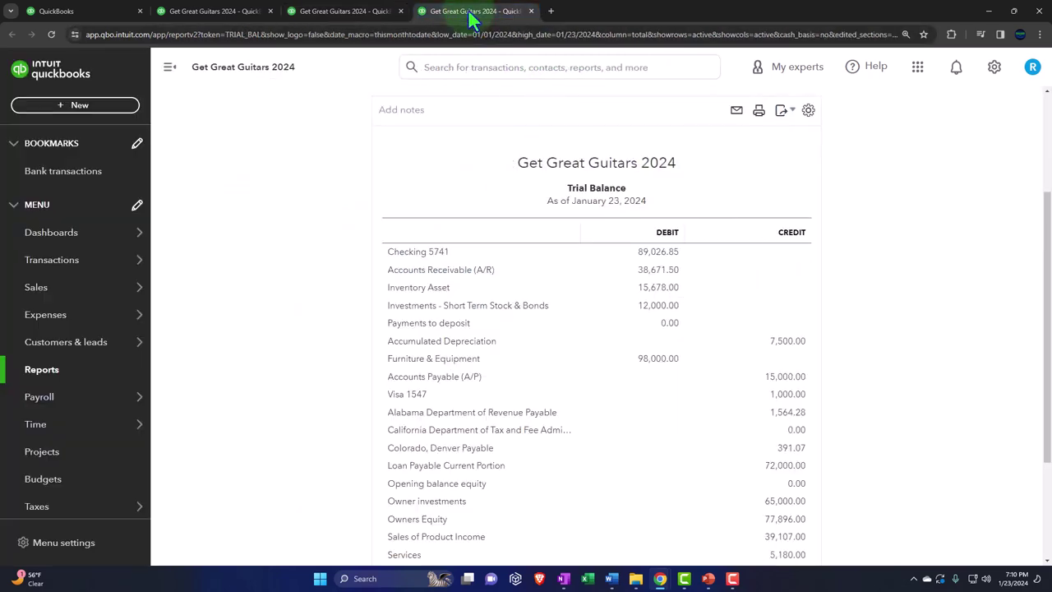
left_click(169, 67)
left_click(228, 175)
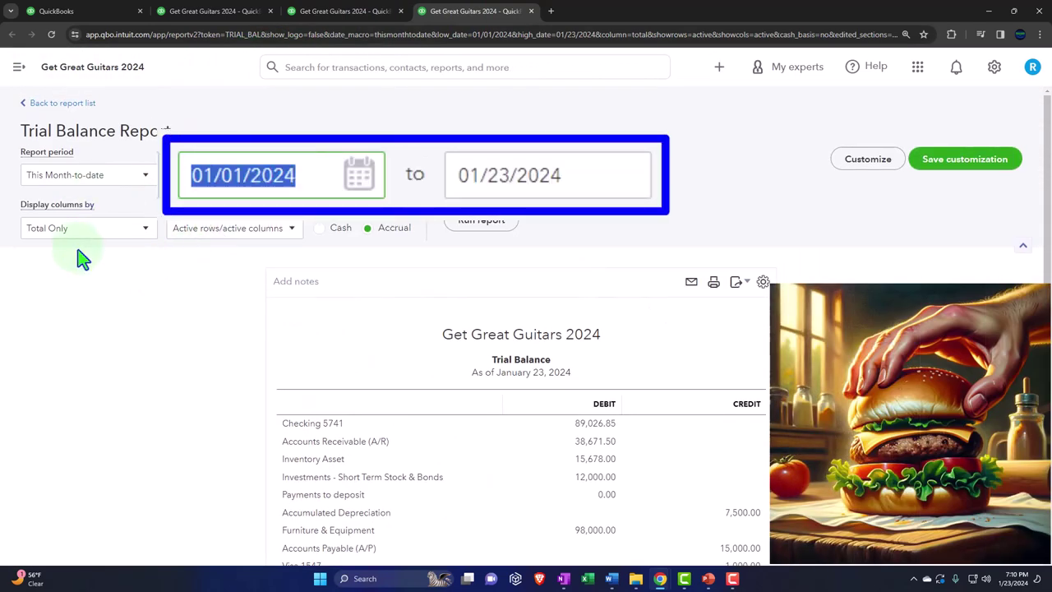
type("01012024")
key("Tab")
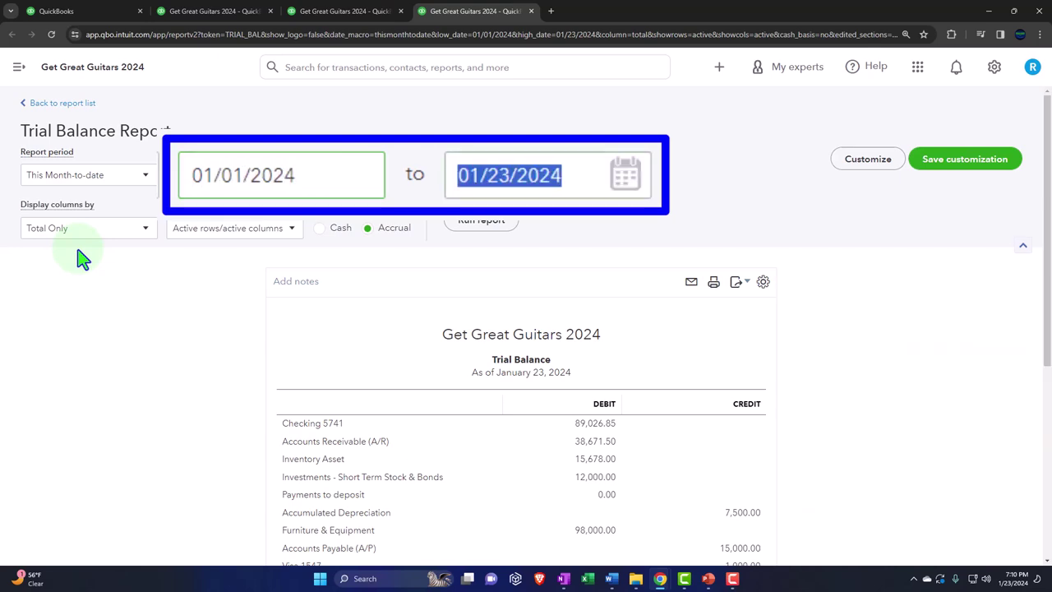
type("01312024")
key("Tab")
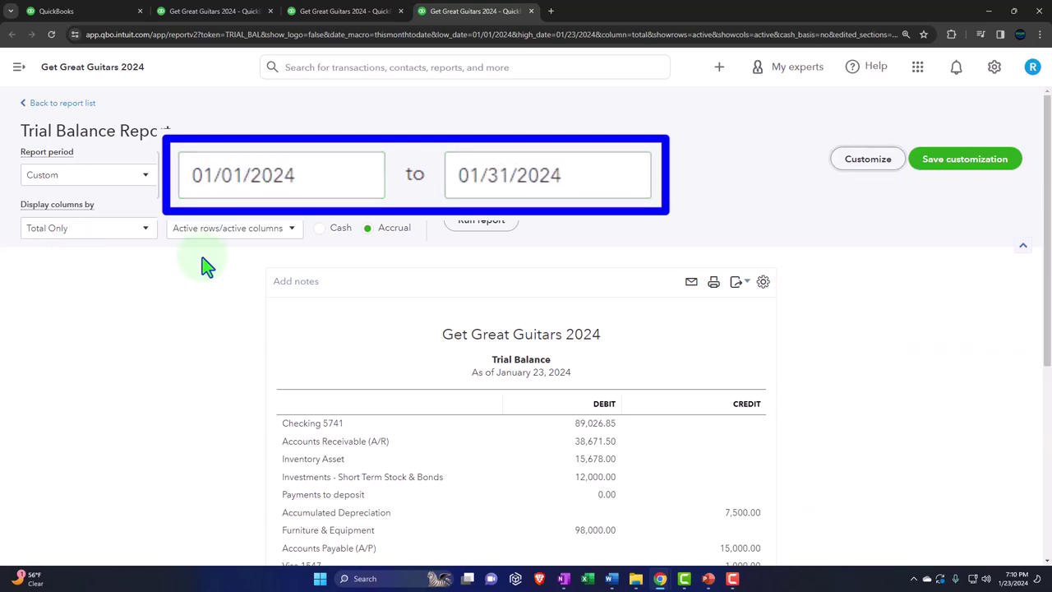
left_click(478, 222)
scroll(477, 230, "down", 2)
scroll(475, 231, "down", 1)
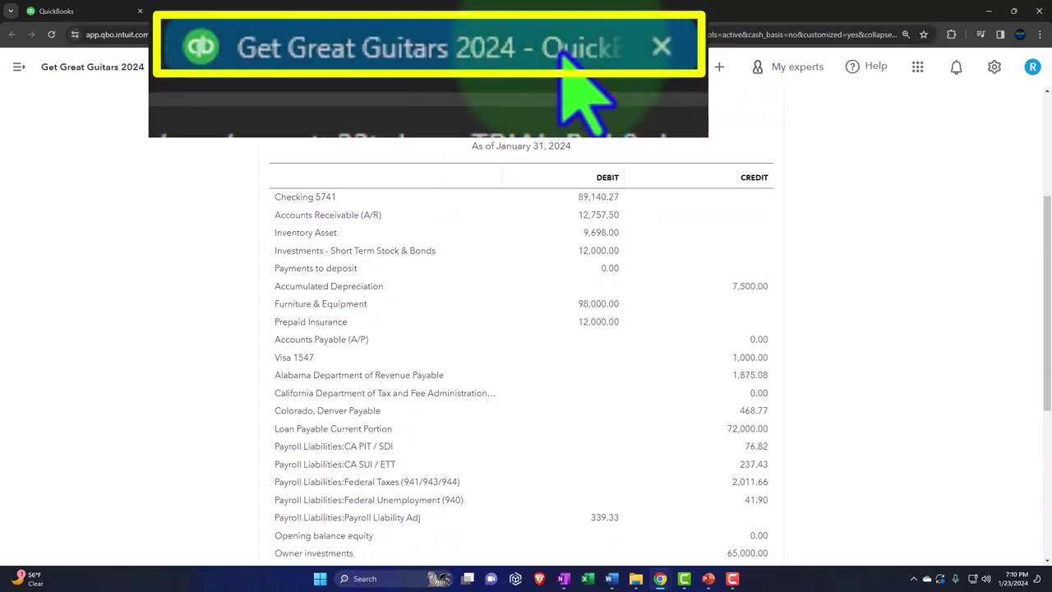
Step: Review the billable expense, income tracking and sales tax options under Bills and expenses in the company's Expenses settings, and close the settings
key("alt+Tab")
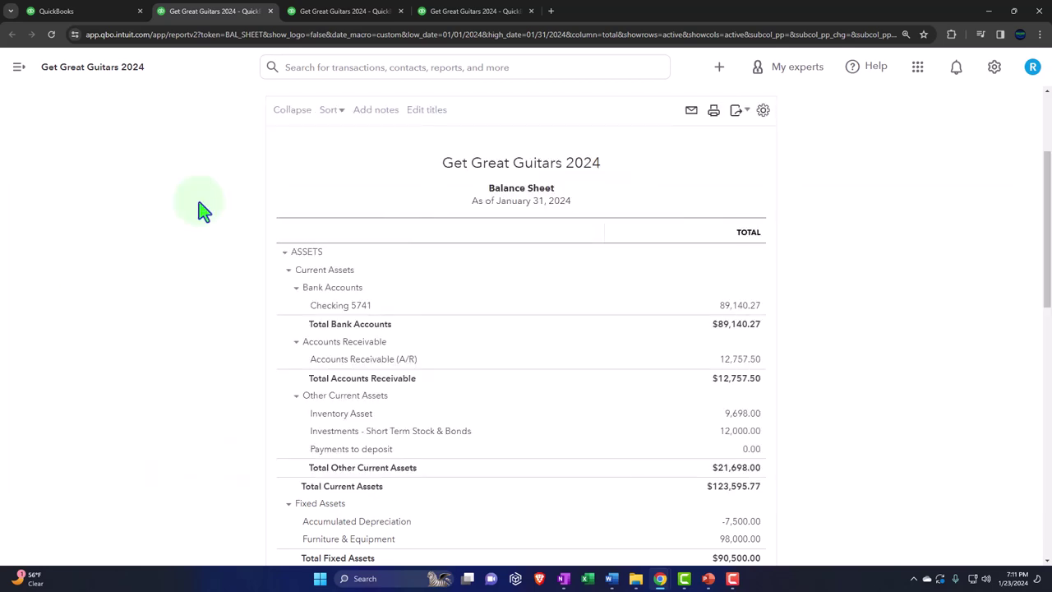
left_click(108, 10)
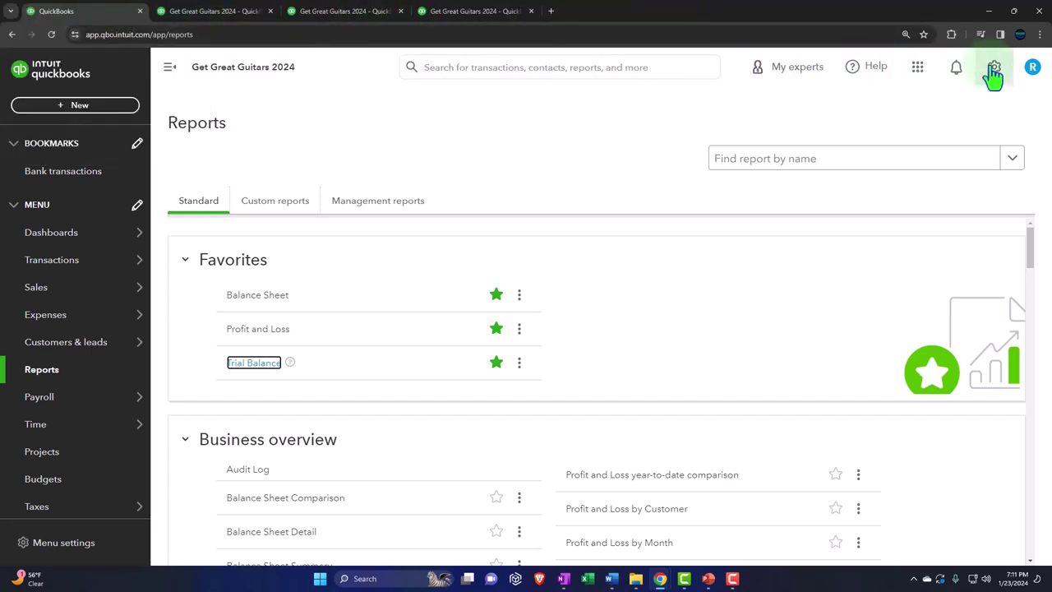
left_click(993, 71)
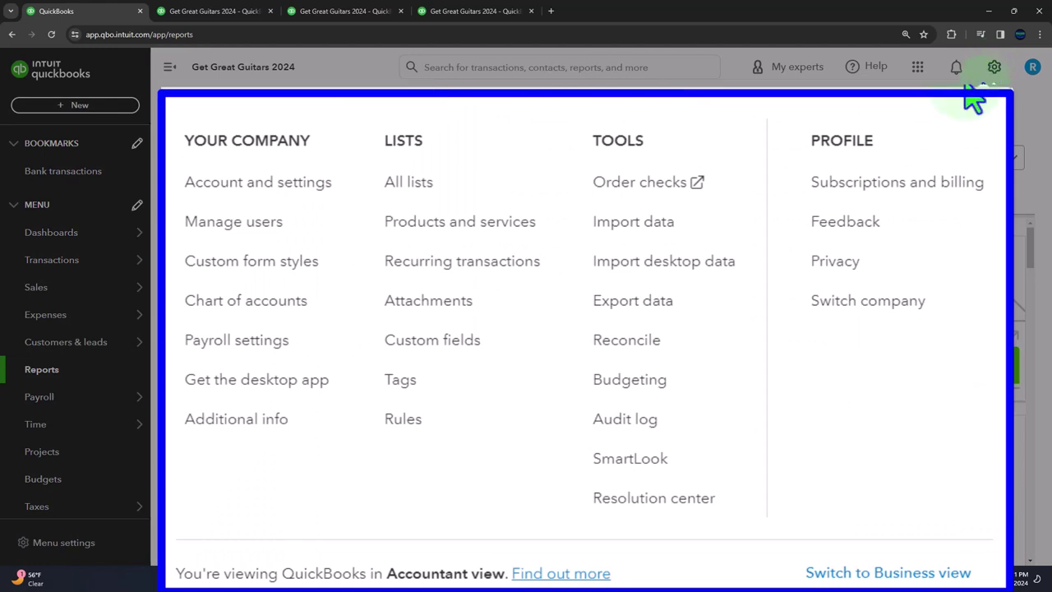
left_click(234, 183)
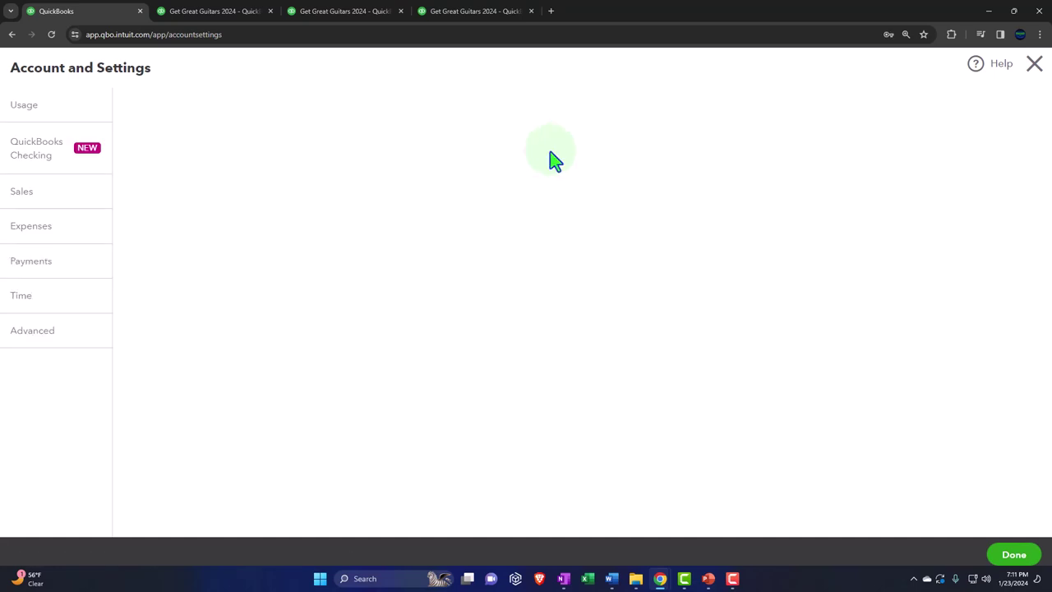
left_click(33, 231)
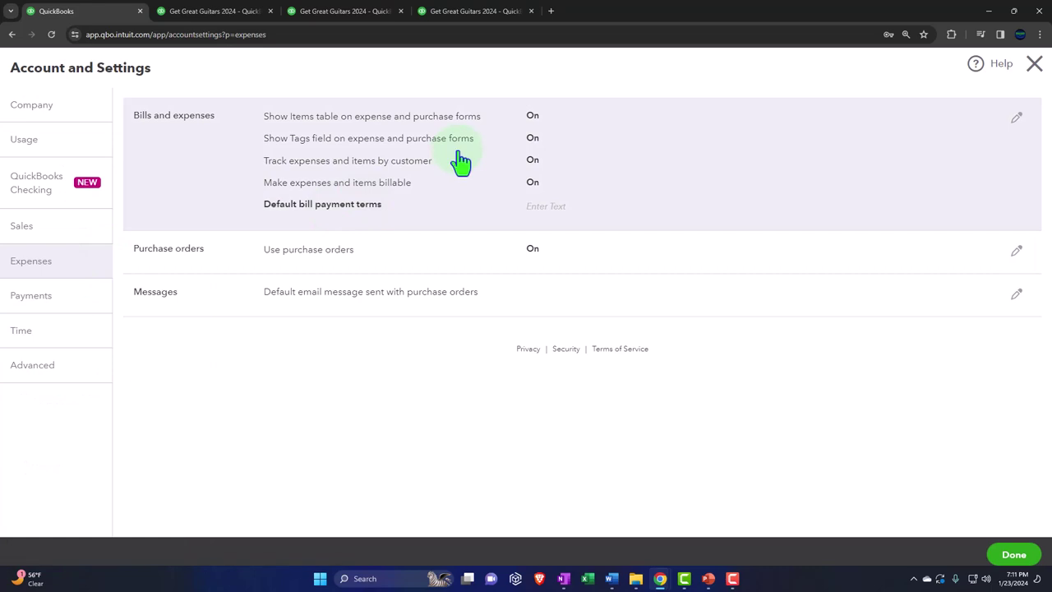
left_click(460, 162)
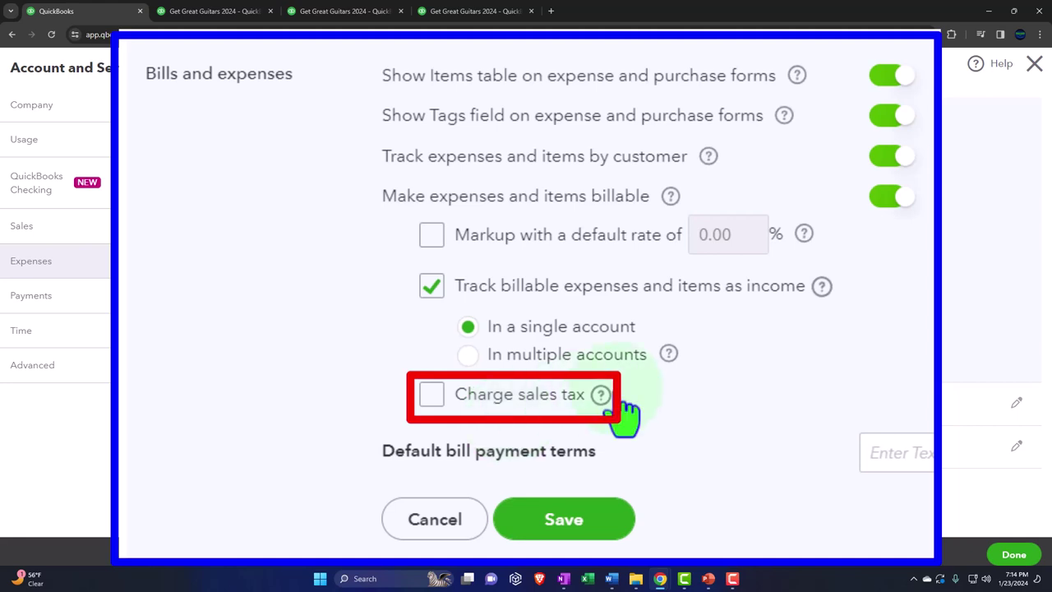
left_click(1035, 66)
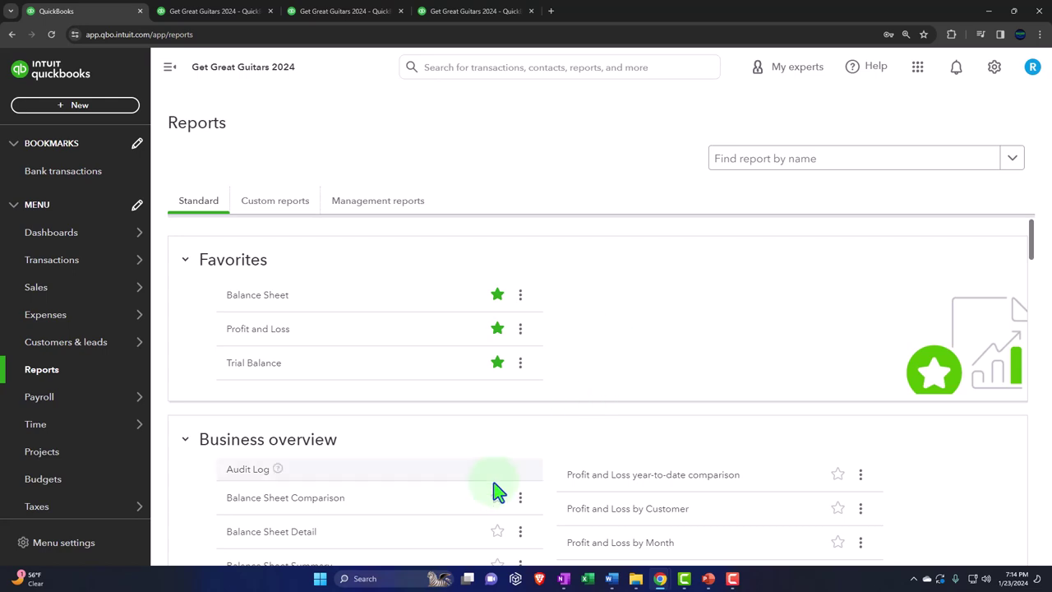
Step: Open the first listed employee's profile from the payroll employee list and examine its time tracking option
mouse_move(64, 402)
left_click(97, 334)
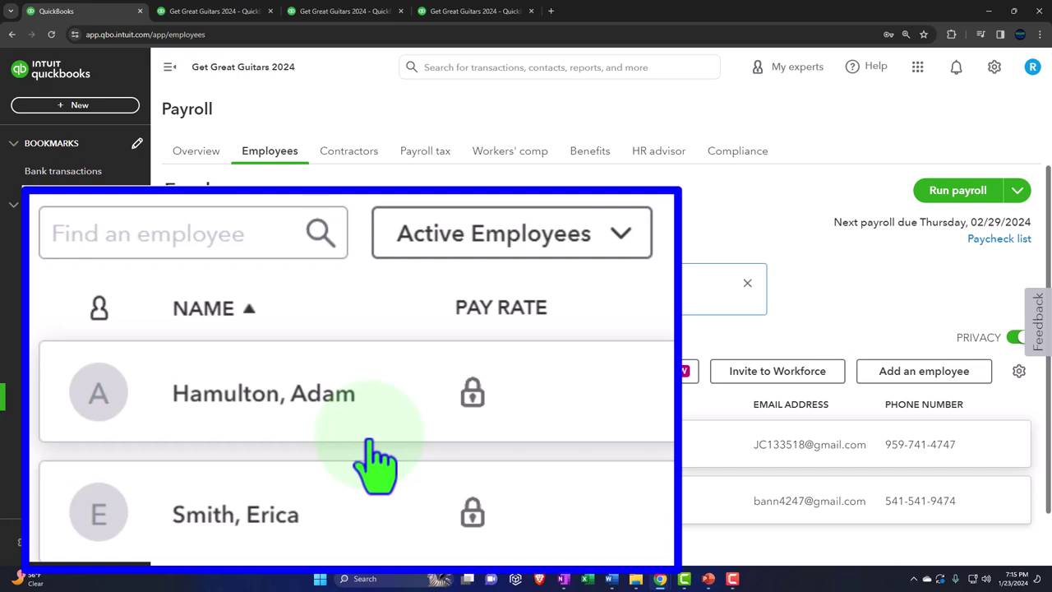
left_click(279, 441)
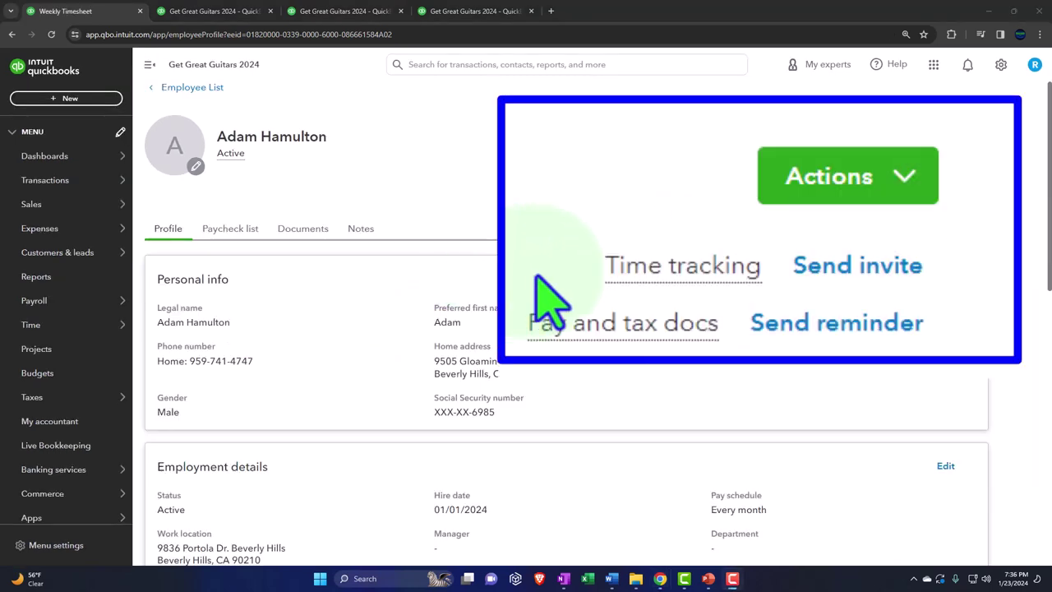
mouse_move(706, 283)
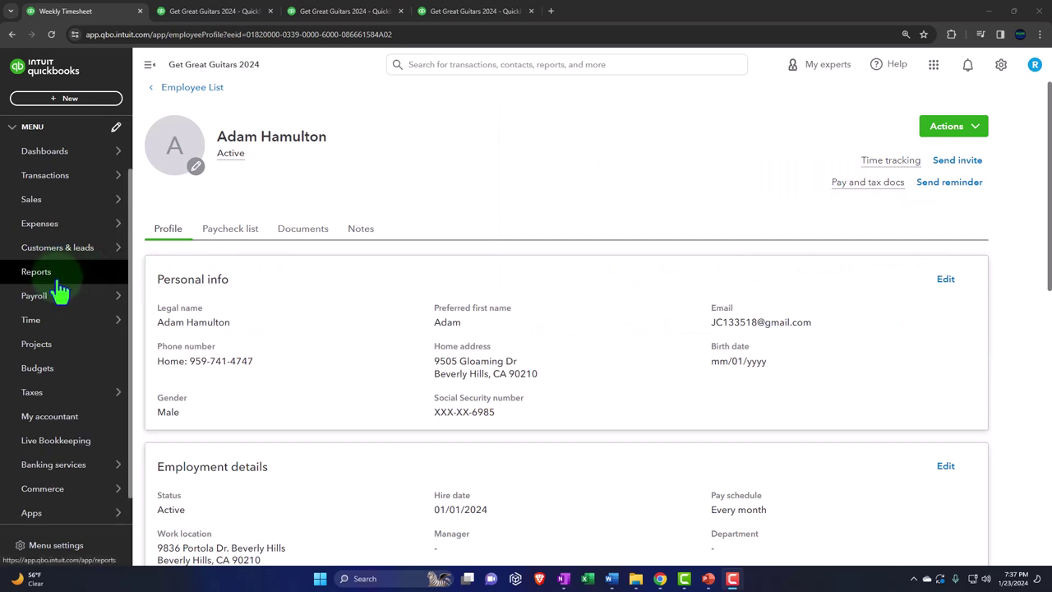
Step: Open the Time overview page
scroll(60, 288, "down", 1)
mouse_move(41, 294)
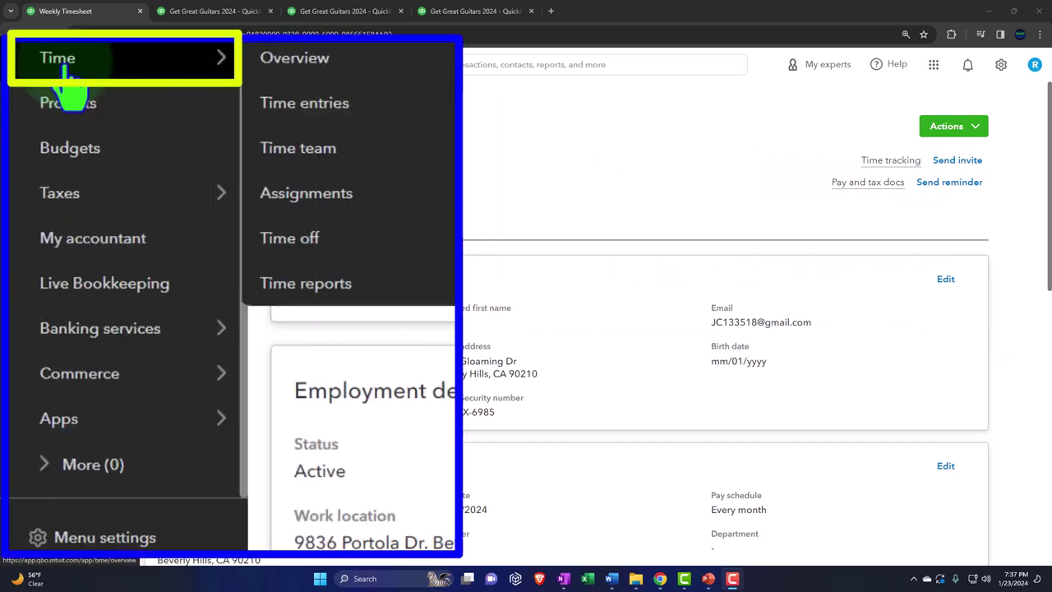
left_click(37, 296)
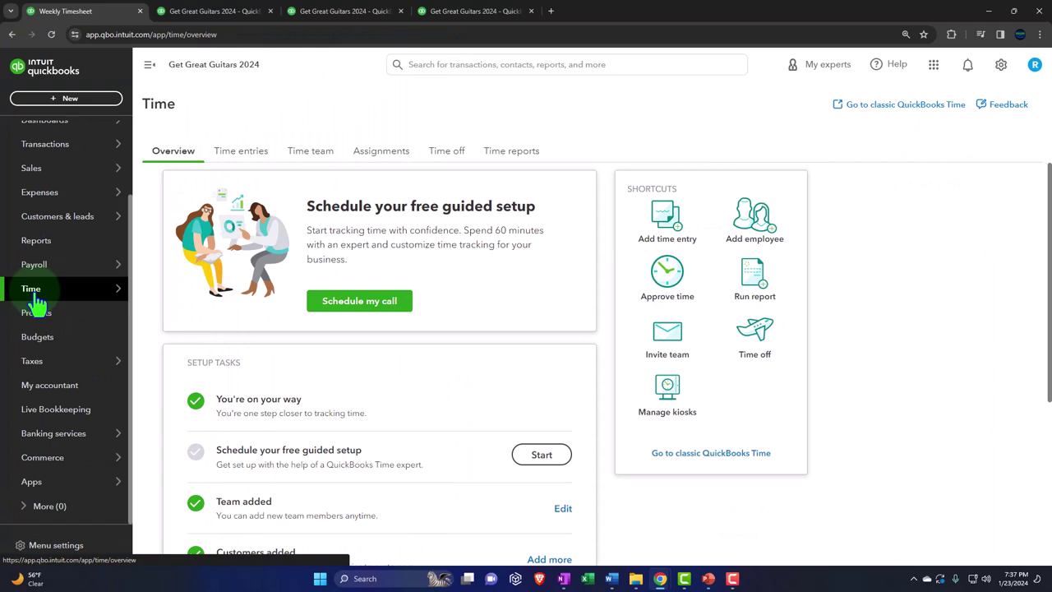
mouse_move(41, 271)
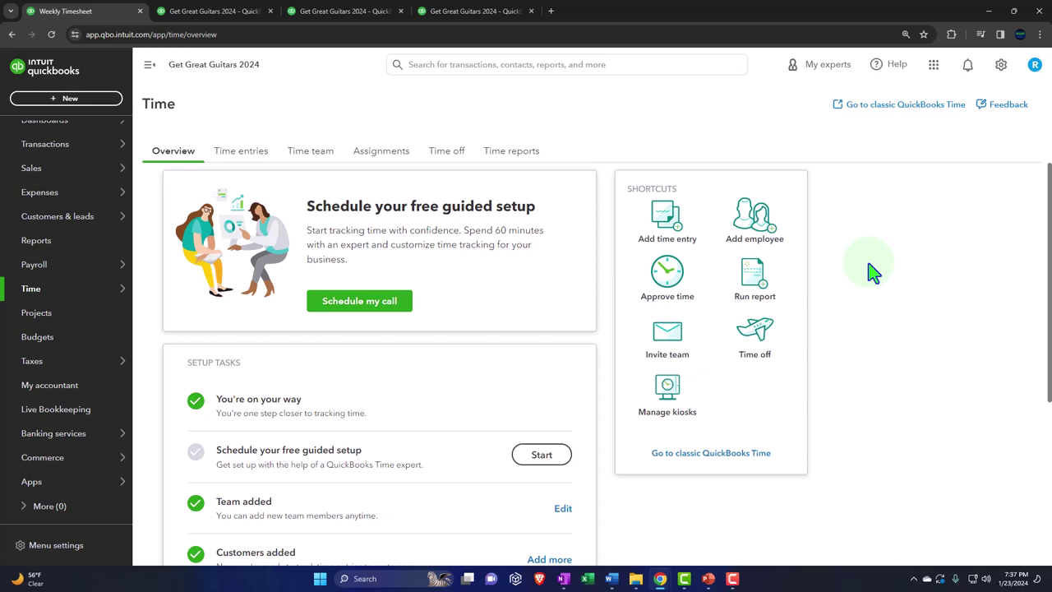
mouse_move(63, 296)
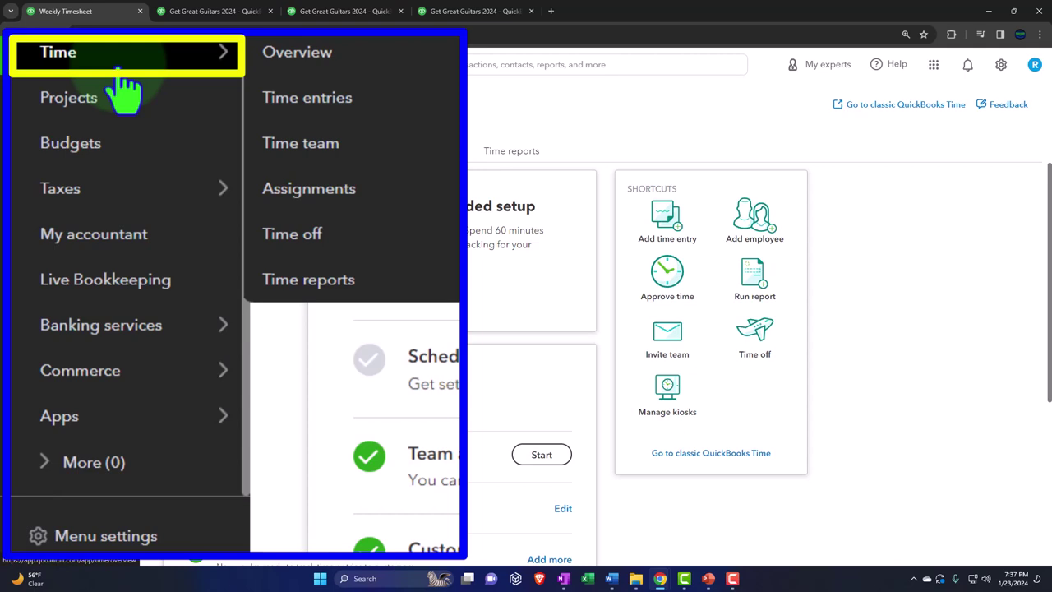
left_click(64, 300)
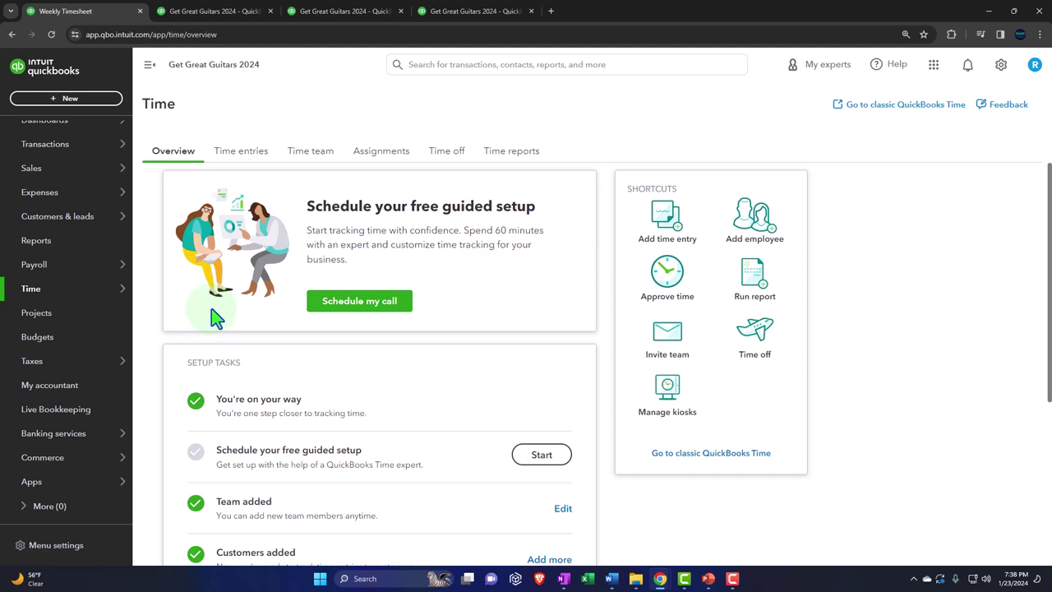
Step: Open a new weekly timesheet, dismiss the QuickBooks Time dialog, examine the customer, service and billable fields, and close the timesheet
left_click(82, 98)
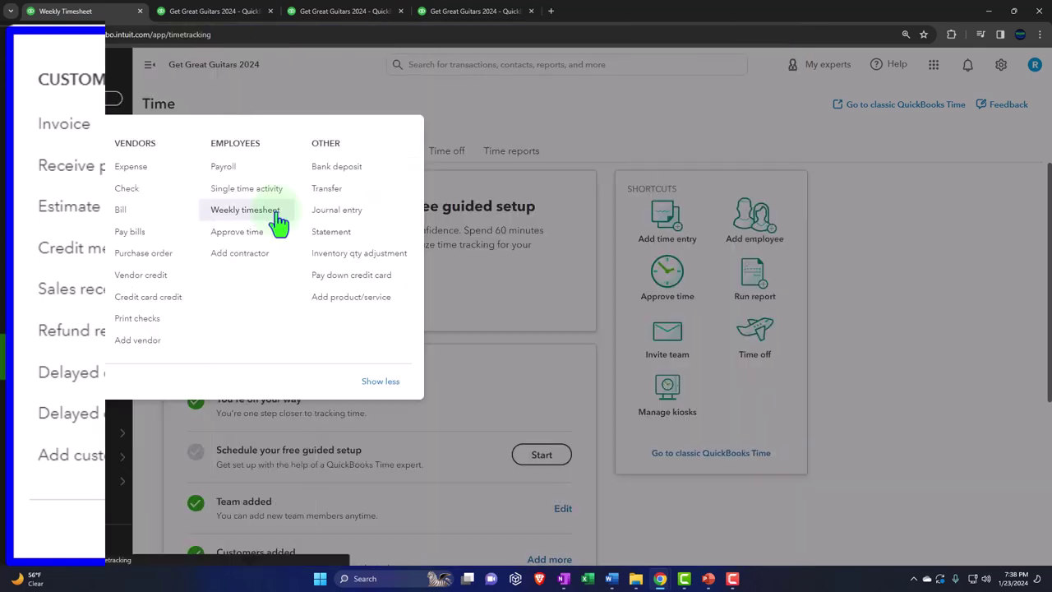
left_click(524, 216)
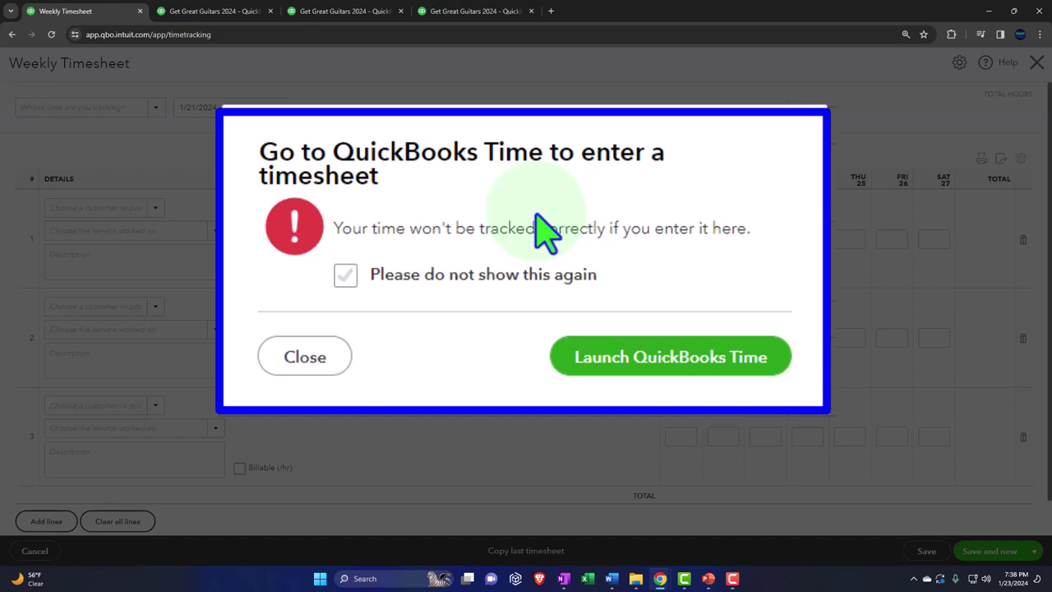
left_click(328, 353)
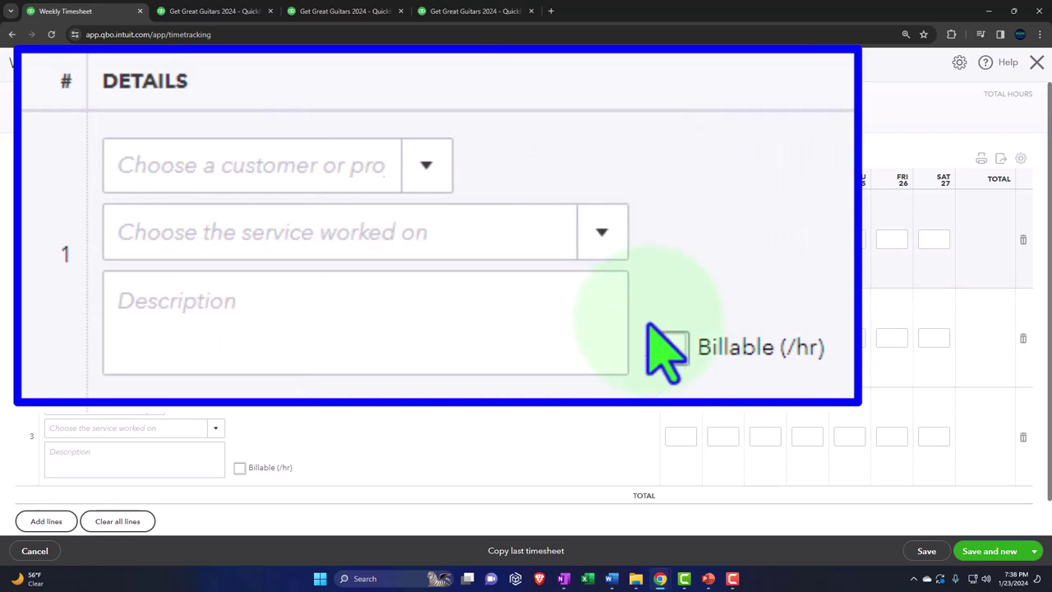
left_click(1037, 66)
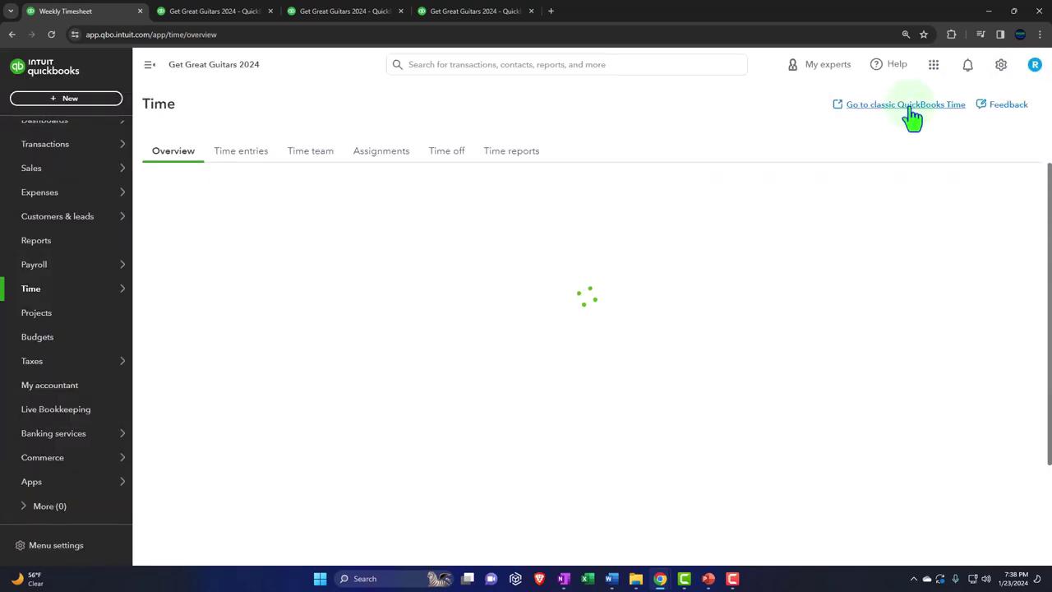
Step: Review the setup tasks on the Time overview, including adding the team and customers, inviting the team to track time and approving time
mouse_move(42, 291)
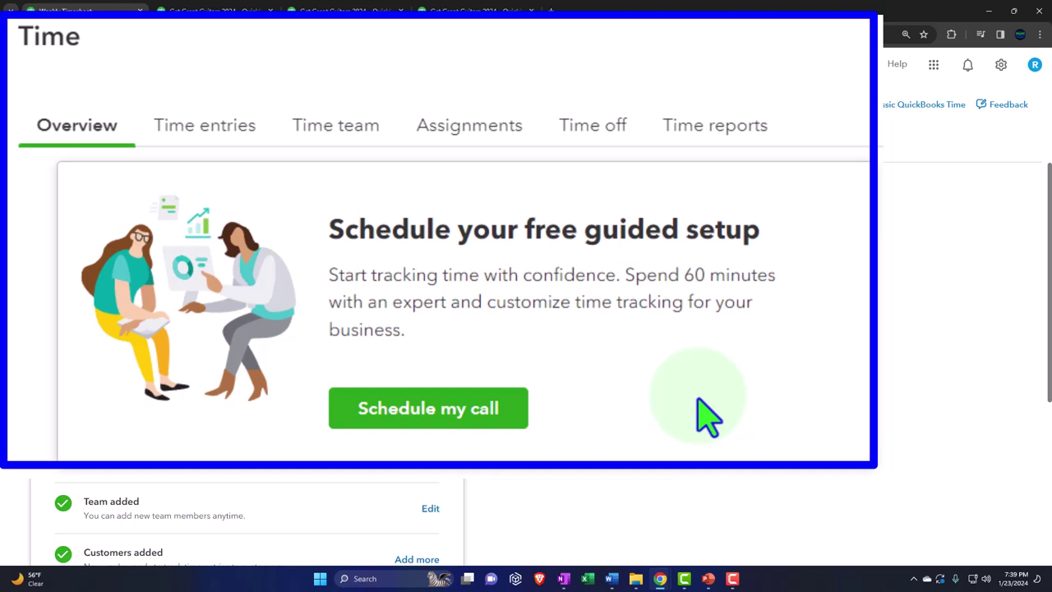
scroll(696, 410, "down", 2)
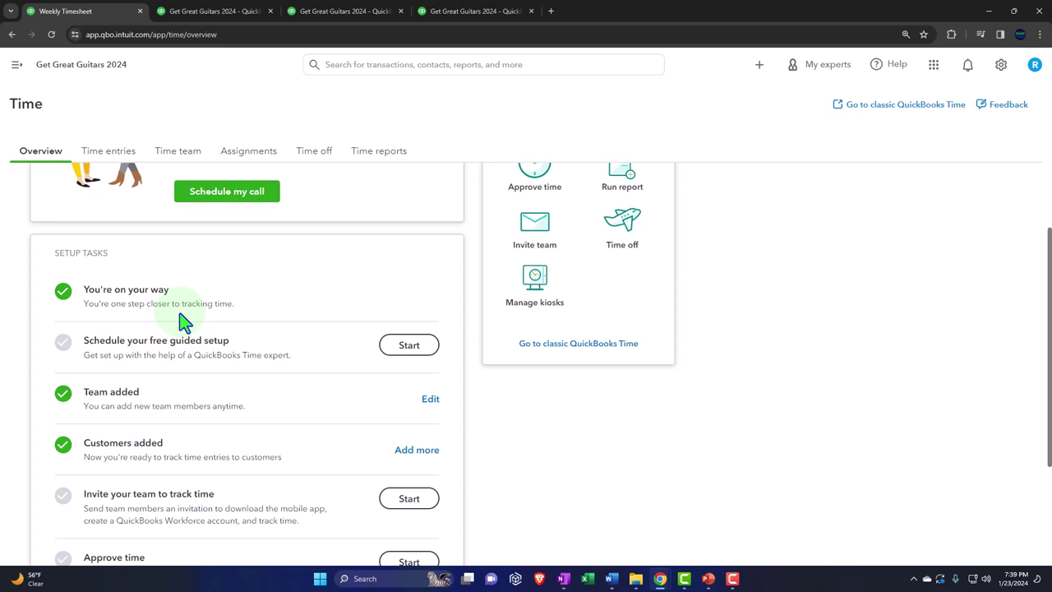
scroll(150, 327, "down", 1)
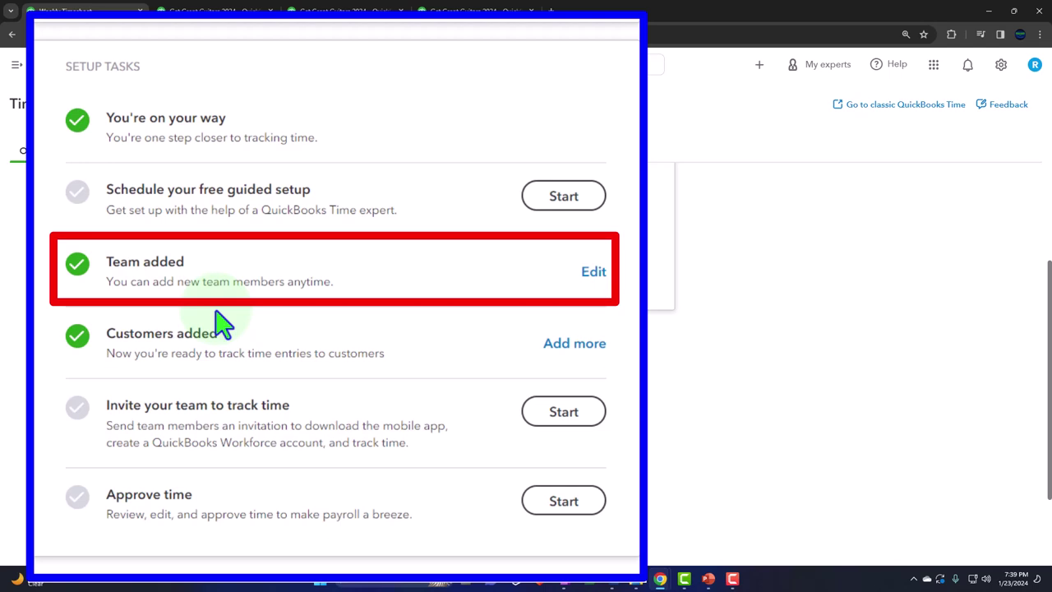
scroll(222, 325, "down", 1)
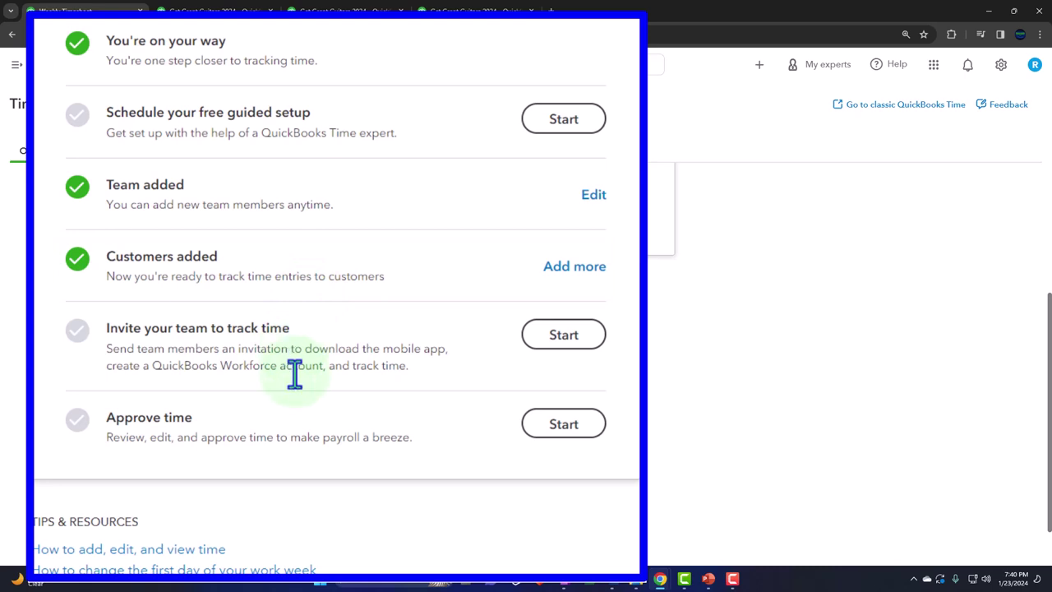
scroll(294, 366, "down", 1)
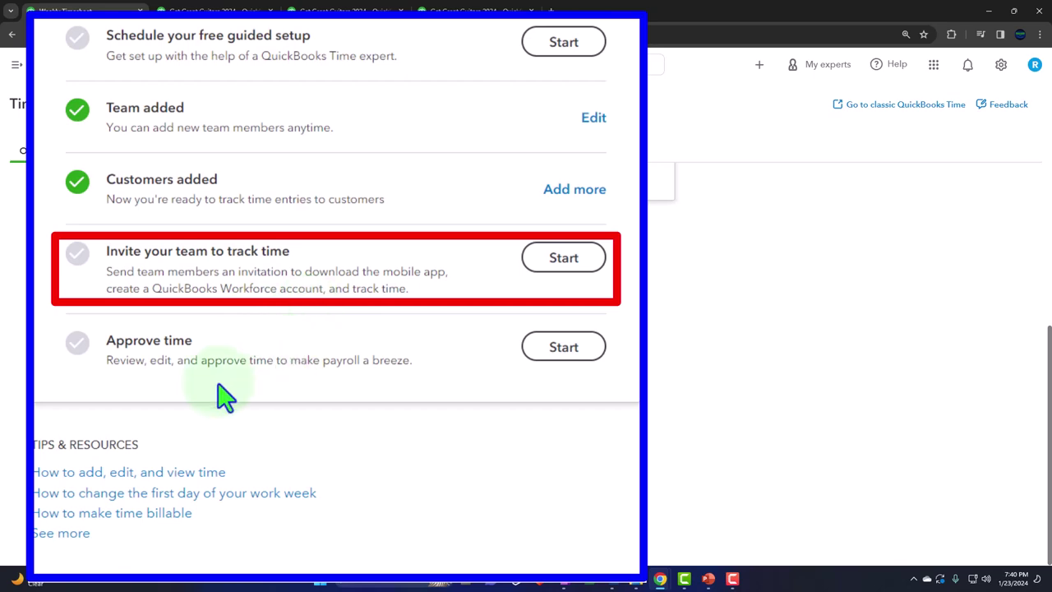
scroll(226, 397, "up", 5)
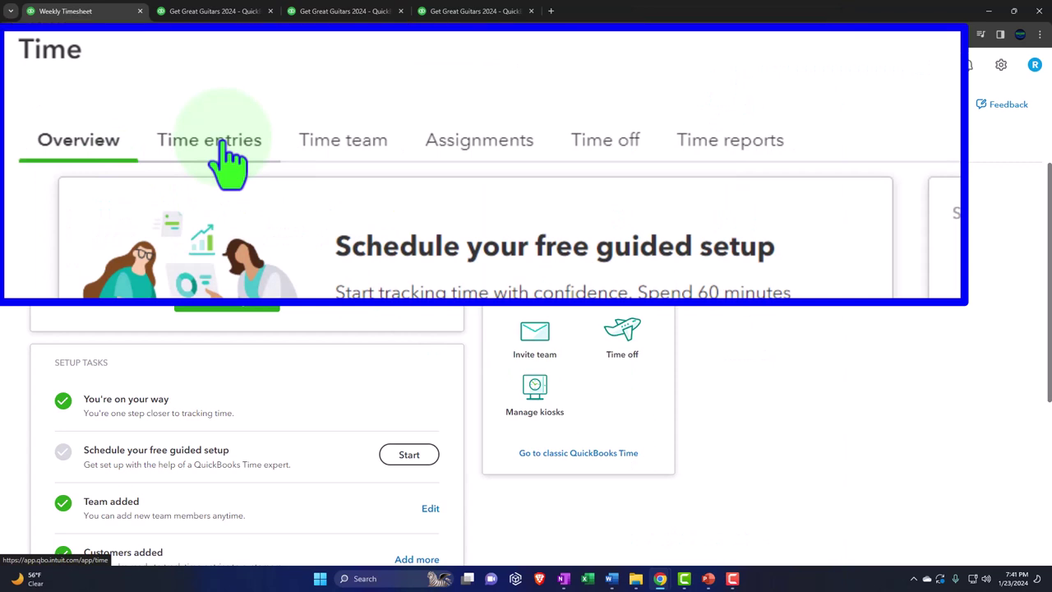
Step: Look through the Time entries, Time team, Assignments, Time off and Time reports pages, and return to Time entries
left_click(222, 152)
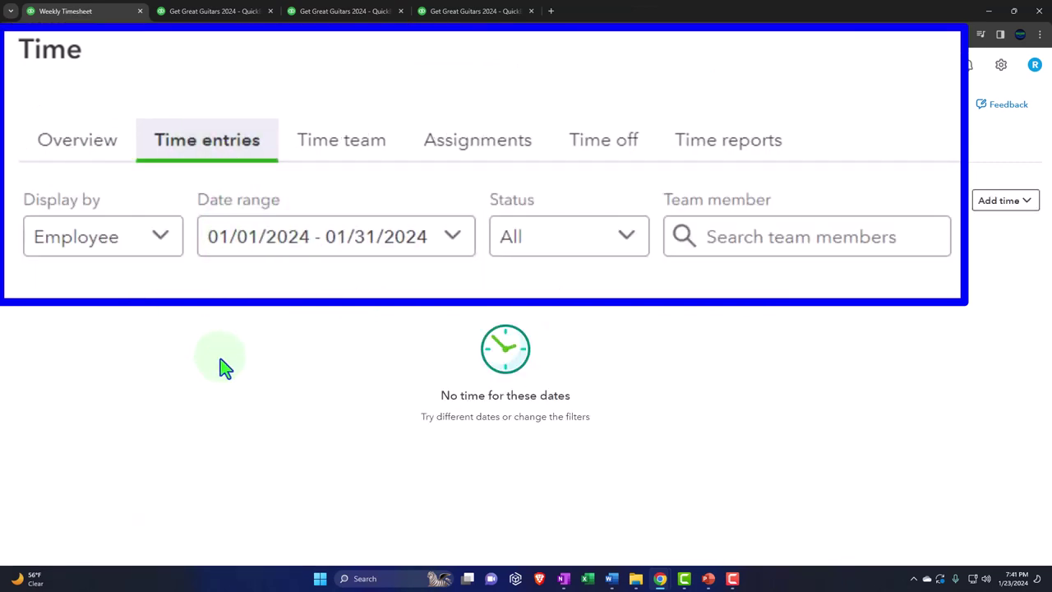
left_click(351, 170)
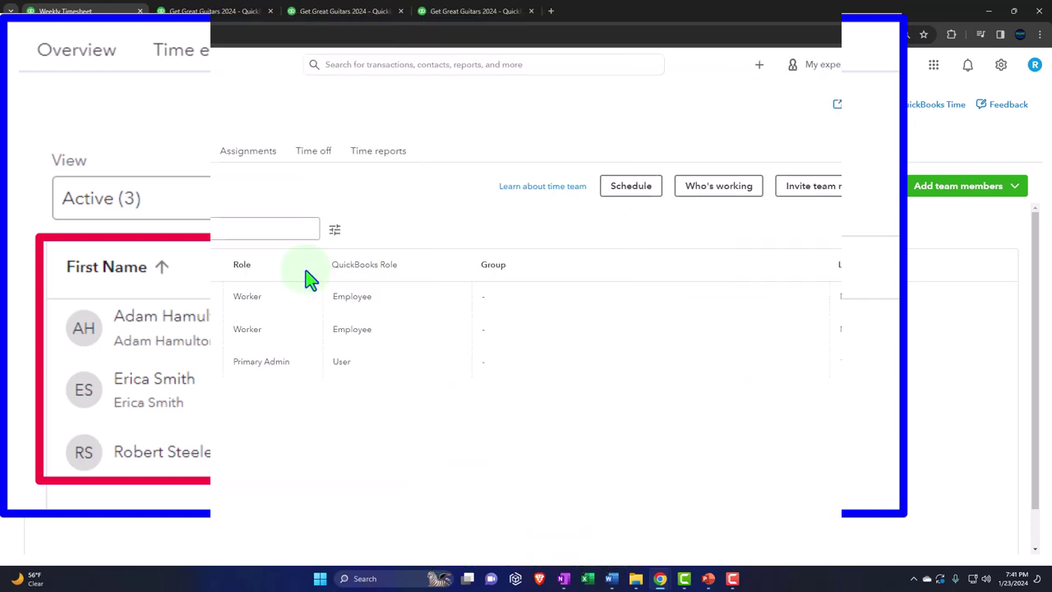
left_click(254, 158)
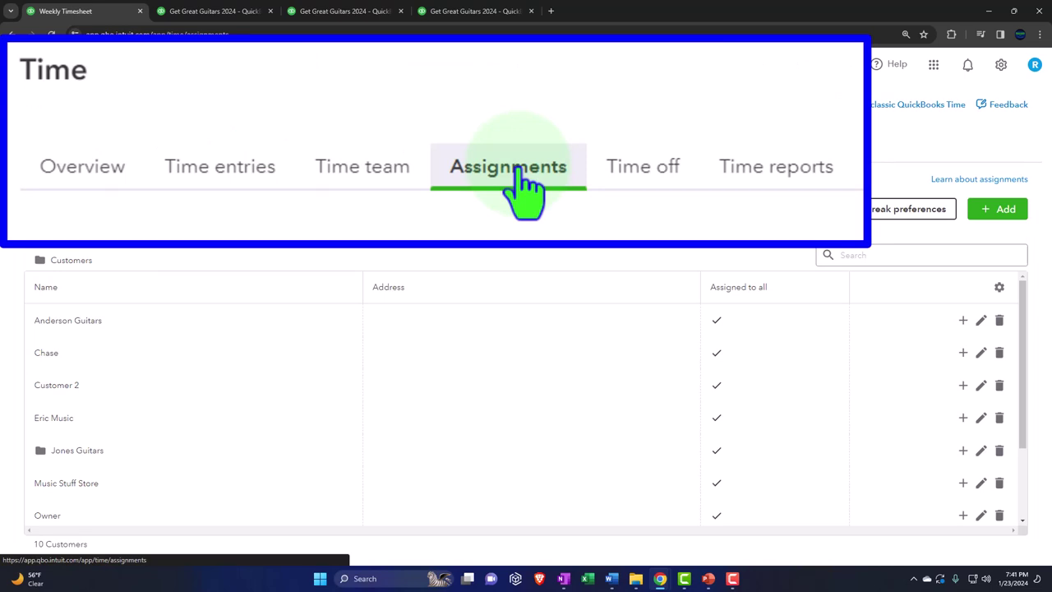
left_click(317, 150)
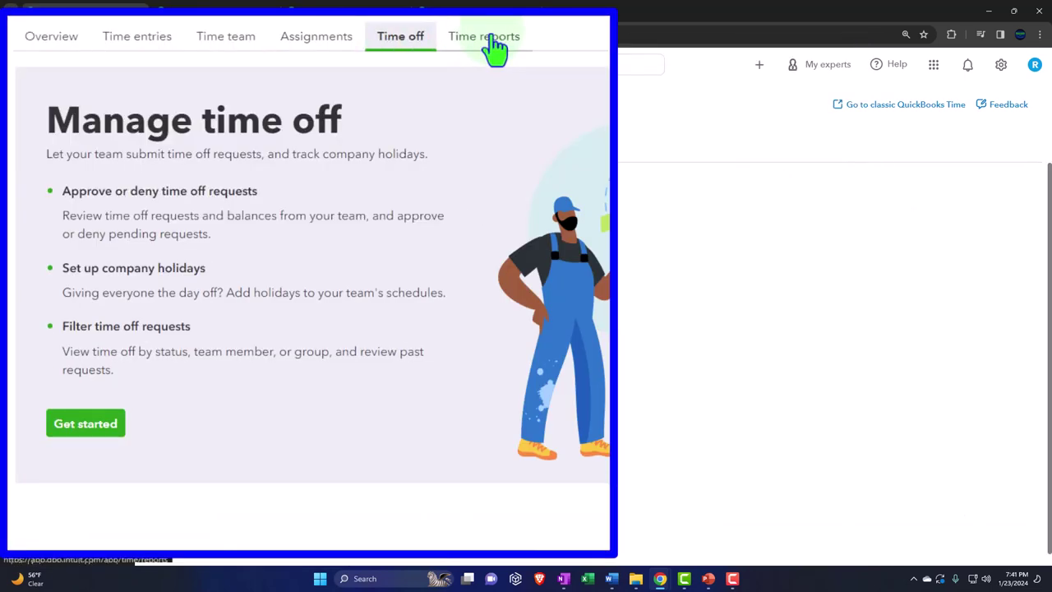
left_click(493, 45)
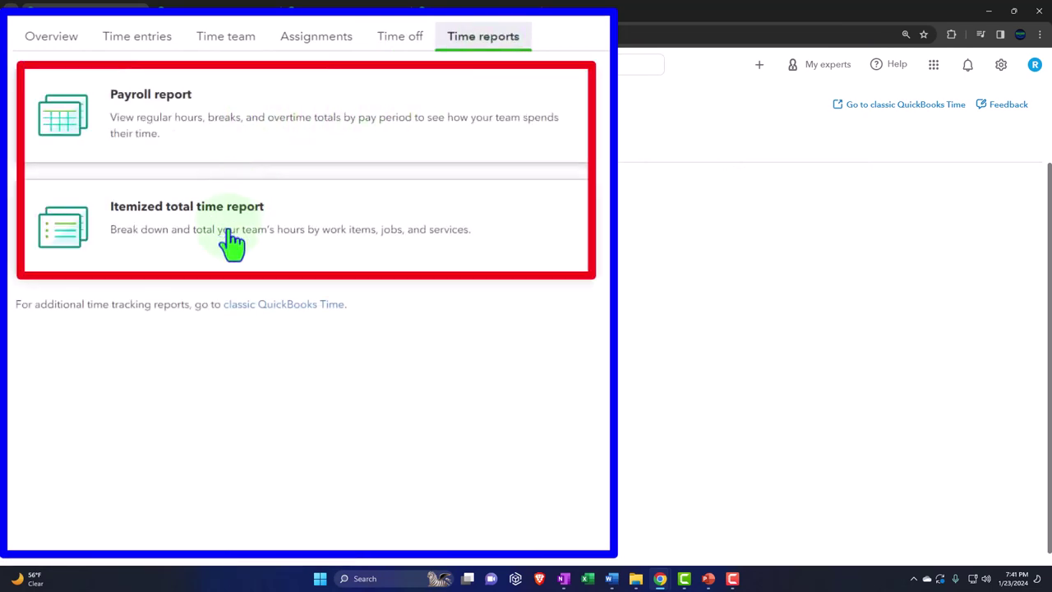
left_click(151, 50)
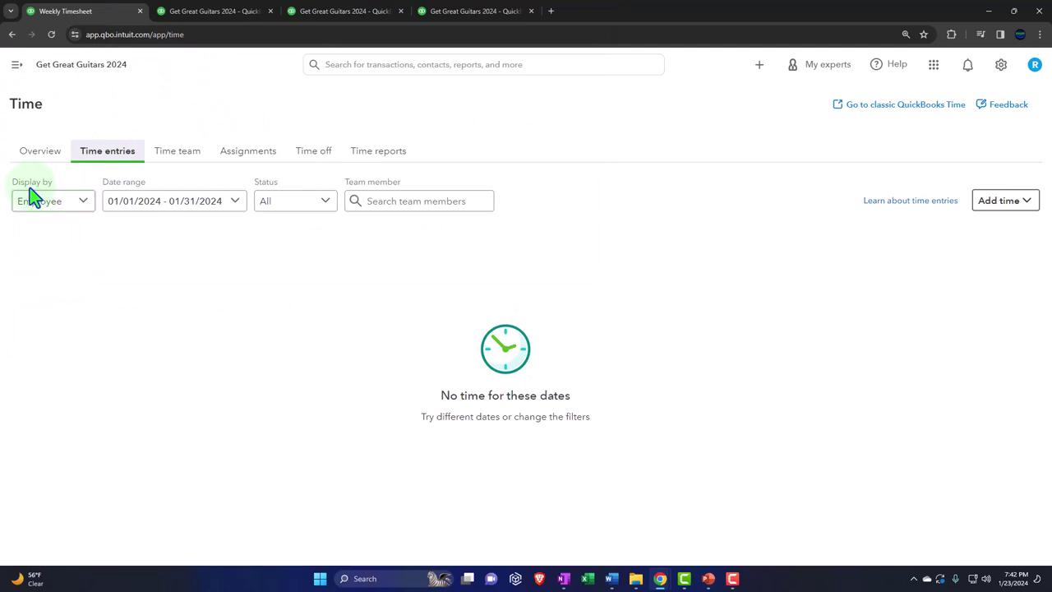
Step: Examine the Display by, Date range, Status and Team member filters for the time entries, keeping the display by Employee
left_click(74, 201)
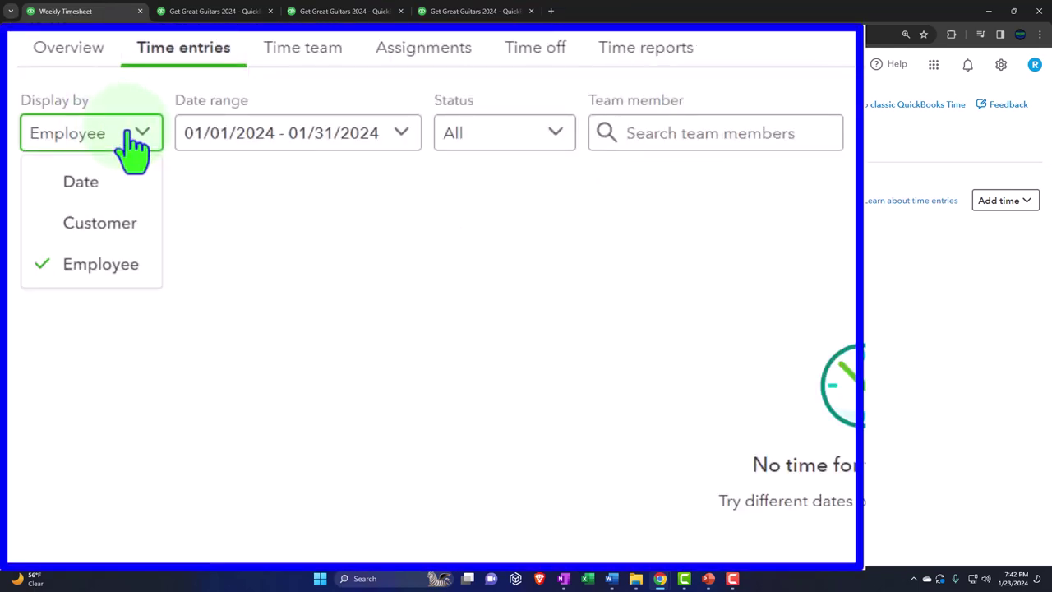
left_click(128, 267)
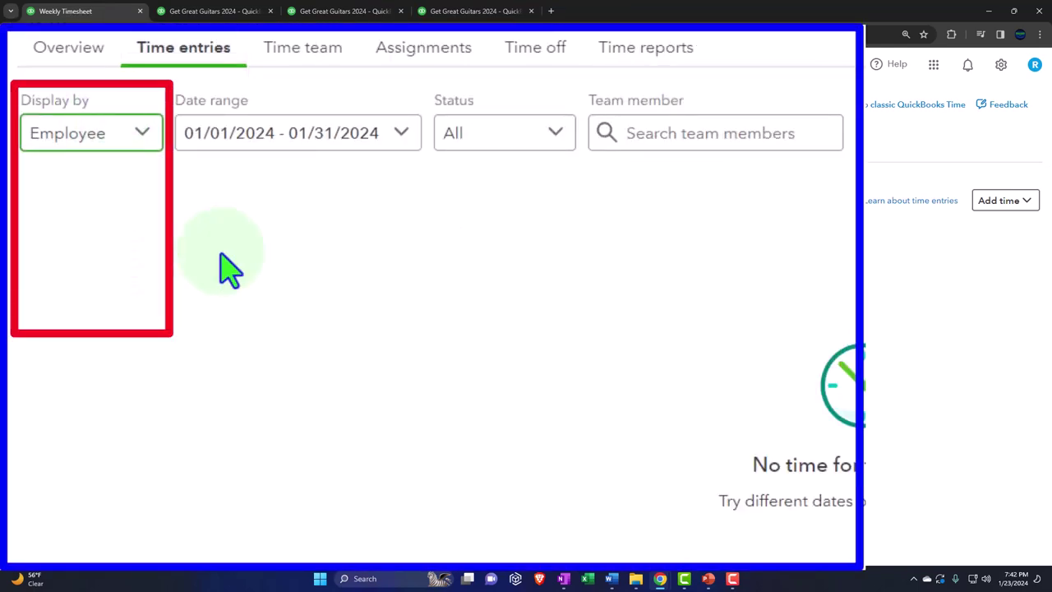
left_click(403, 136)
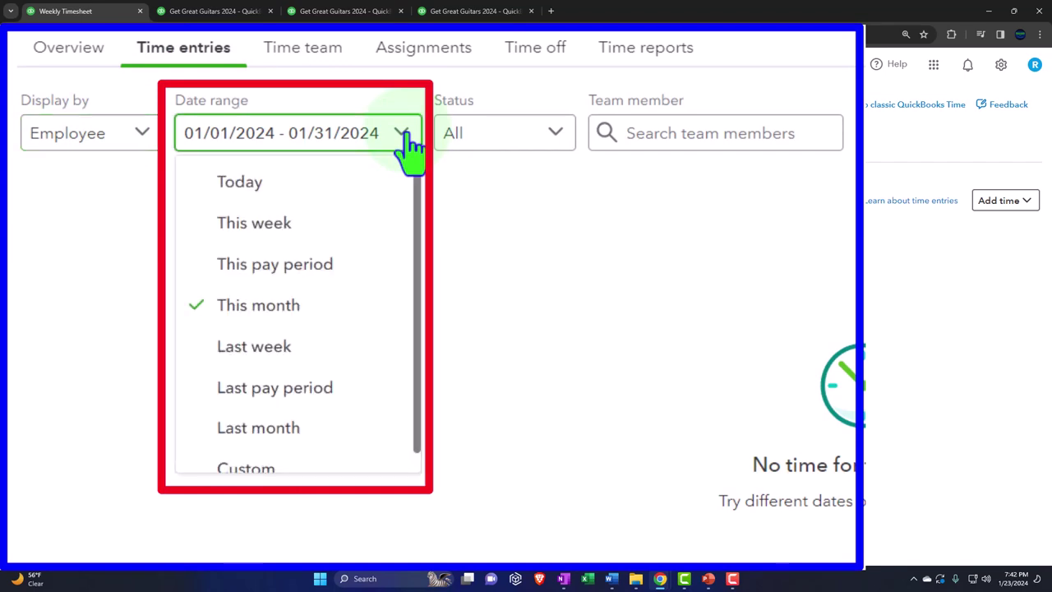
left_click(403, 135)
left_click(402, 136)
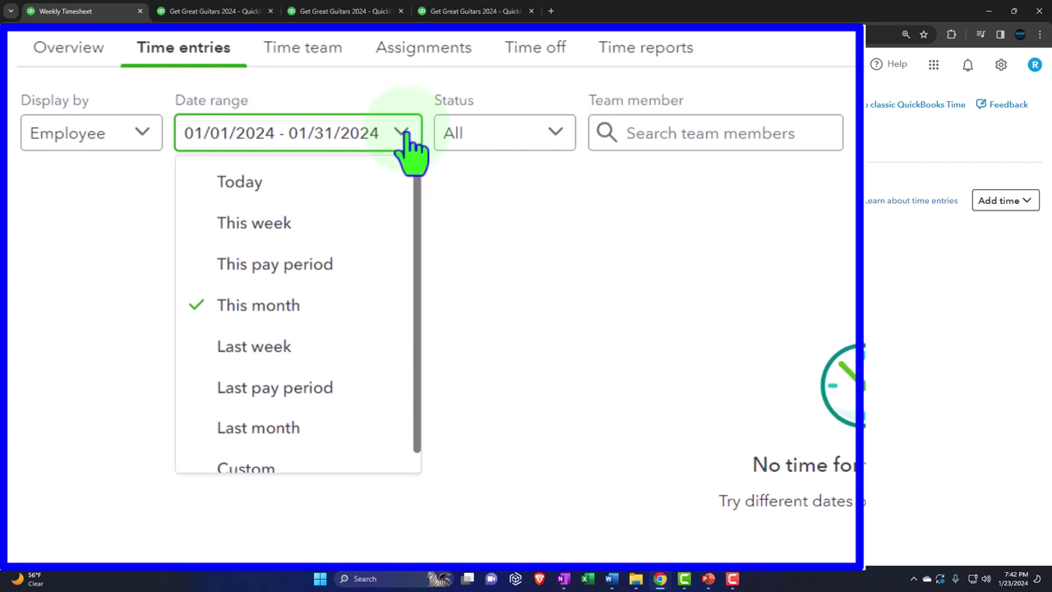
left_click(409, 140)
left_click(538, 138)
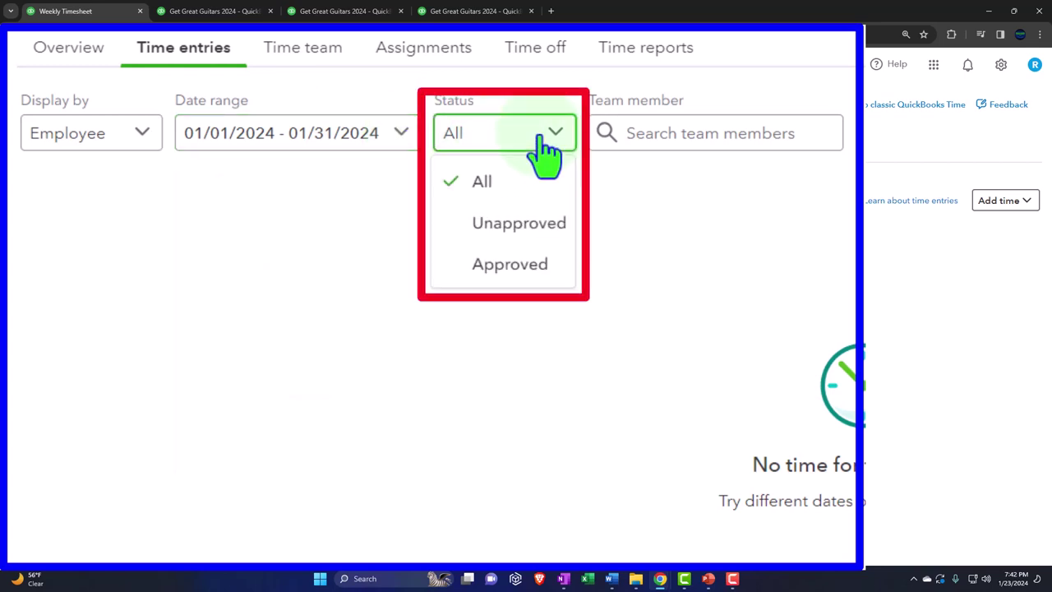
left_click(546, 157)
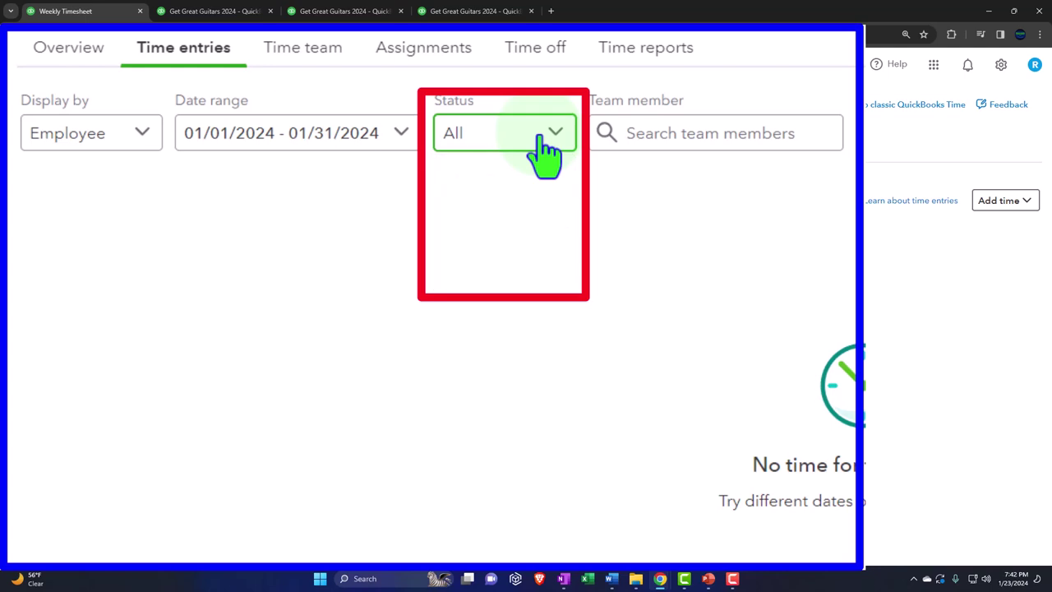
left_click(724, 138)
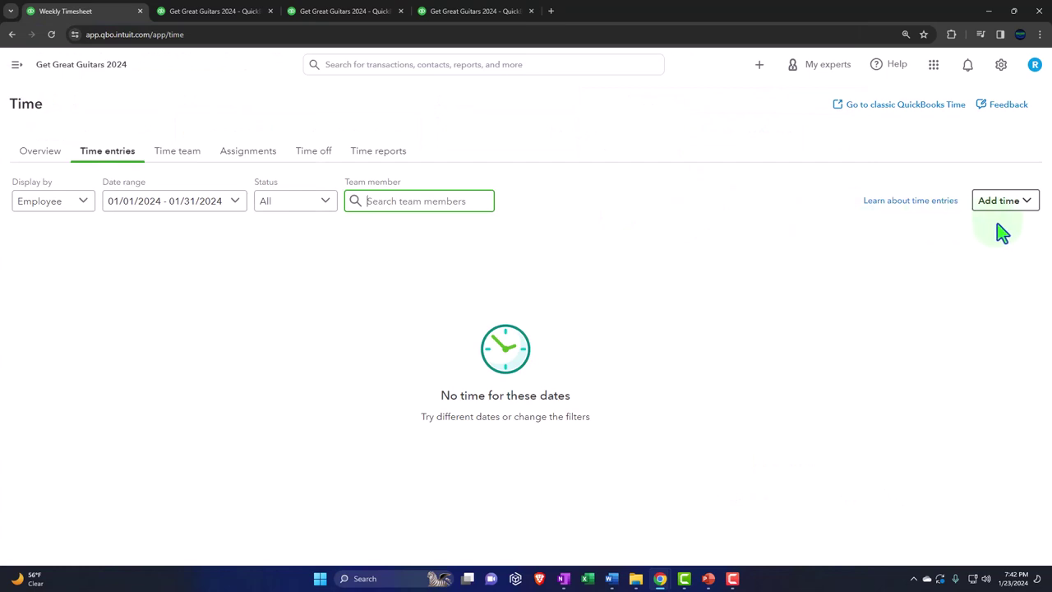
Step: Start a new weekly time entry from the Time entries page
left_click(1030, 205)
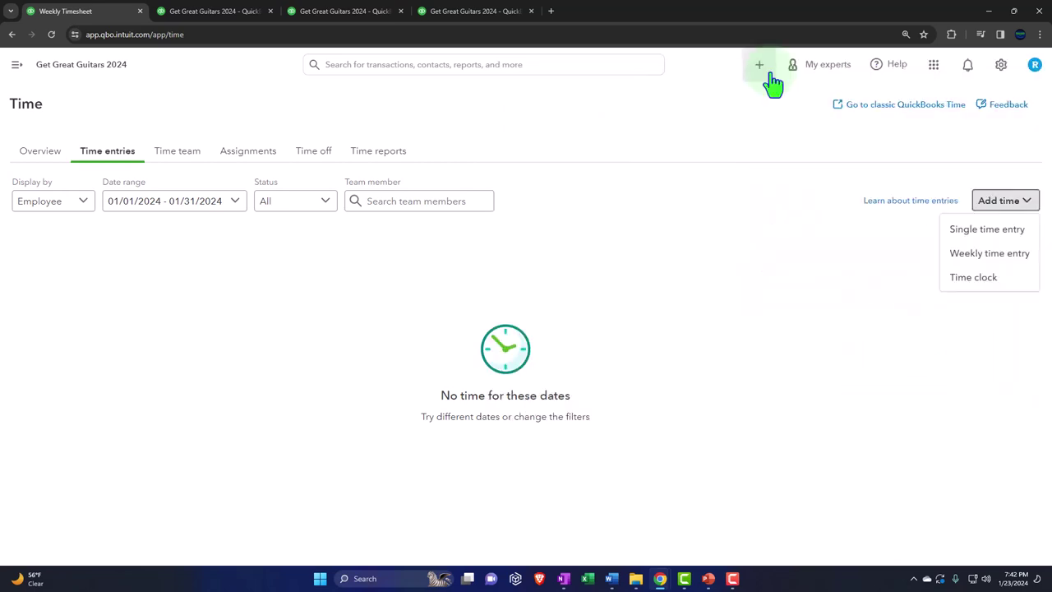
left_click(762, 68)
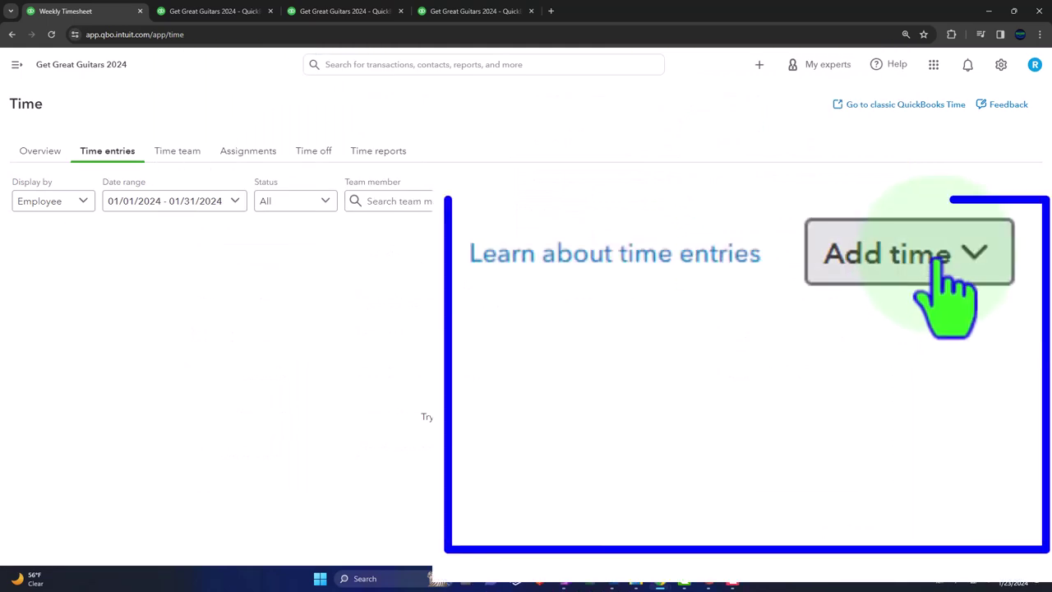
left_click(1004, 201)
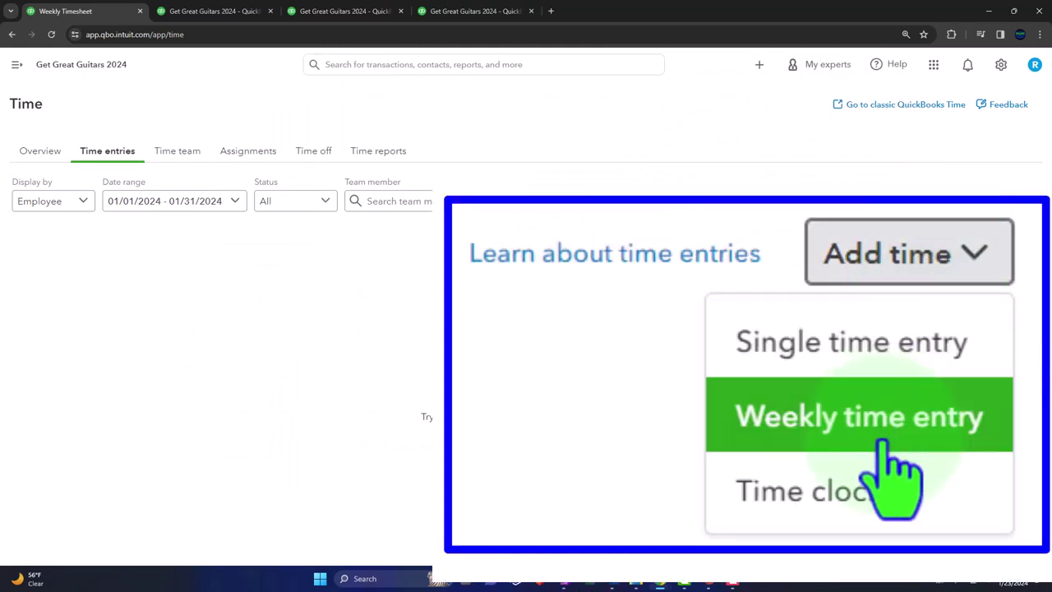
left_click(999, 263)
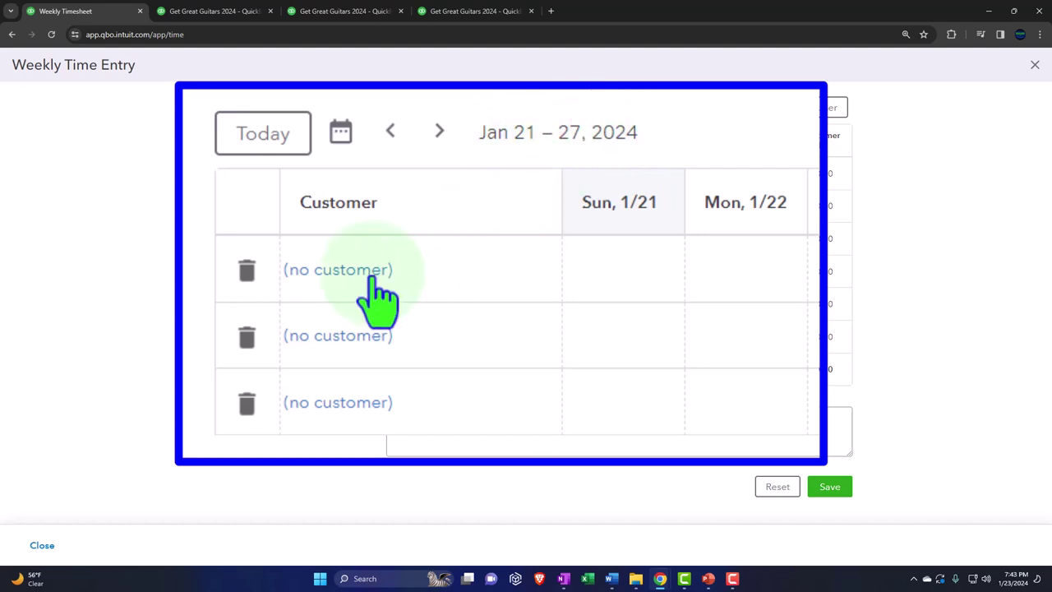
Step: Assign the first row of the weekly time entry to Jones Guitars › 3005 and select its Sat, 1/27 cell
left_click(276, 175)
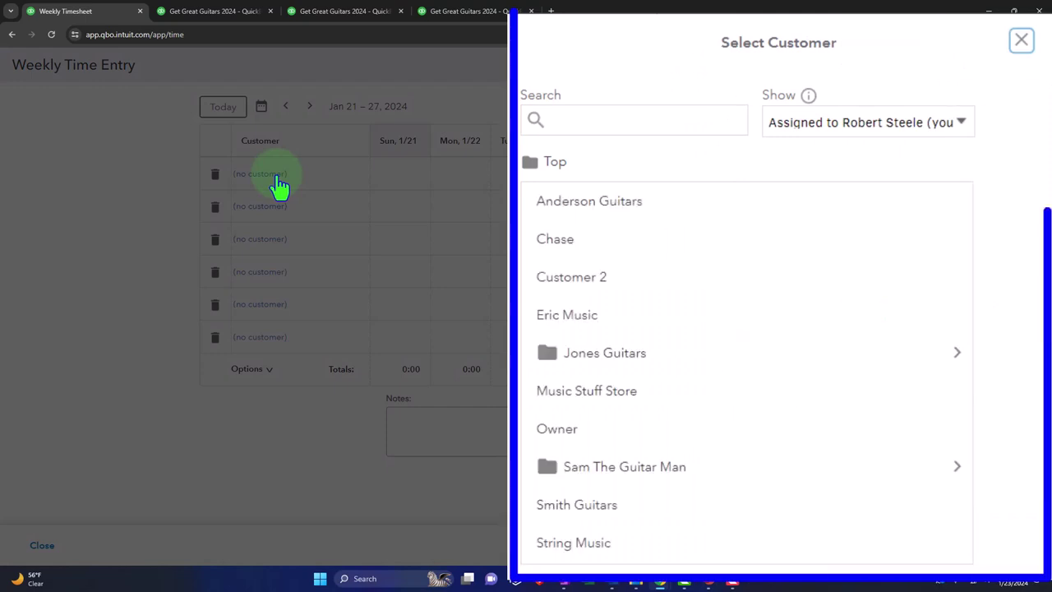
left_click(590, 119)
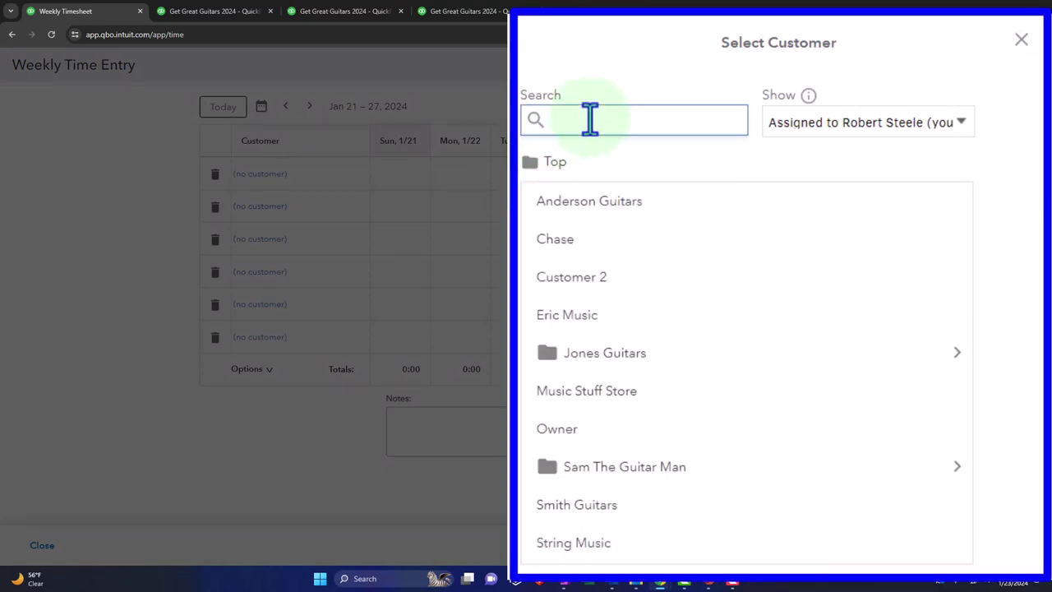
type("3005")
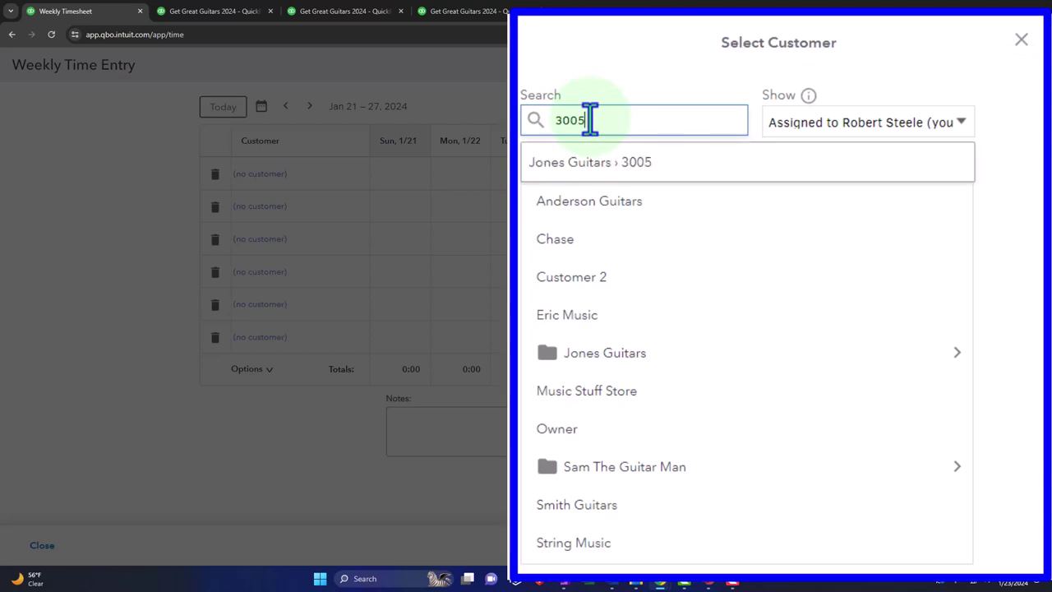
left_click(597, 166)
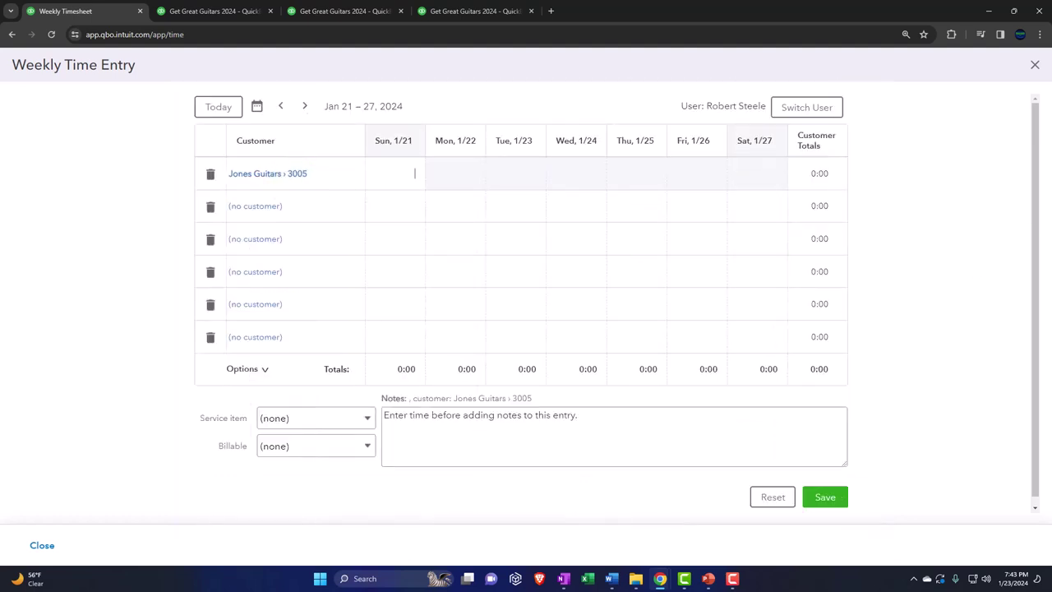
left_click(762, 175)
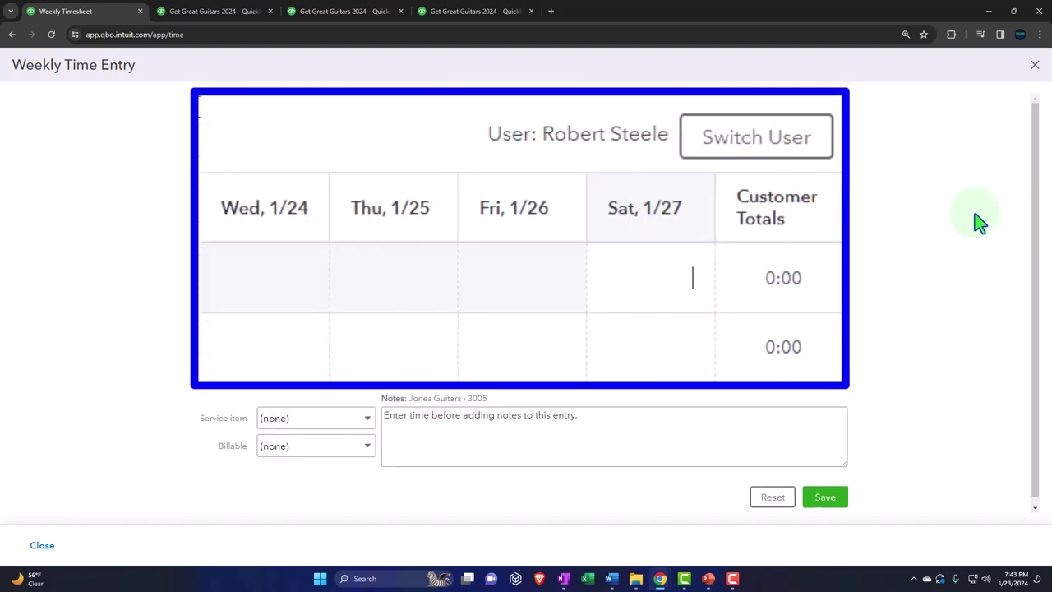
Step: Enter 8 hours on Fri, 1/26 for Jones Guitars › 3005 and set the entry's Billable option to Yes
left_click(535, 283)
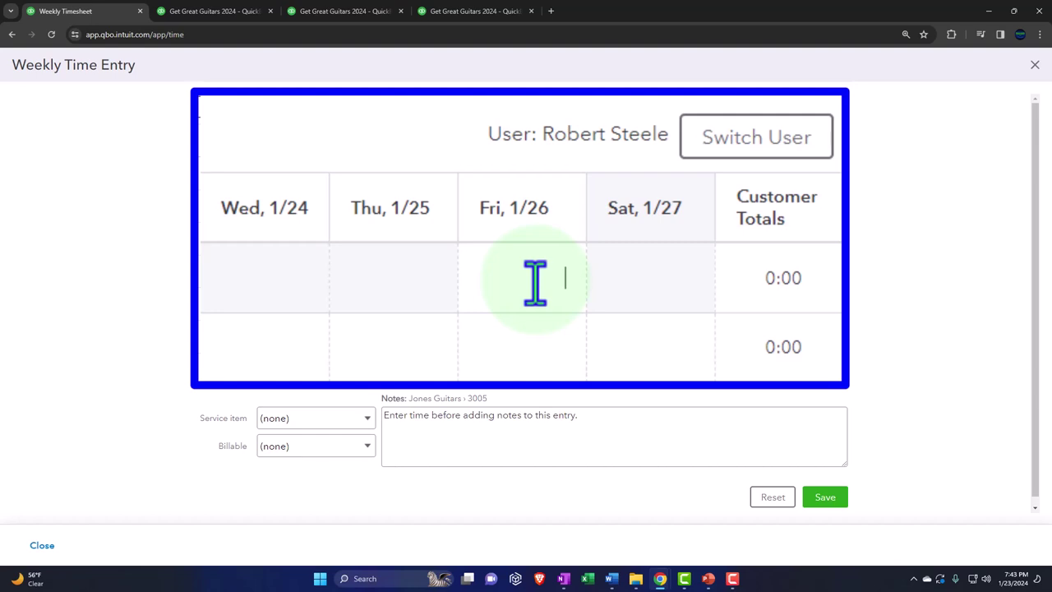
type("8")
key("Tab")
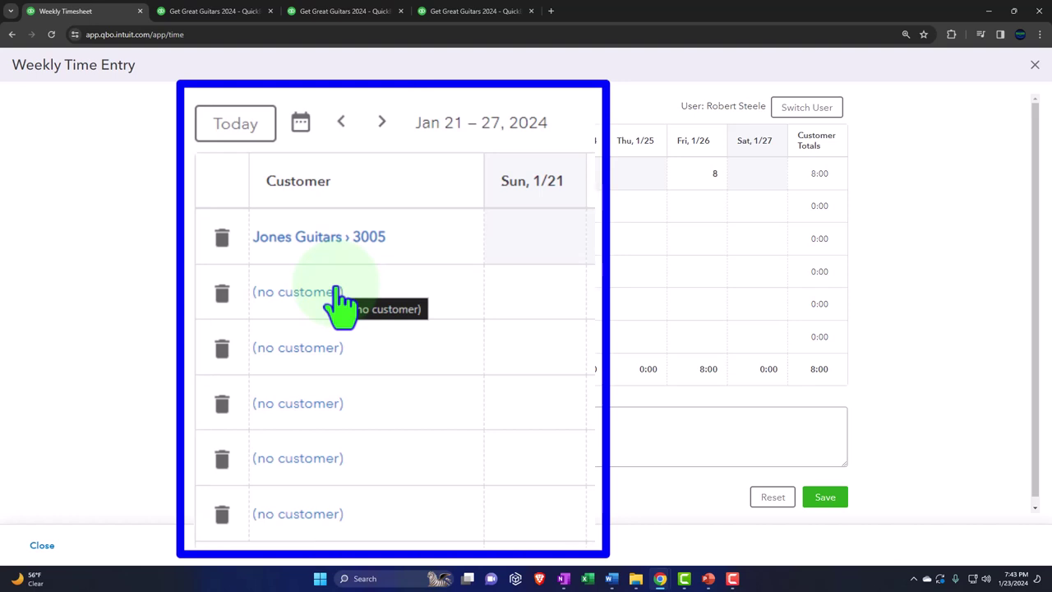
left_click(367, 443)
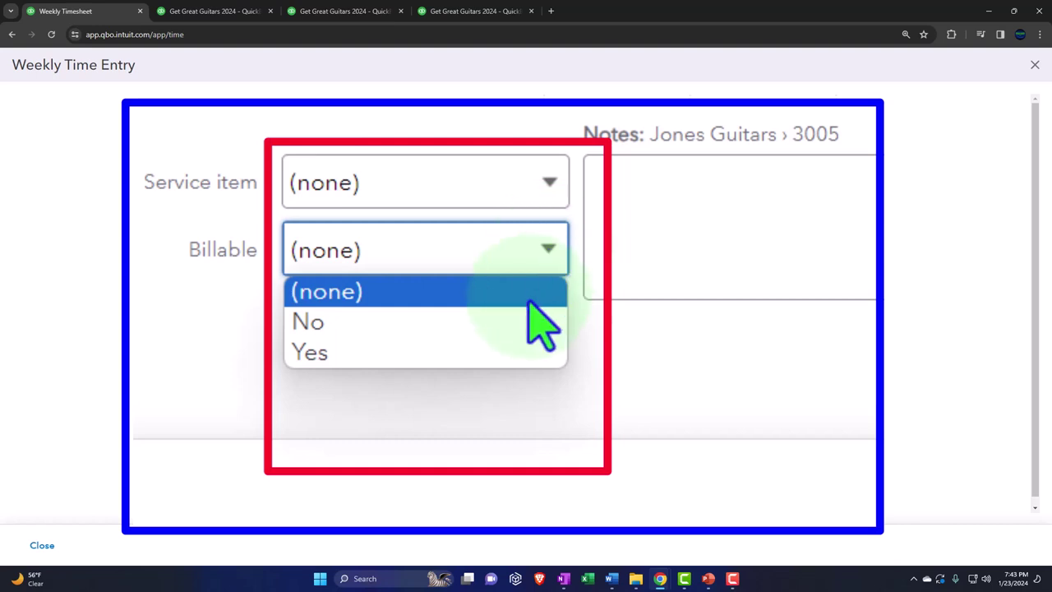
left_click(526, 362)
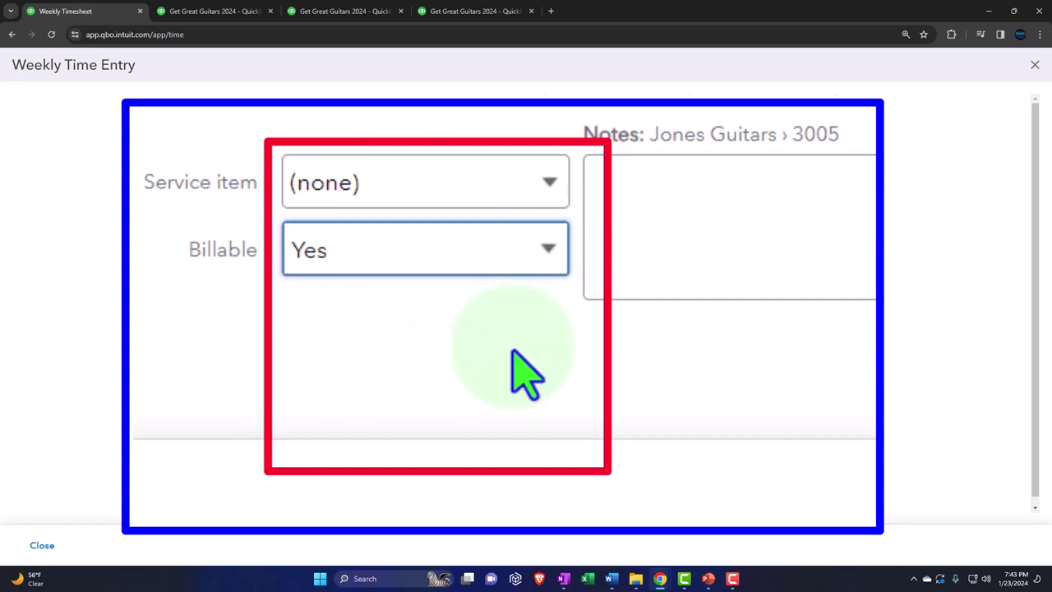
Step: Examine the service items available for the Jones Guitars › 3005 time entry, leaving the selection at (none)
left_click(542, 193)
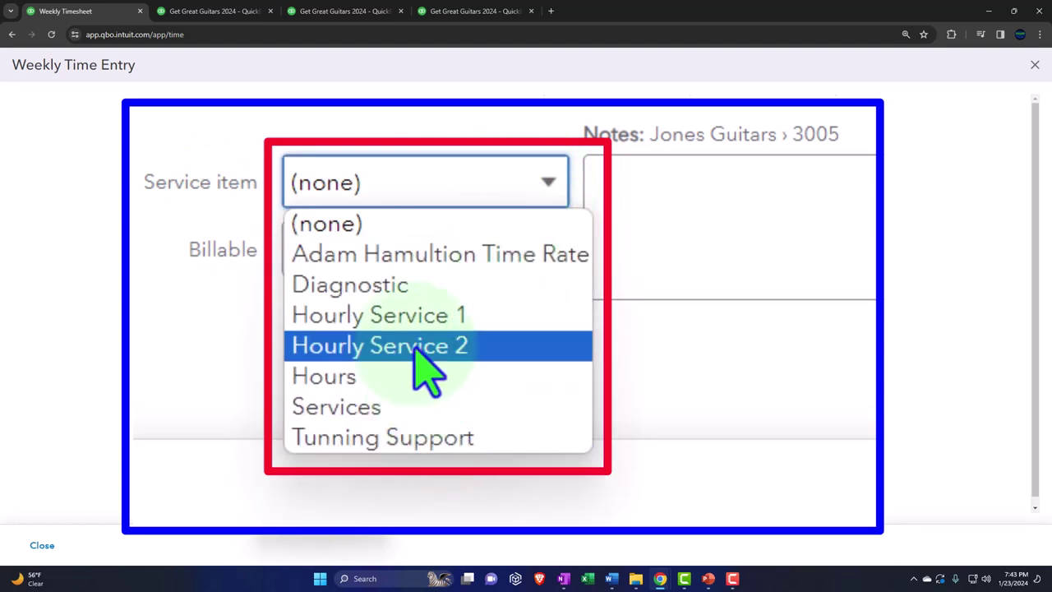
key("Up")
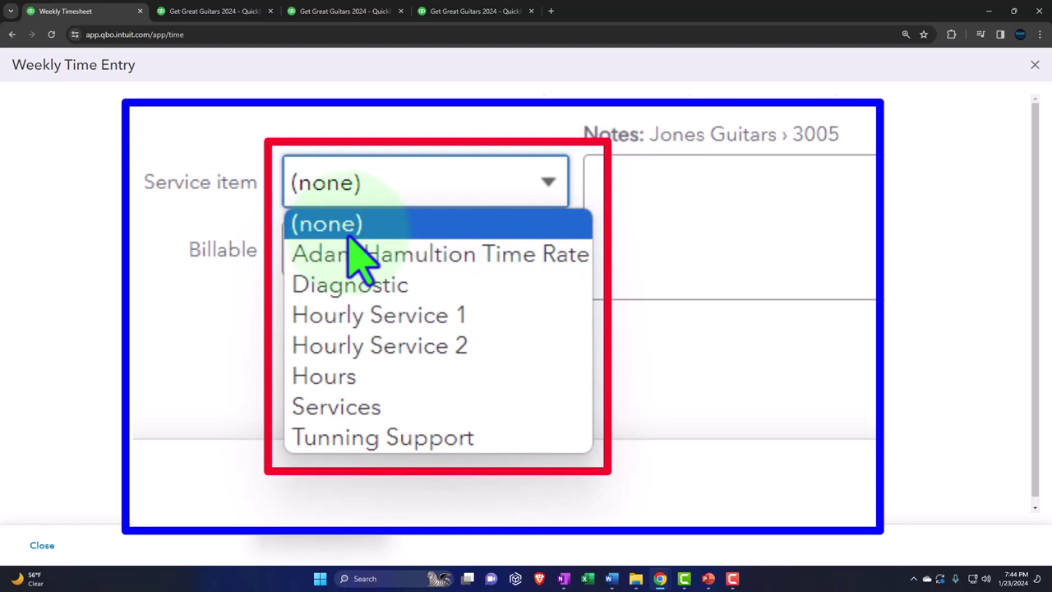
left_click(263, 159)
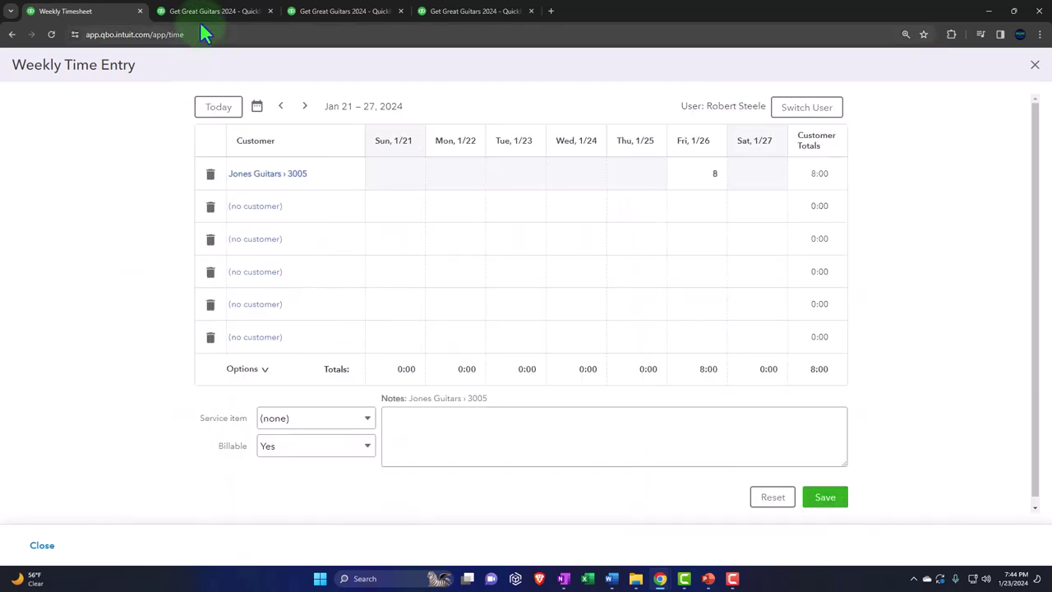
Step: Duplicate the Weekly Timesheet page in a separate browser tab and display the Products & services list there at full width
right_click(99, 11)
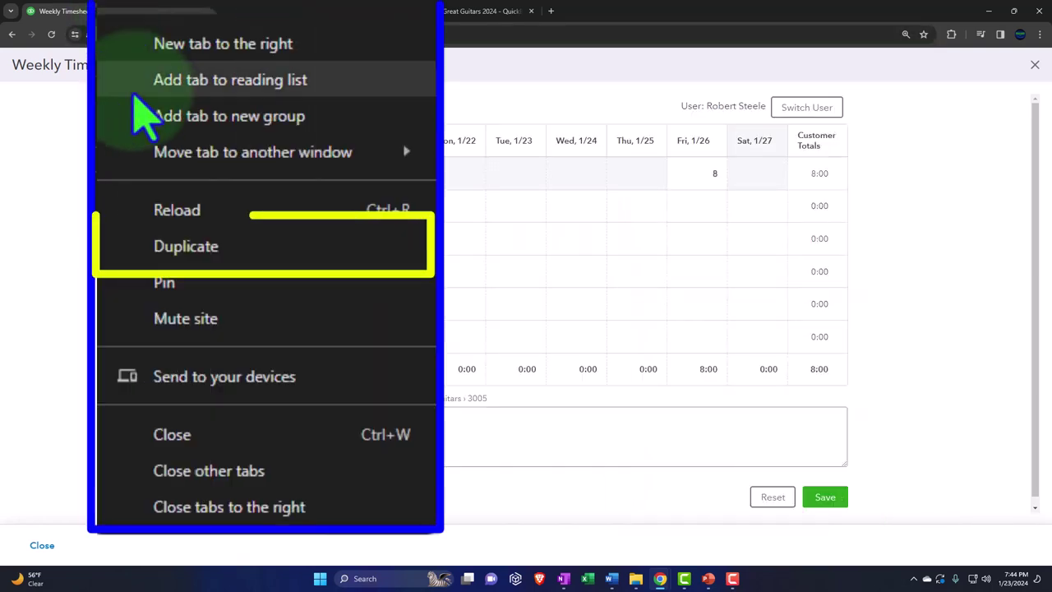
left_click(189, 253)
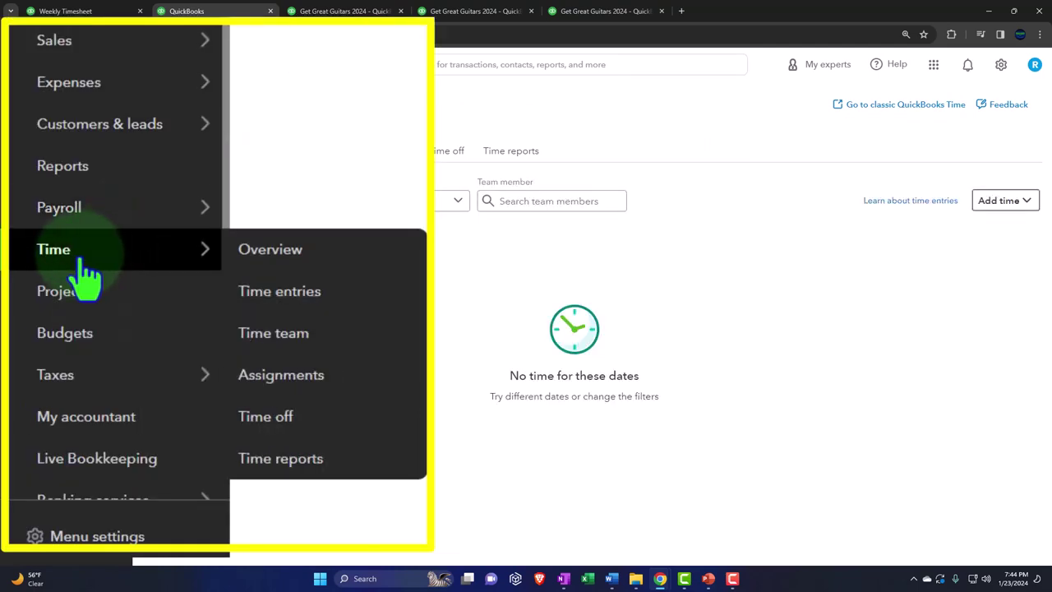
mouse_move(43, 261)
left_click(175, 402)
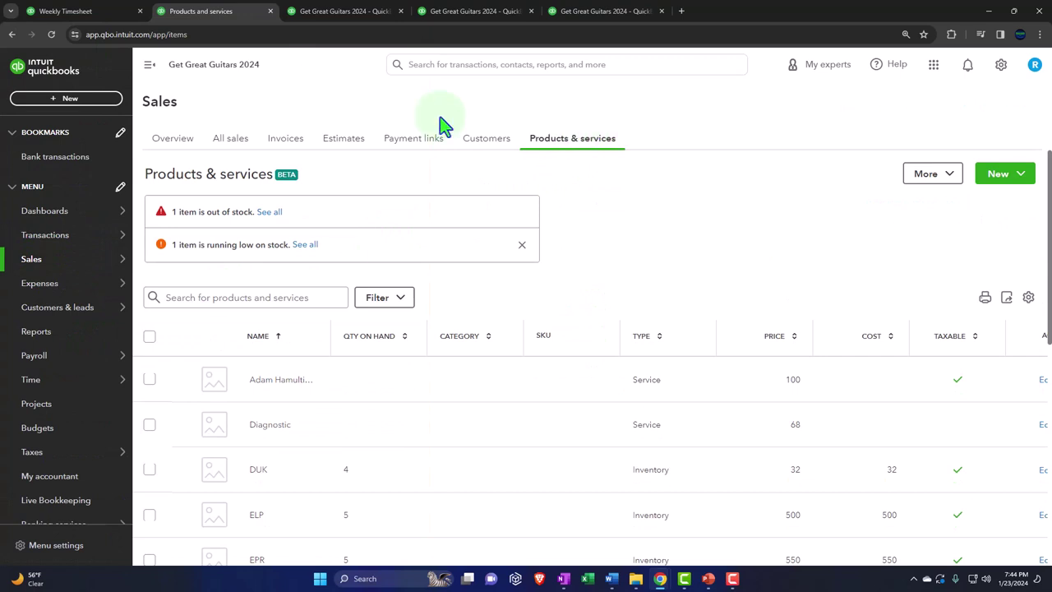
left_click(150, 64)
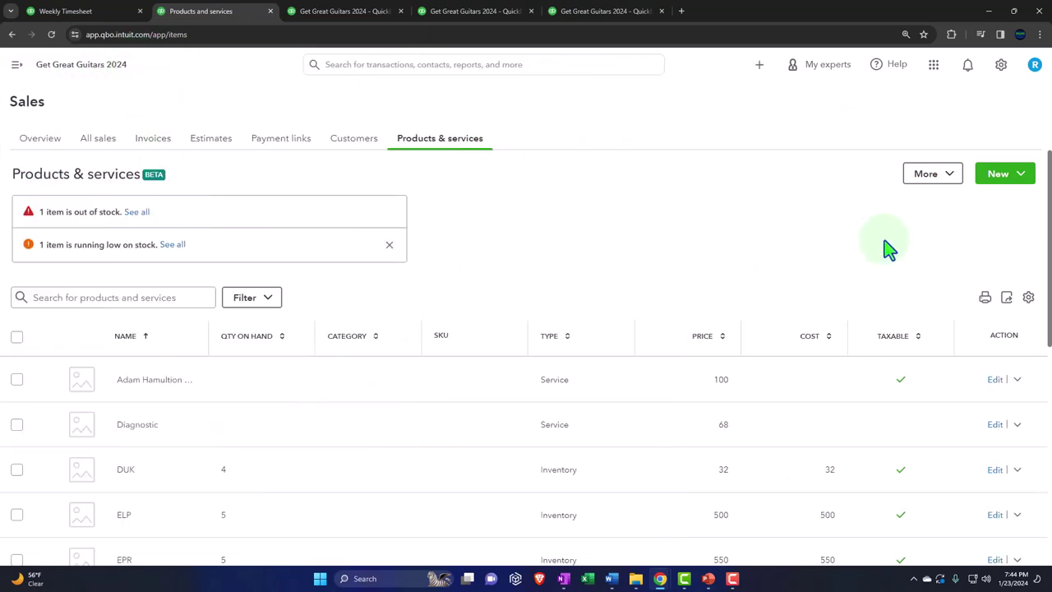
Step: Review the basic info, price/rate, income account and sales tax of the team member's time rate service item, and close it
left_click(1007, 182)
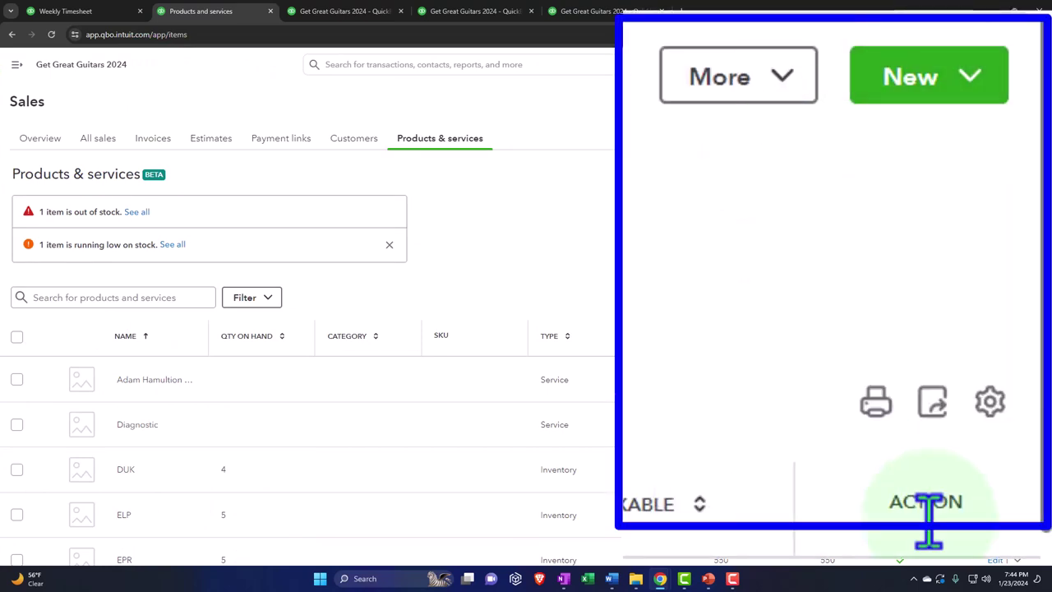
left_click(995, 380)
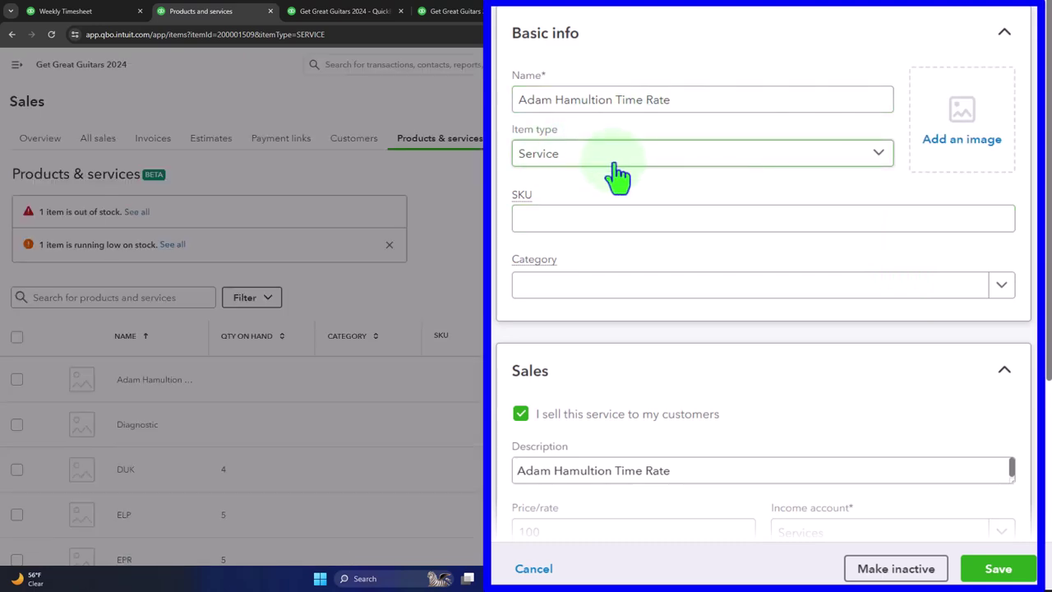
scroll(622, 188, "down", 3)
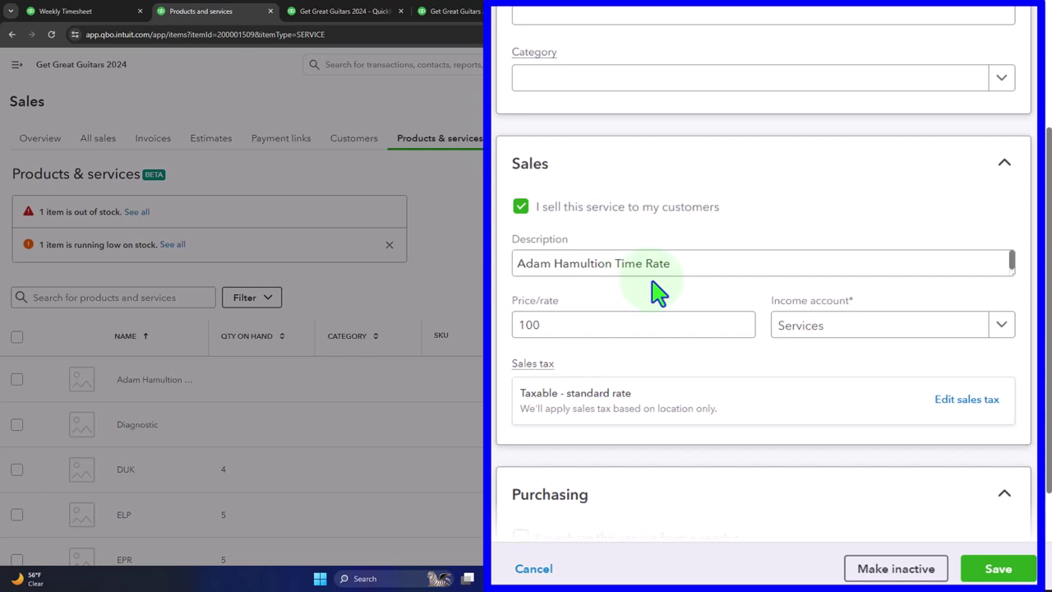
scroll(658, 292, "down", 1)
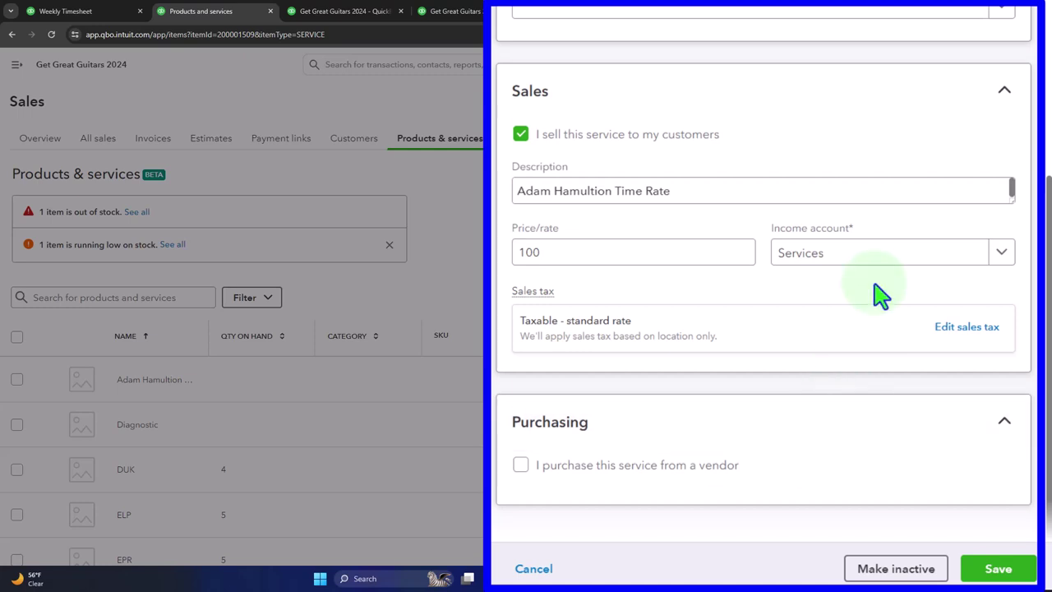
key("Escape")
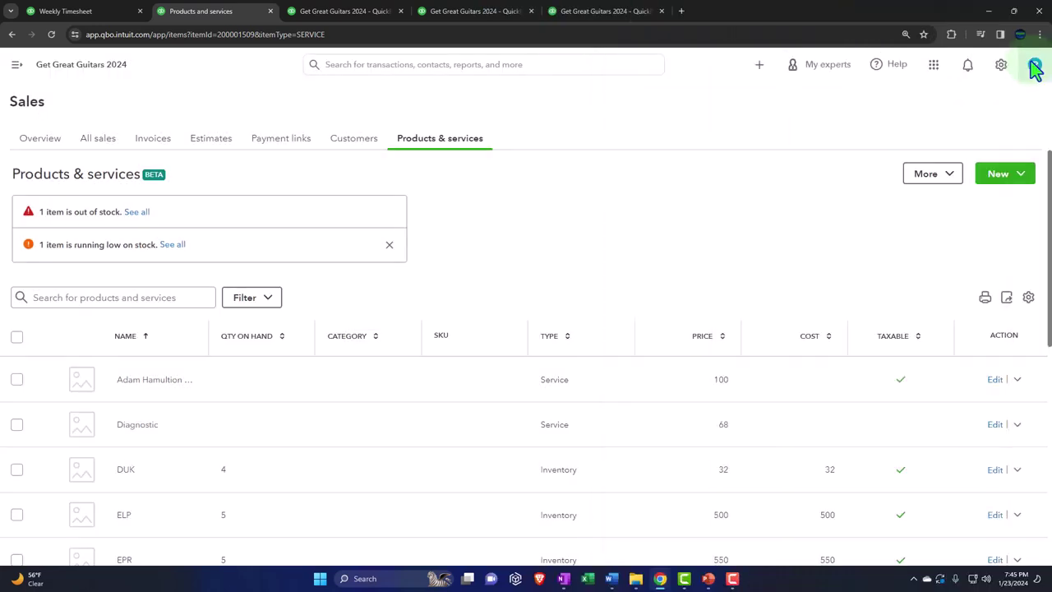
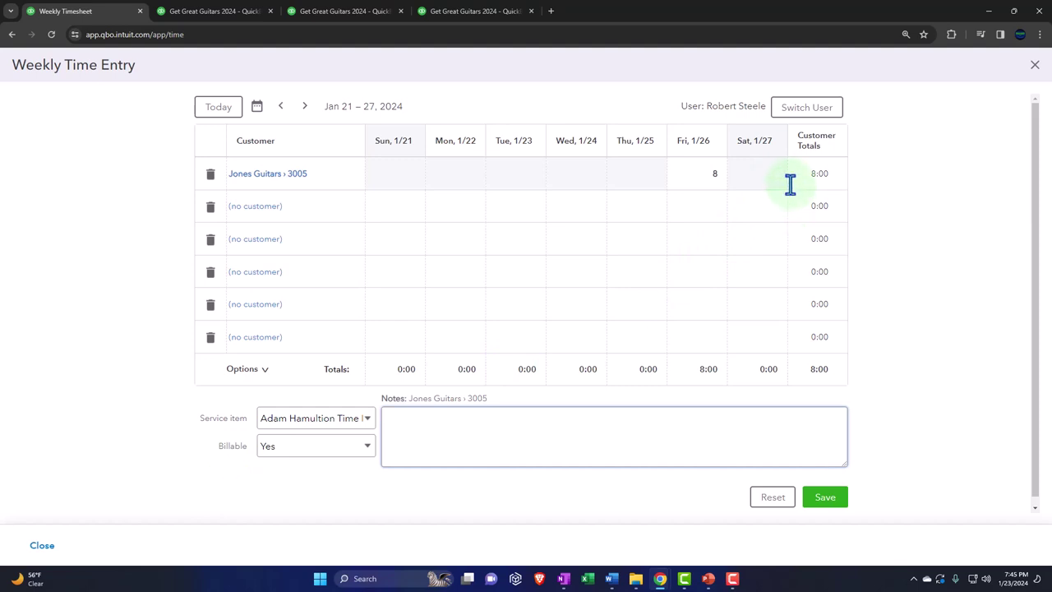
left_click(270, 209)
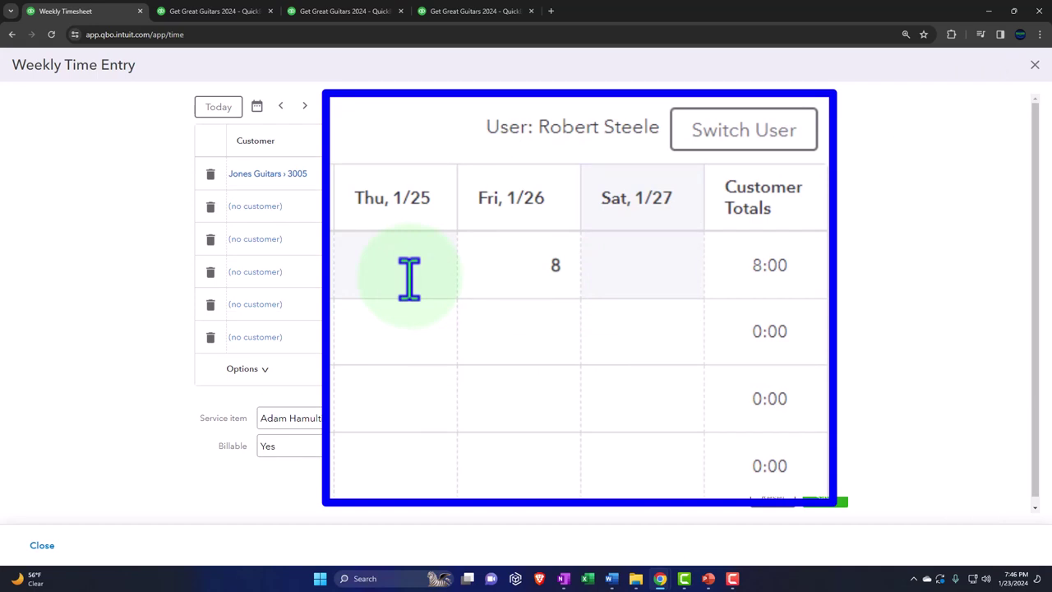
left_click(634, 273)
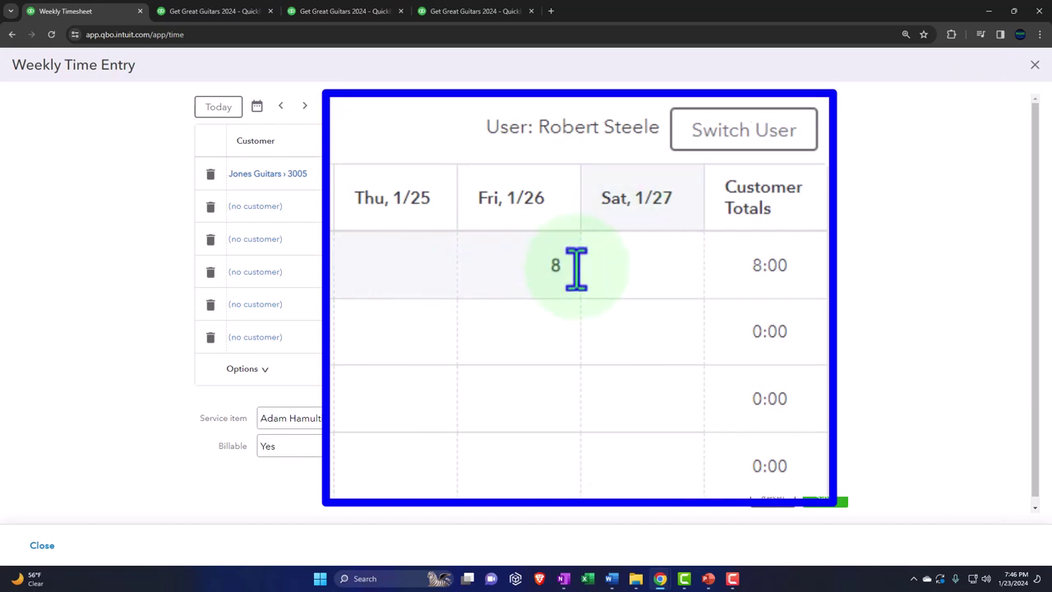
type("8")
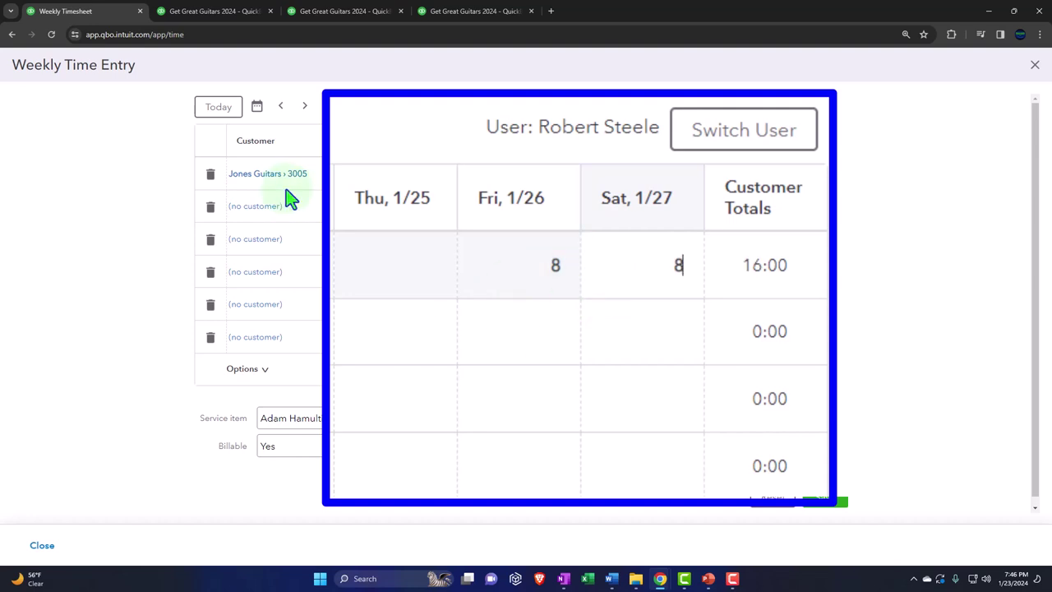
left_click(400, 322)
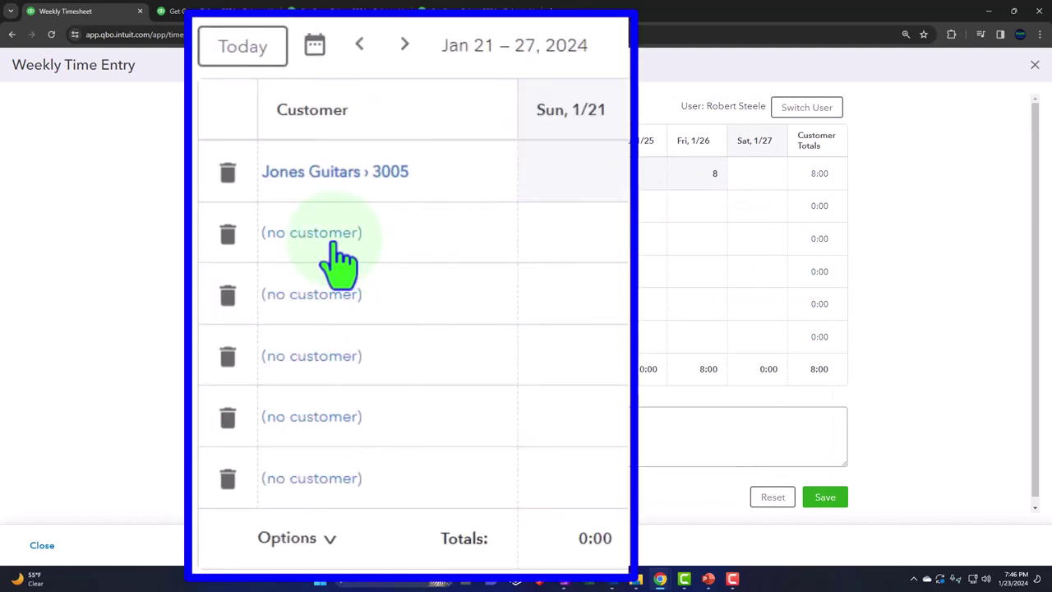
Step: Assign the second timesheet row to Sam The Guitar Man › Project 2 and enter 8 hours for Sat, 1/27
left_click(269, 221)
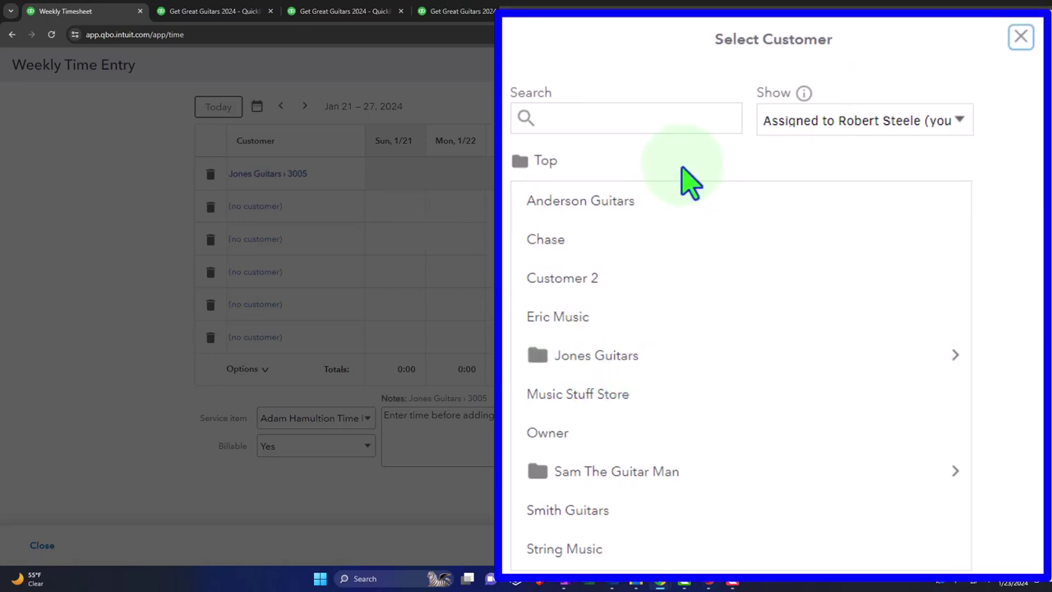
type("project")
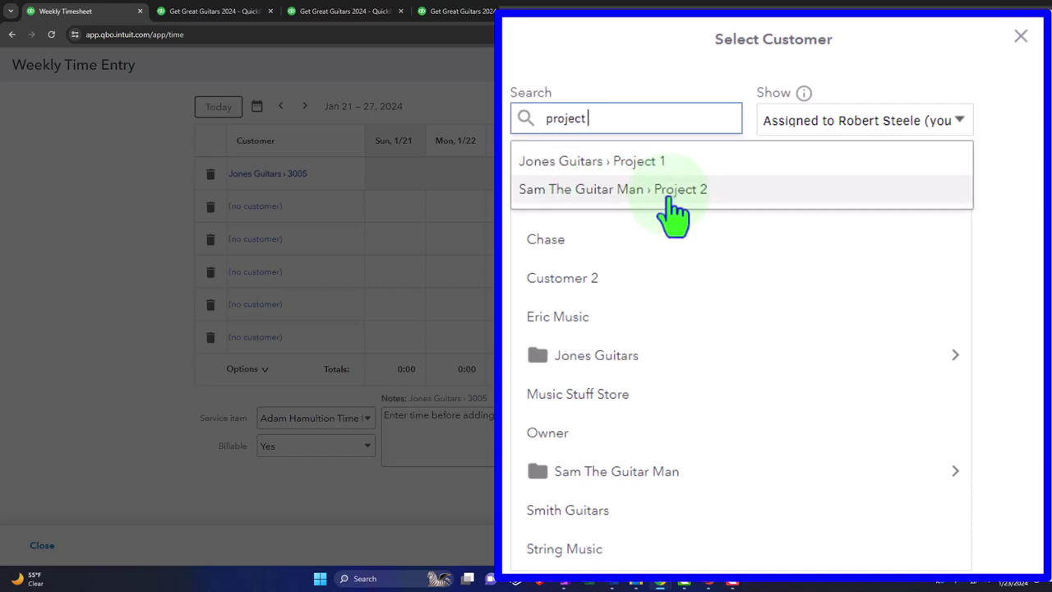
left_click(645, 195)
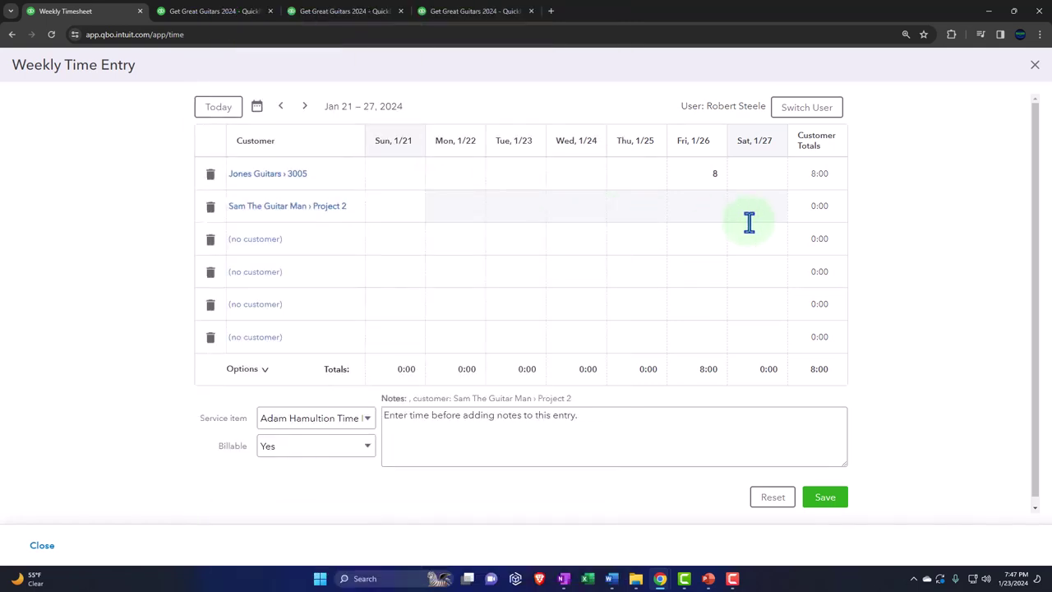
left_click(750, 215)
type("8")
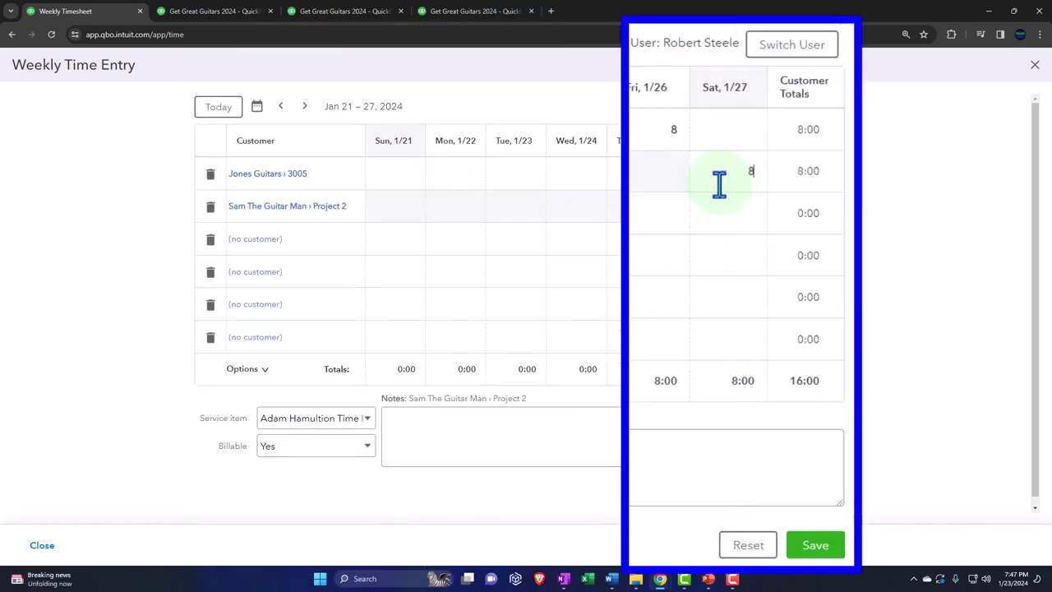
key("Tab")
key("Tab")
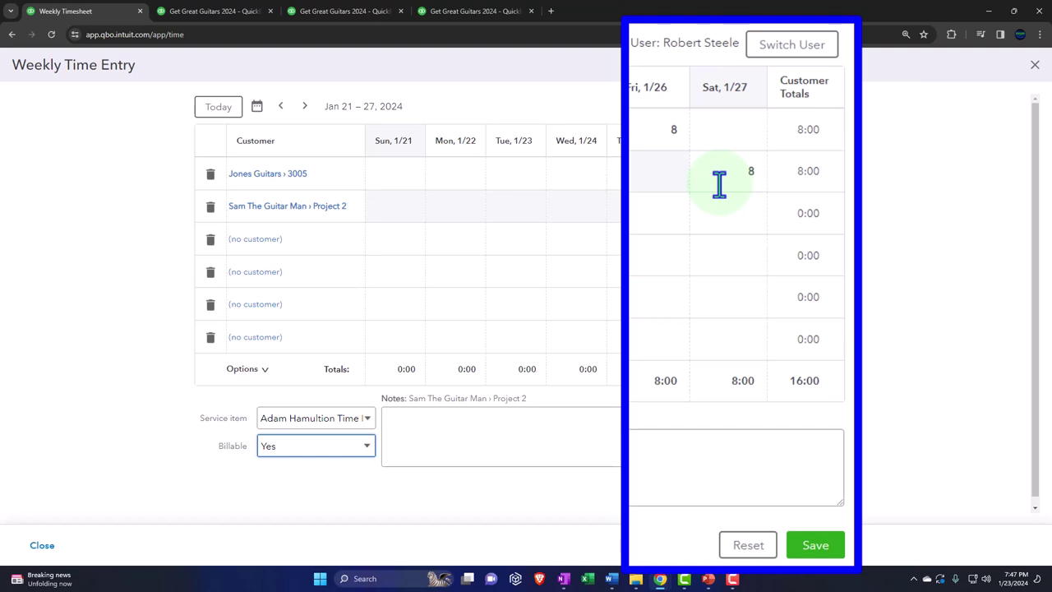
left_click(719, 184)
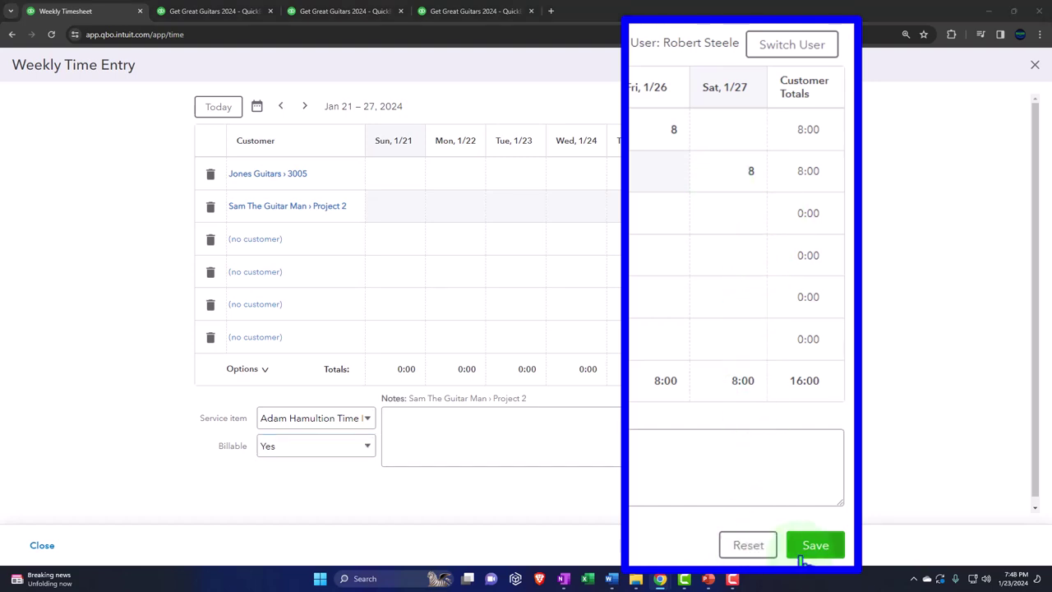
Step: Save the weekly time entry for Jan 21 – 27, 2024 and return to the Time entries page
left_click(822, 499)
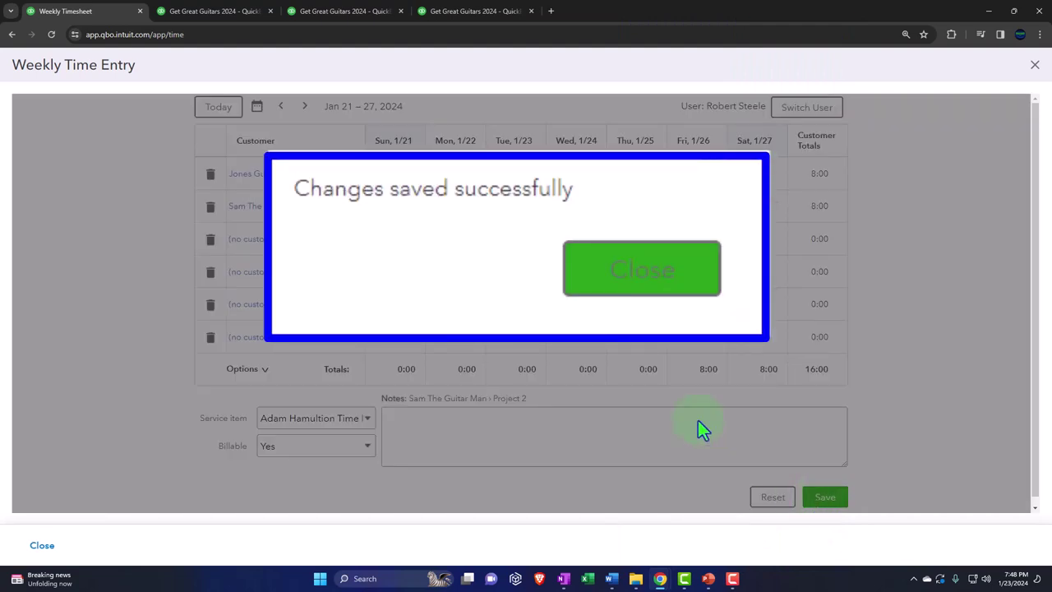
left_click(567, 329)
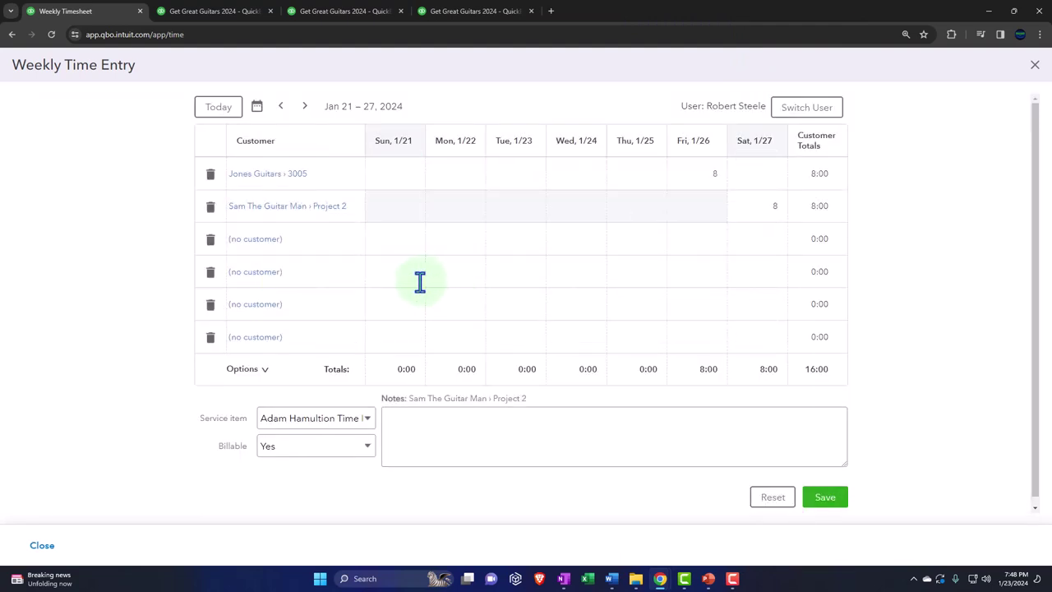
left_click(1035, 65)
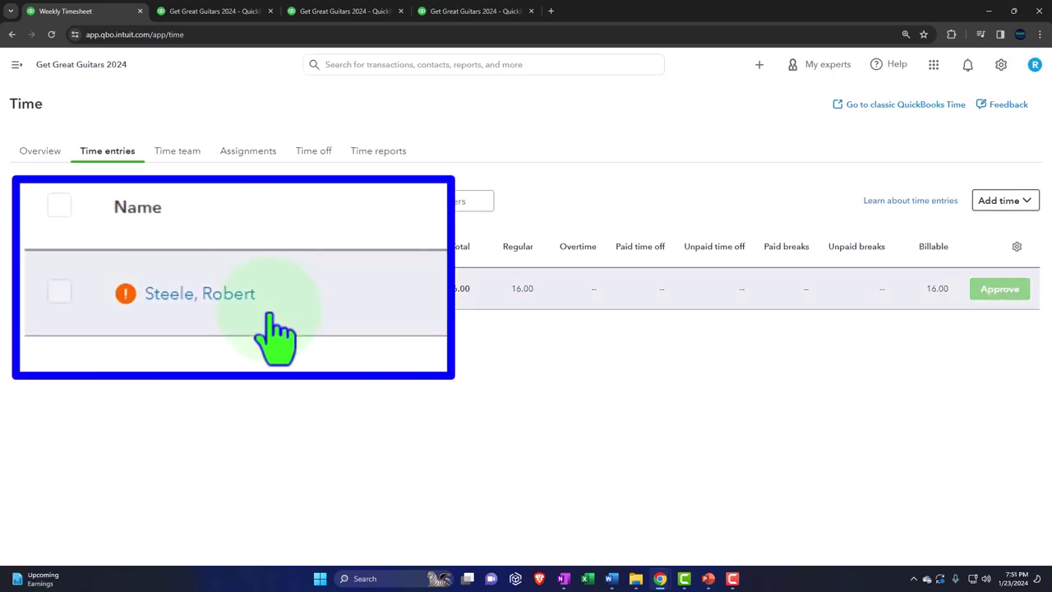
Step: Open the employee's Sat, January 27 entry for Sam The Guitar Man › Project 2 and reassign it to another team member
left_click(123, 295)
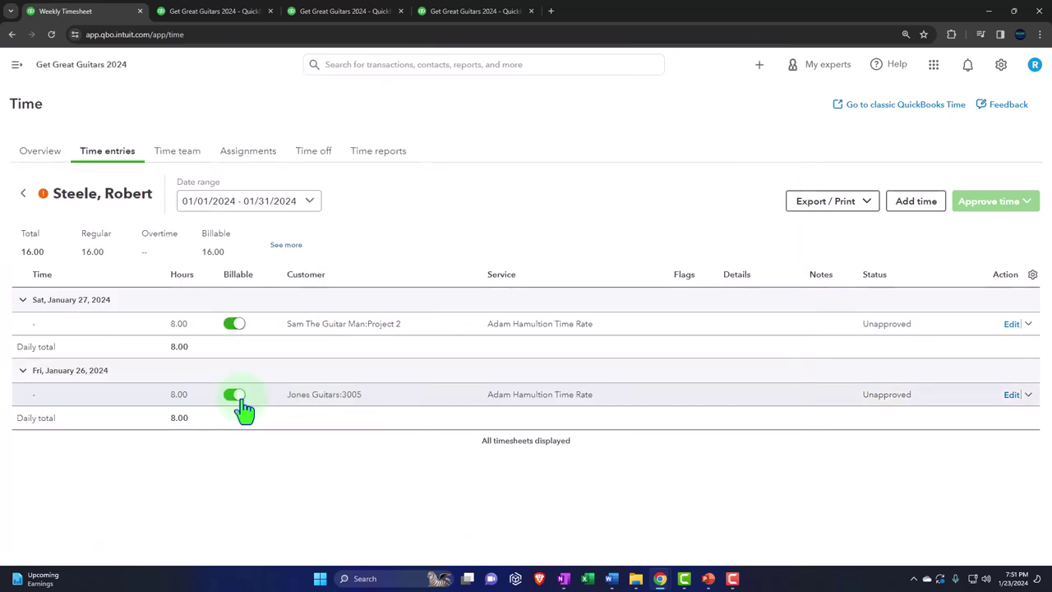
left_click(1009, 325)
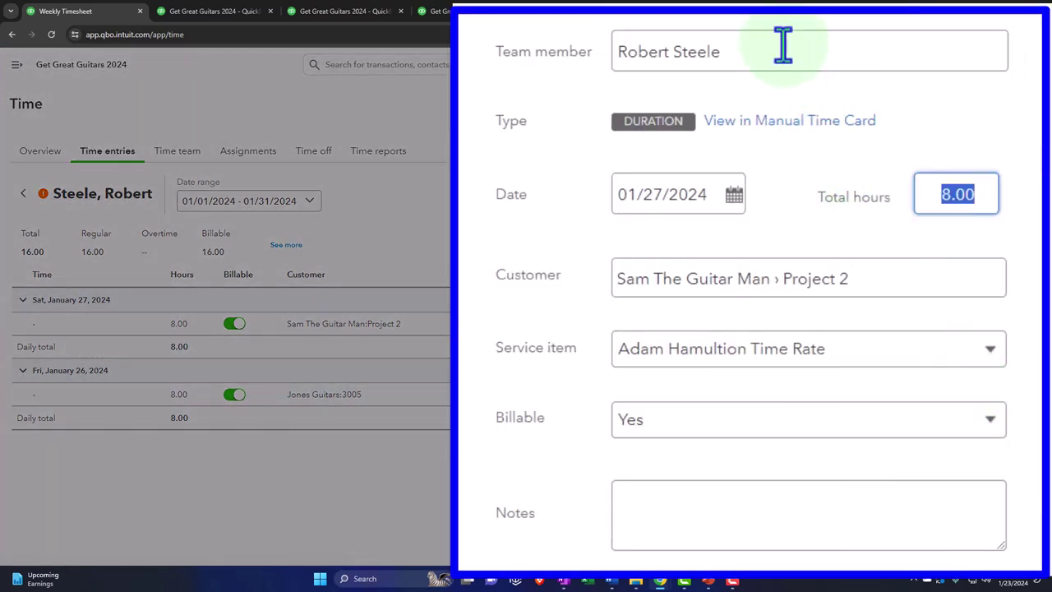
left_click_drag(781, 45, 580, 58)
key("BackSpace")
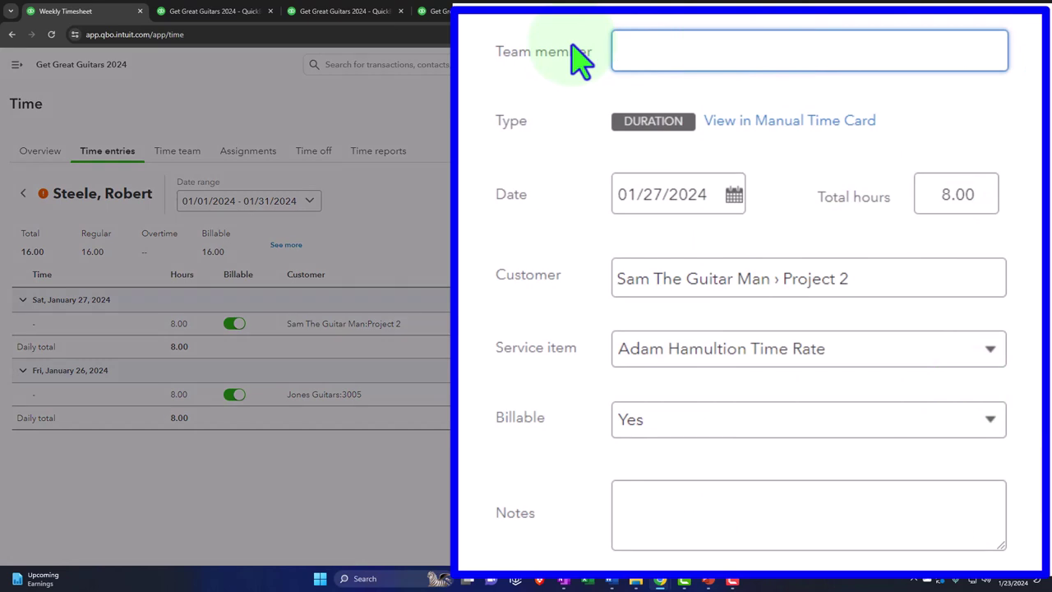
type("ad")
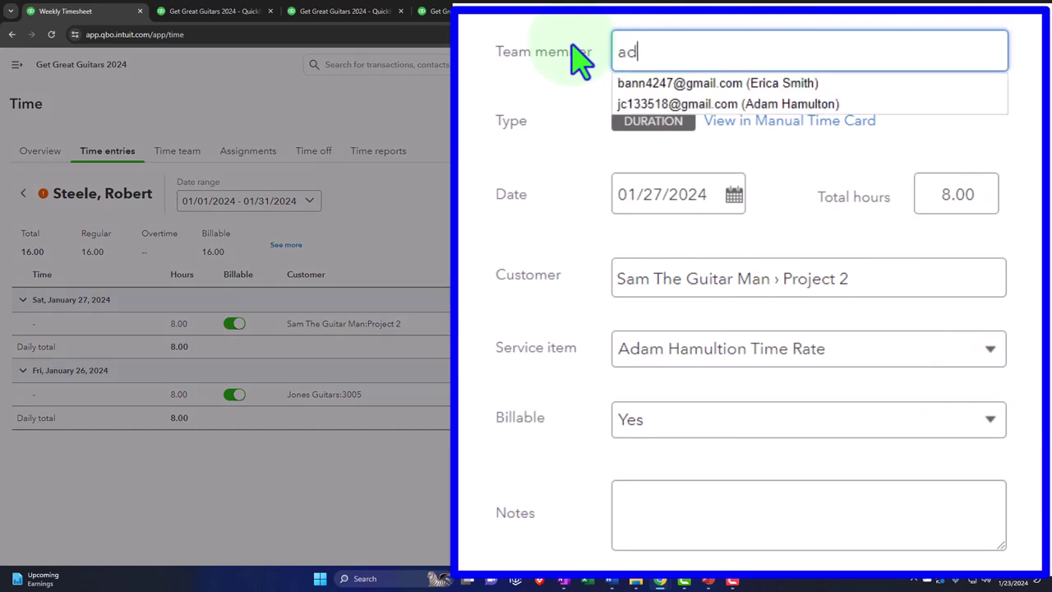
key("Return")
key("Tab")
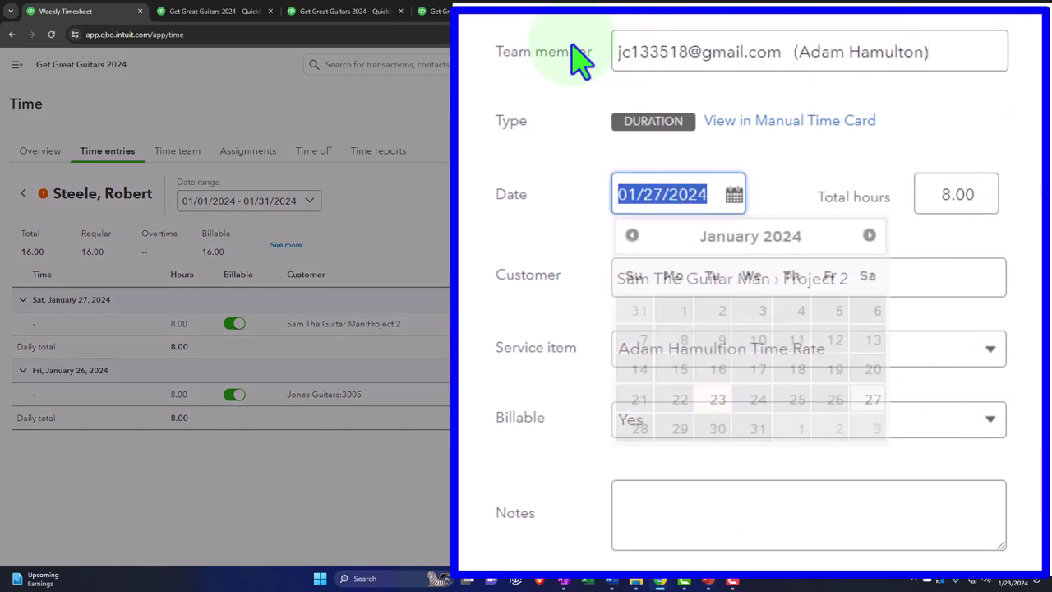
Step: Save the reassigned Sat, January 27 time entry for Sam The Guitar Man › Project 2
left_click(558, 21)
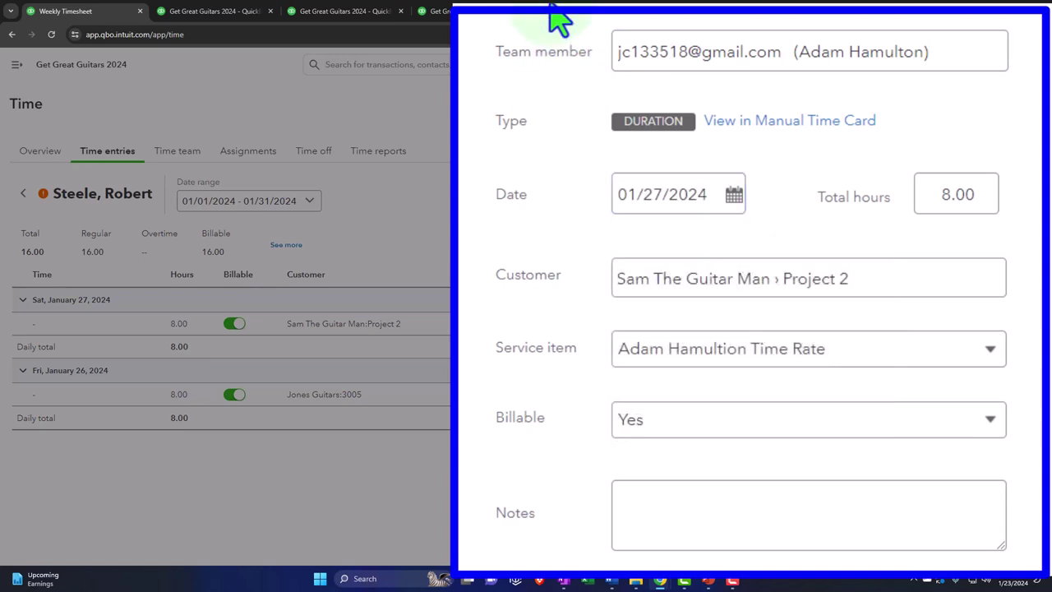
left_click(1009, 550)
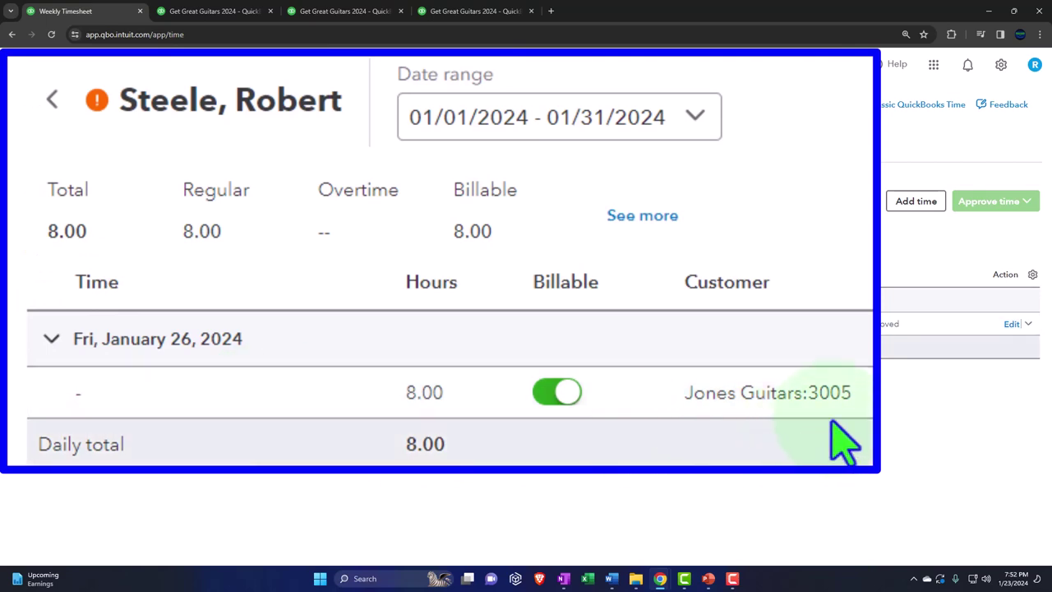
Step: Reassign the Fri, January 26 entry for Jones Guitars › 3005 to the same new team member and save it
left_click(1009, 325)
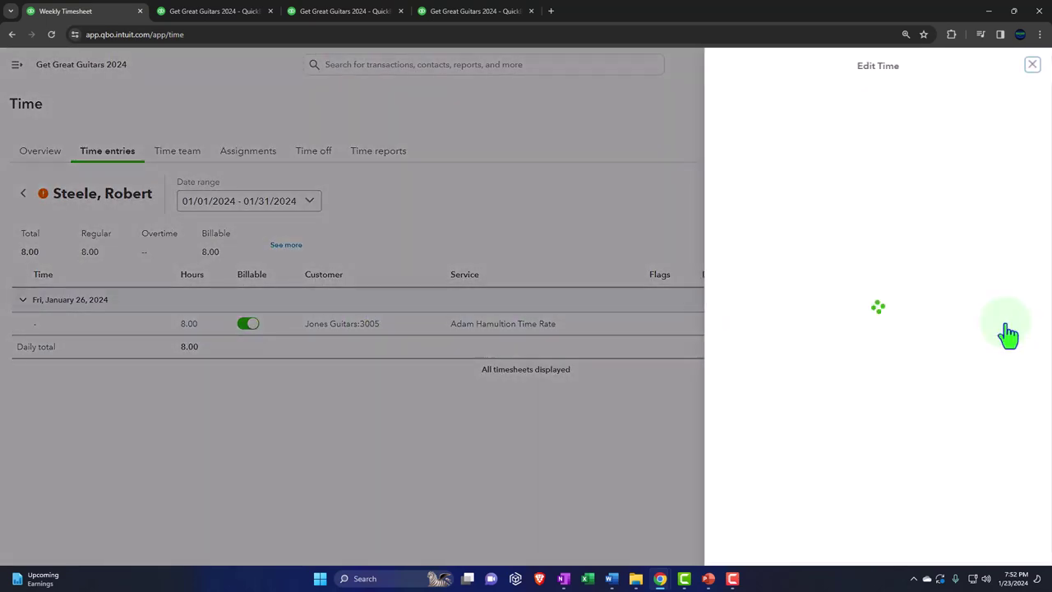
left_click(887, 124)
type("ad")
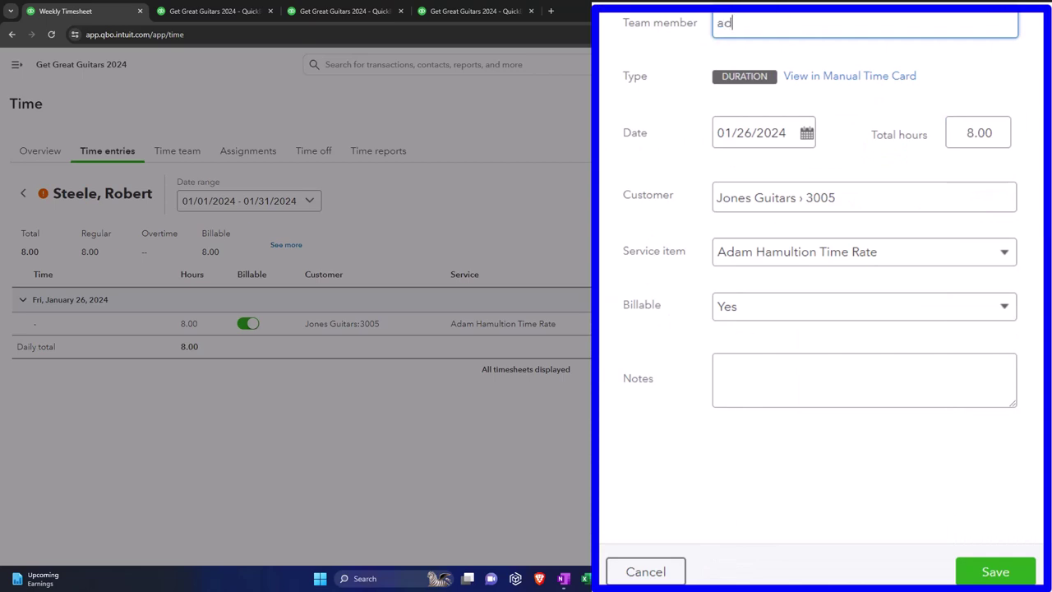
left_click(762, 47)
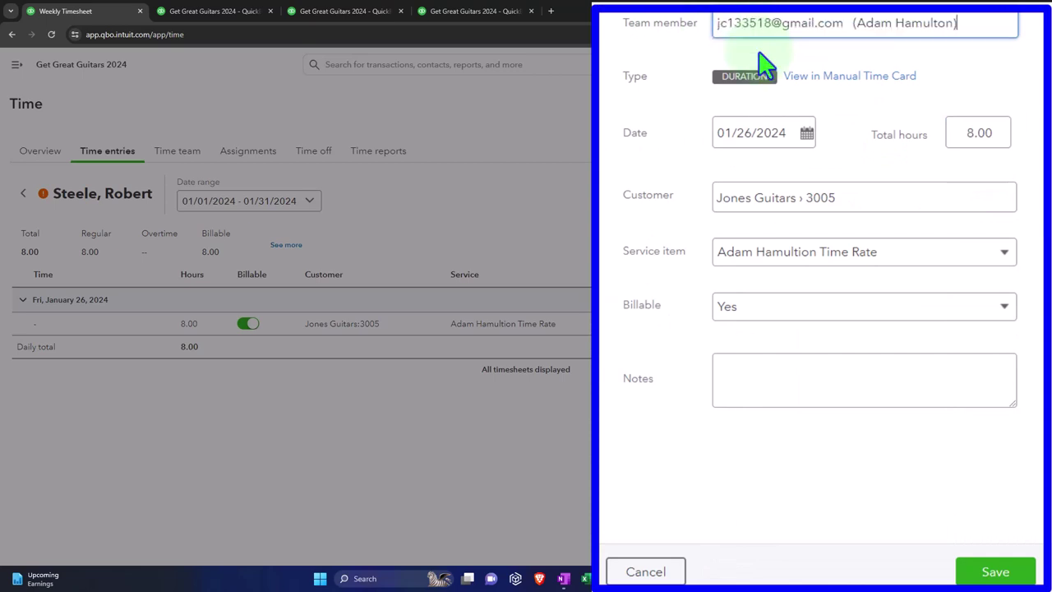
key("Tab")
left_click(699, 465)
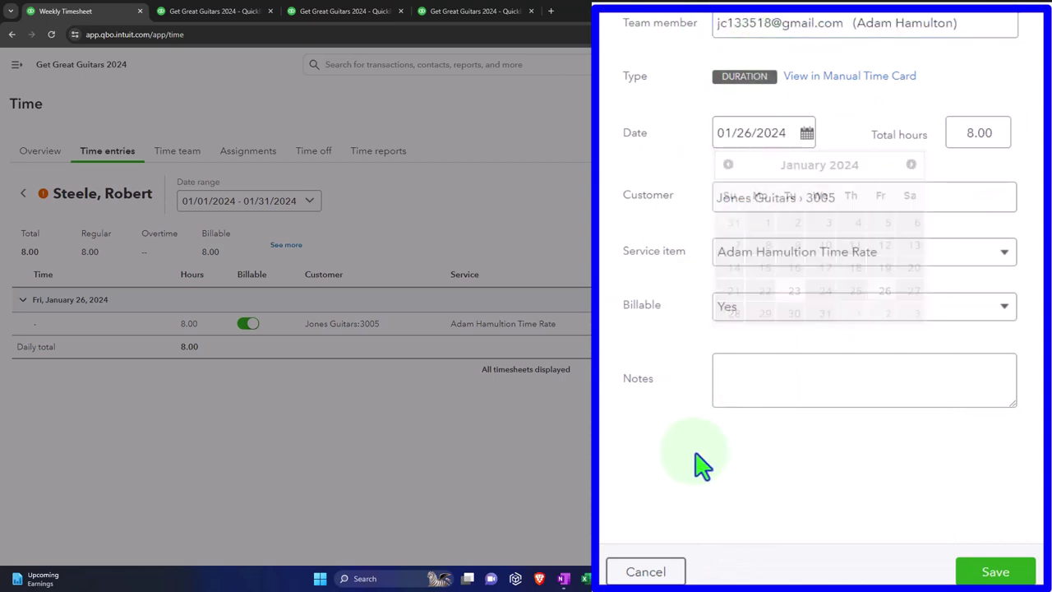
left_click(977, 567)
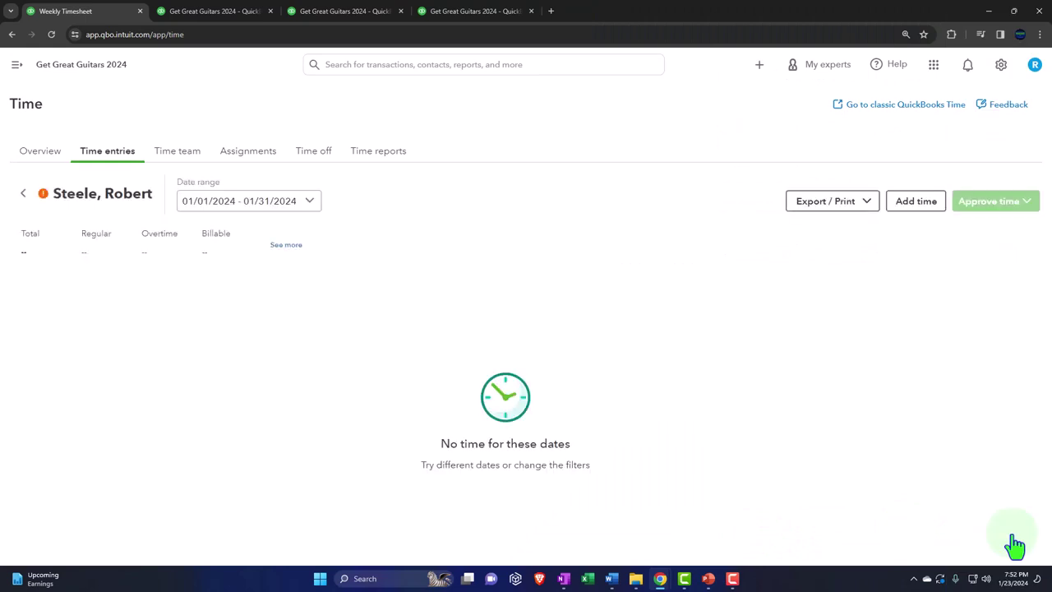
Step: Review the new team member's January 2024 time entries, and approve and lock their time through 01/31/2024
left_click(107, 156)
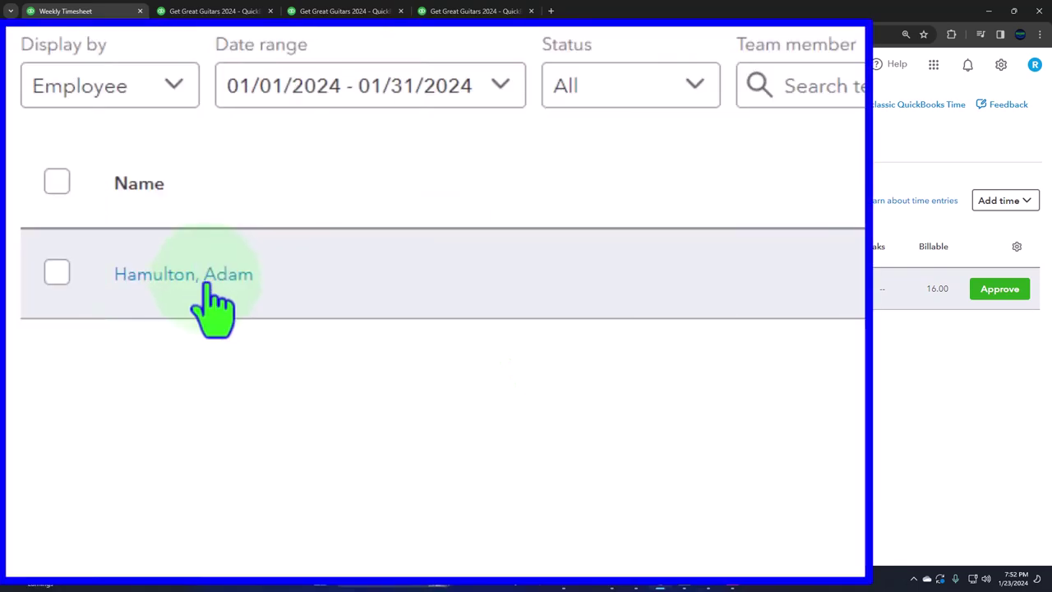
left_click(210, 279)
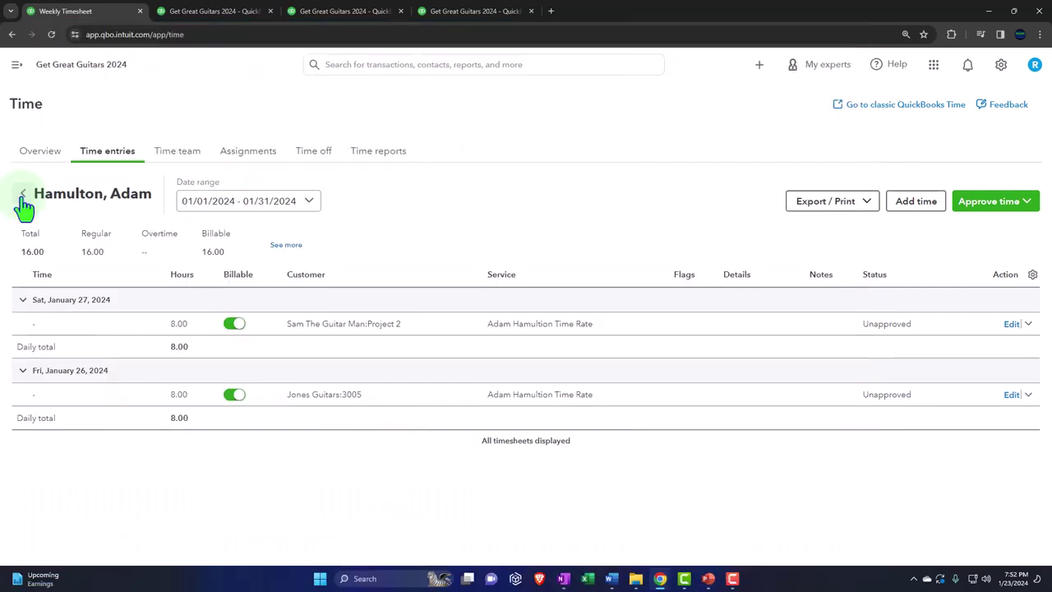
left_click(18, 198)
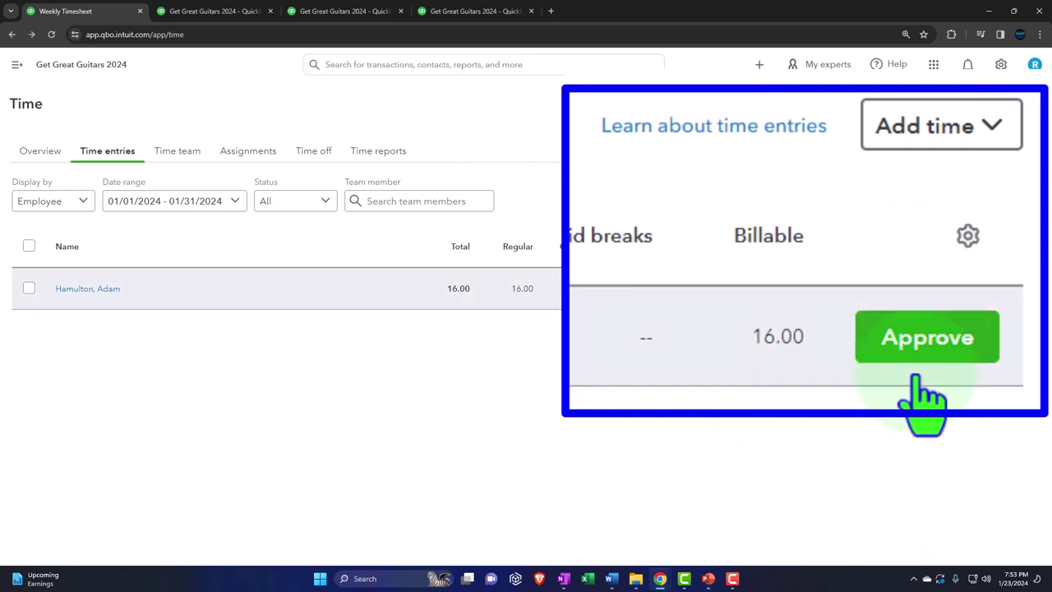
left_click(1001, 292)
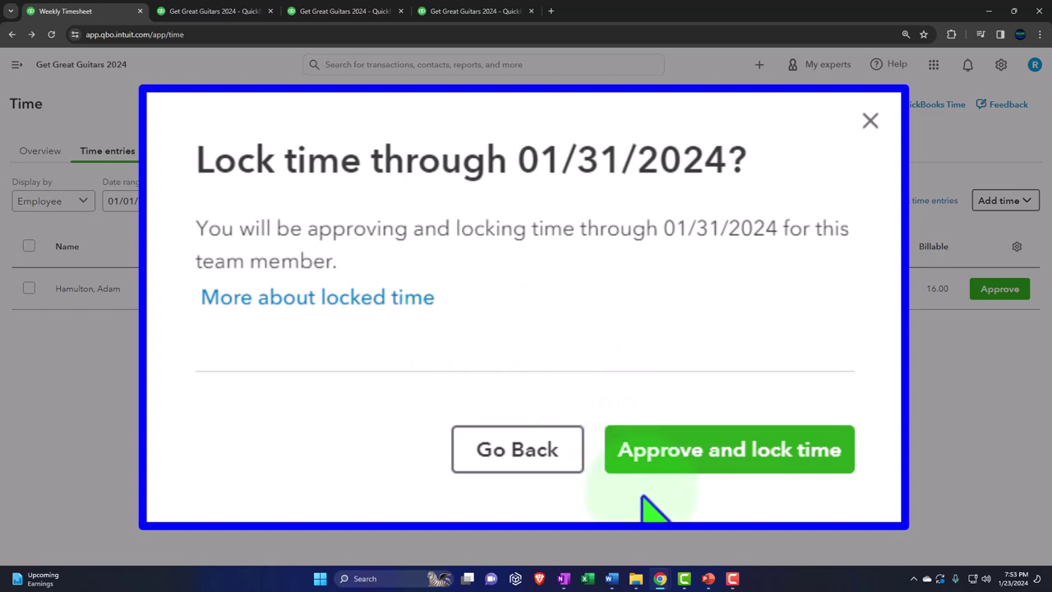
left_click(674, 464)
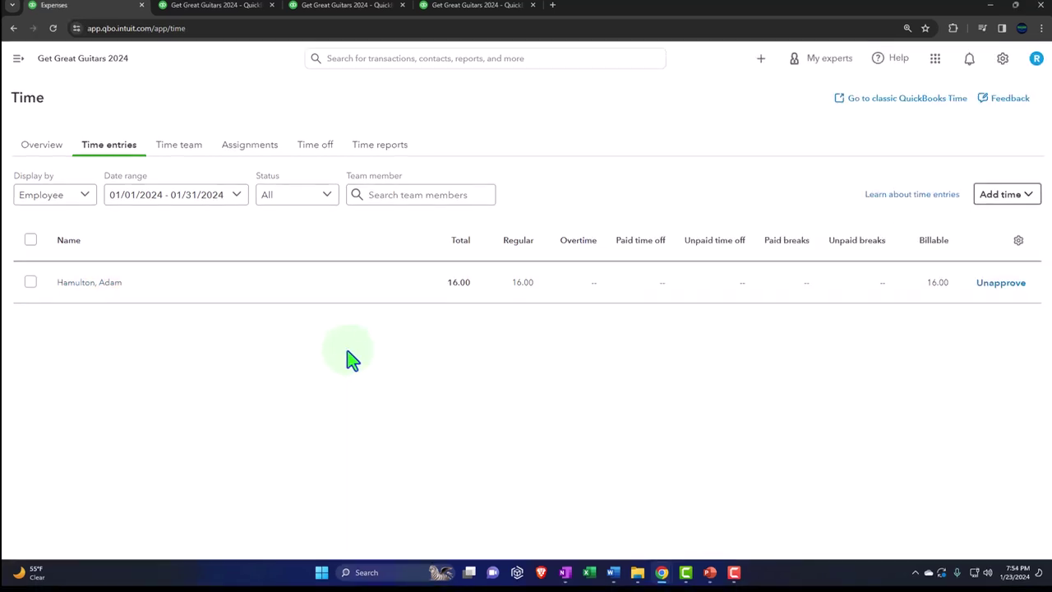
Step: Look up the unbilled income in all sales transactions and in the customers list
left_click(18, 61)
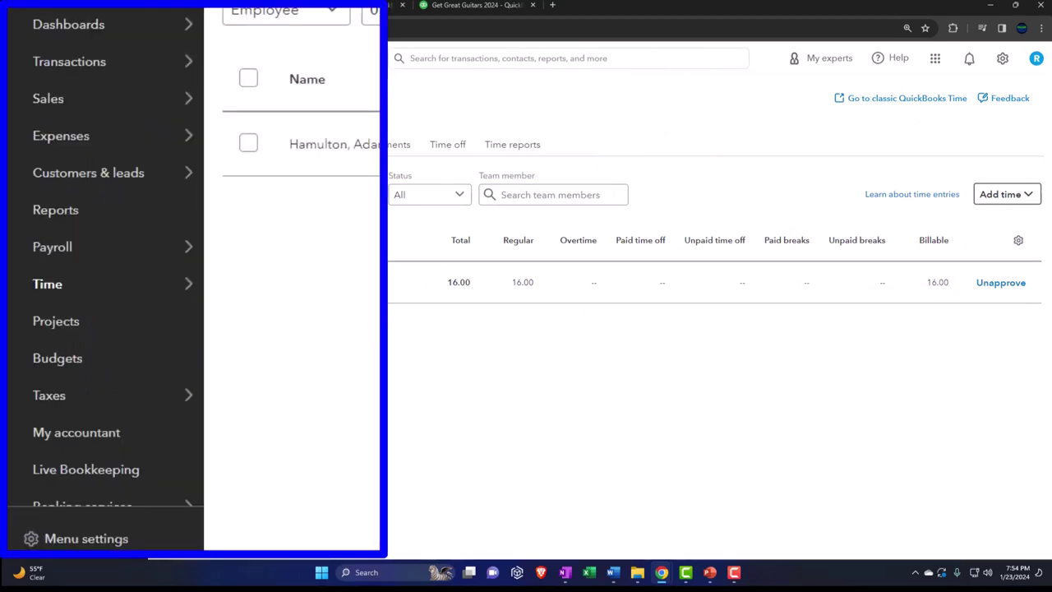
left_click(64, 111)
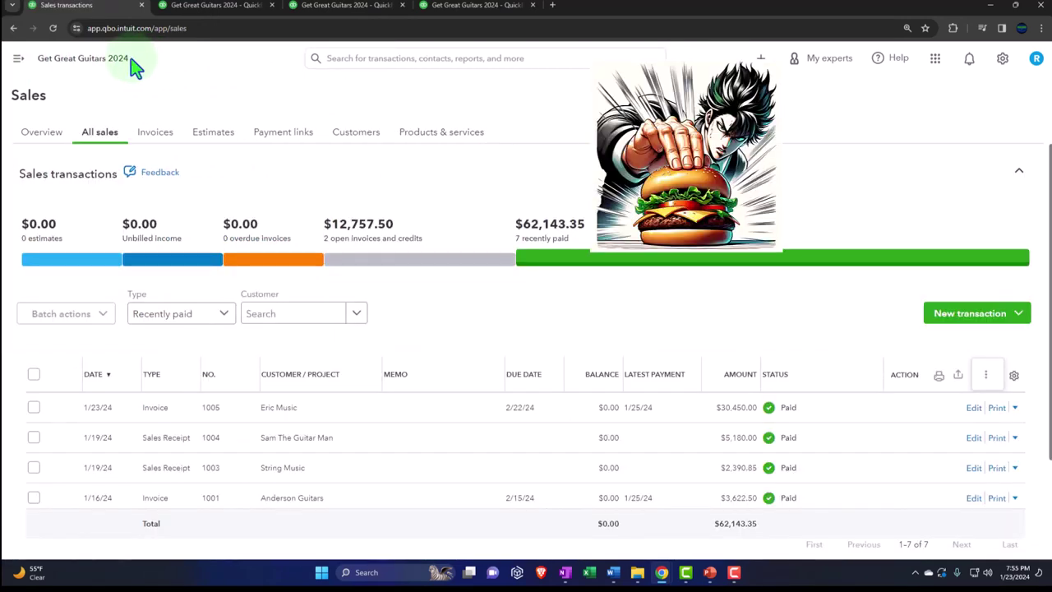
left_click(98, 134)
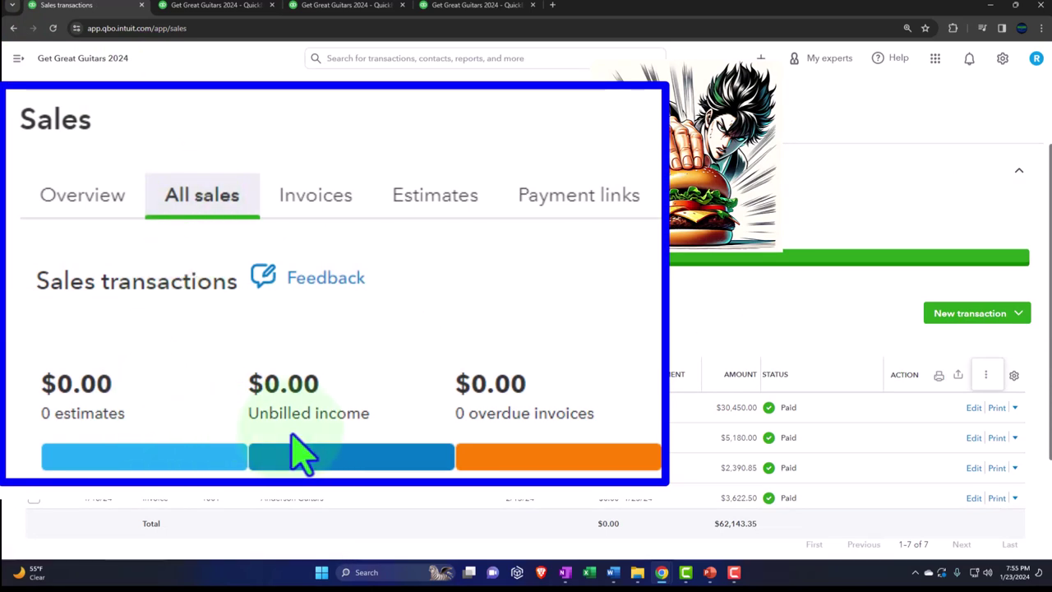
left_click(152, 257)
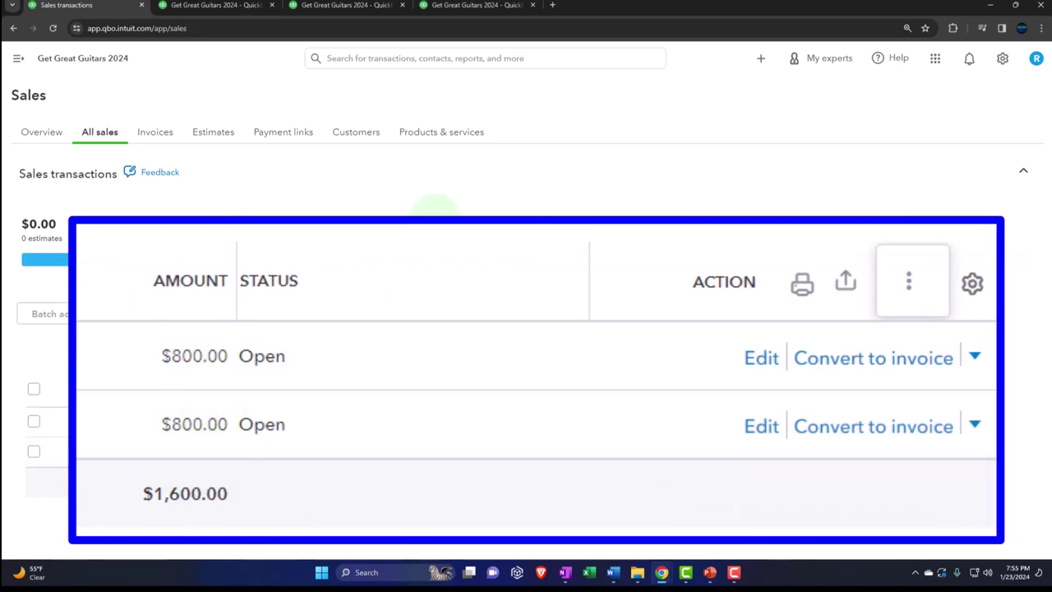
left_click(349, 137)
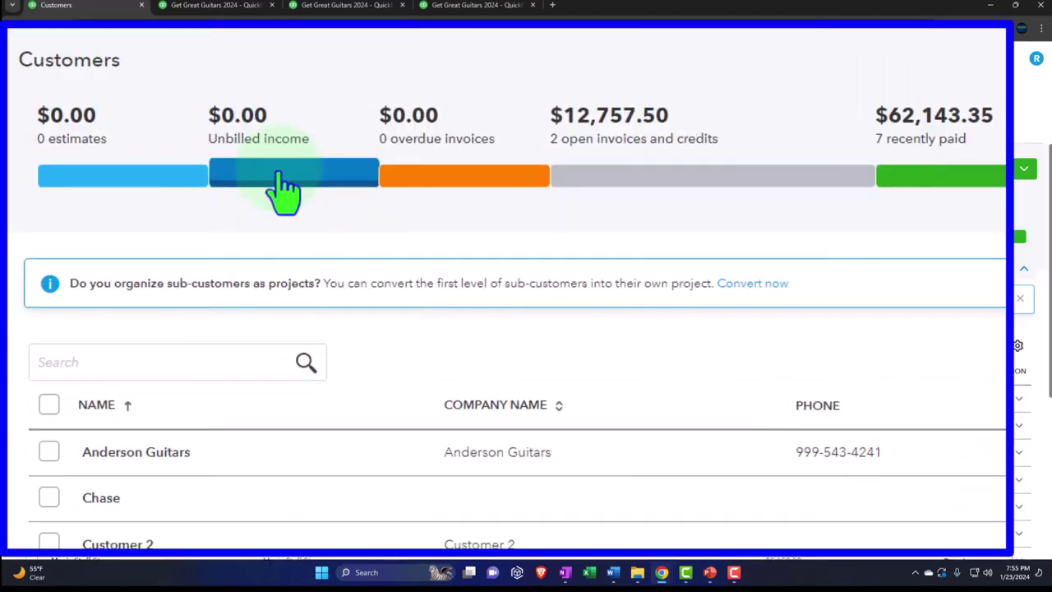
left_click(169, 240)
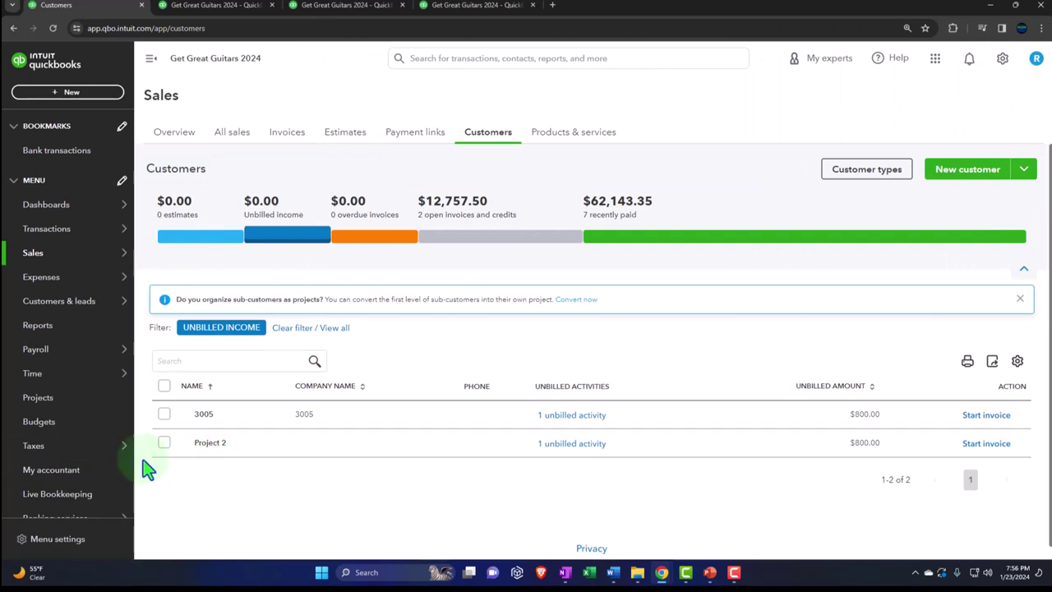
Step: Open Project 2 of Sam The Guitar Man in the projects list and examine its time activity
left_click(41, 400)
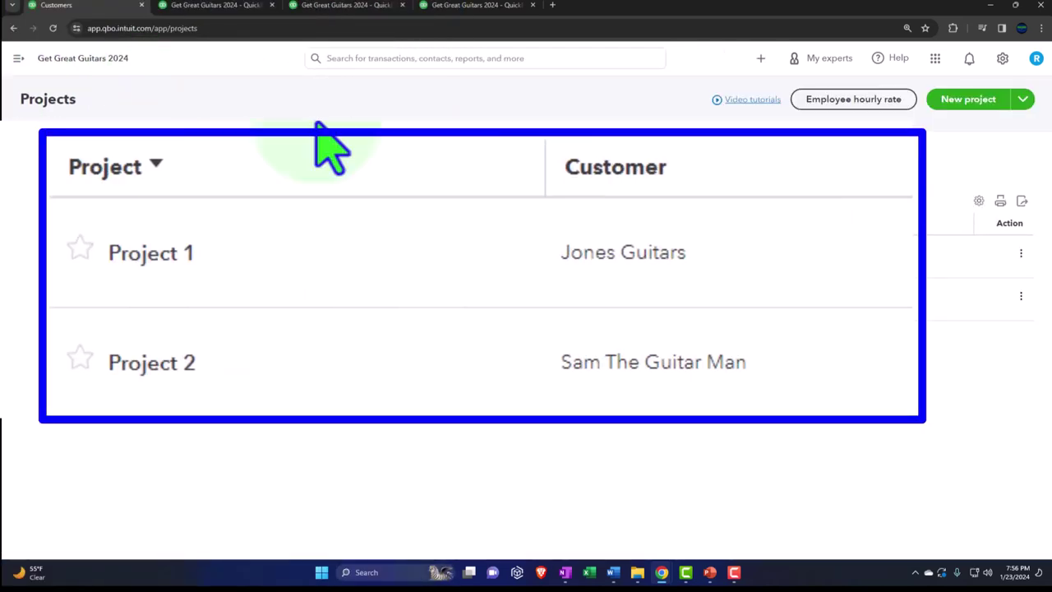
left_click(349, 301)
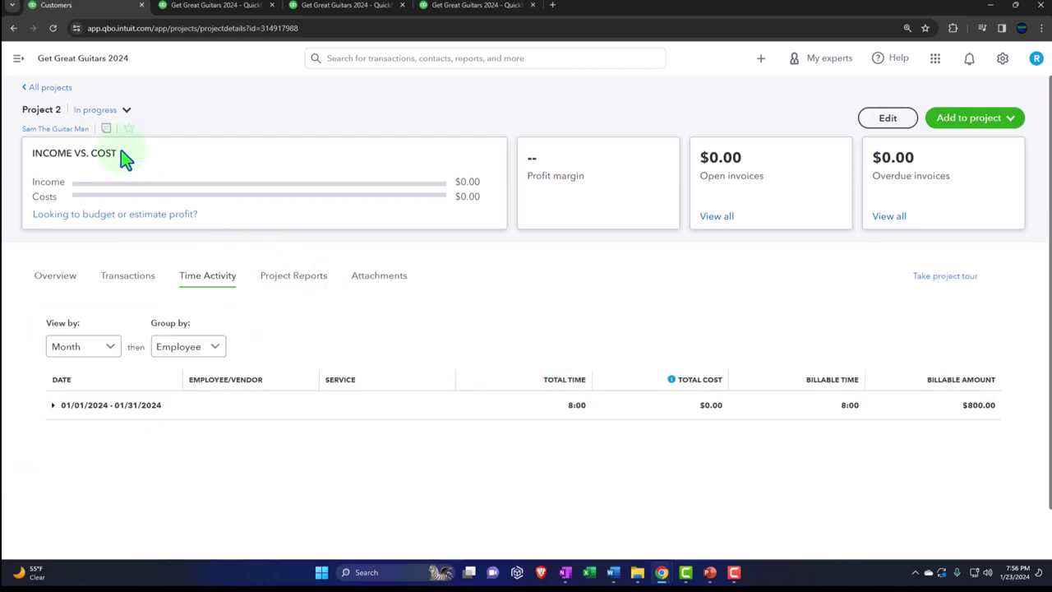
Step: Start a new invoice for customer job 3005 and add its suggested billable time of Jan 26, 2024
left_click(18, 59)
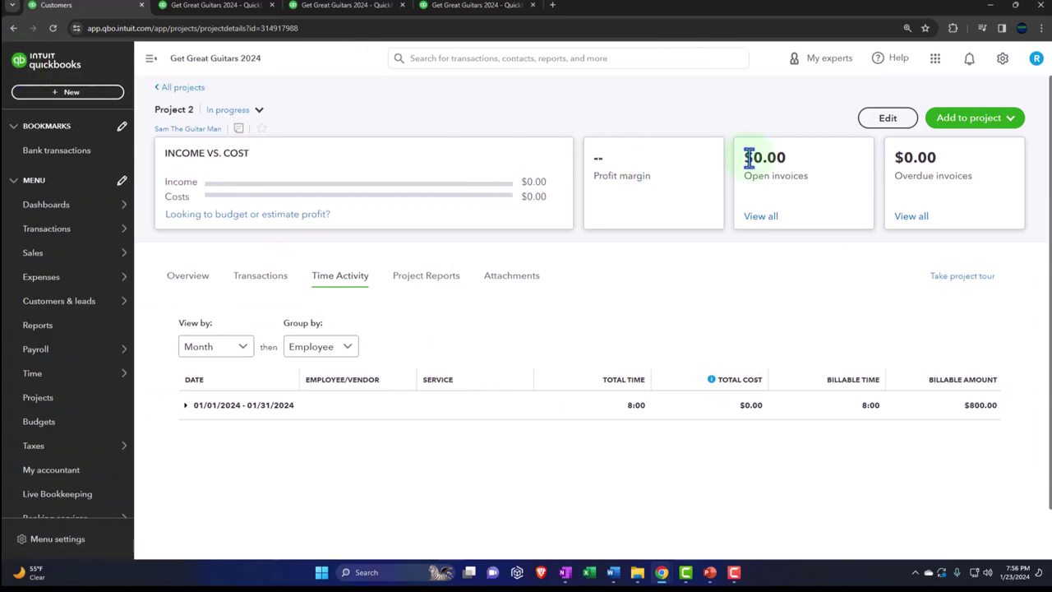
left_click(74, 93)
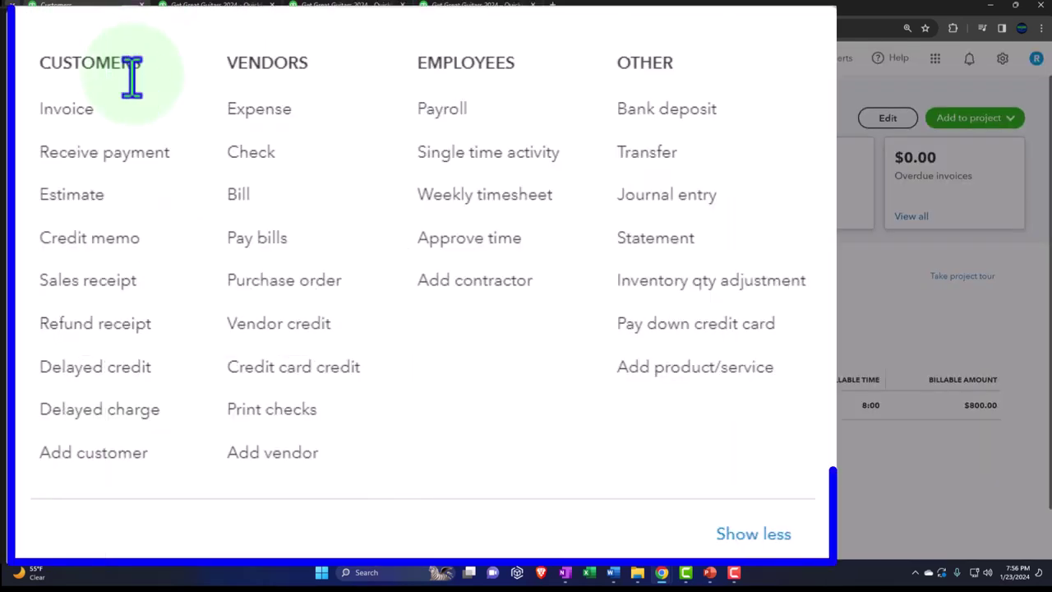
left_click(89, 124)
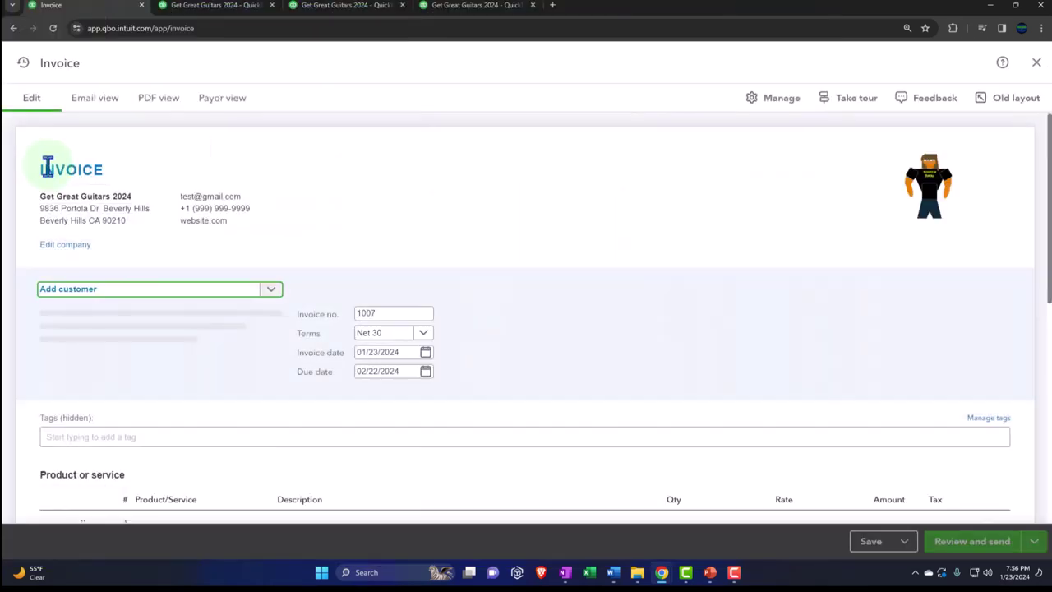
left_click(138, 296)
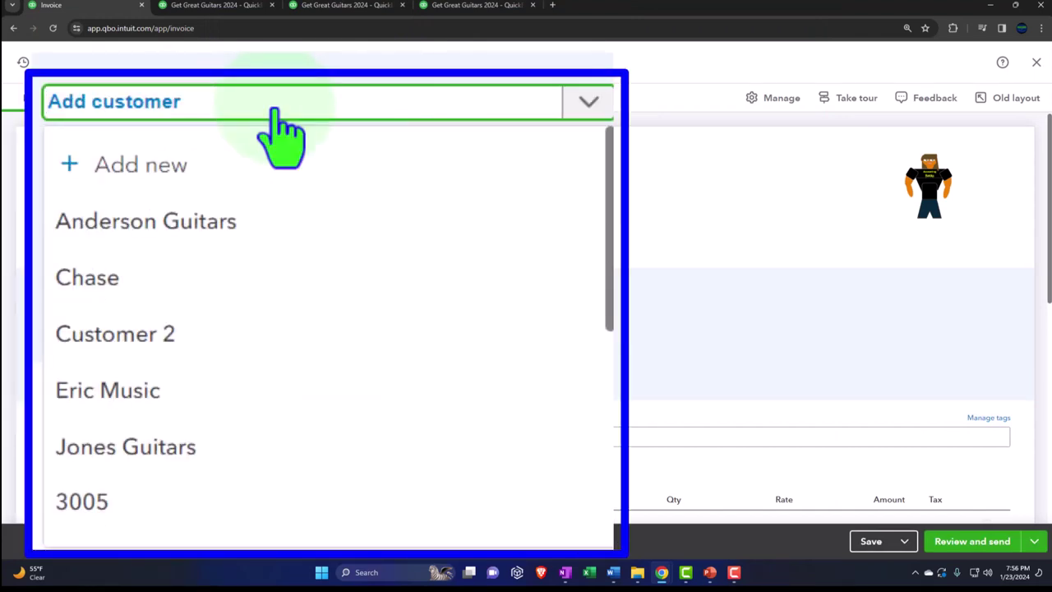
type("3005")
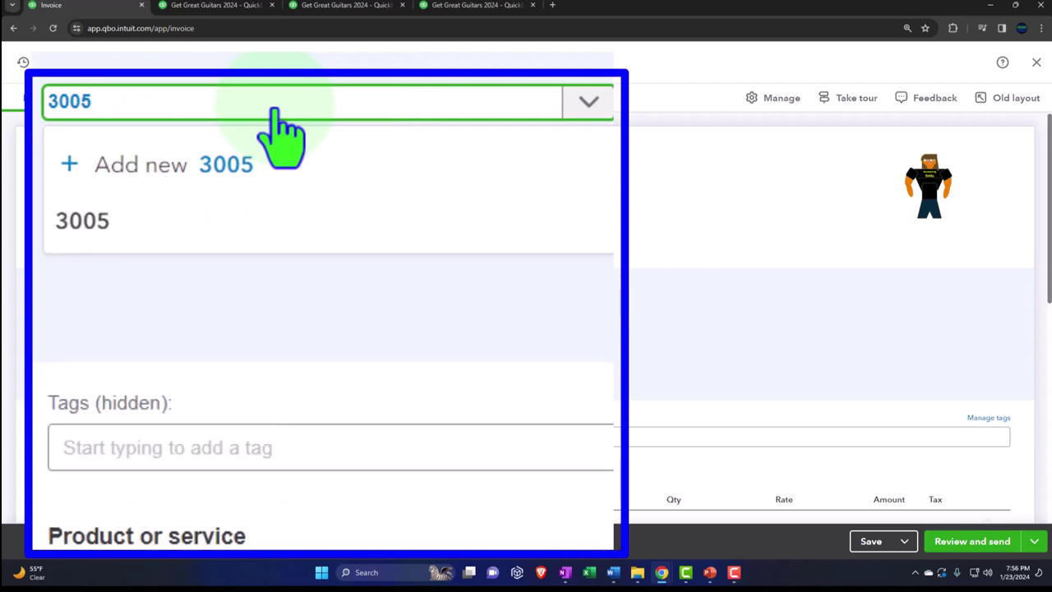
left_click(115, 224)
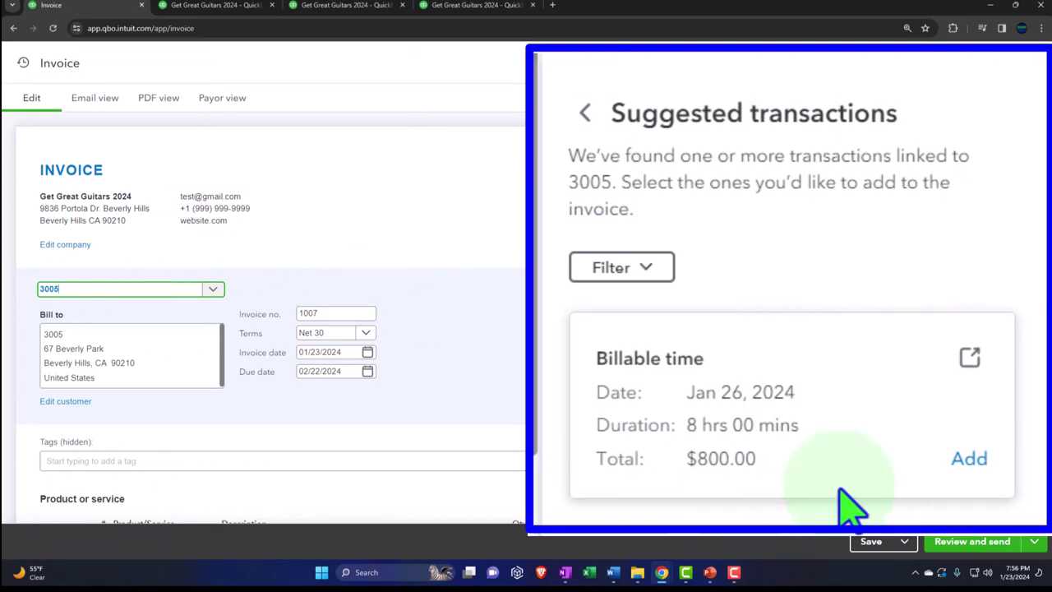
left_click(965, 461)
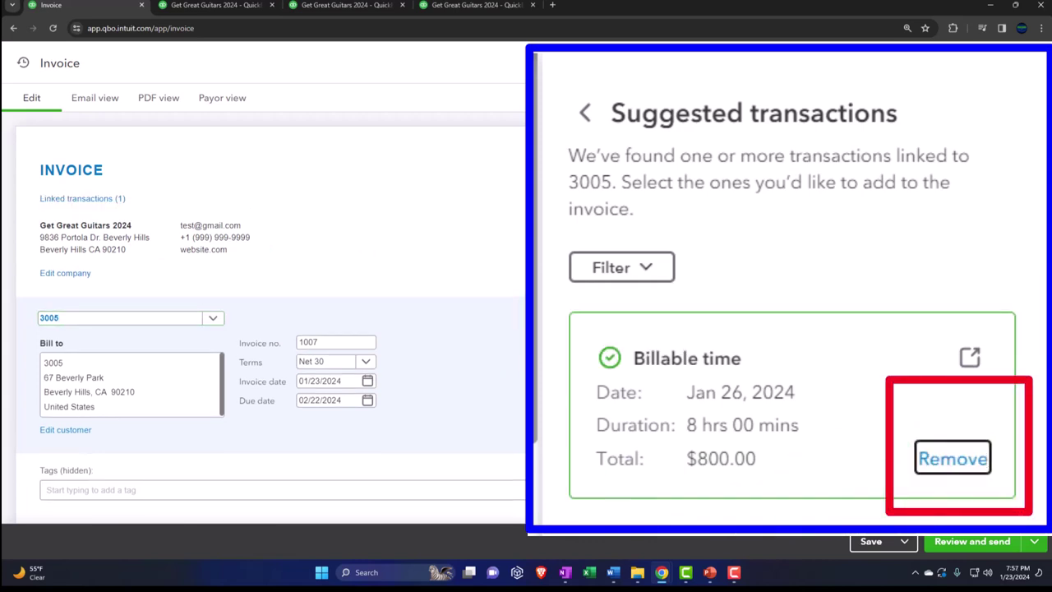
left_click(814, 161)
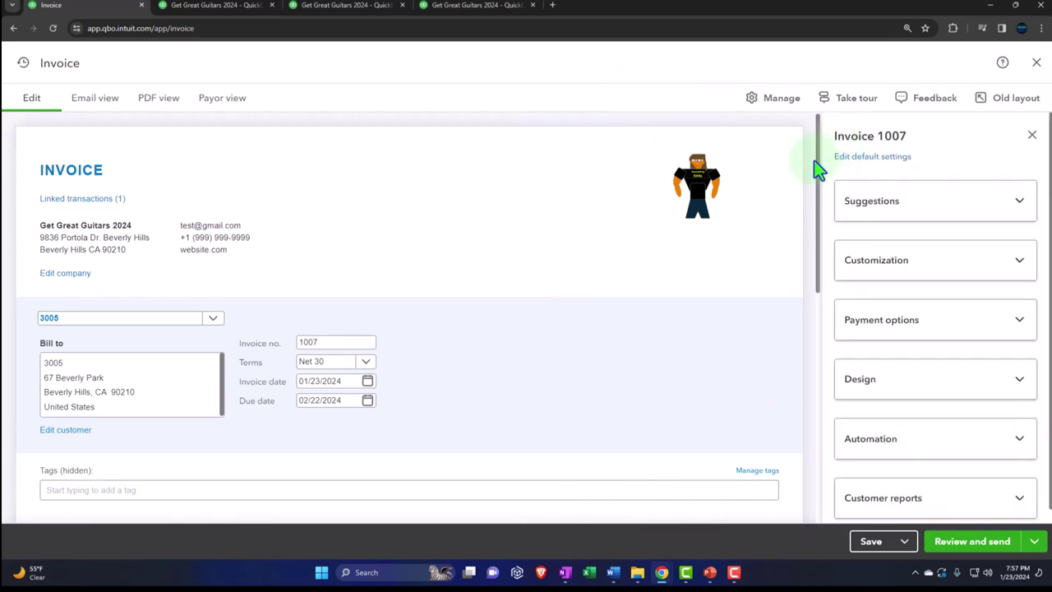
Step: Set the invoice date to 01/30/2024 and hide the invoice settings
scroll(511, 324, "down", 2)
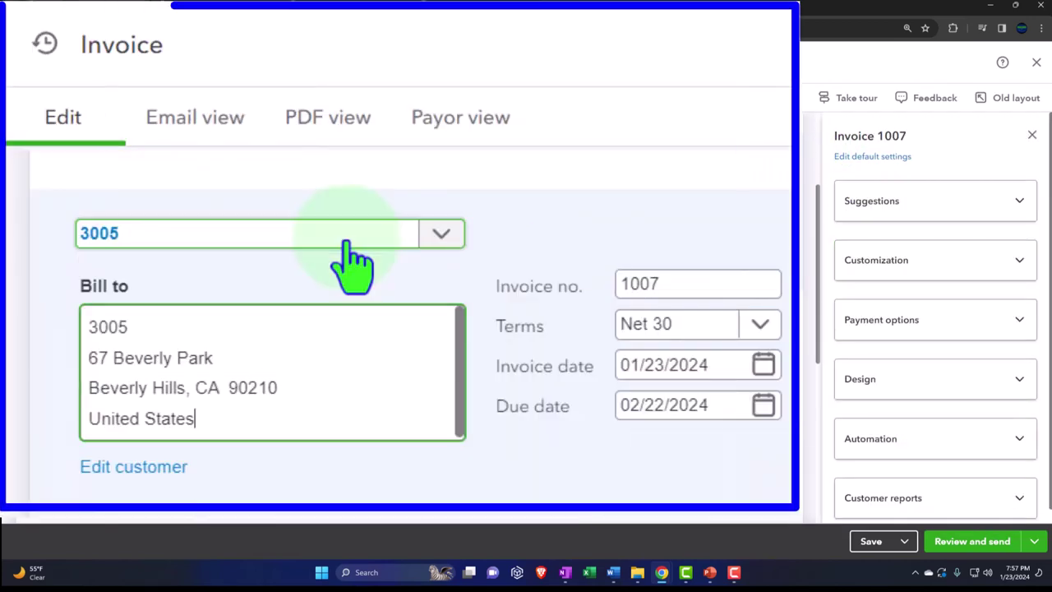
key("Tab")
key("Tab")
key("Tab")
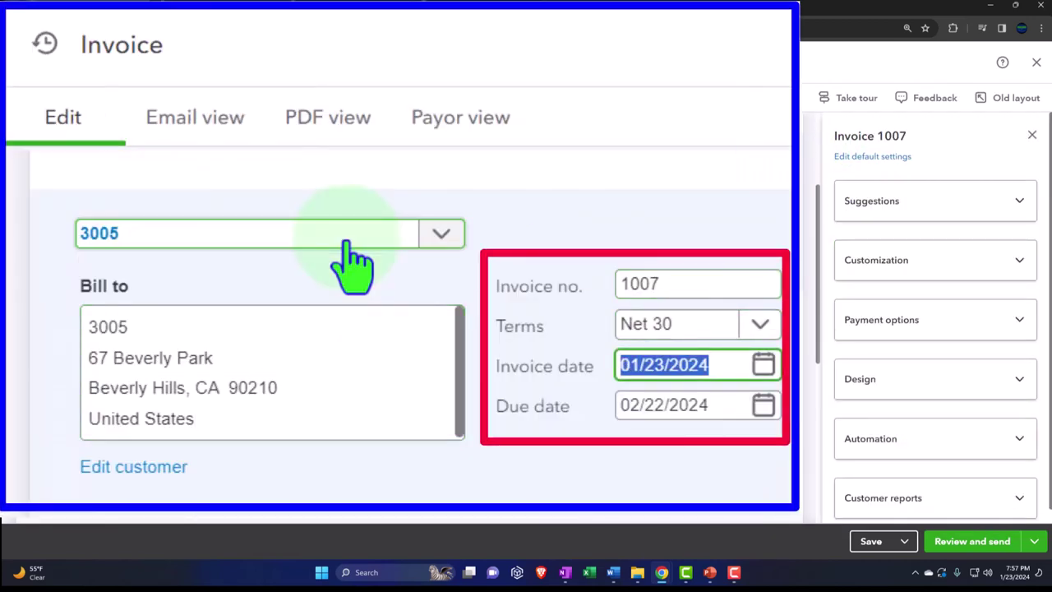
key("plus")
key("plus")
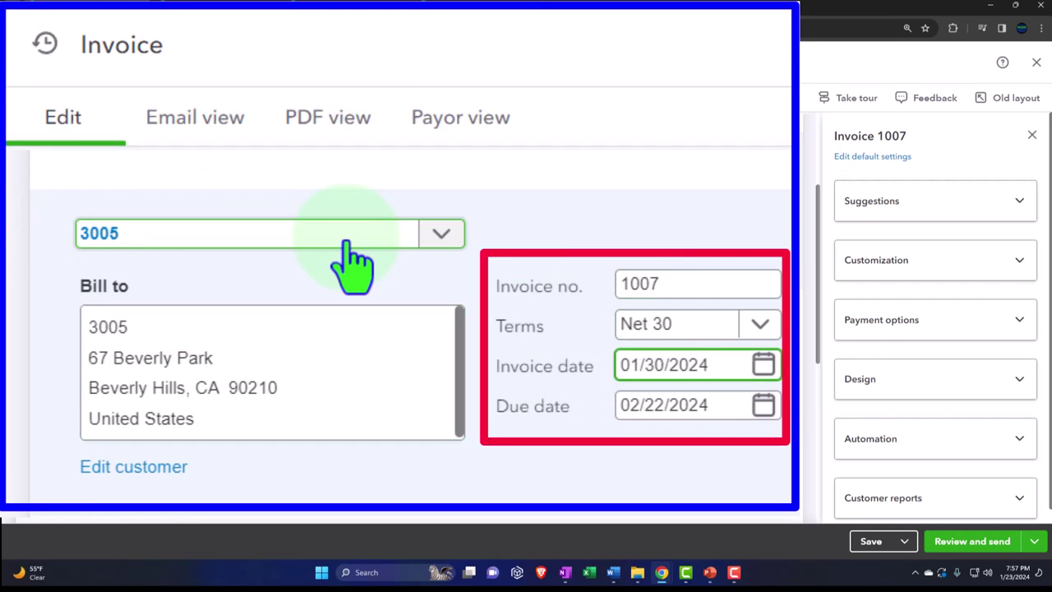
key("Tab")
key("Tab")
left_click(842, 152)
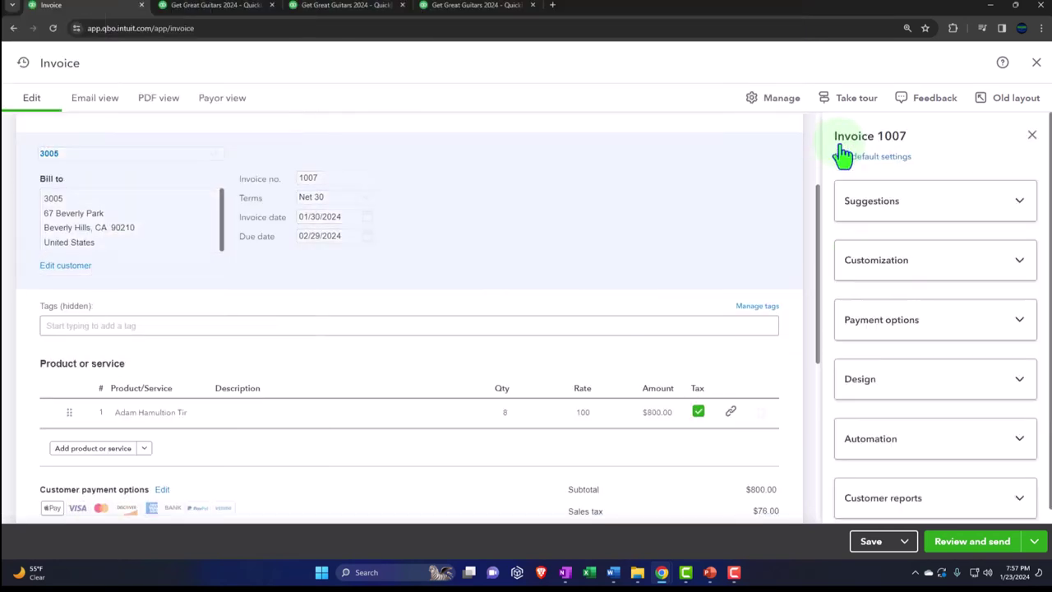
left_click(1032, 138)
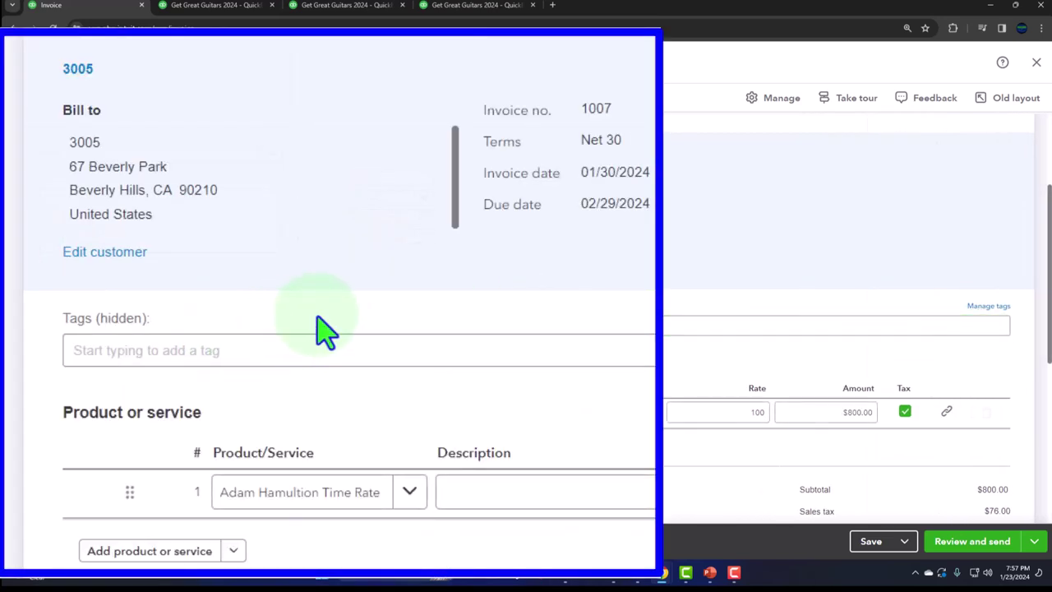
Step: Make the invoice's employee time rate line nontaxable
scroll(525, 328, "down", 3)
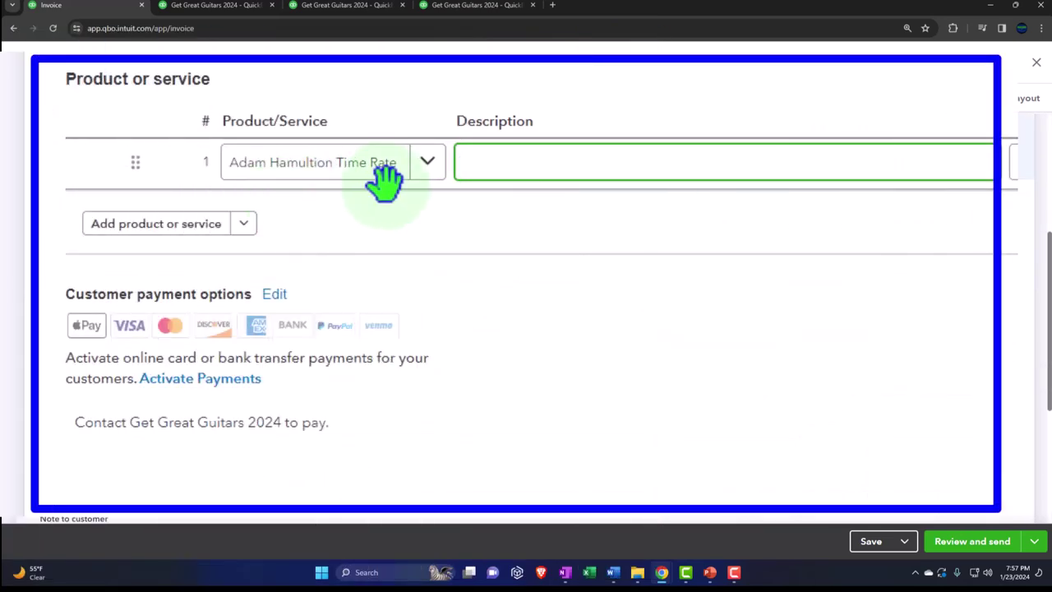
left_click(533, 168)
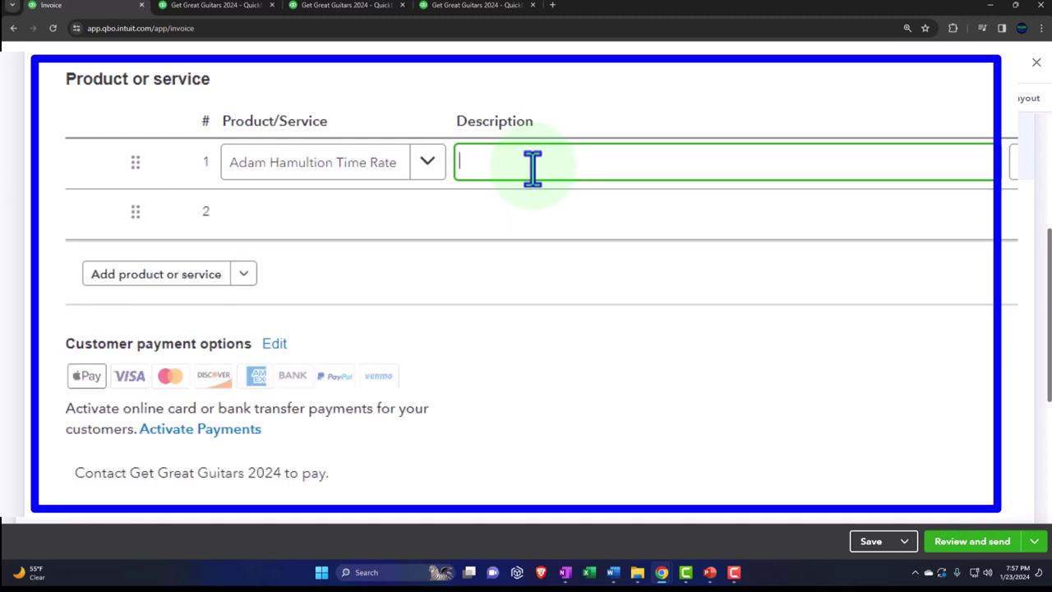
left_click(428, 167)
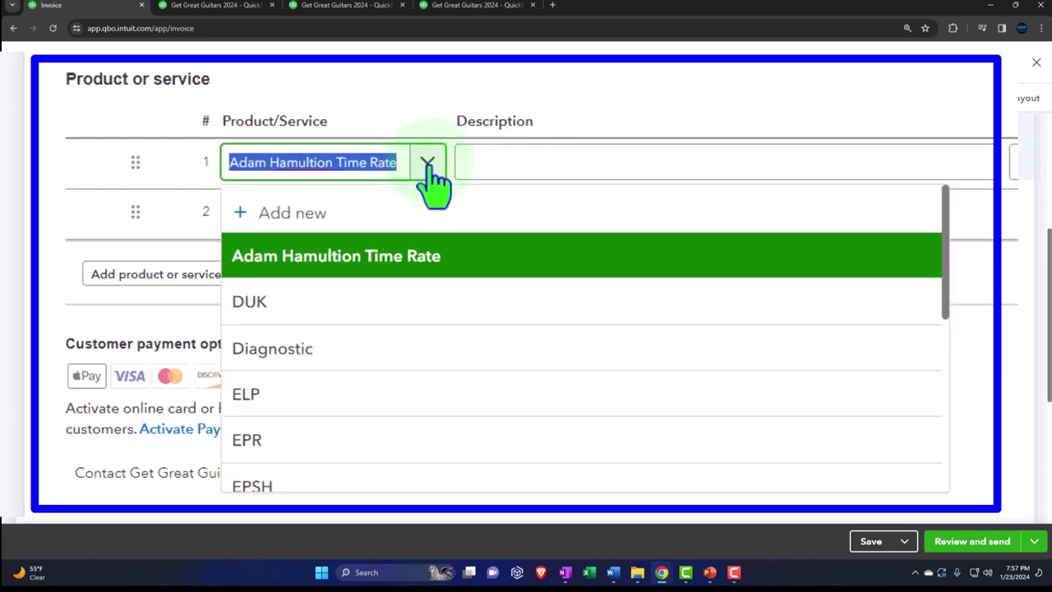
left_click(427, 167)
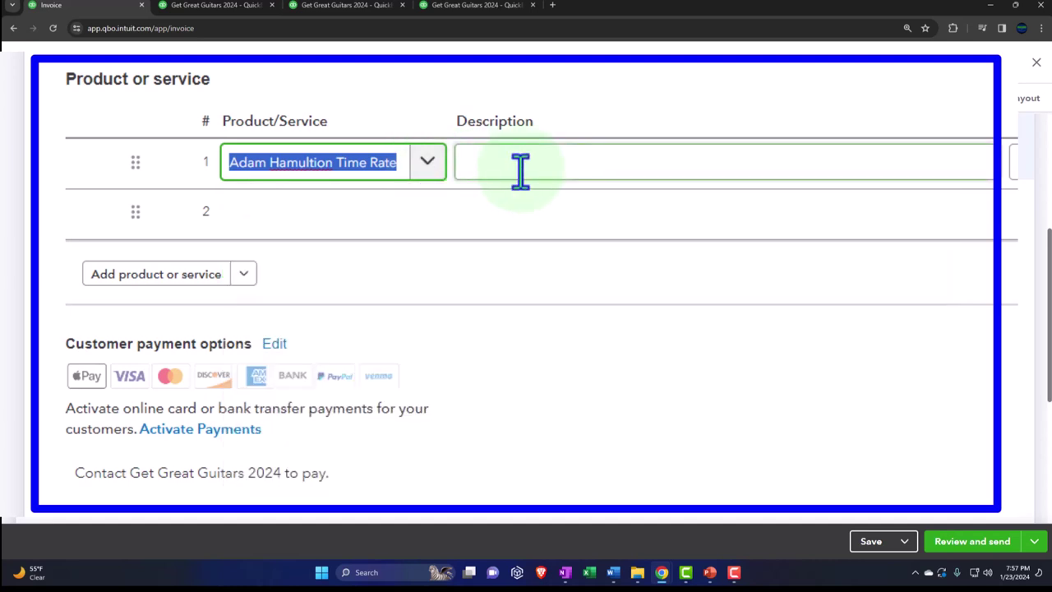
left_click(584, 171)
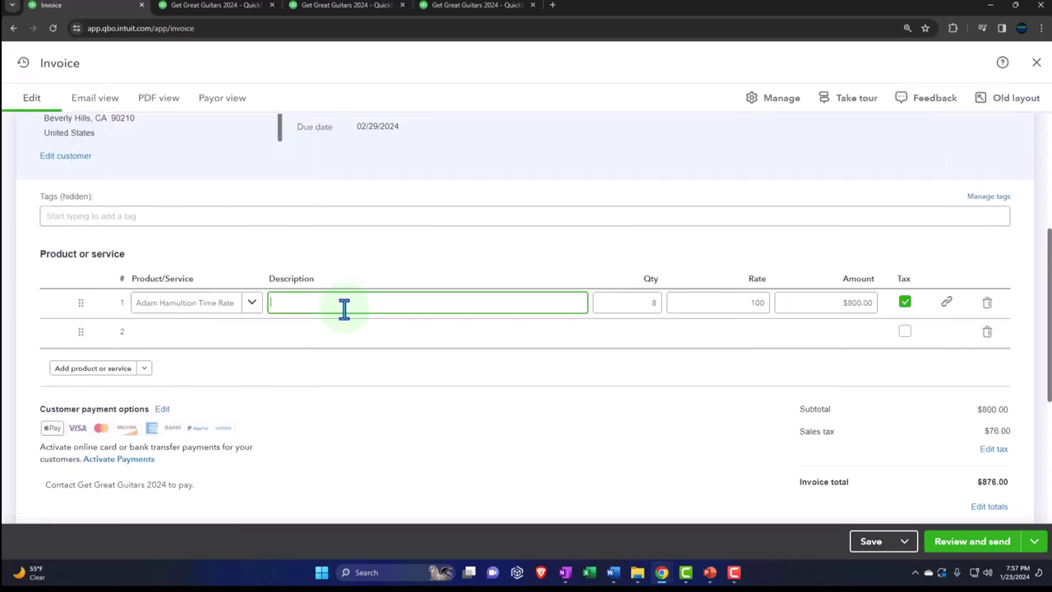
scroll(344, 307, "down", 1)
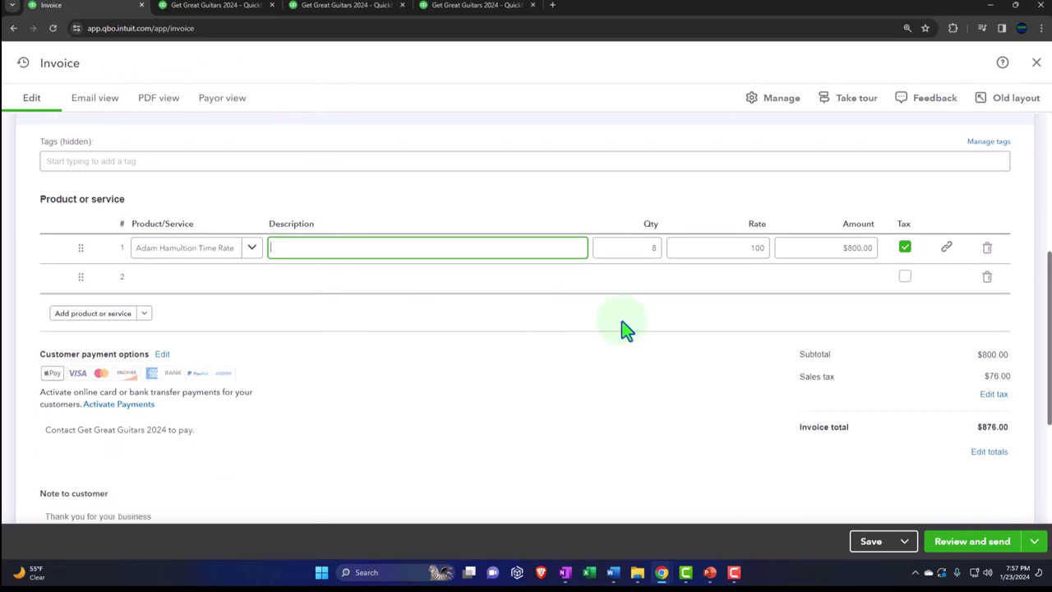
left_click(653, 274)
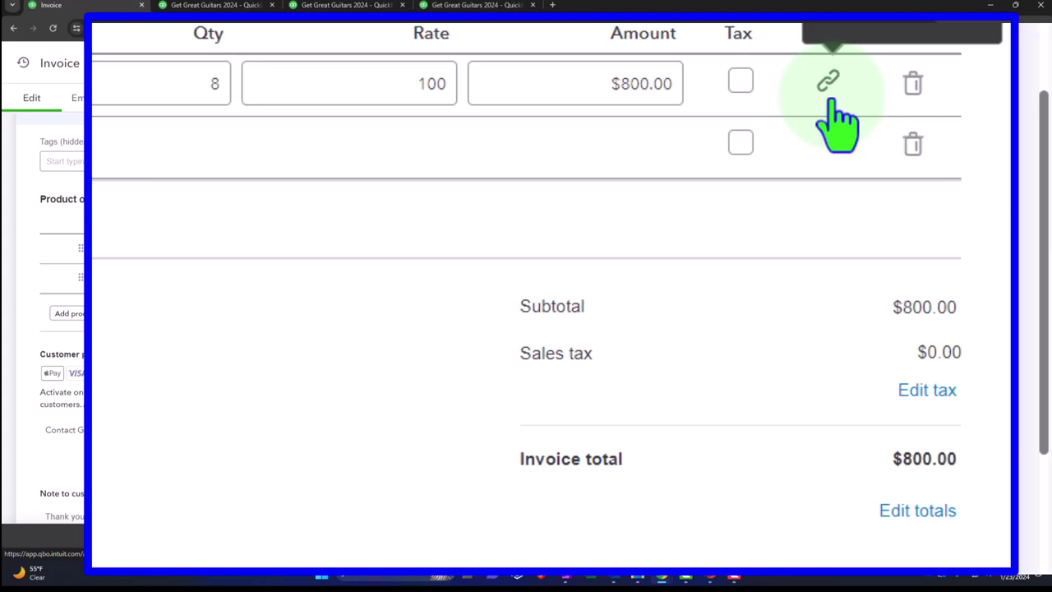
Step: Save and close the invoice for customer job 3005
scroll(1021, 457, "down", 1)
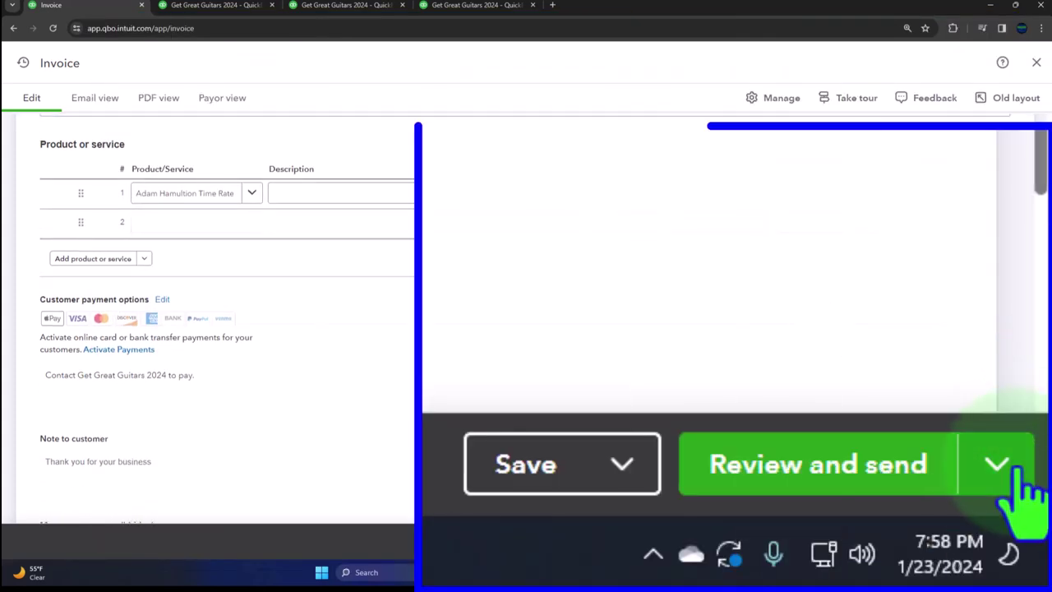
left_click(1017, 540)
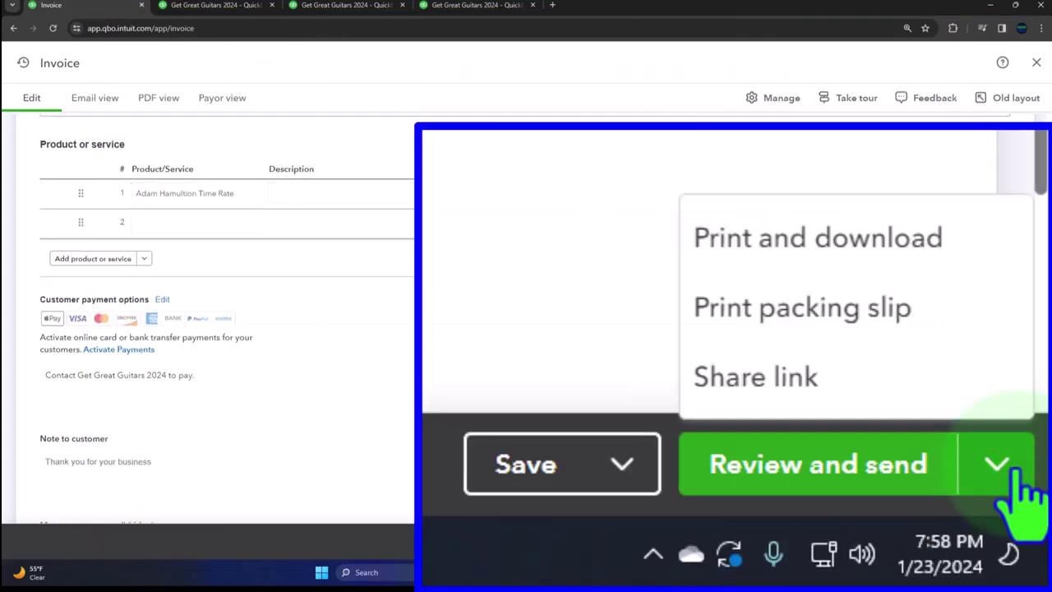
left_click(622, 464)
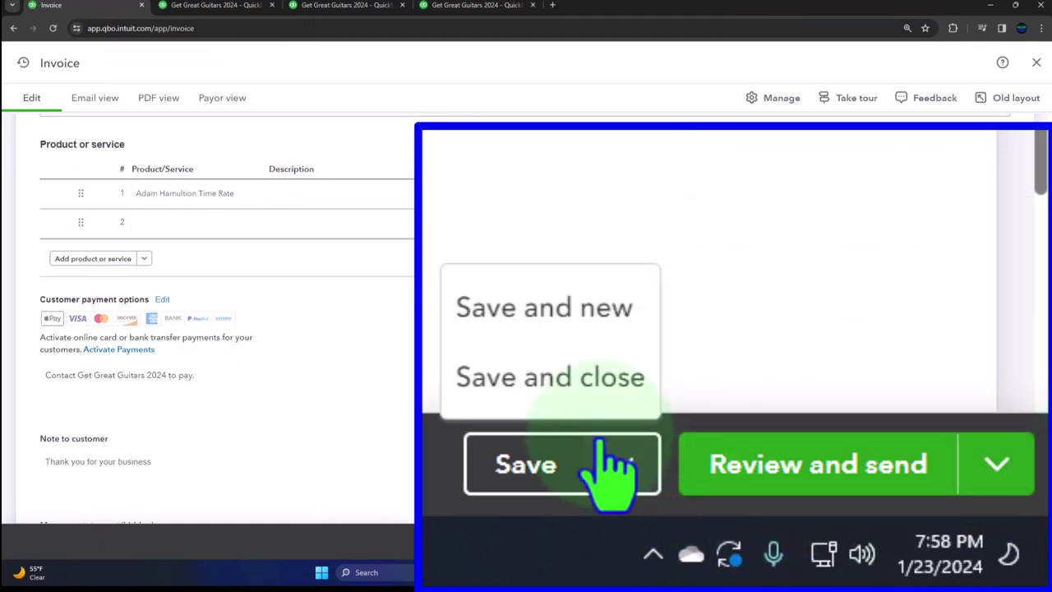
left_click(560, 384)
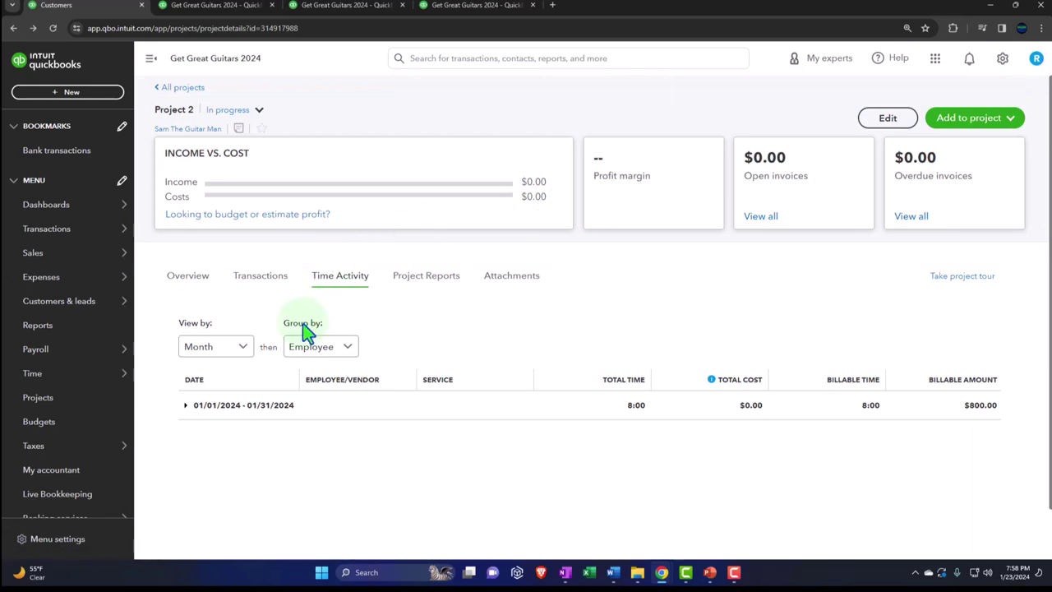
Step: Set the sales tax of the employee time rate service to Nontaxable in the products and services list and save it
left_click(49, 254)
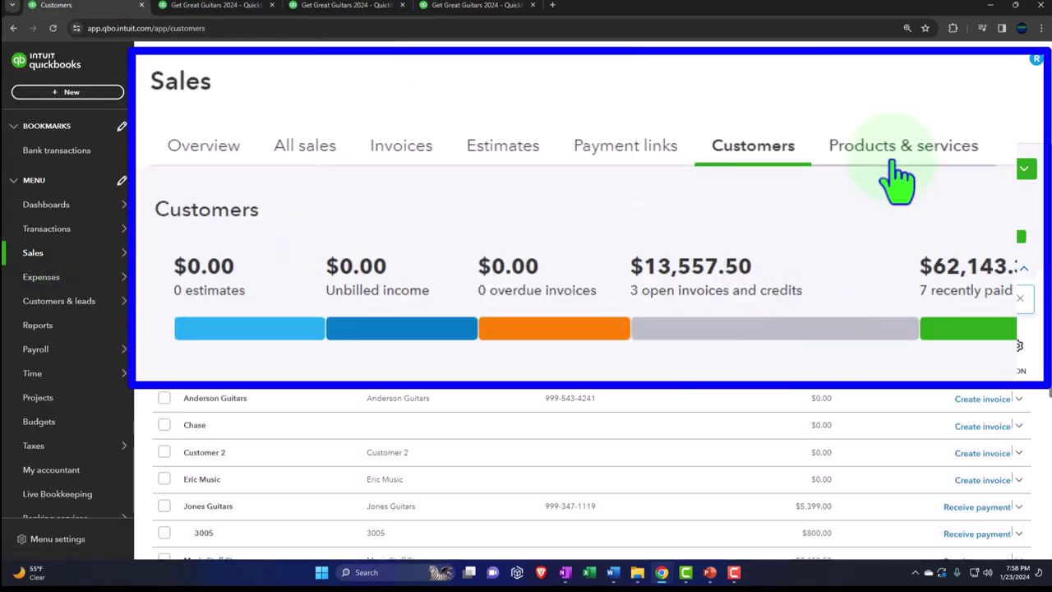
left_click(573, 131)
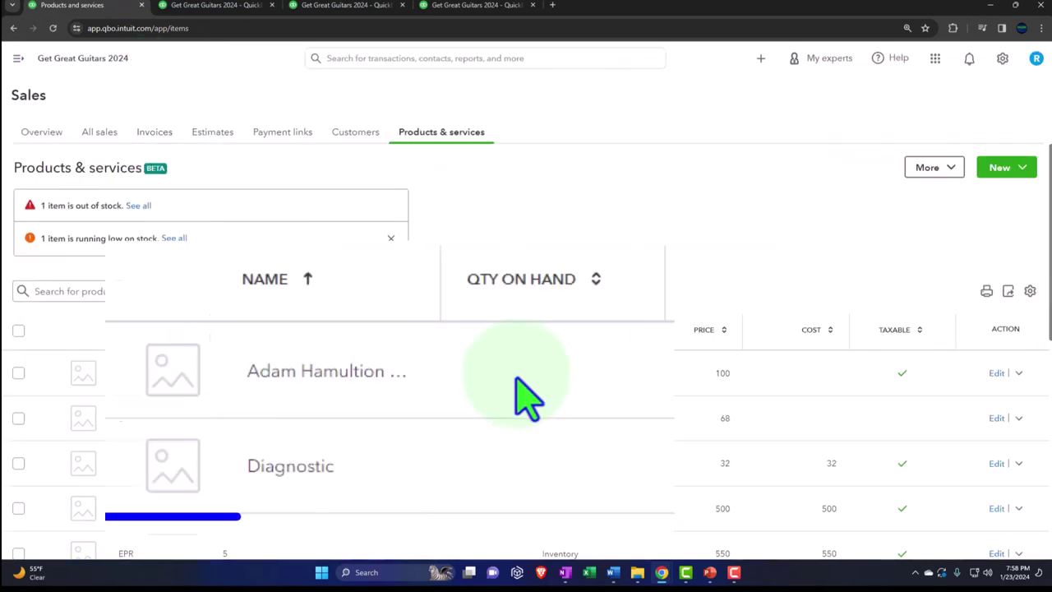
left_click(996, 373)
scroll(906, 375, "down", 2)
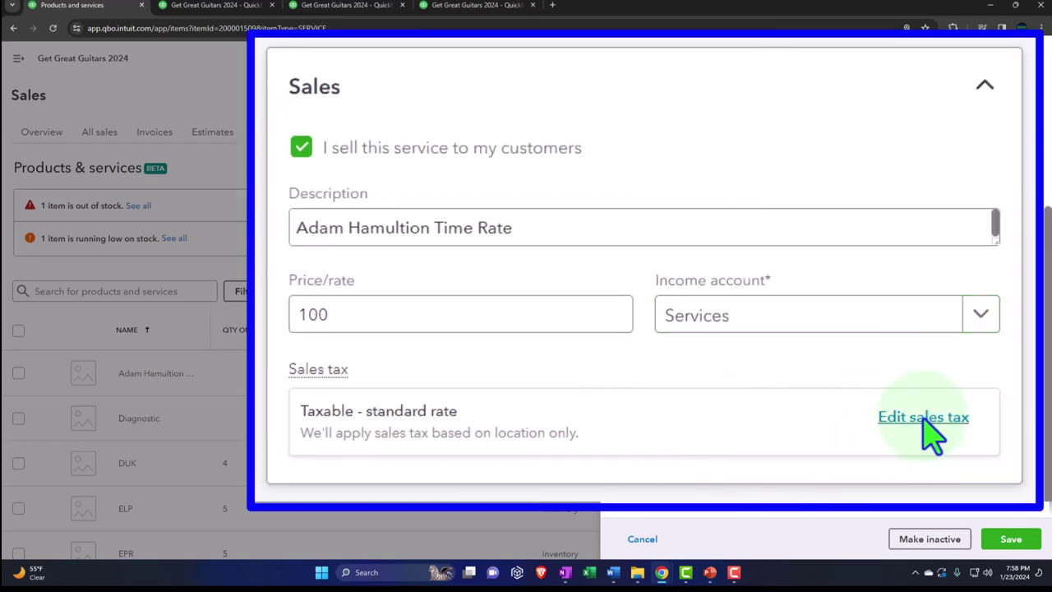
left_click(970, 353)
scroll(922, 348, "down", 1)
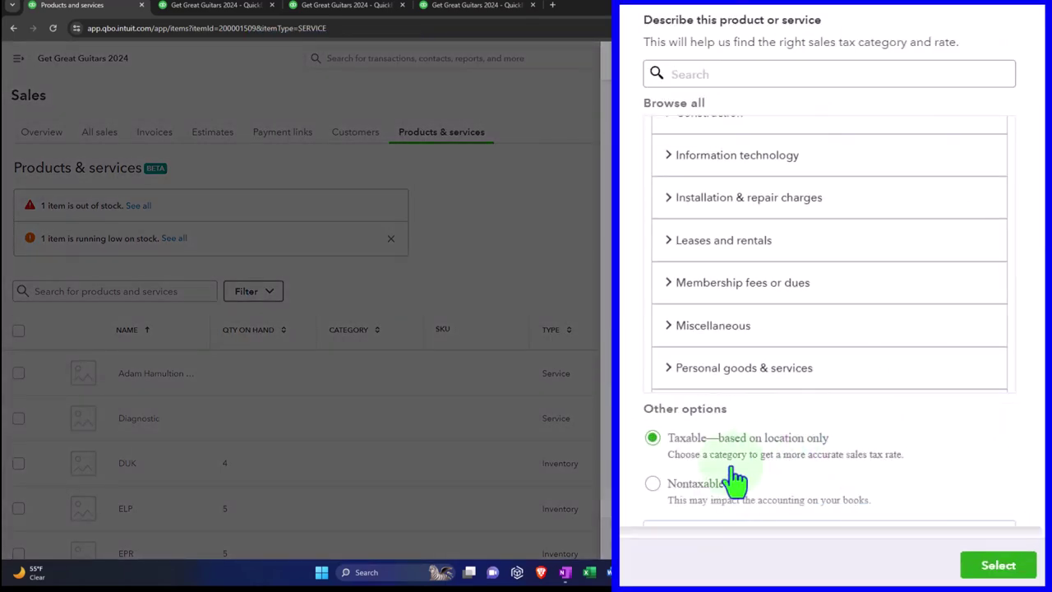
left_click(653, 487)
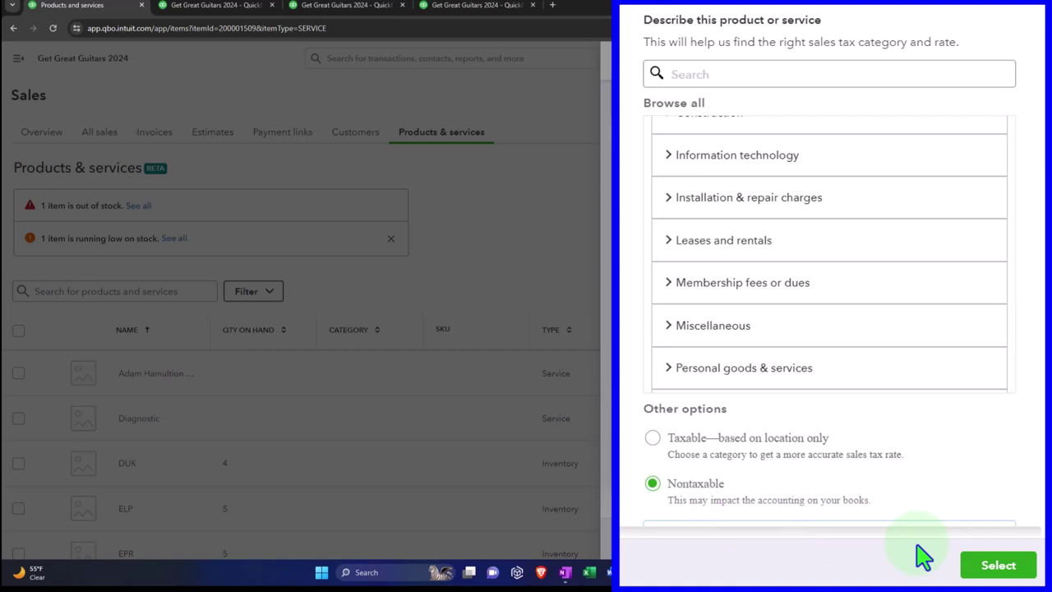
left_click(997, 565)
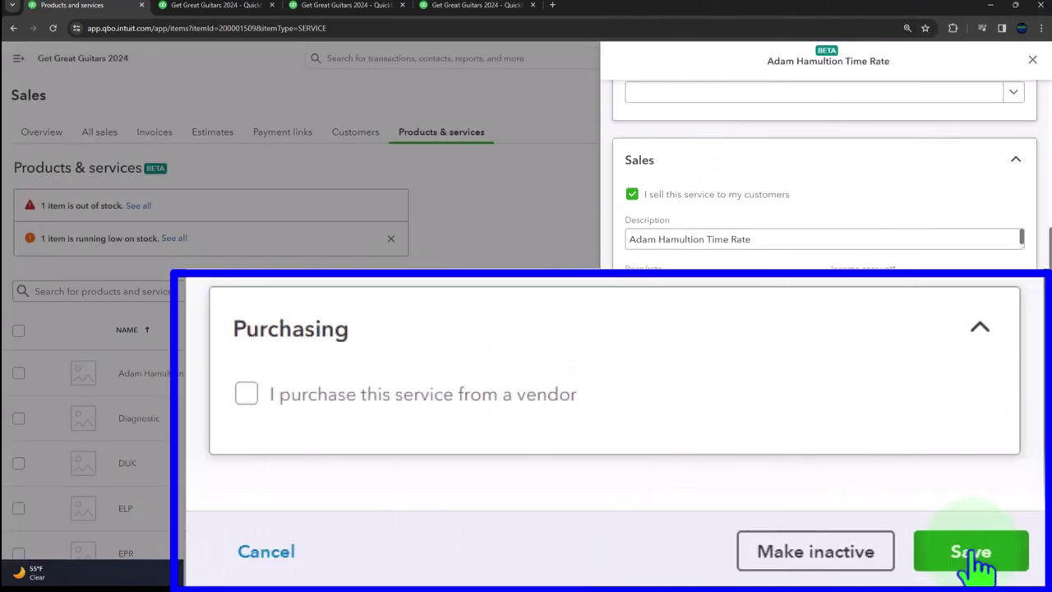
left_click(977, 562)
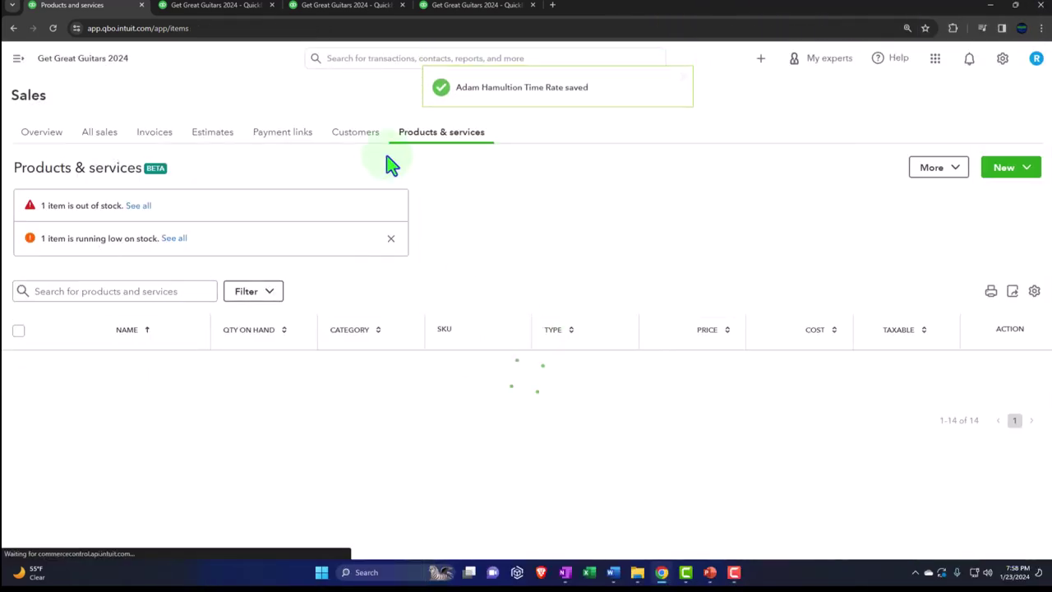
Step: Rerun the January 2024 Balance Sheet and examine the transactions behind Accounts Receivable, returning to the report
left_click(246, 7)
scroll(435, 274, "up", 2)
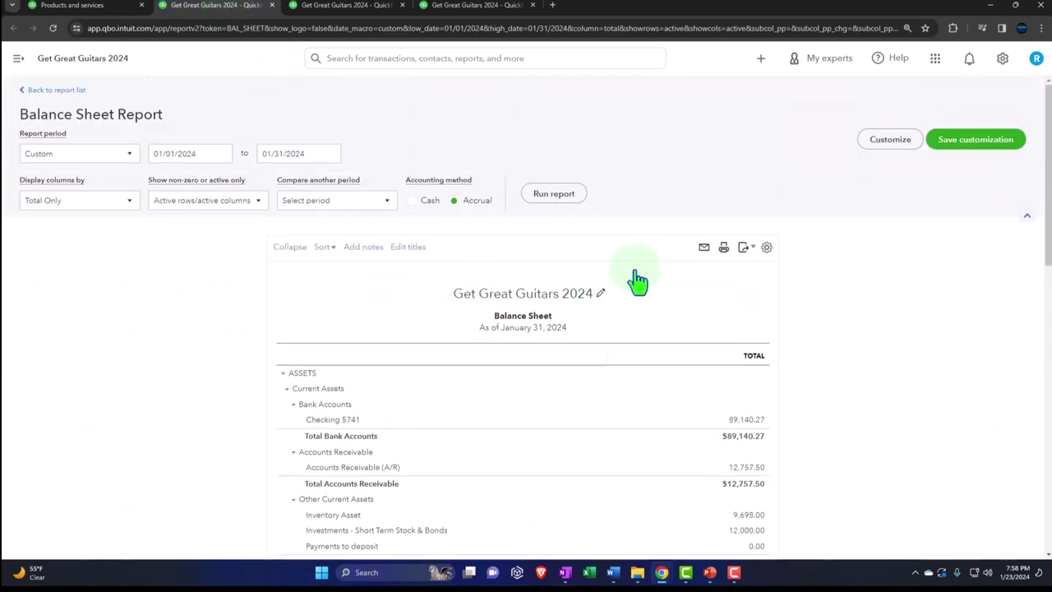
left_click(554, 194)
scroll(536, 340, "down", 2)
key("ctrl+plus")
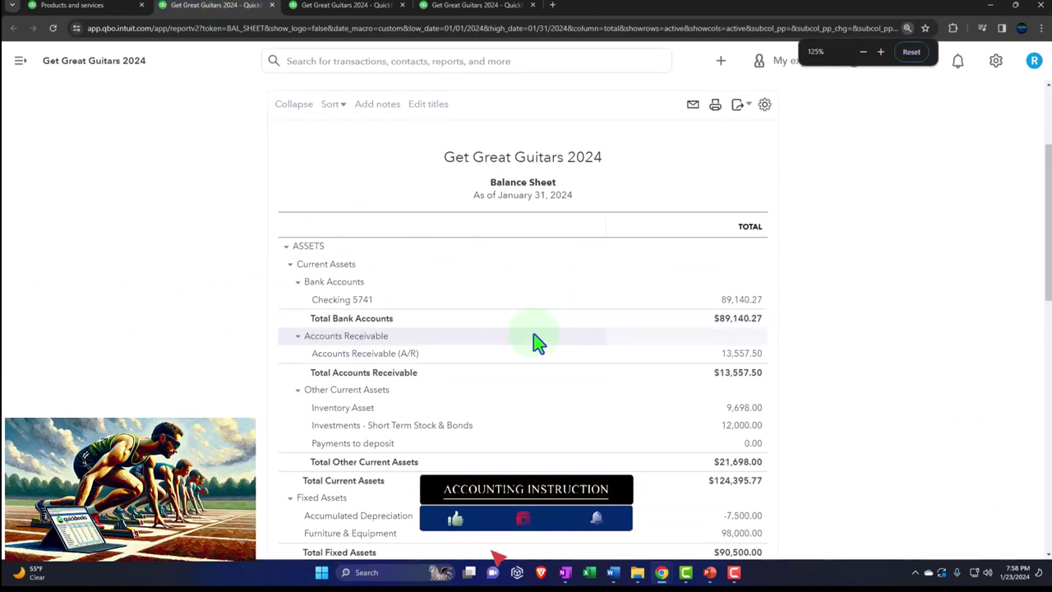
scroll(542, 341, "down", 2)
left_click(734, 310)
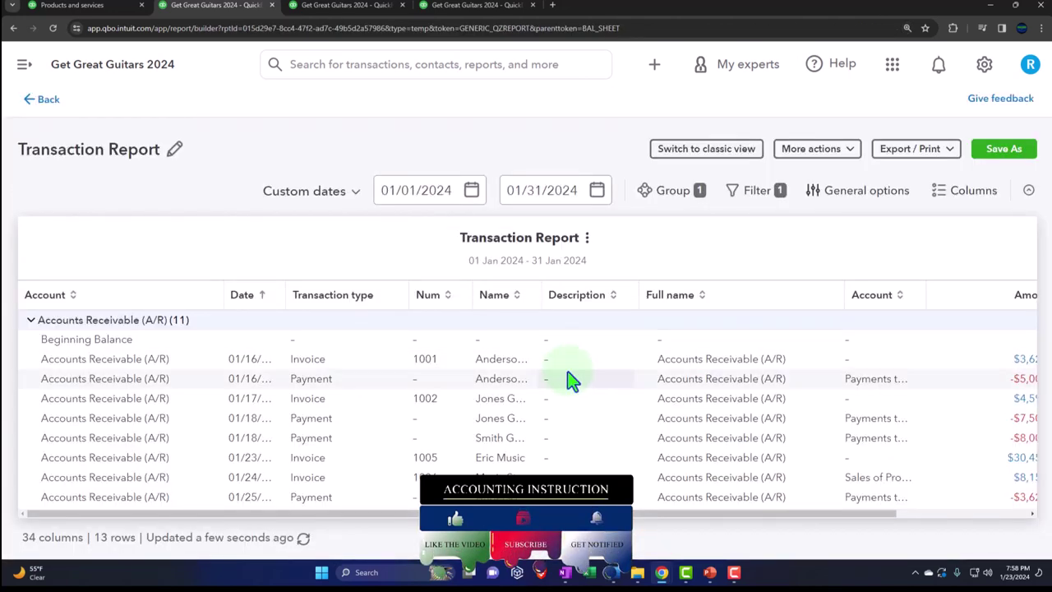
key("ctrl+minus")
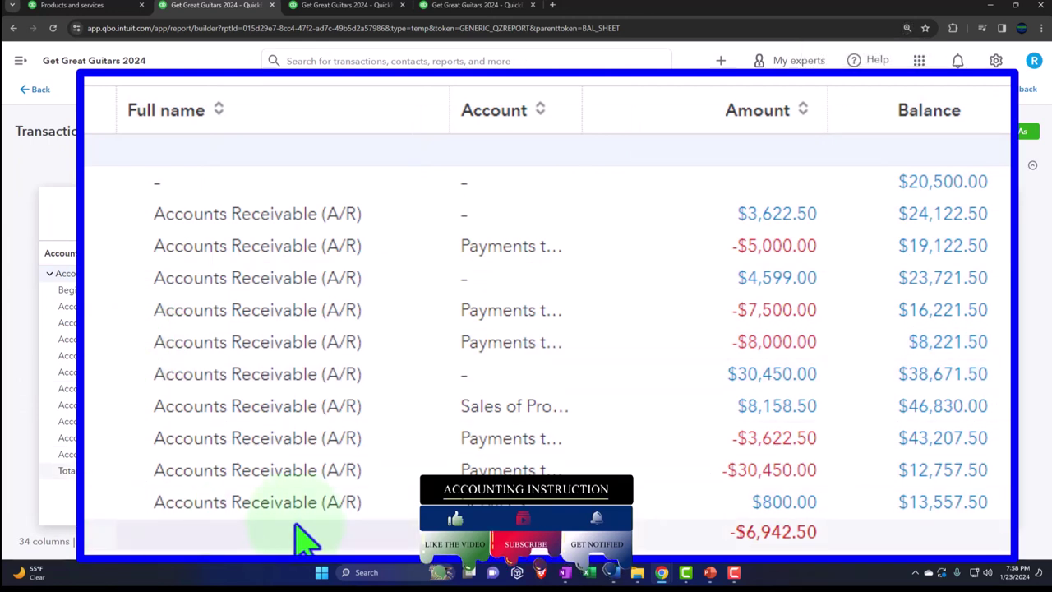
left_click(38, 91)
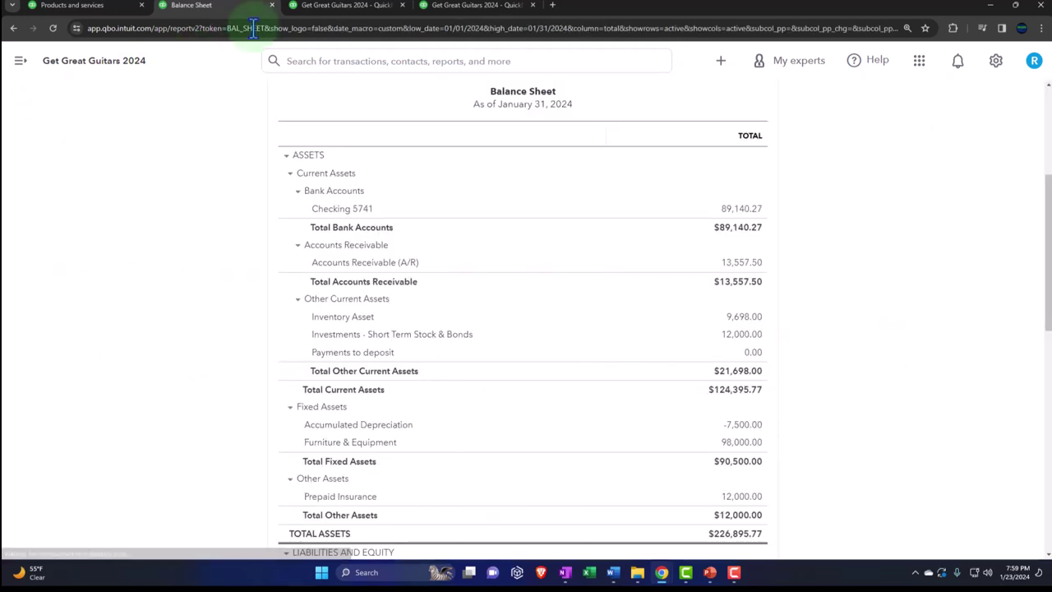
Step: Rerun the January 2024 Profit and Loss report and examine the transactions behind Services income, returning to the report
left_click(305, 8)
scroll(340, 270, "up", 5)
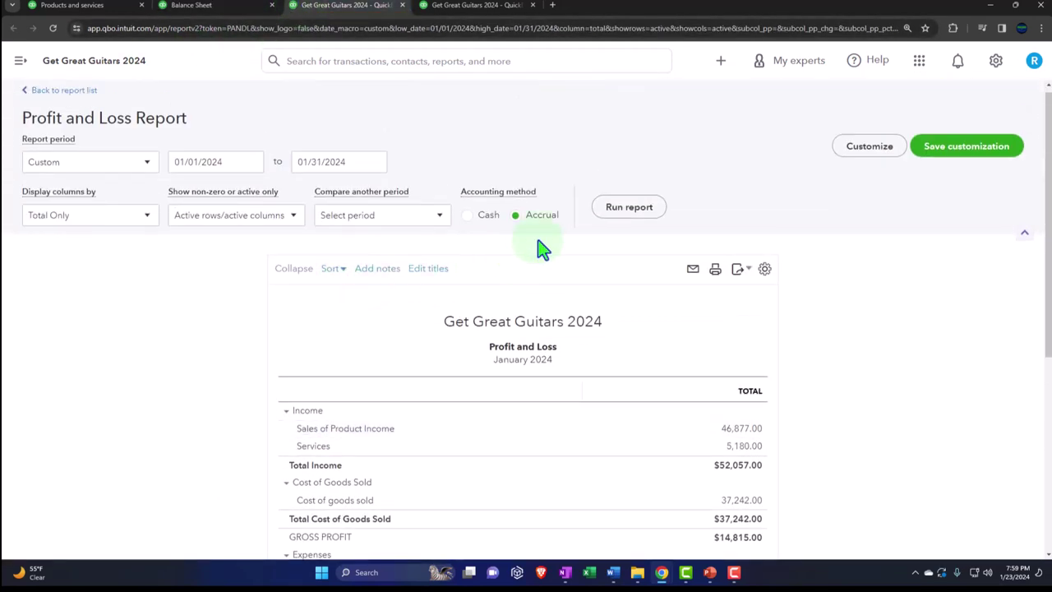
left_click(627, 206)
key("ctrl+plus")
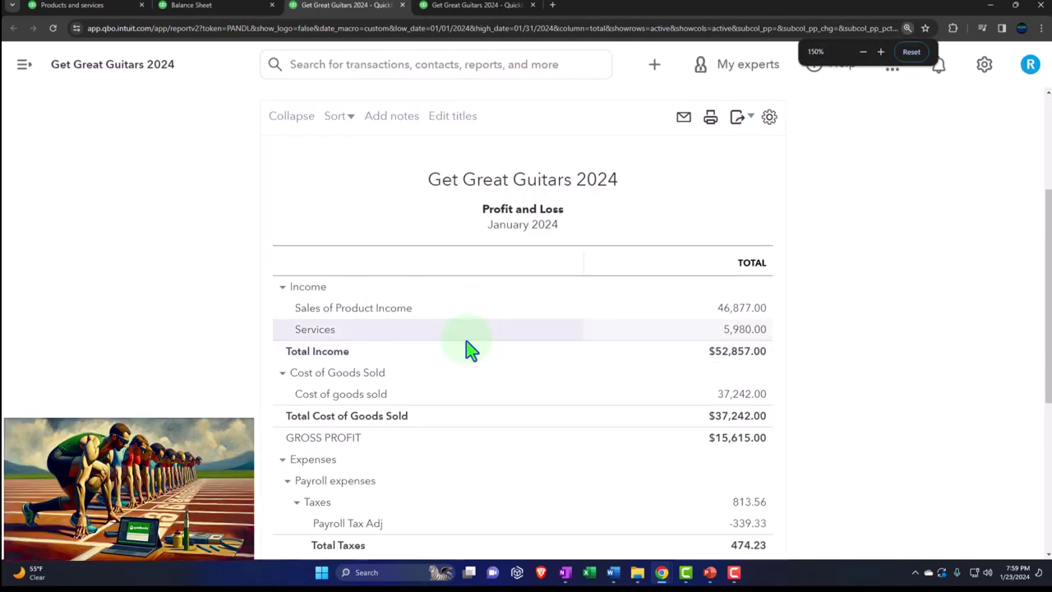
left_click(738, 333)
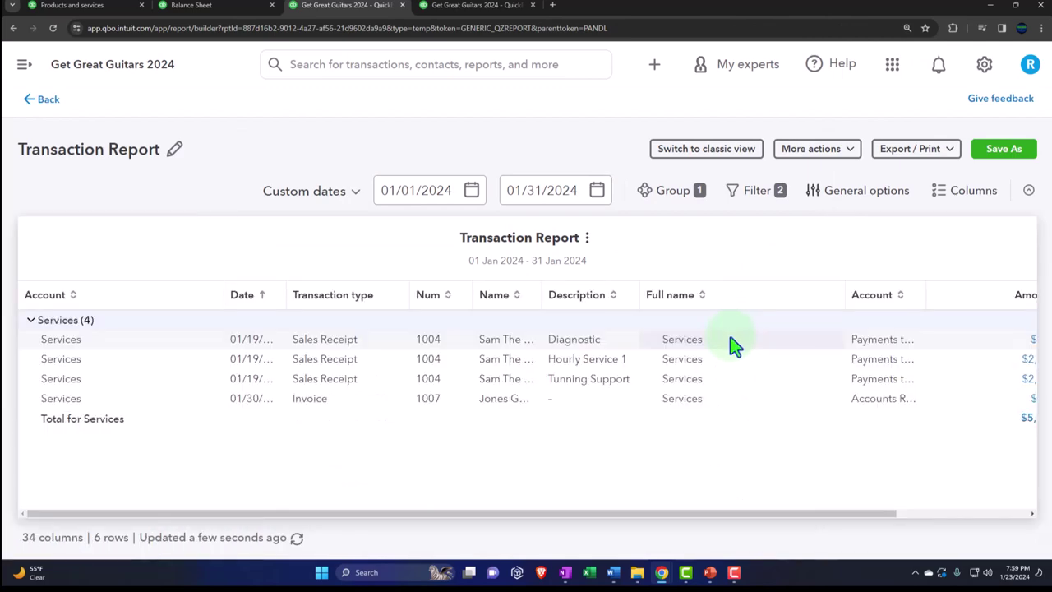
key("ctrl+minus")
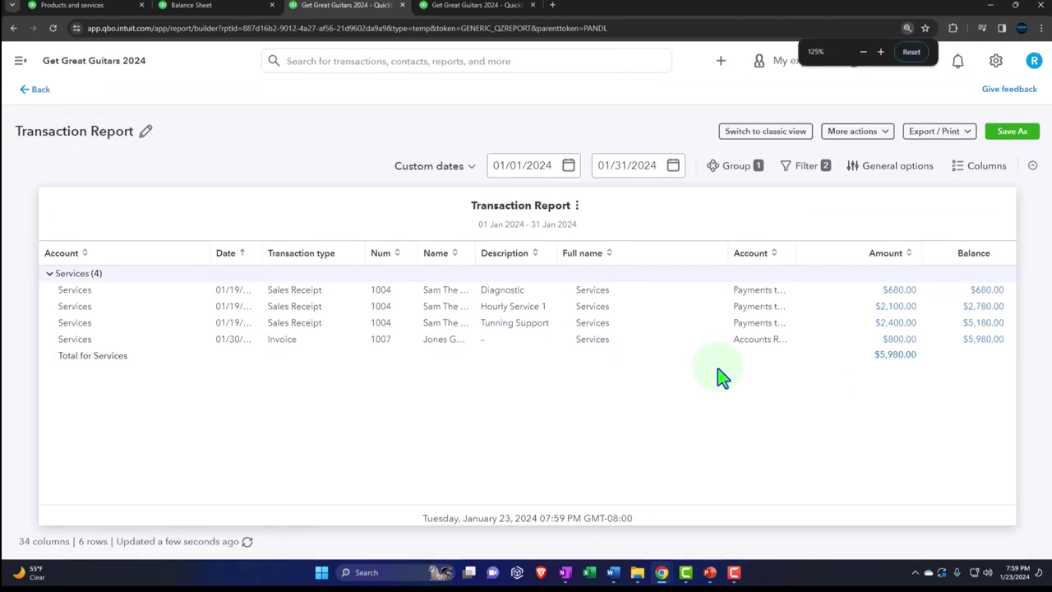
left_click(36, 90)
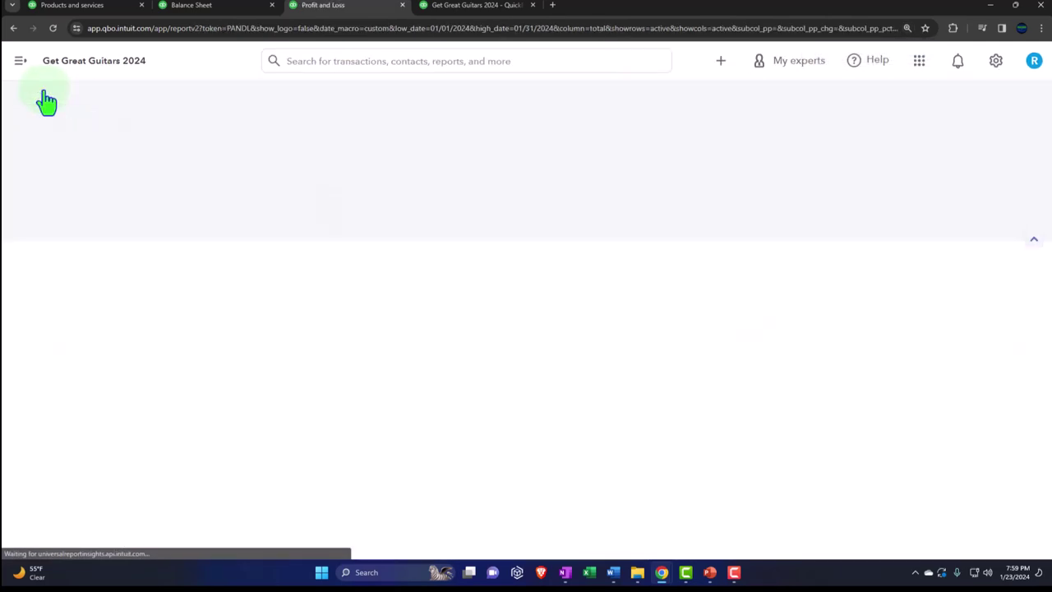
Step: Open job 3005 of Jones Guitars from the customers list and examine its transaction list
left_click(100, 11)
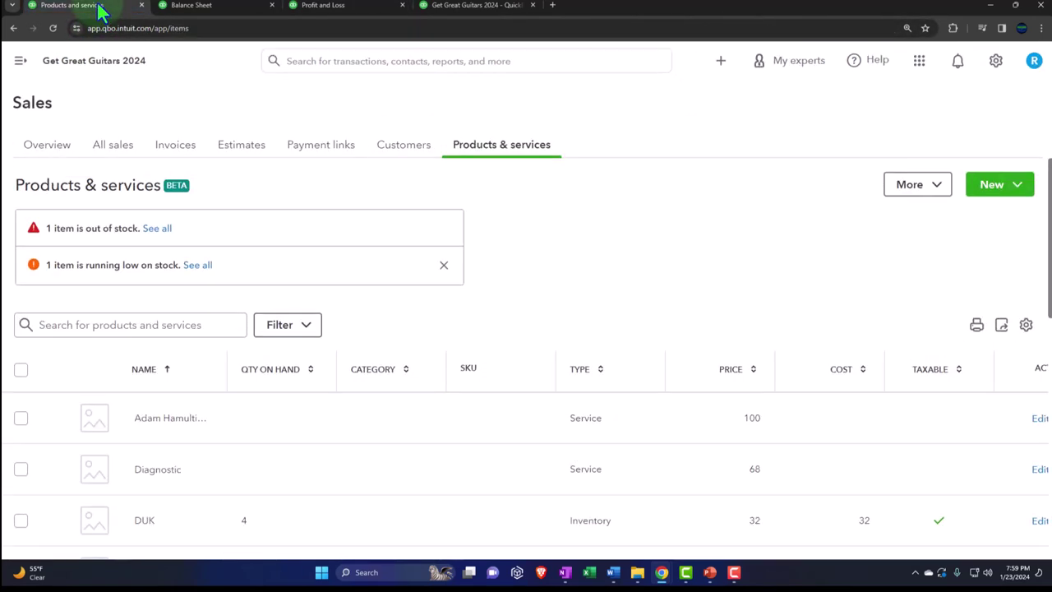
left_click(21, 60)
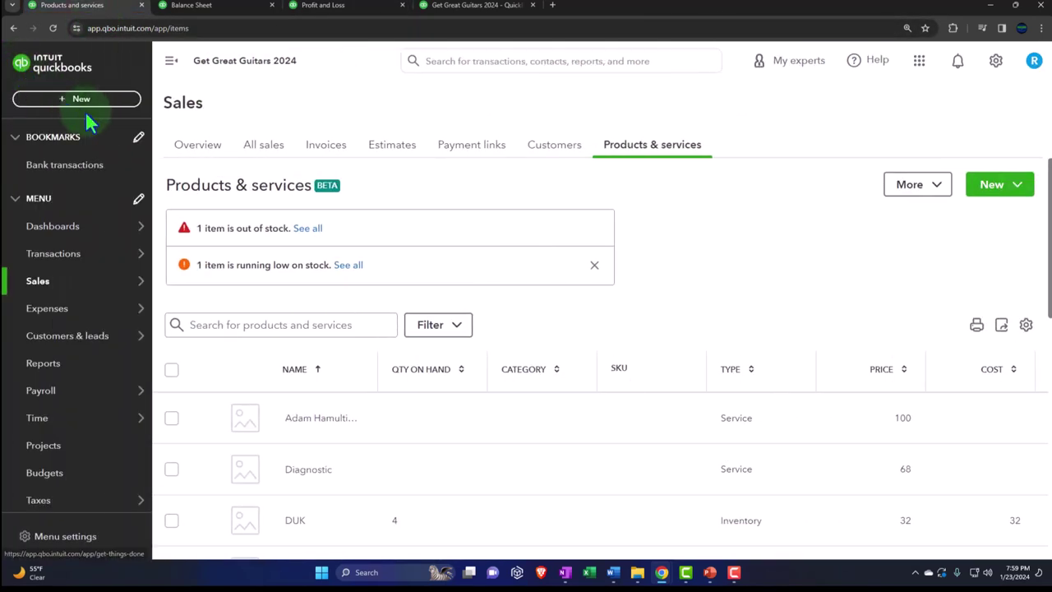
left_click(555, 151)
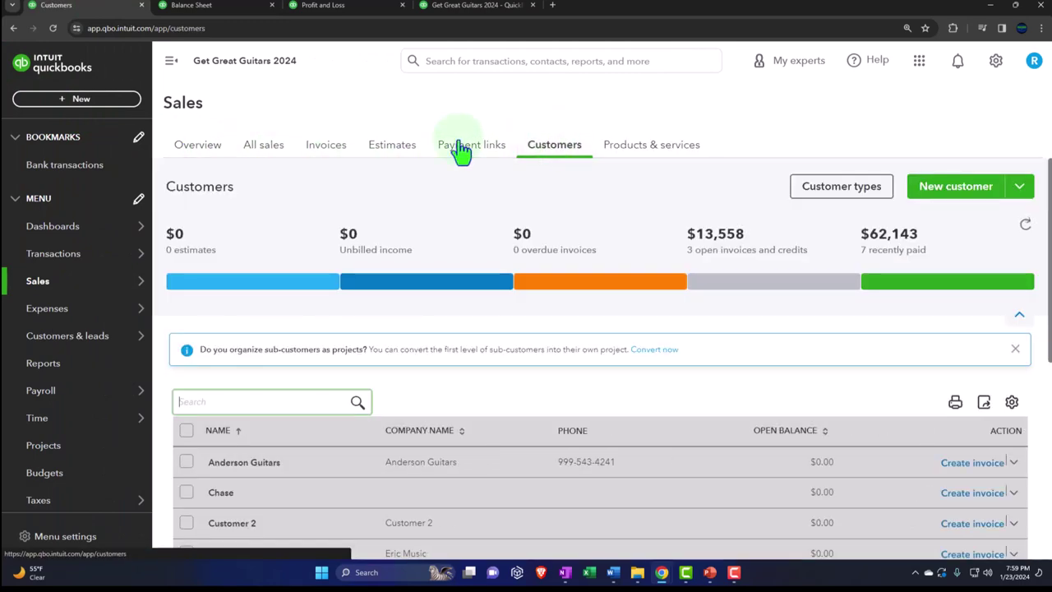
left_click(172, 66)
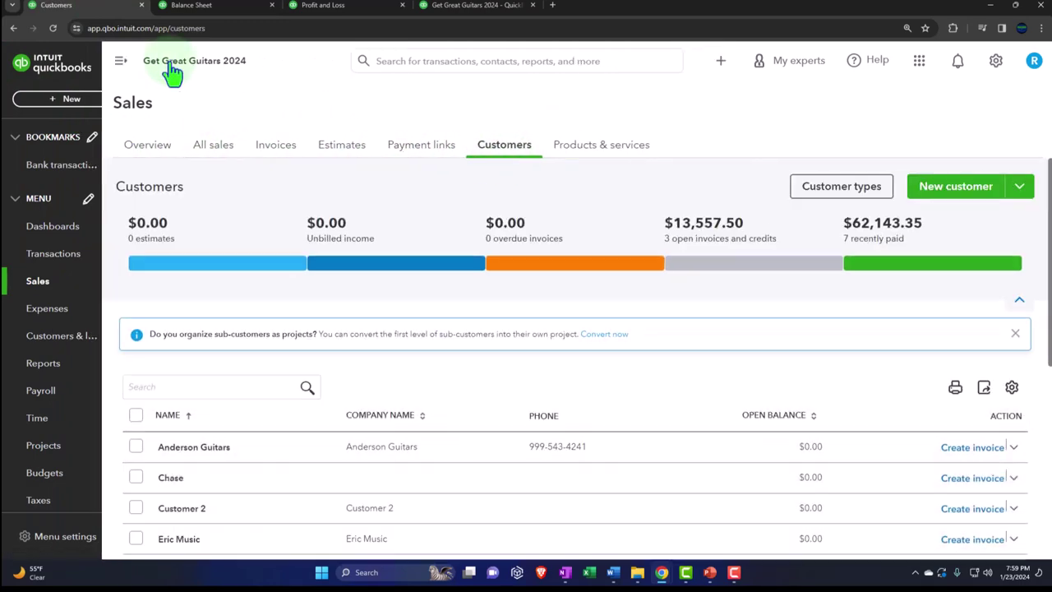
scroll(197, 289, "down", 4)
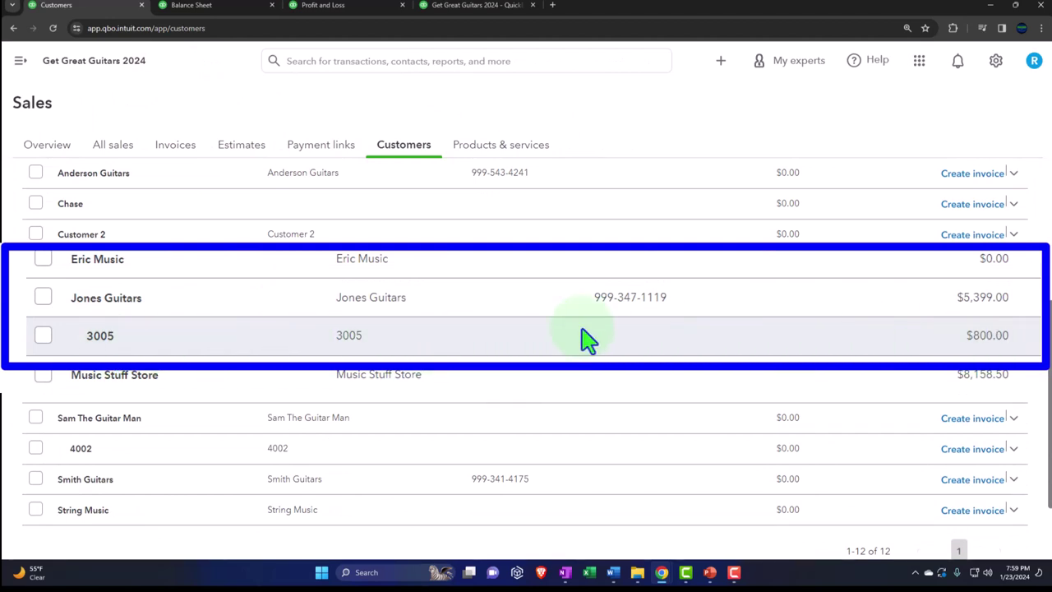
left_click(97, 337)
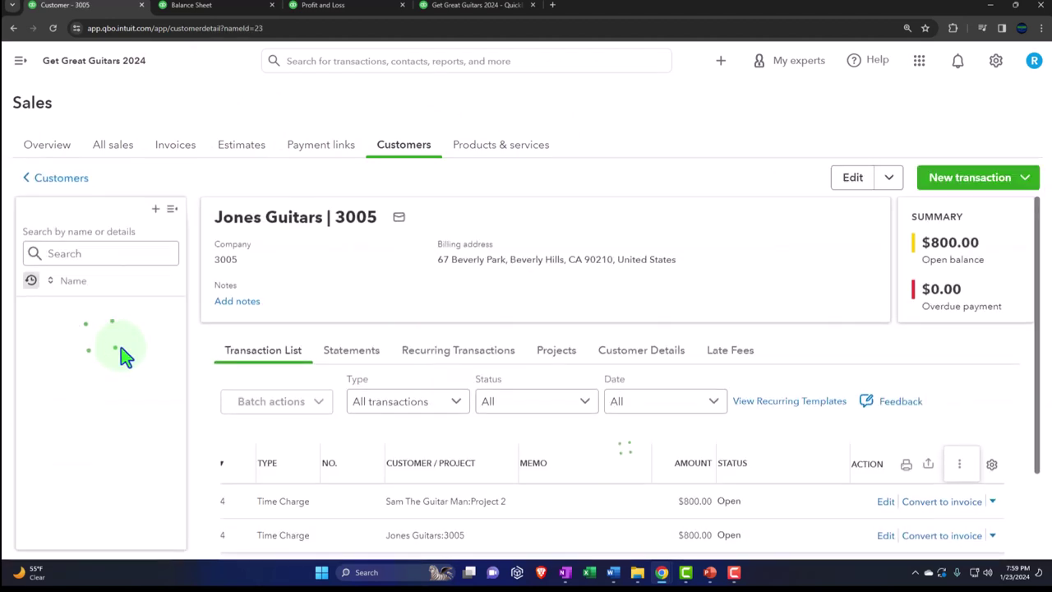
scroll(305, 364, "down", 2)
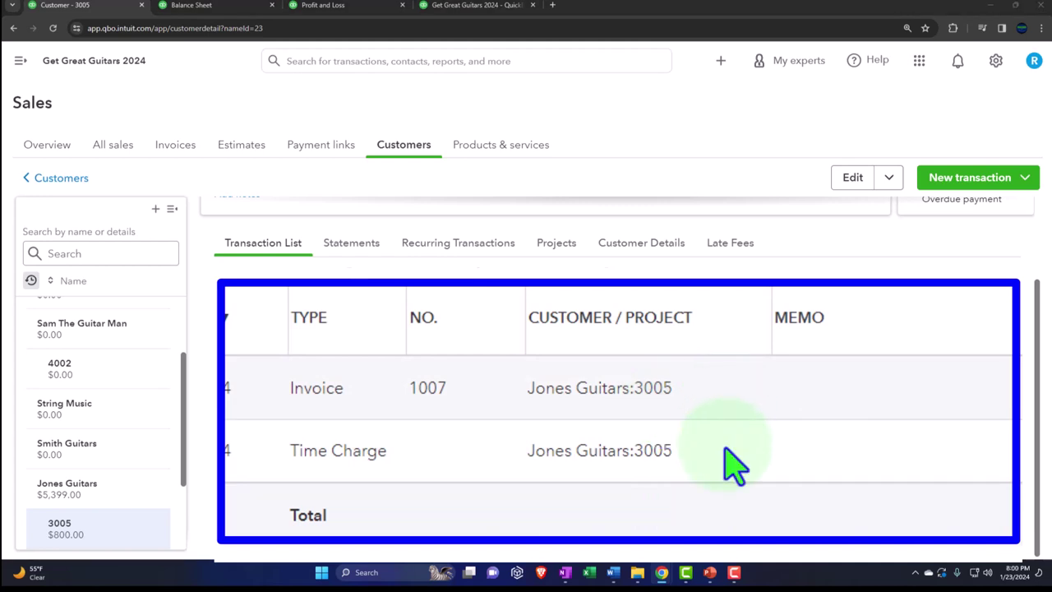
Step: Turn off tracking billable expenses and items as income in the company's bills and expenses settings, save, and leave the settings
scroll(487, 469, "up", 2)
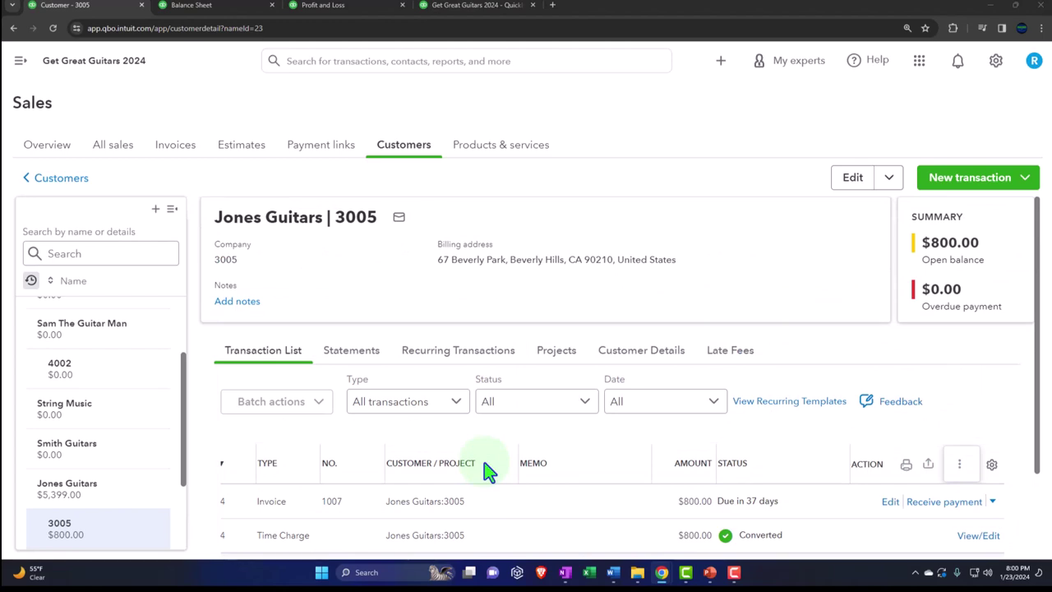
left_click(719, 62)
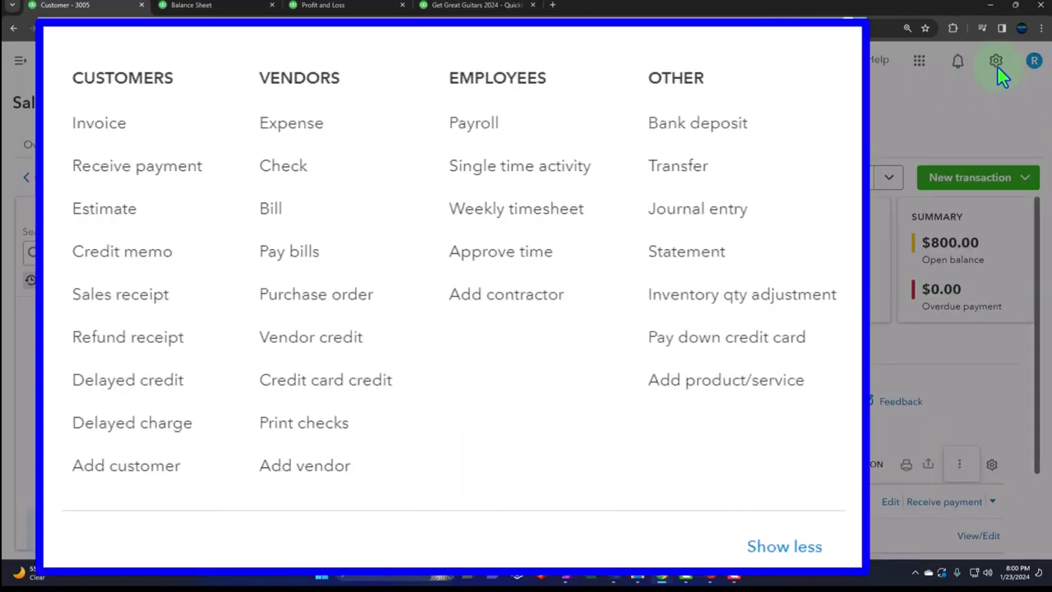
left_click(996, 65)
left_click(996, 65)
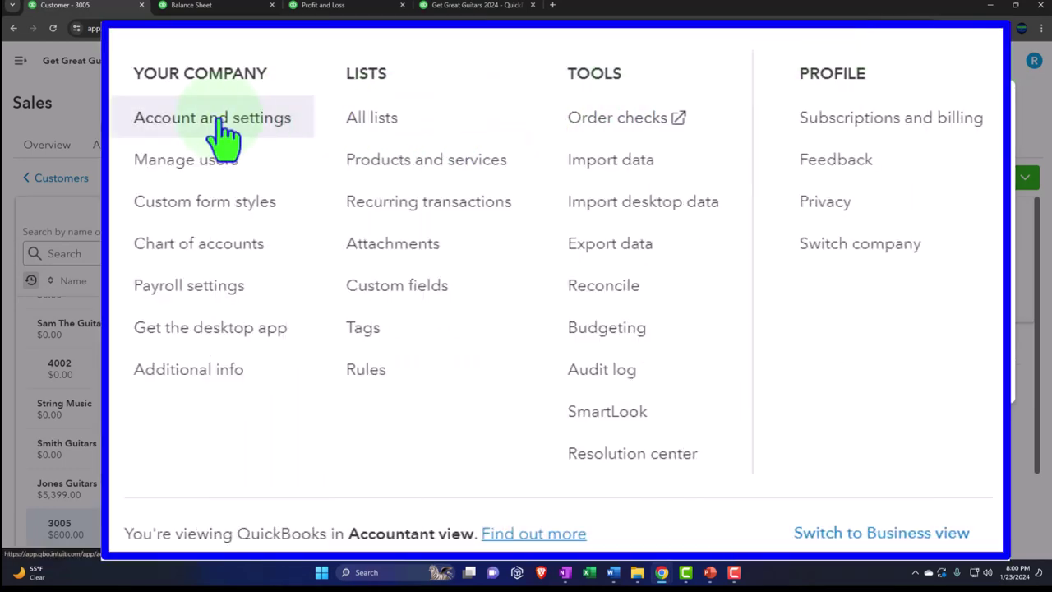
left_click(542, 150)
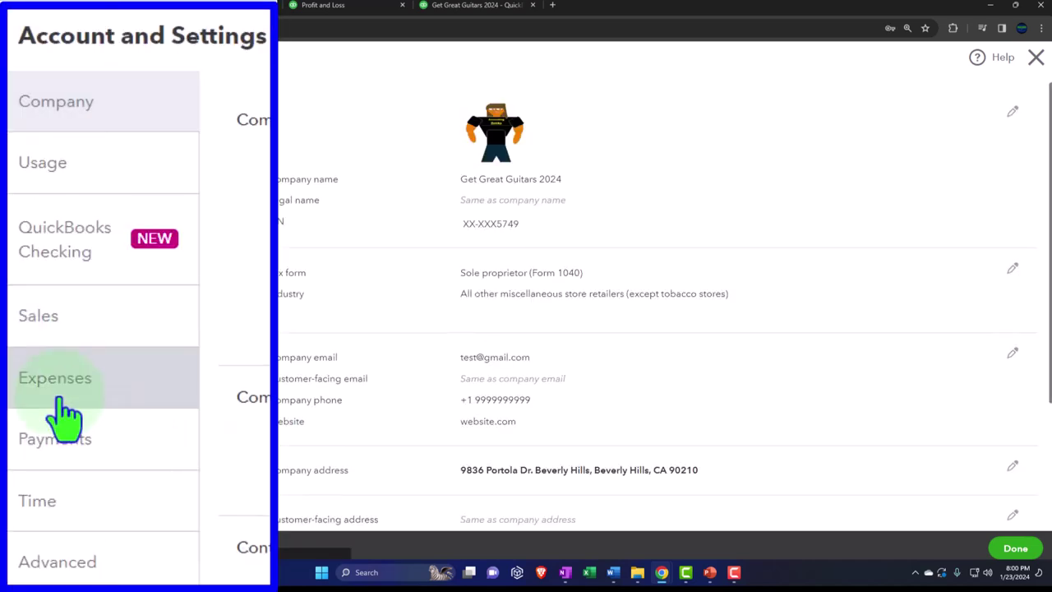
left_click(78, 404)
left_click(470, 176)
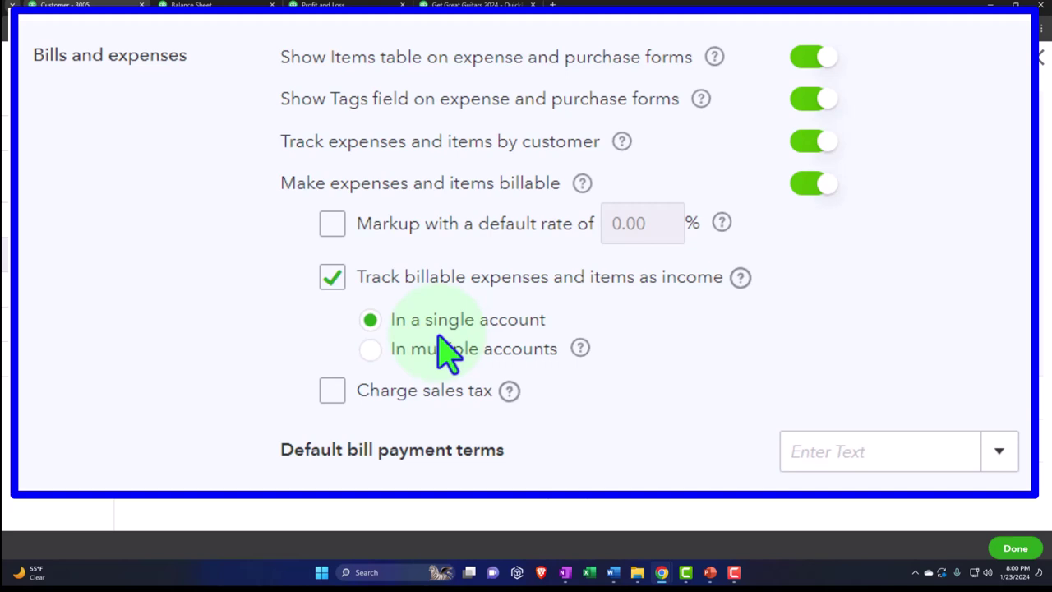
left_click(337, 279)
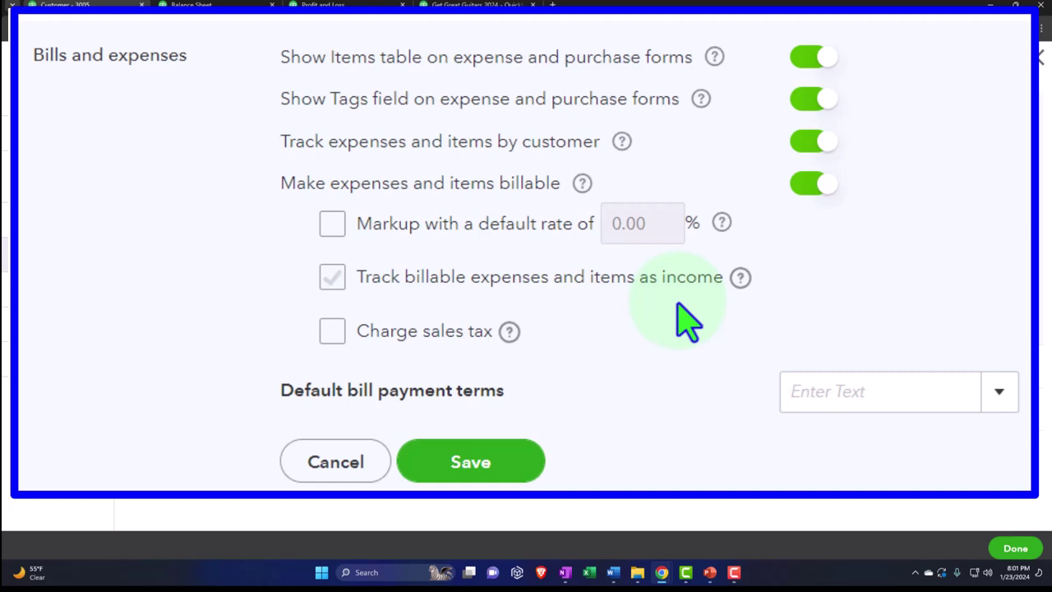
left_click(505, 466)
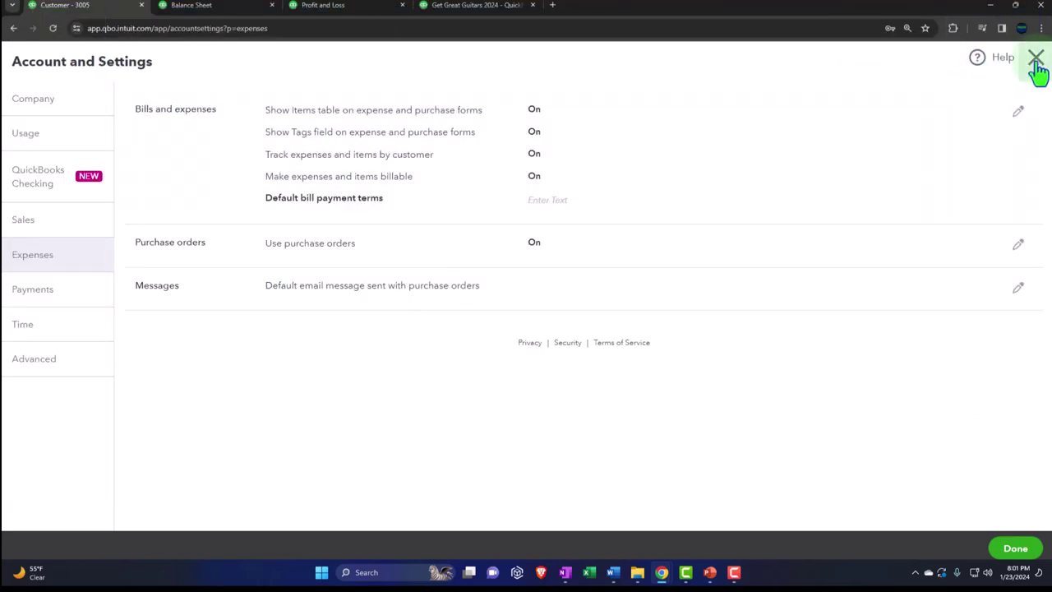
left_click(1035, 60)
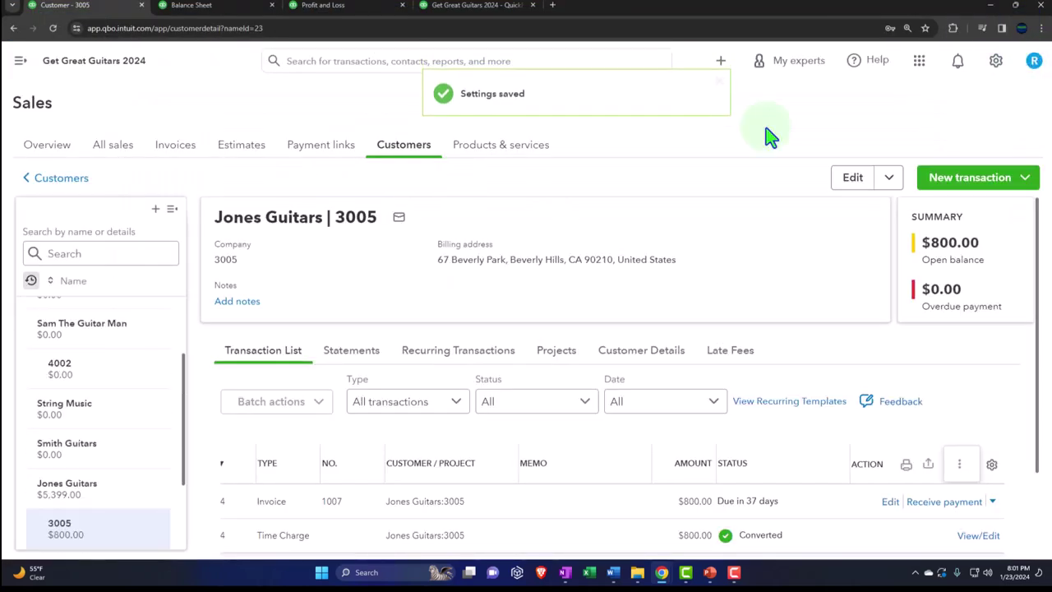
Step: Start a new expense transaction with Office Depot as the payee, keeping the default checking account
left_click(721, 63)
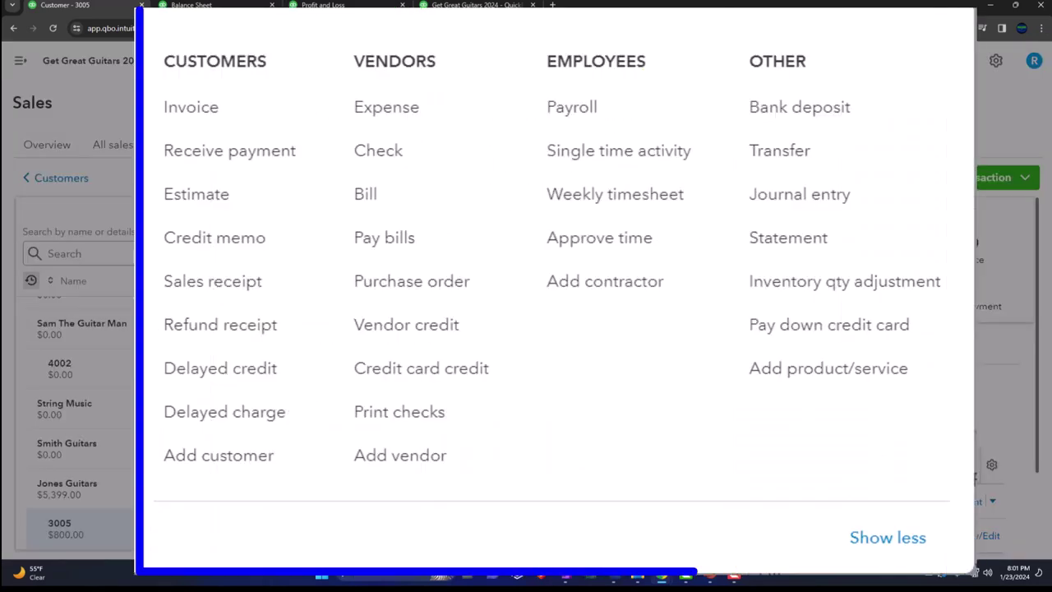
left_click(364, 109)
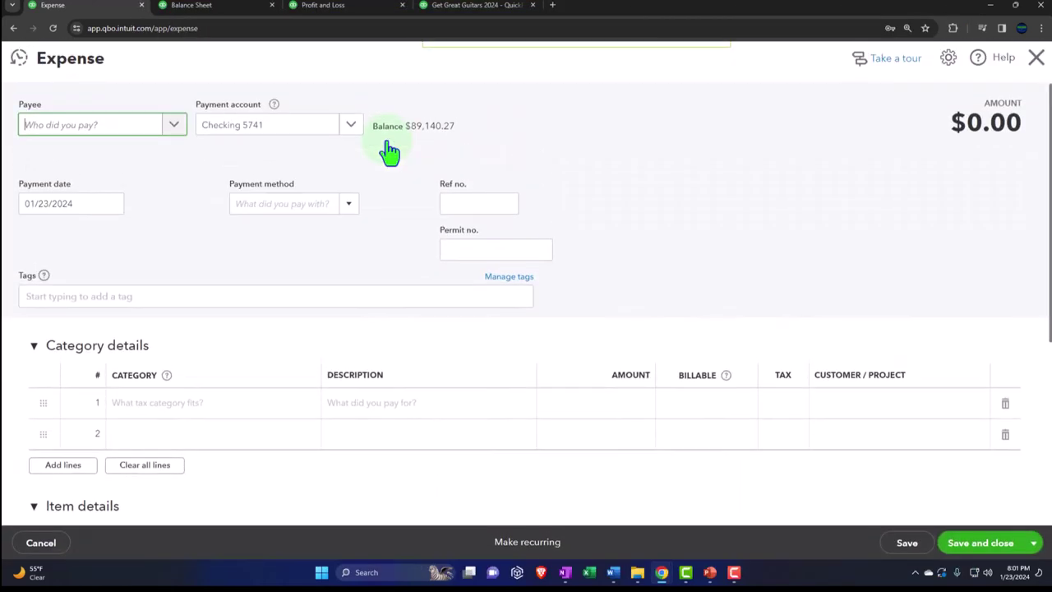
type("off")
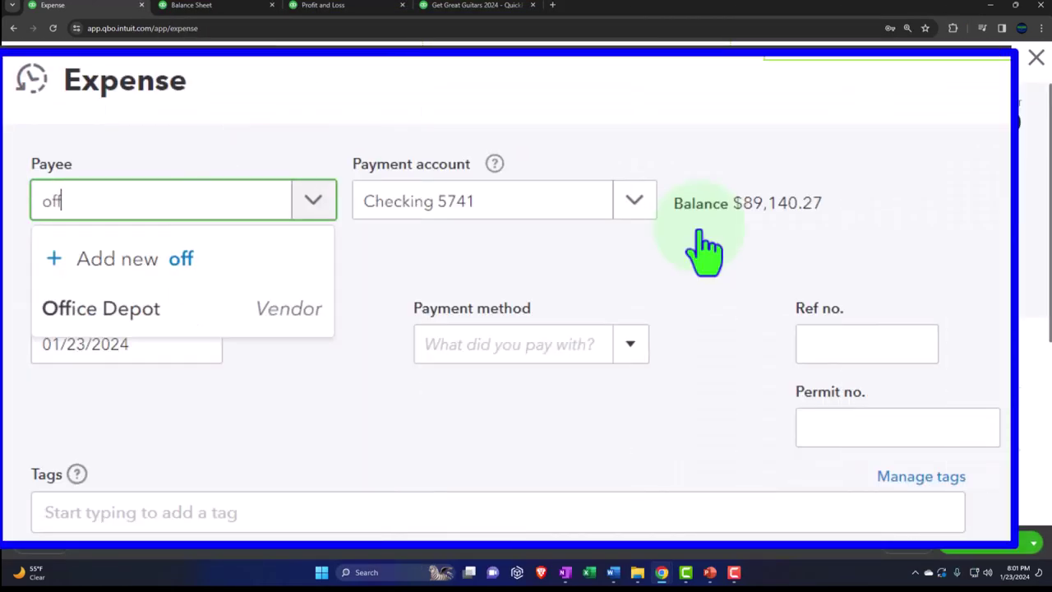
key("Tab")
key("Tab")
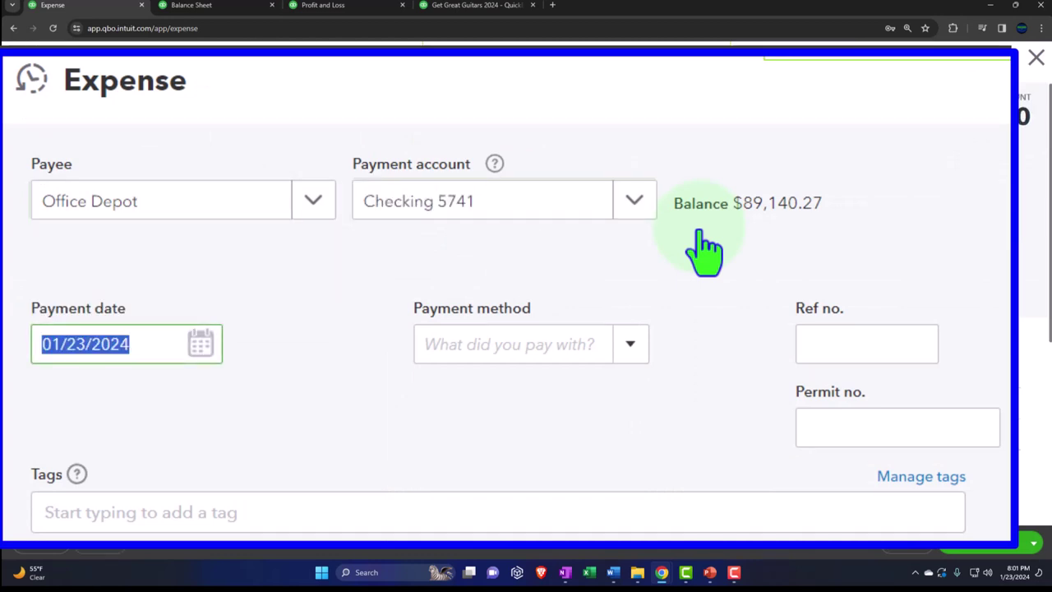
Step: Set the expense's payment date to 01/30/2024 and its payment method to Cash
key("plus")
key("plus")
key("plus")
key("plus")
key("plus")
key("plus")
key("plus")
key("Tab")
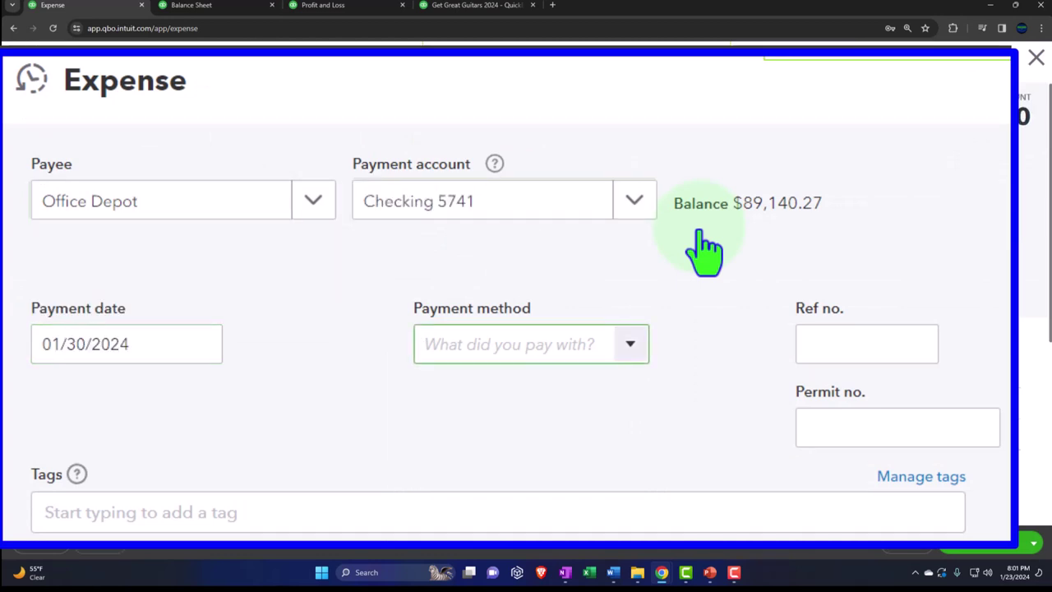
left_click(636, 345)
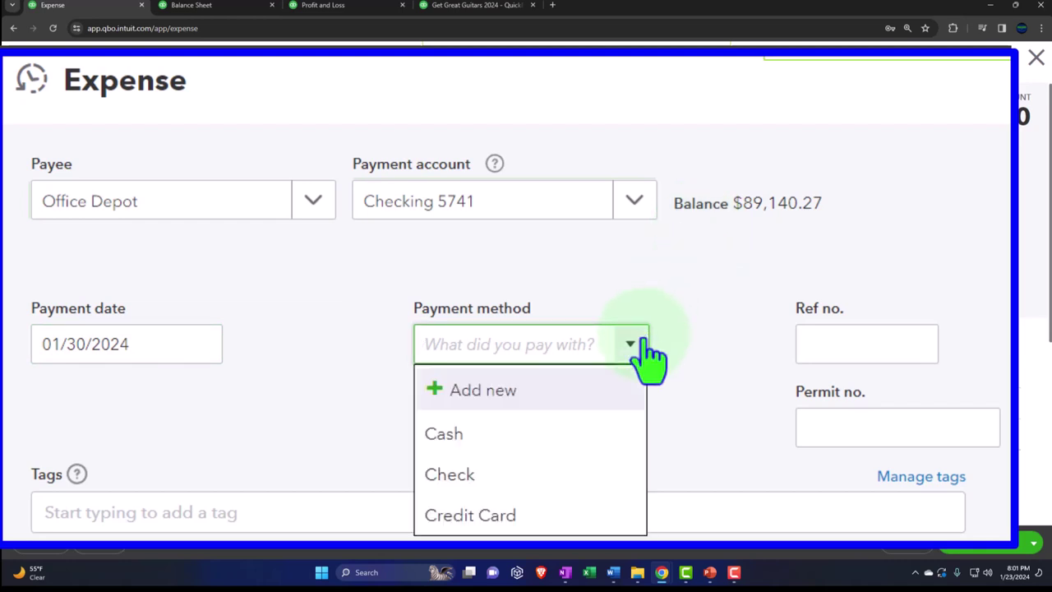
left_click(548, 437)
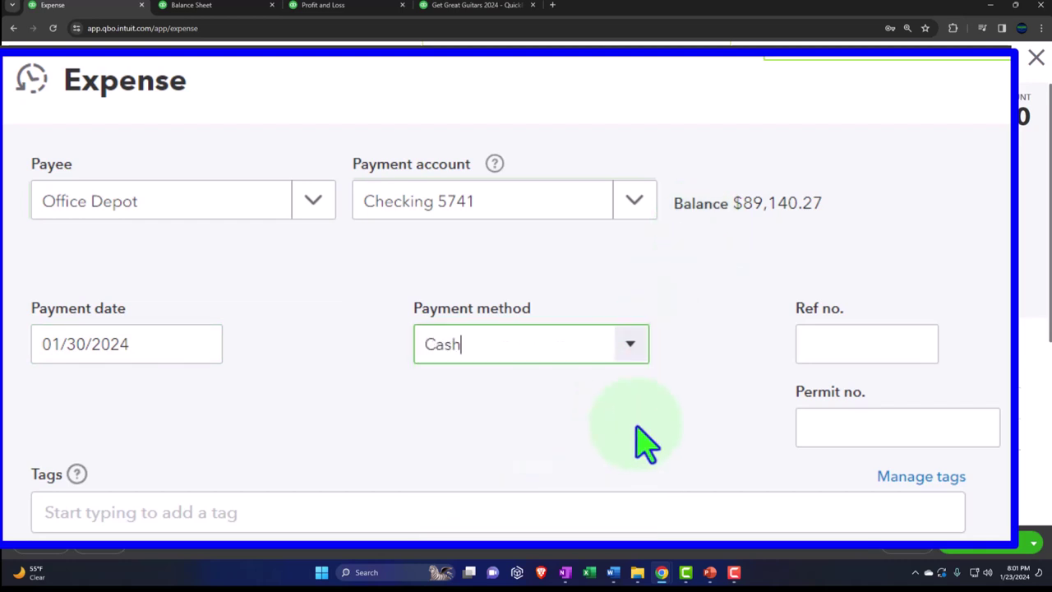
key("Tab")
key("Tab")
key("Tab")
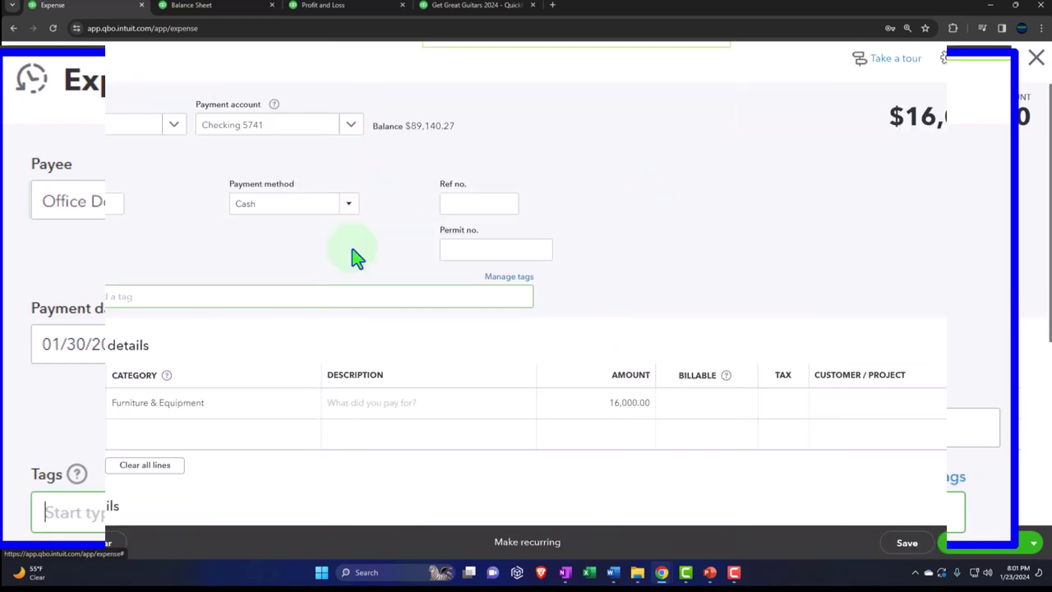
Step: Delete the prefilled Furniture & Equipment line and enter a Supplies category line for 130.00 instead
key("Tab")
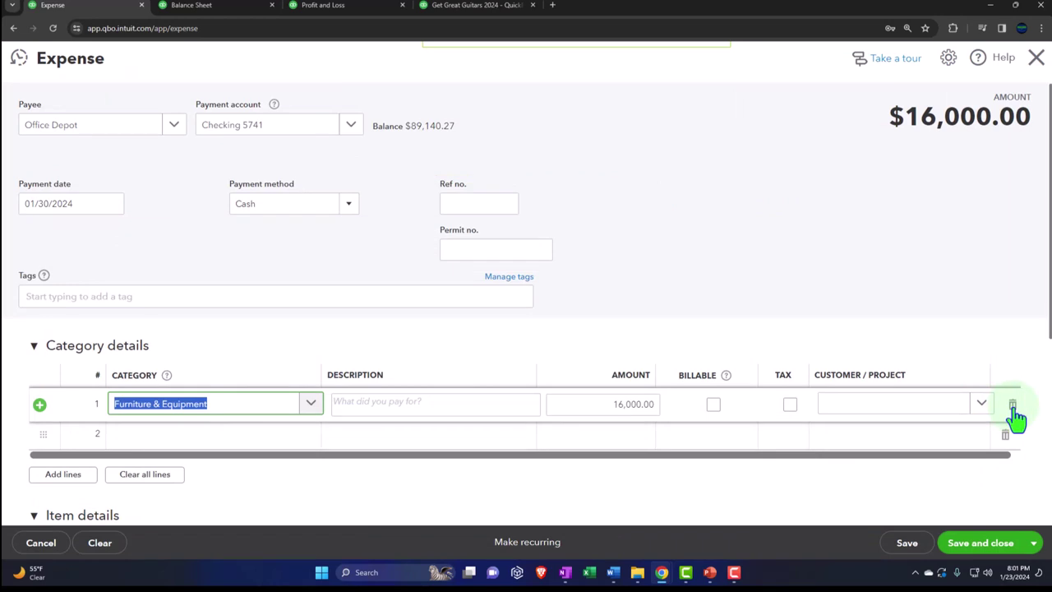
left_click(1013, 407)
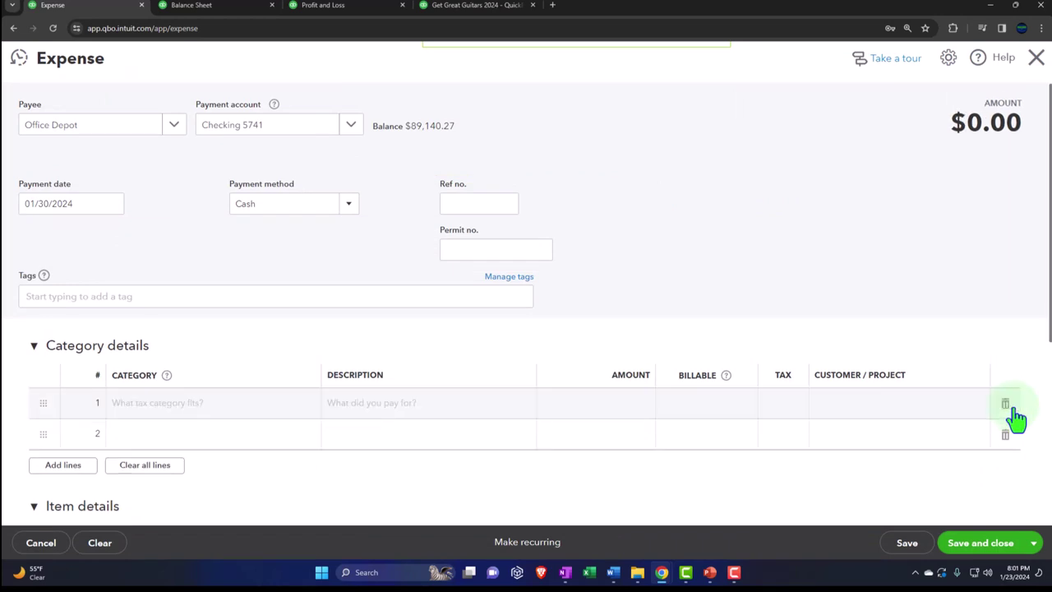
left_click(175, 407)
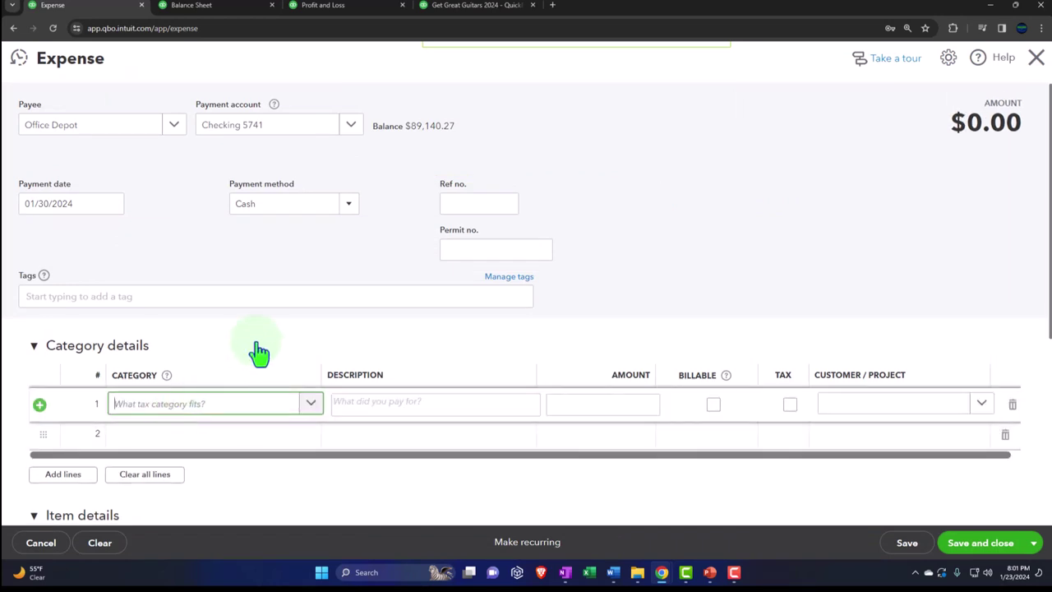
type("Supp")
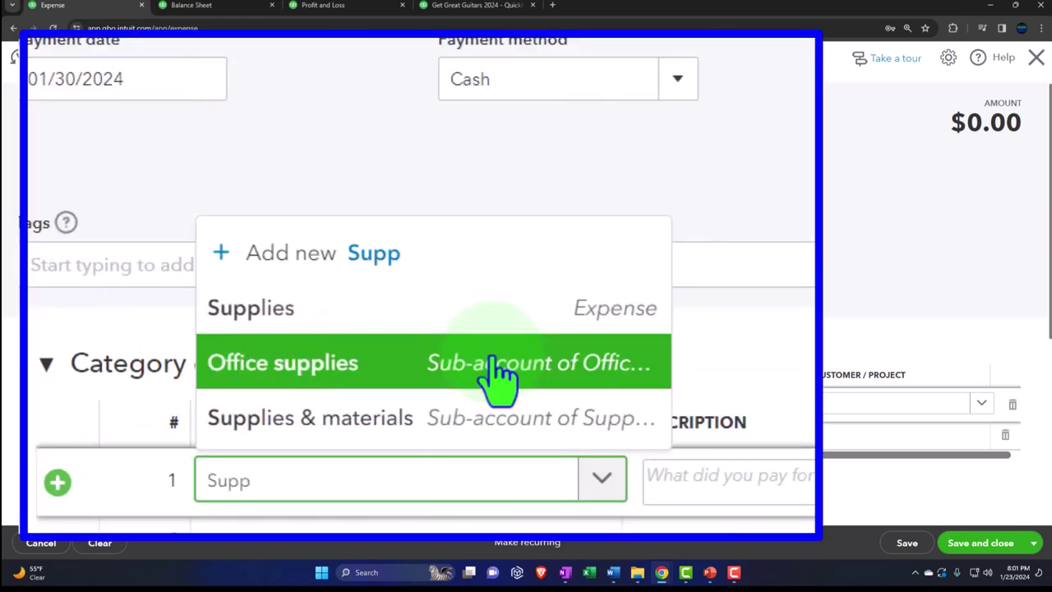
left_click(392, 321)
key("Tab")
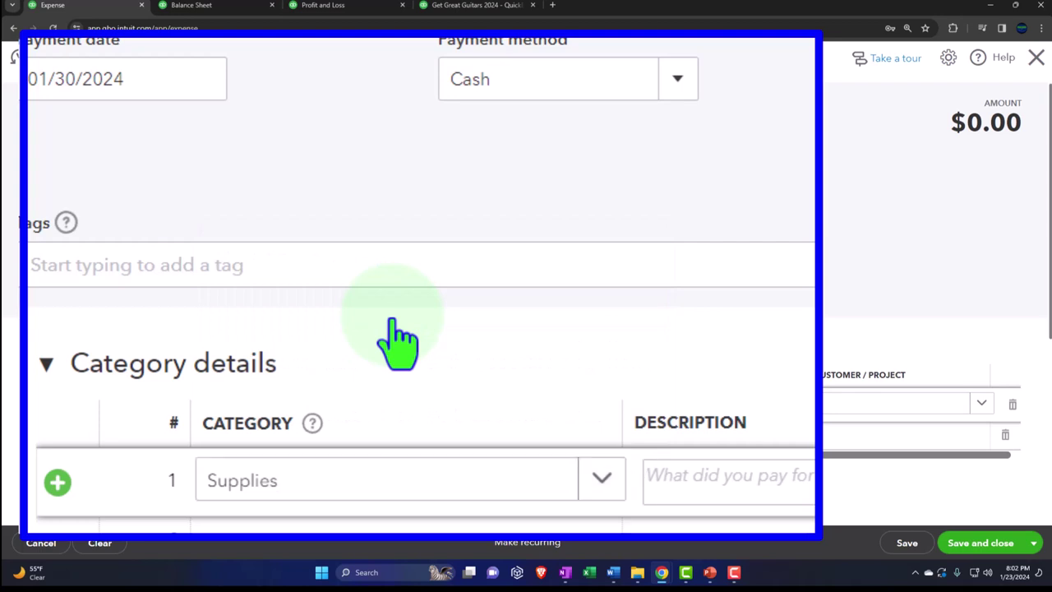
scroll(658, 347, "down", 1)
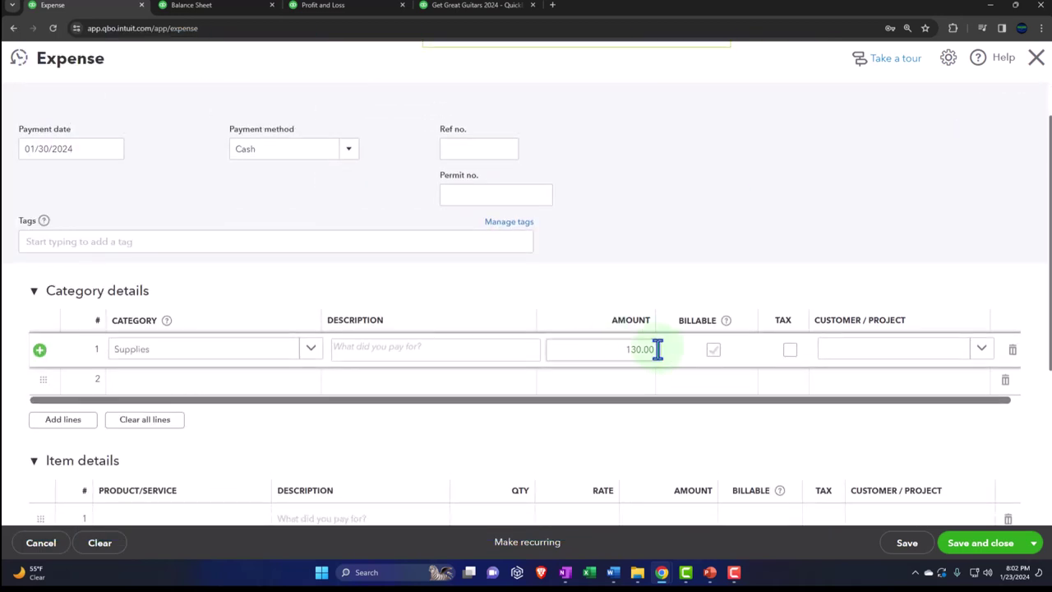
Step: Mark the Supplies line as billable without tax and assign it to Project 2
left_click(713, 359)
left_click(790, 354)
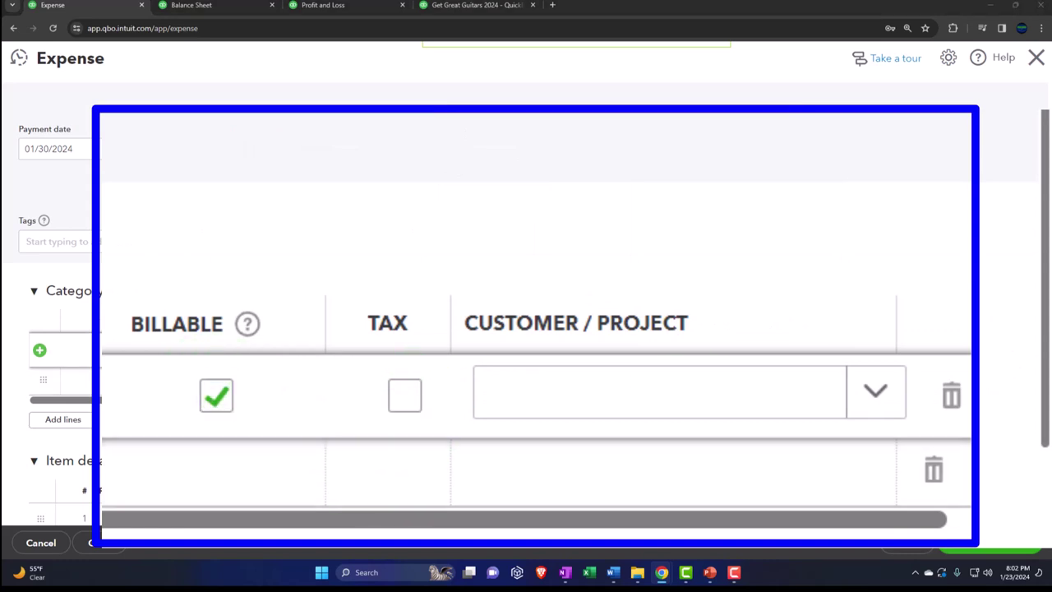
left_click(538, 392)
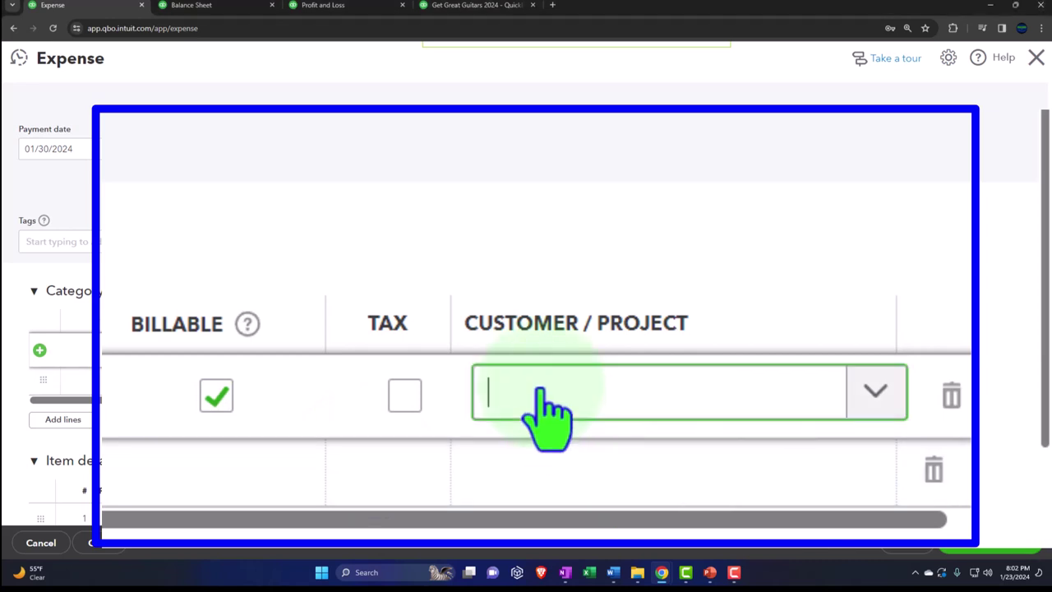
type("proj")
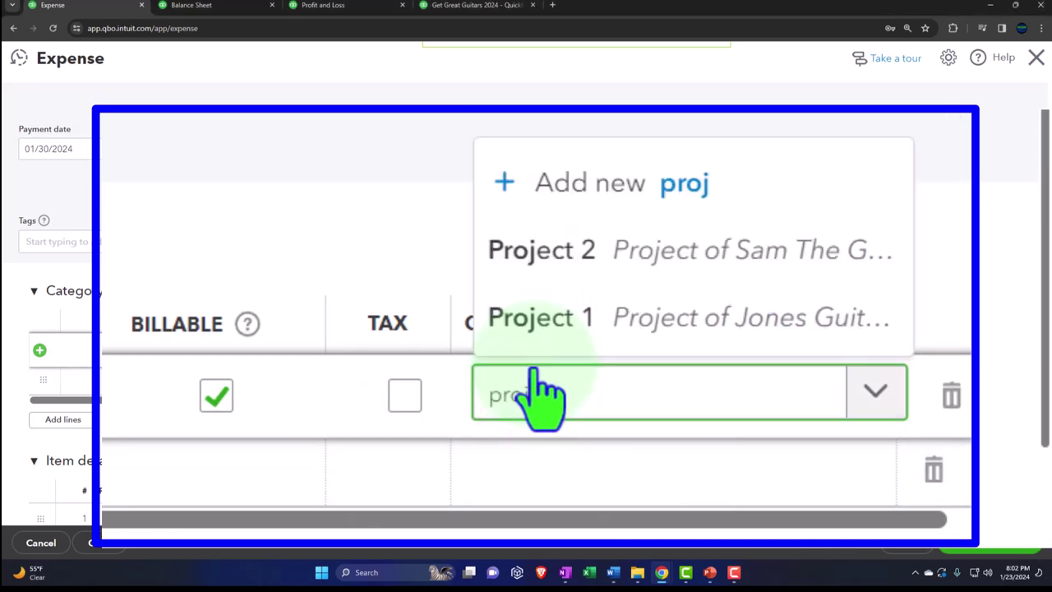
left_click(585, 261)
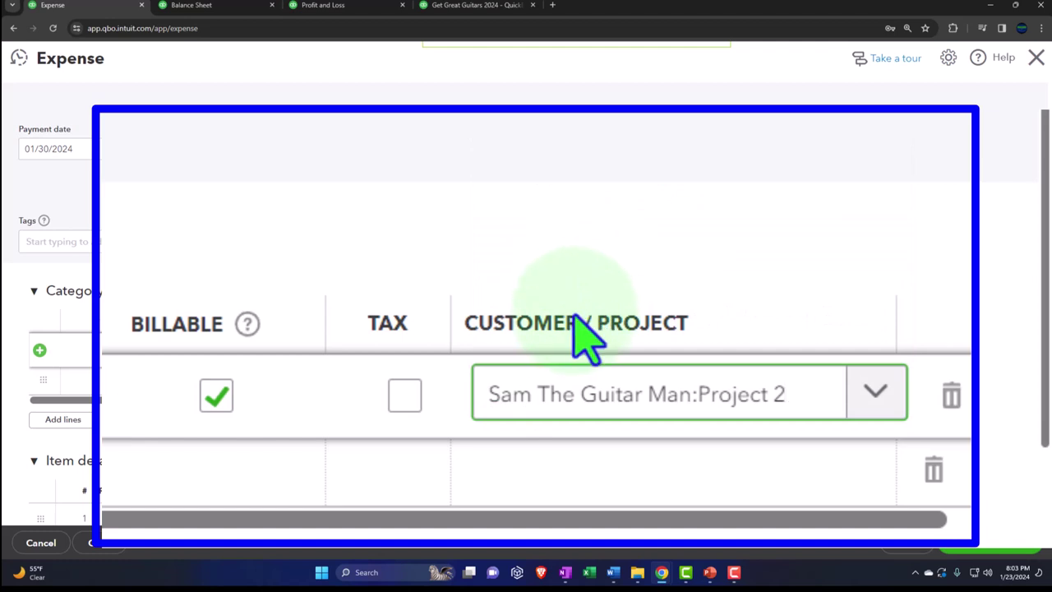
key("Tab")
key("Tab")
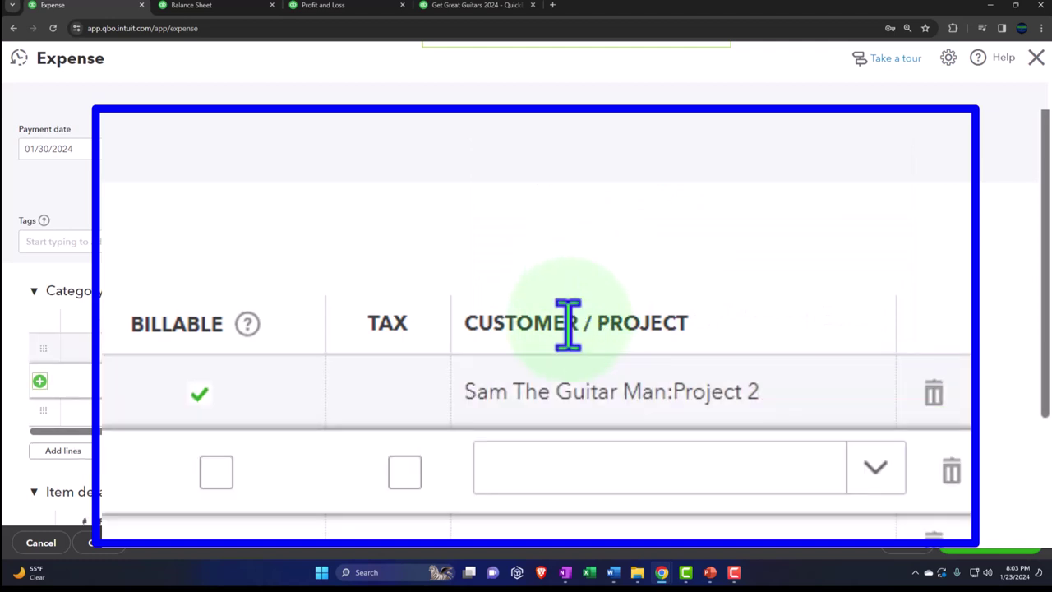
Step: Review the billable $130.00 Supplies expense assigned to Project 2, and save and close it
scroll(553, 423, "down", 2)
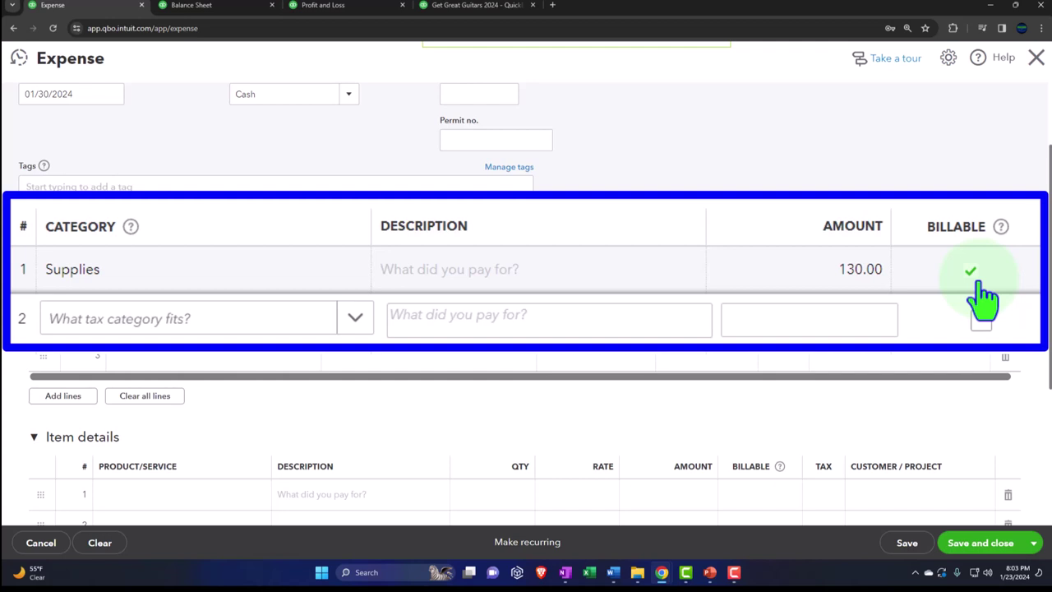
scroll(978, 304, "down", 1)
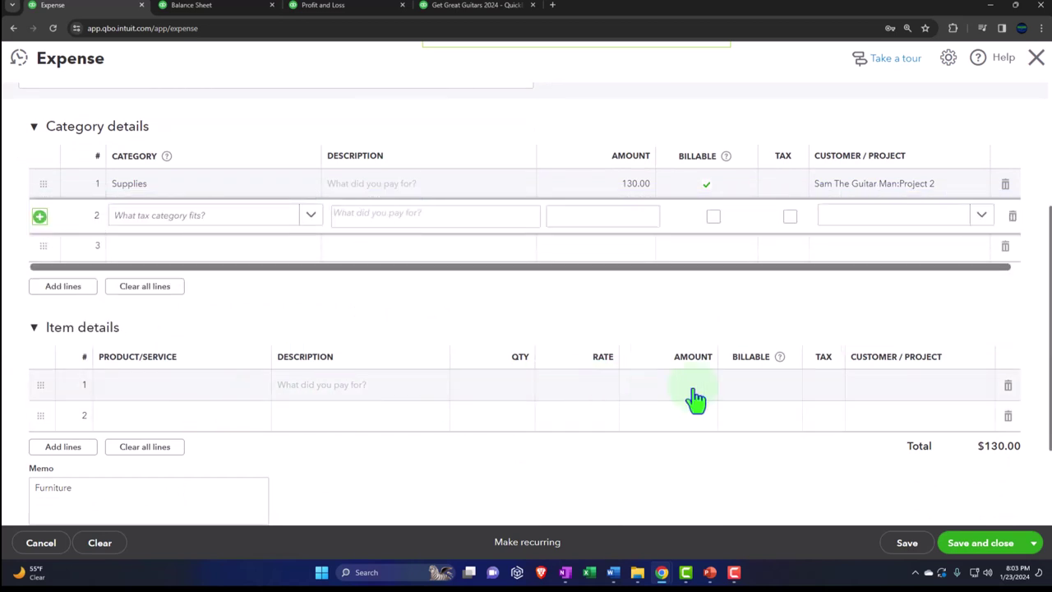
scroll(742, 403, "up", 1)
scroll(742, 403, "up", 1)
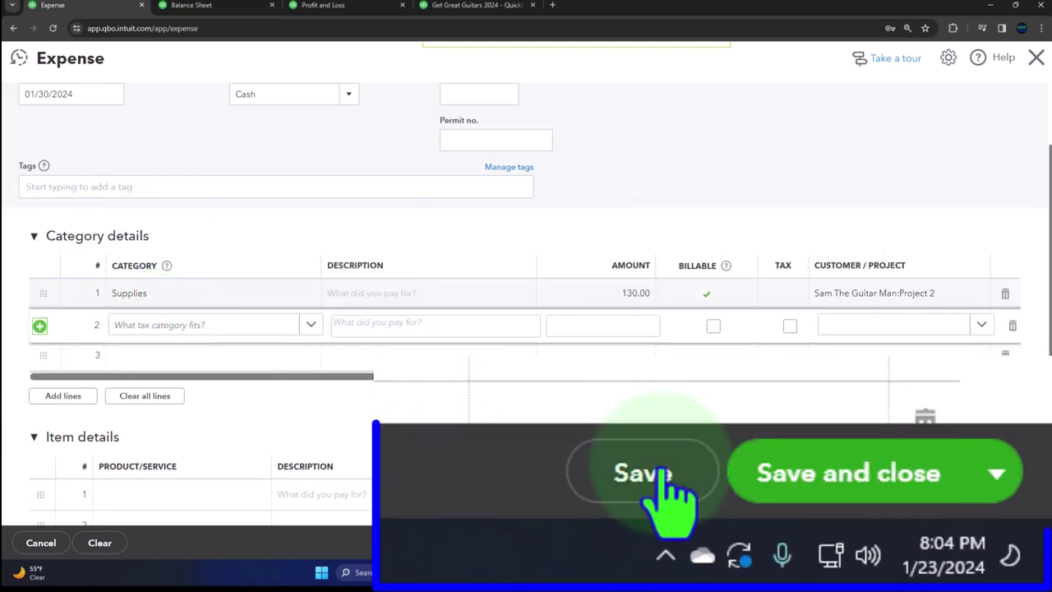
left_click(919, 489)
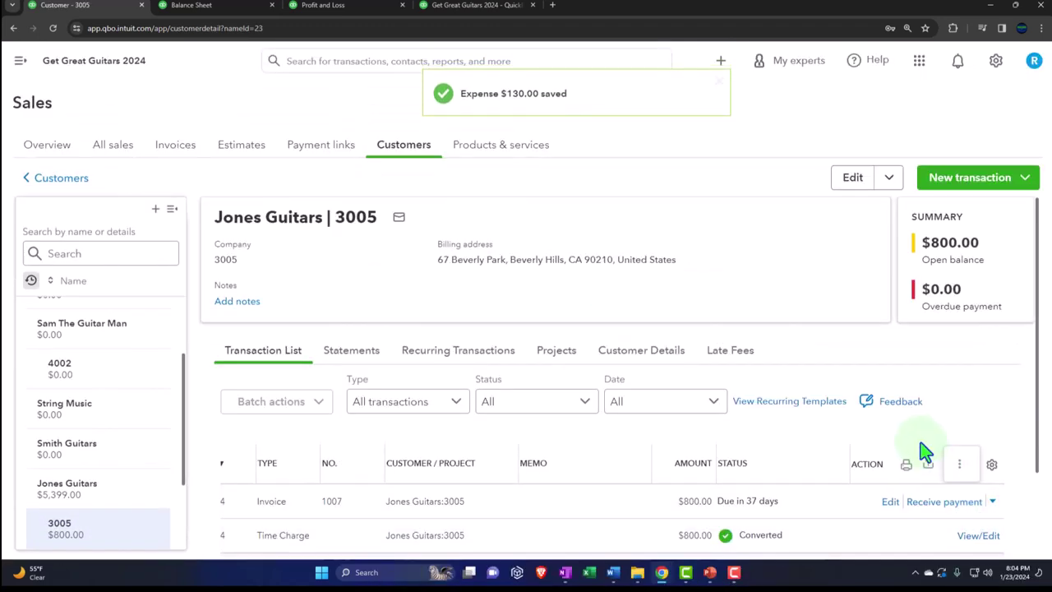
Step: Refresh the January 2024 Profit and Loss report, examine the transactions behind the Supplies expense, and return to the report
left_click(216, 7)
left_click(336, 6)
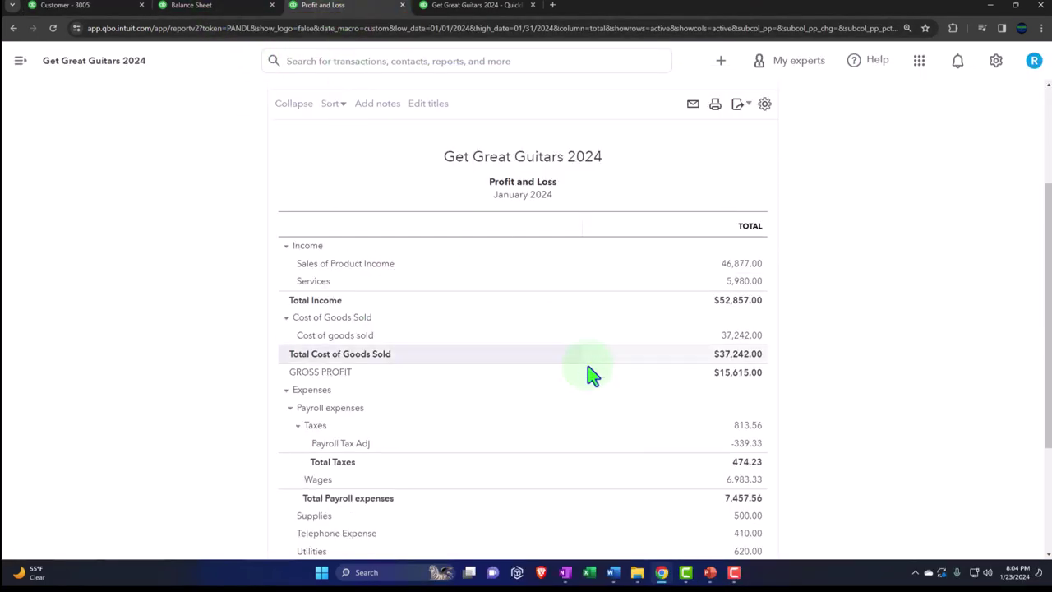
scroll(587, 366, "up", 3)
scroll(633, 336, "down", 3)
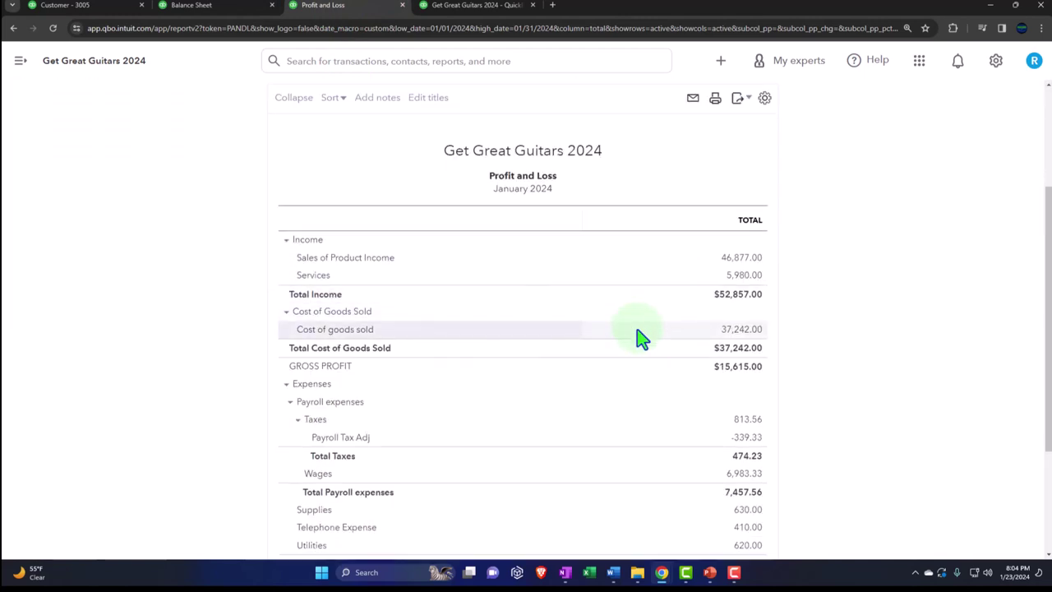
left_click(742, 406)
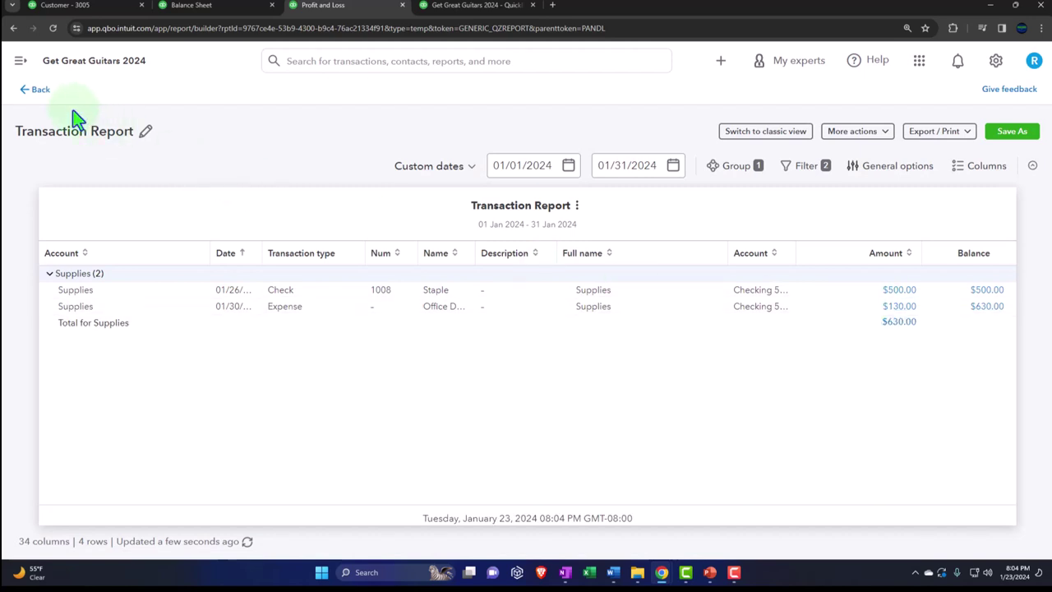
left_click(39, 90)
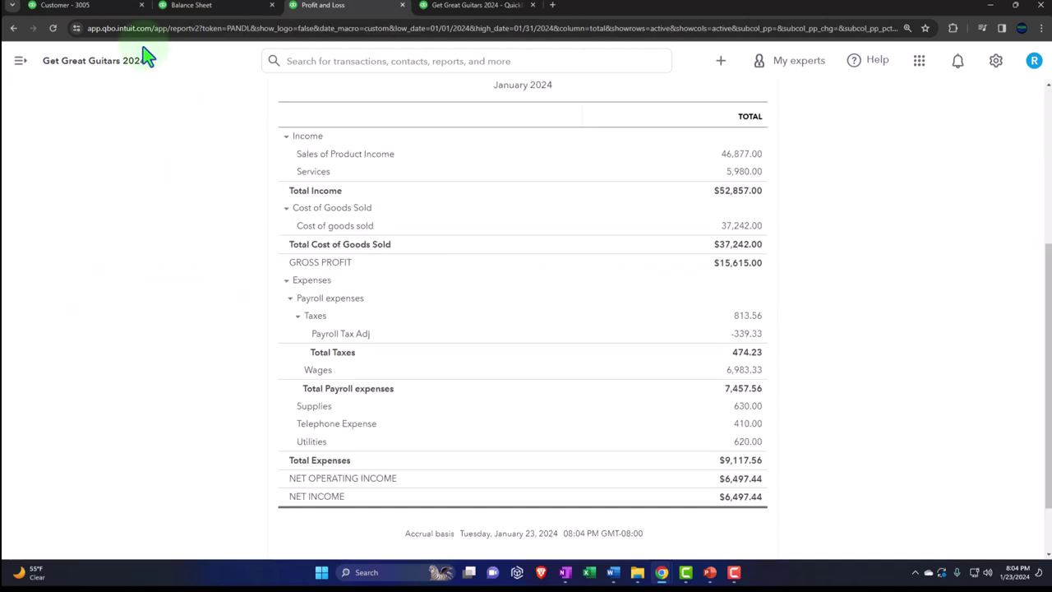
Step: Filter the customer list to those with unbilled income and open Project 2 from it
left_click(106, 10)
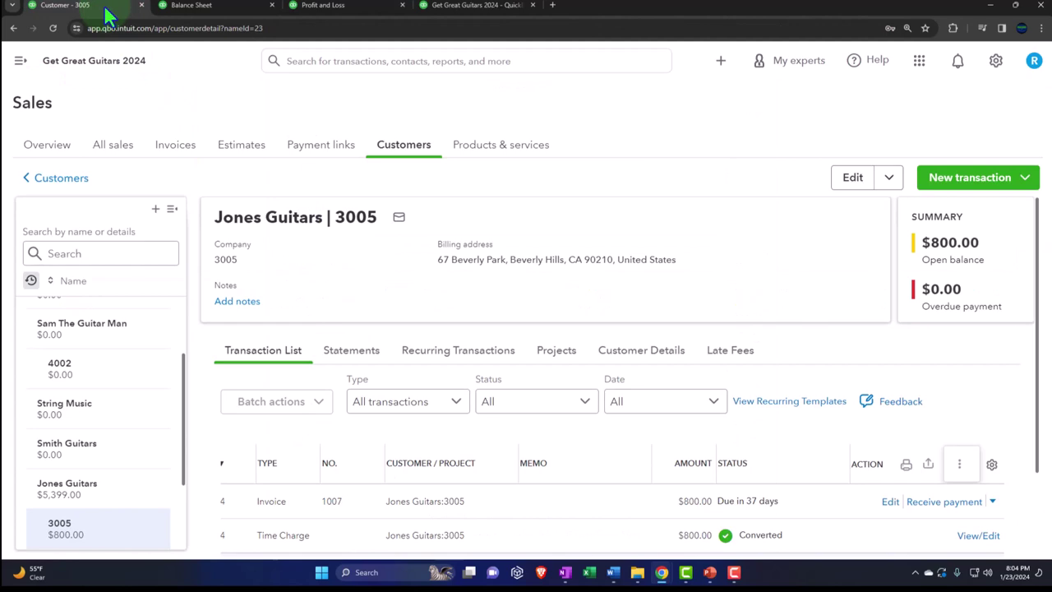
left_click(721, 61)
left_click(721, 61)
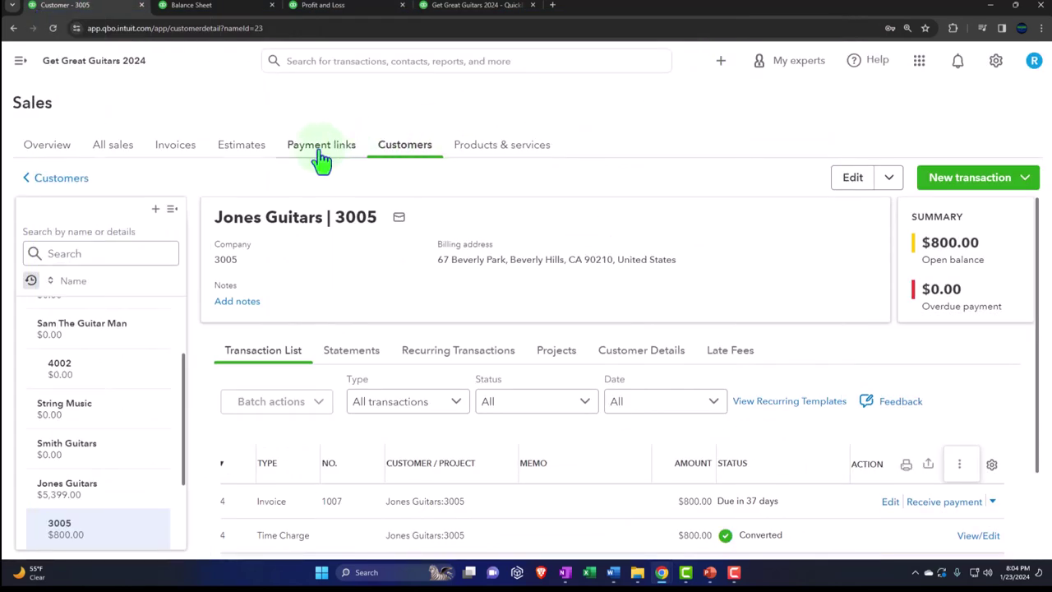
left_click(21, 64)
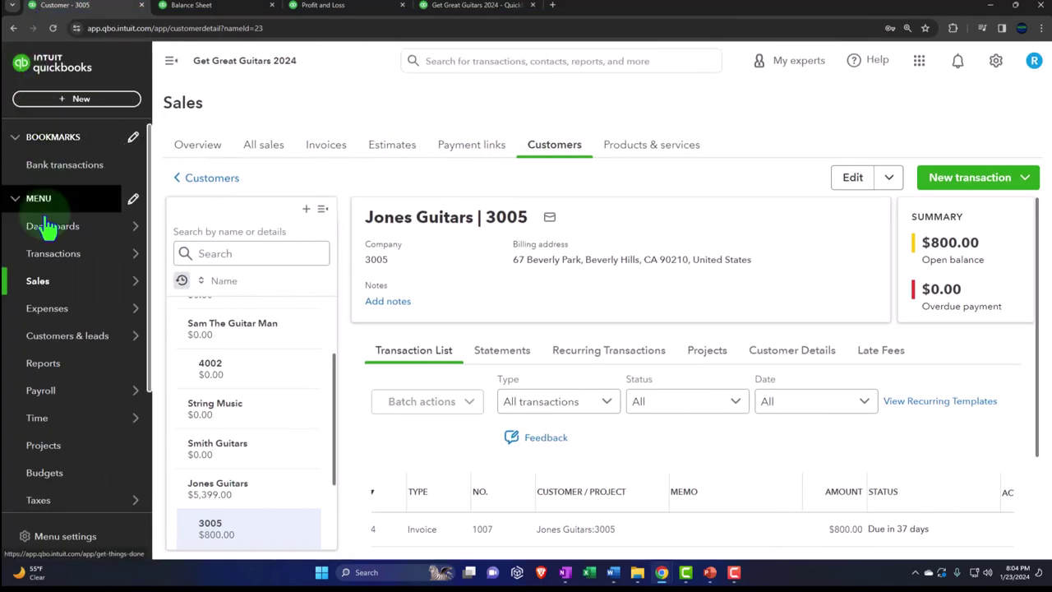
mouse_move(46, 286)
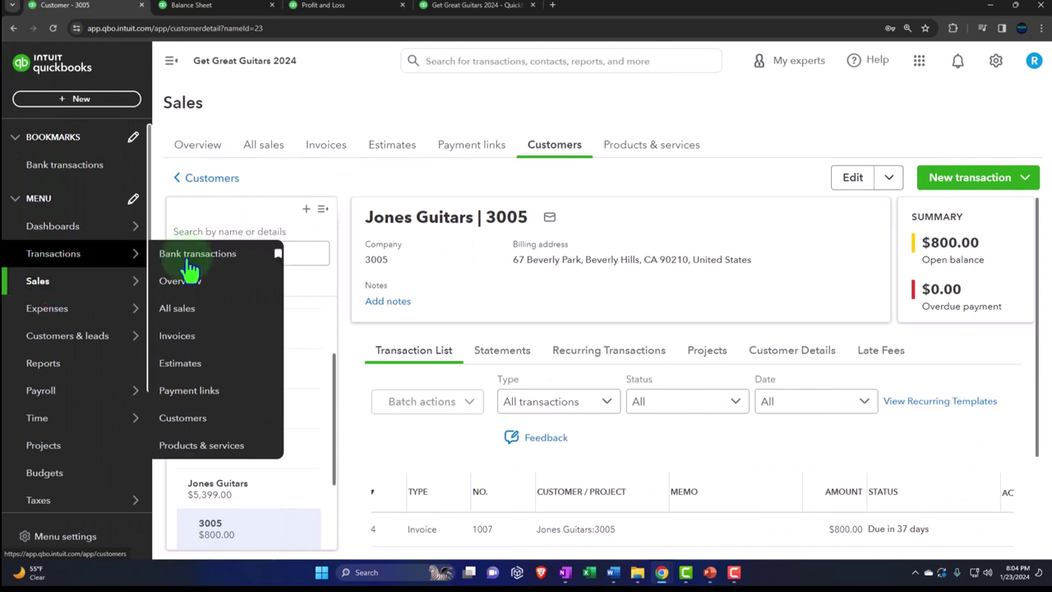
left_click(570, 150)
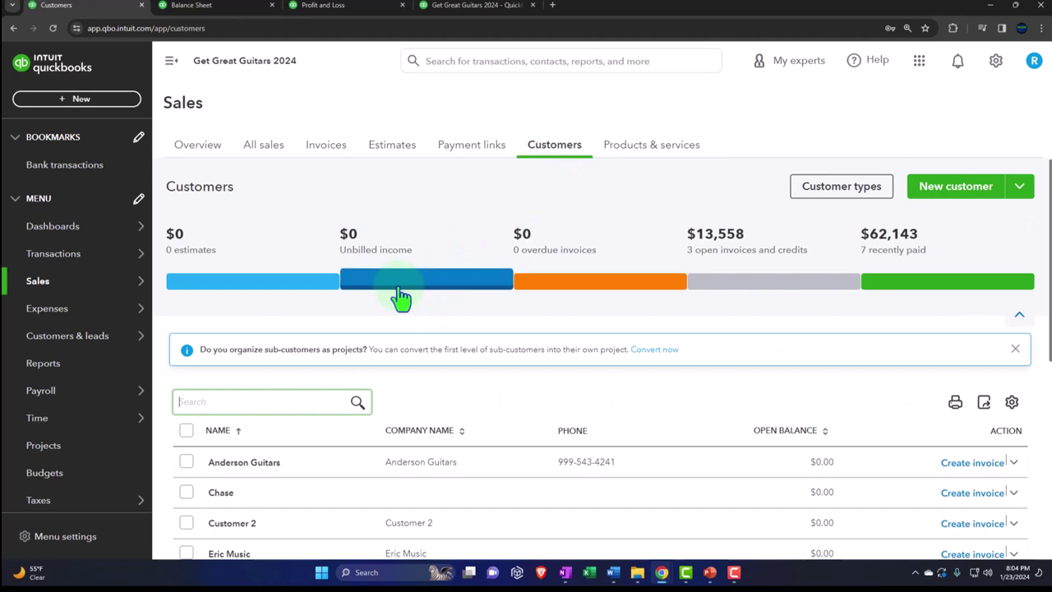
left_click(400, 284)
left_click(171, 61)
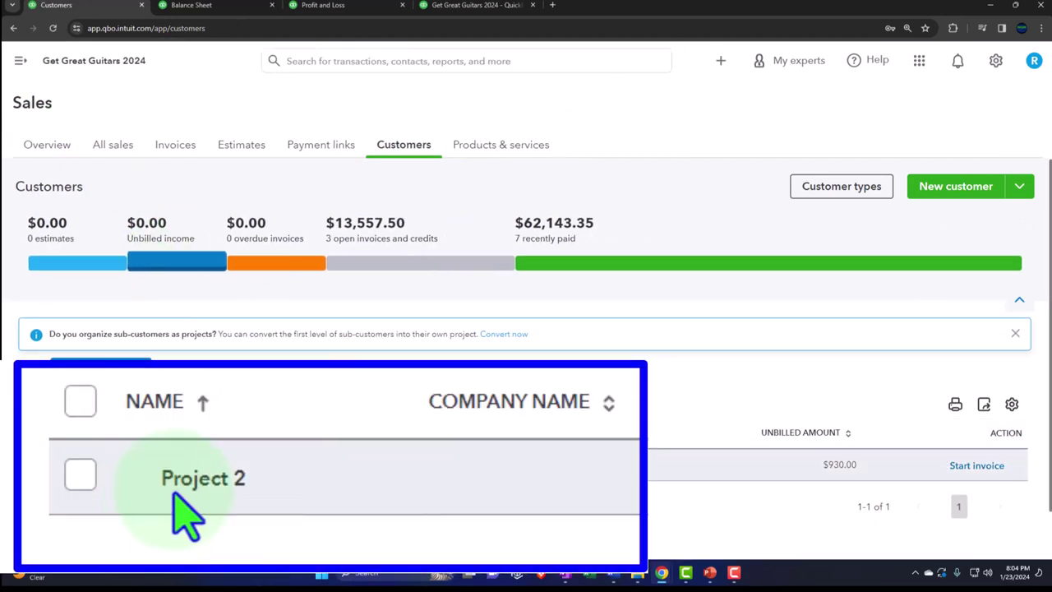
left_click(219, 488)
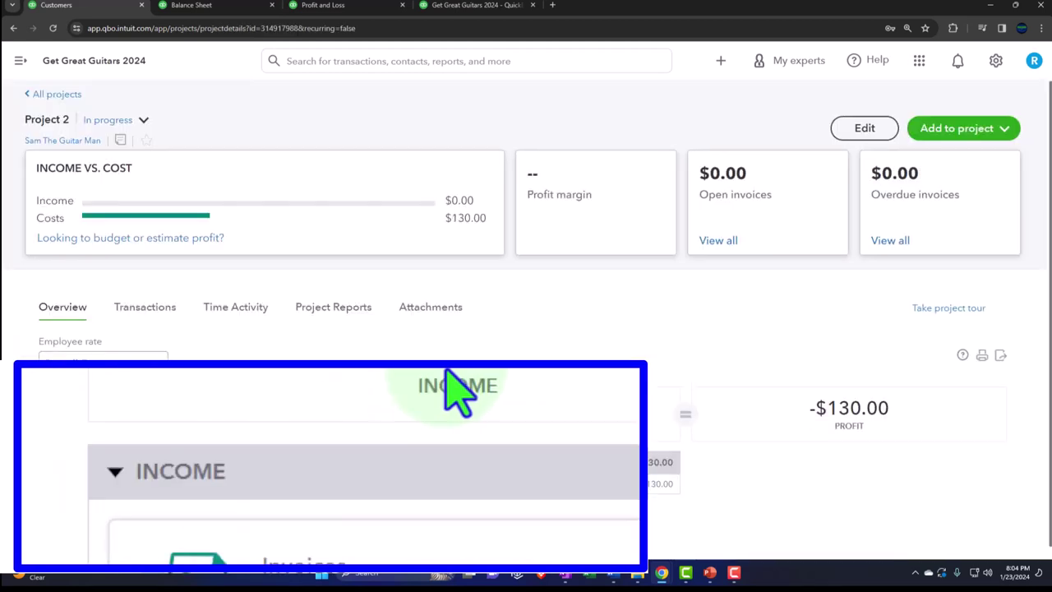
Step: Open Project 2 from the list of all projects and examine its time activity and transactions
left_click(21, 60)
scroll(103, 320, "down", 2)
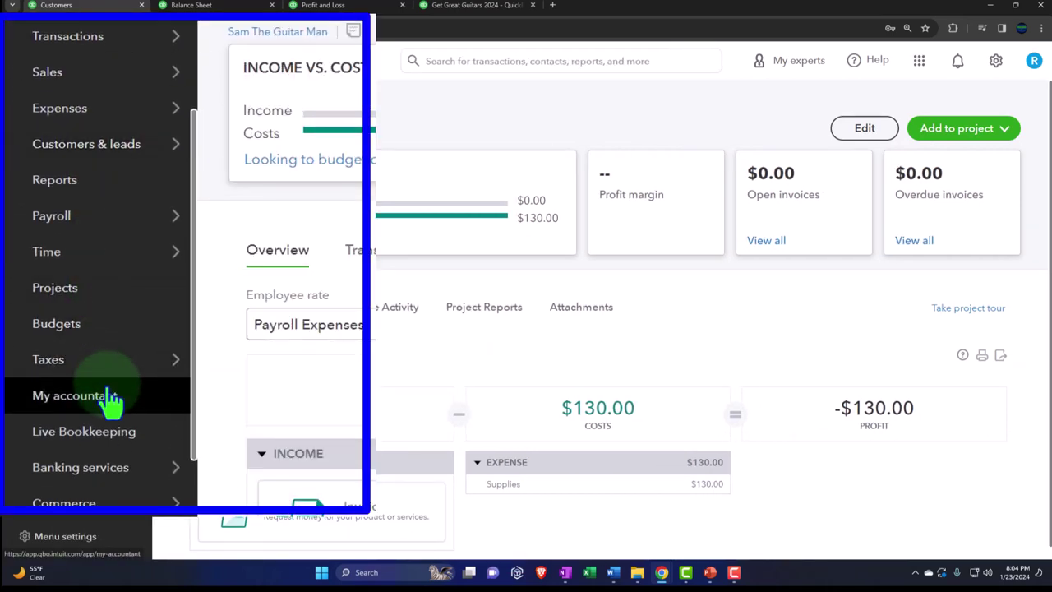
left_click(75, 305)
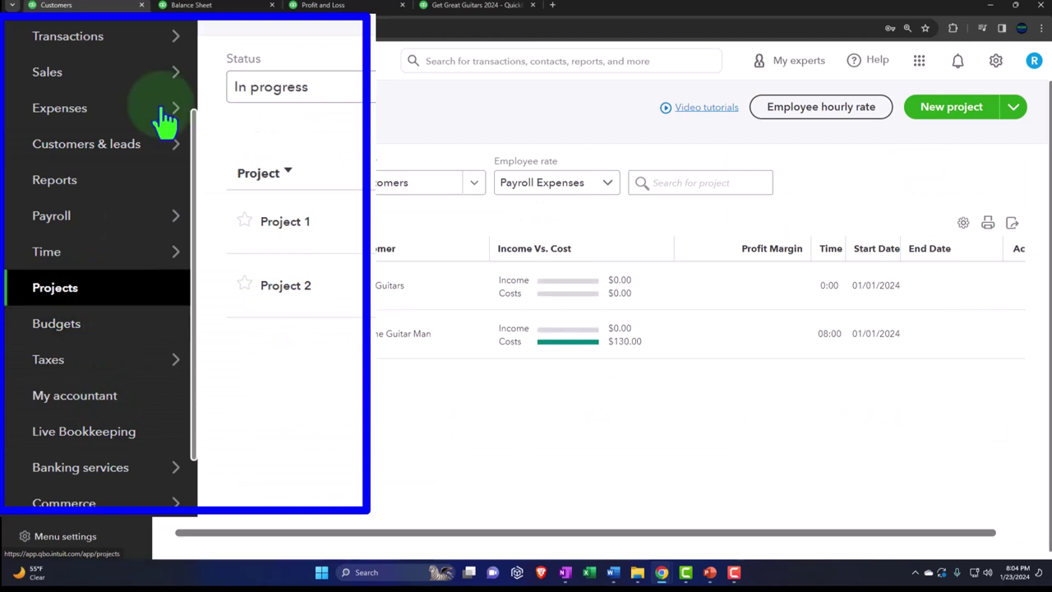
left_click(170, 63)
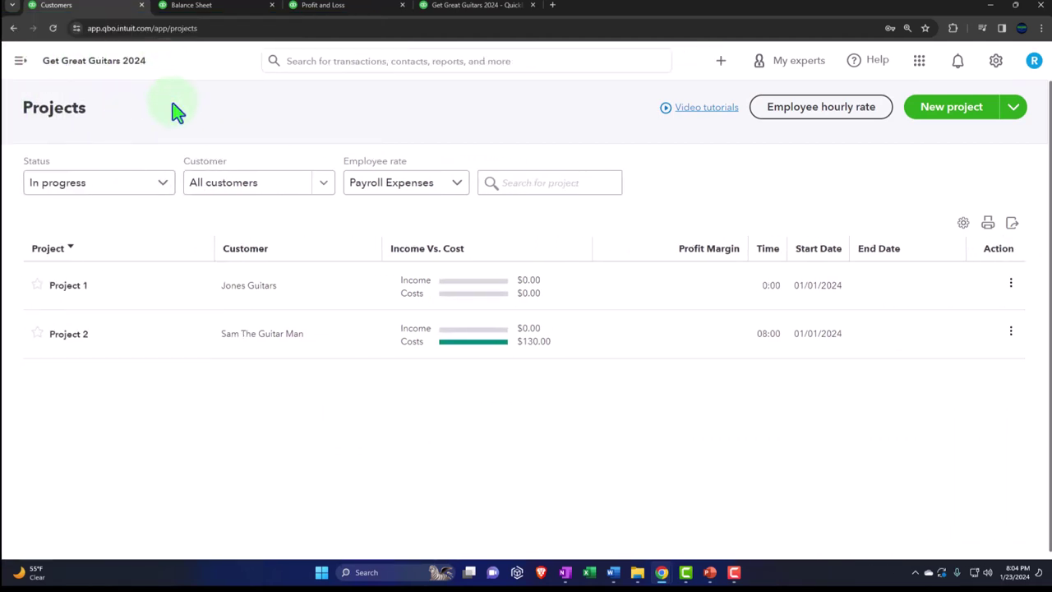
left_click(167, 348)
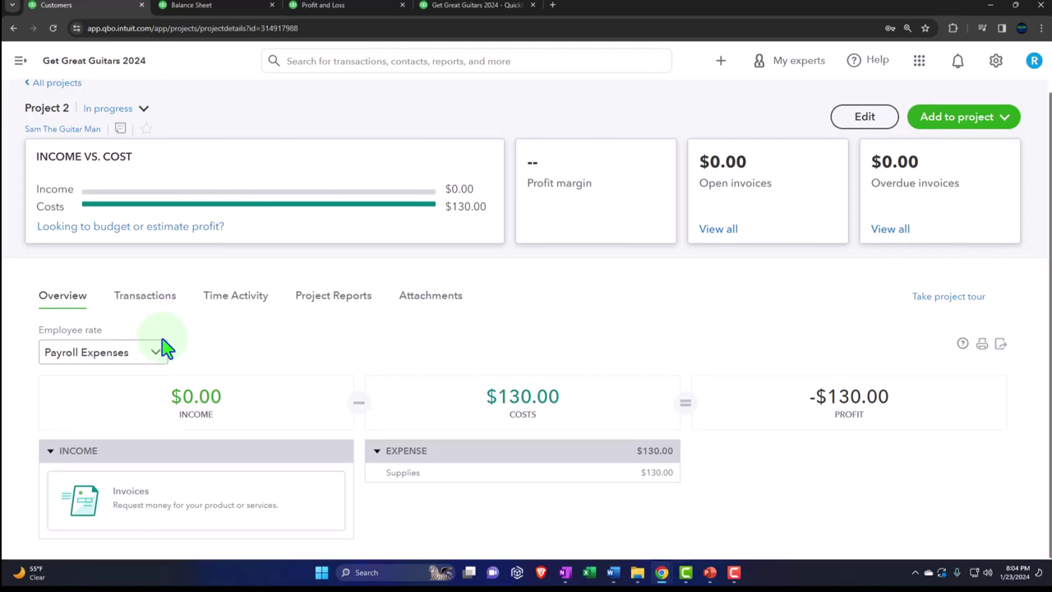
left_click(220, 300)
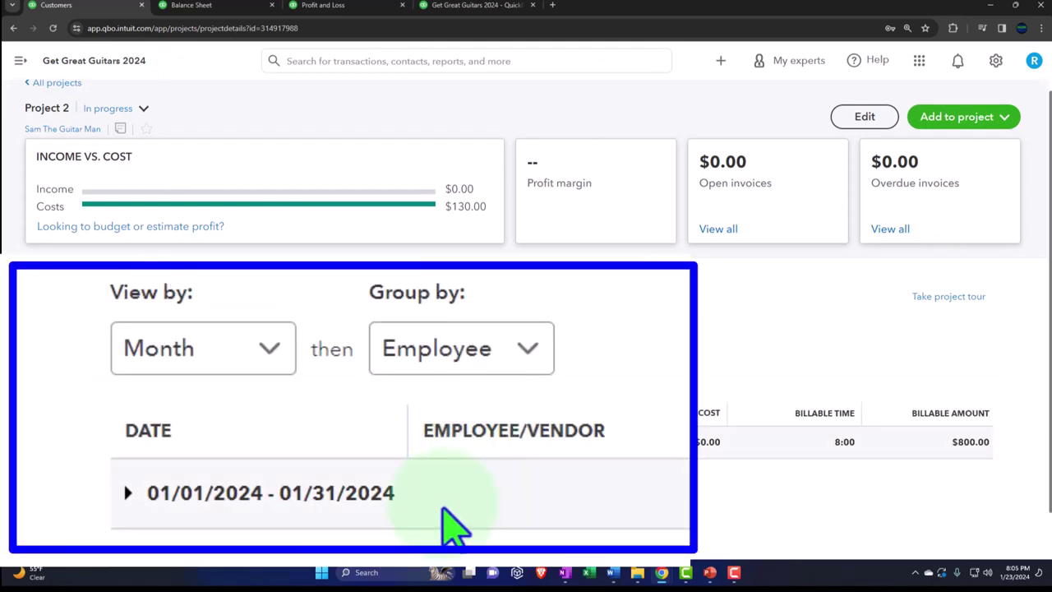
left_click(129, 493)
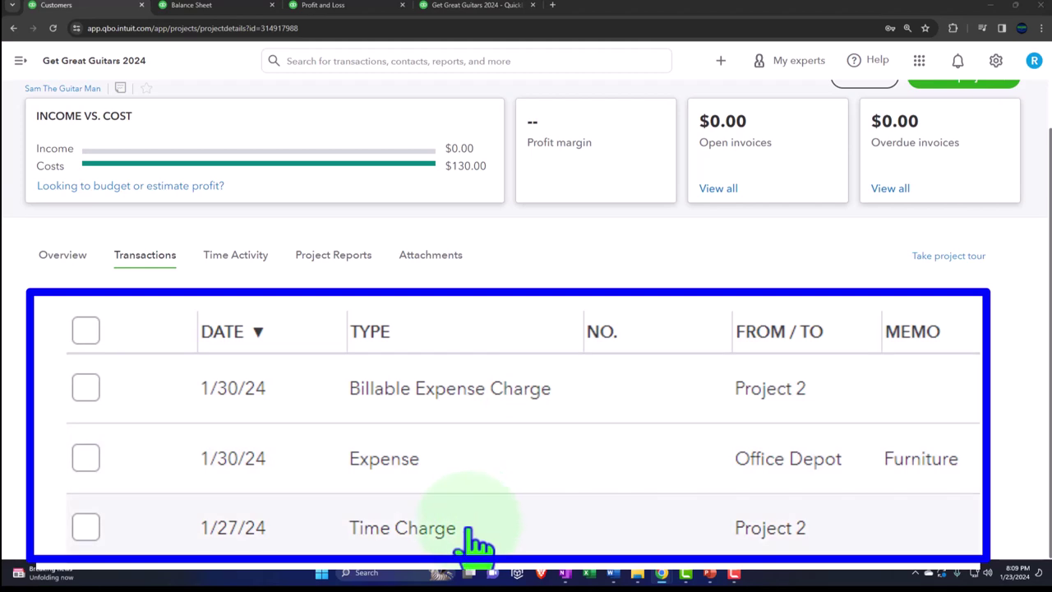
Step: Create a new invoice and choose Project 2 as its customer
left_click(723, 64)
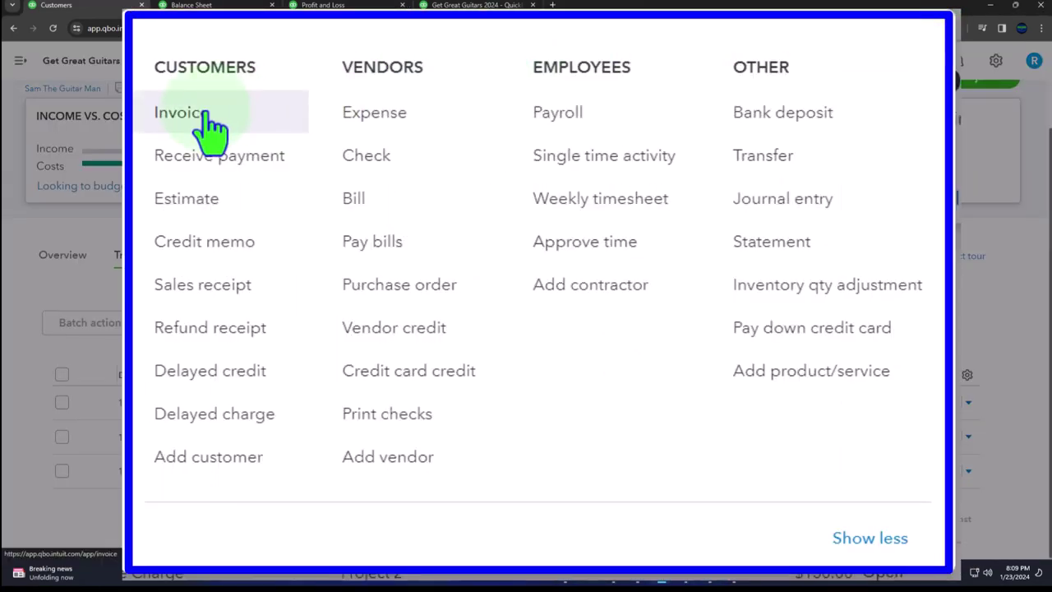
left_click(201, 113)
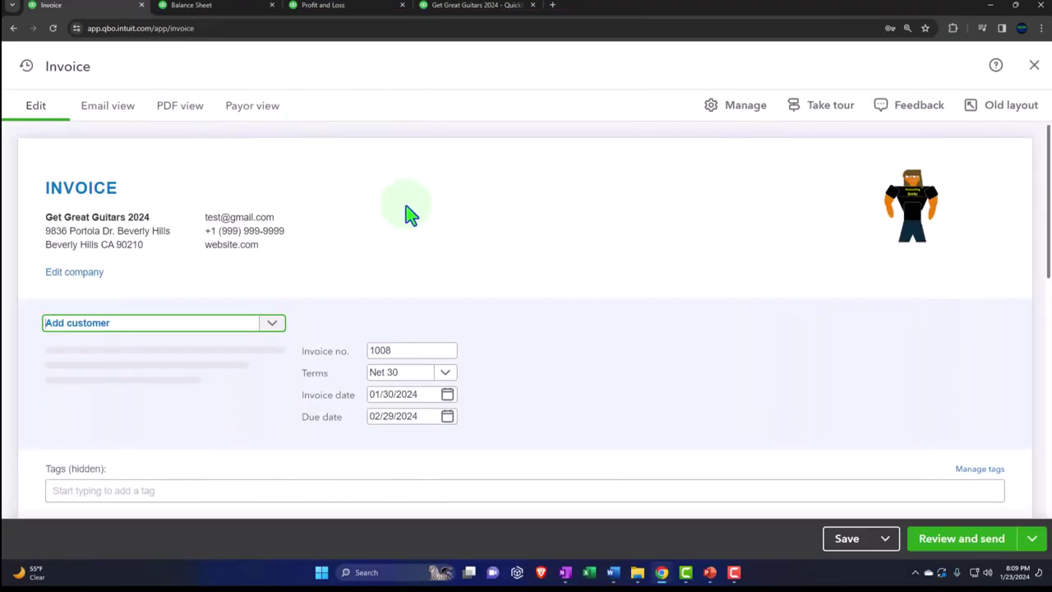
left_click(187, 321)
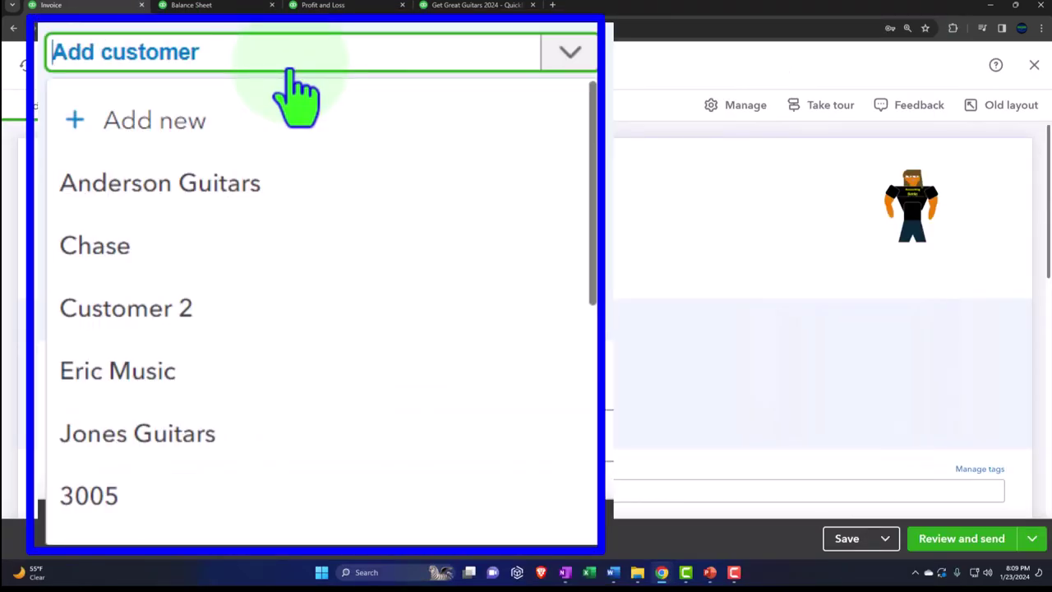
type("p")
key("BackSpace")
type("project")
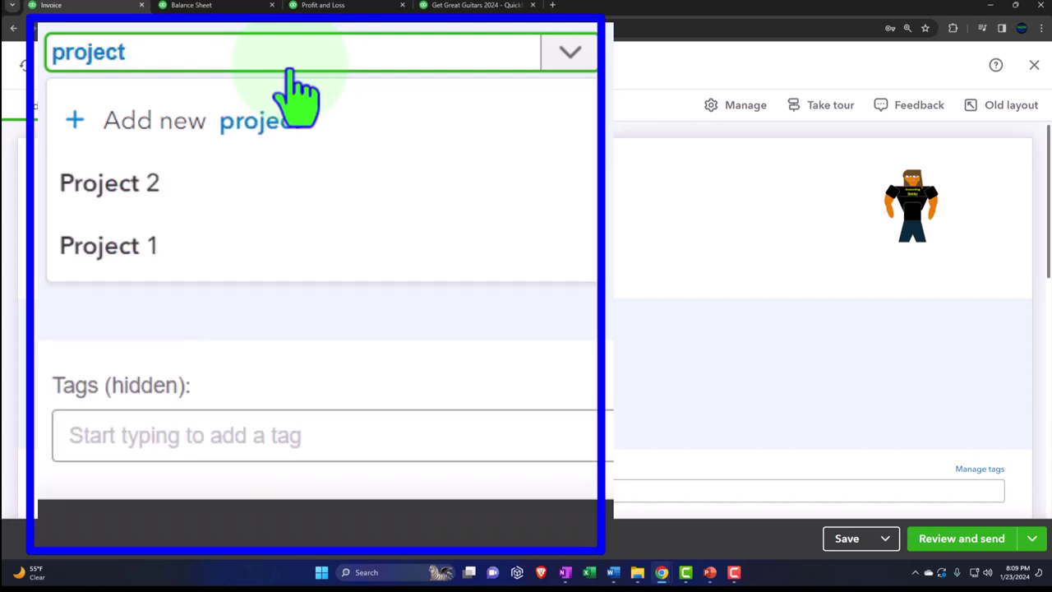
left_click(230, 182)
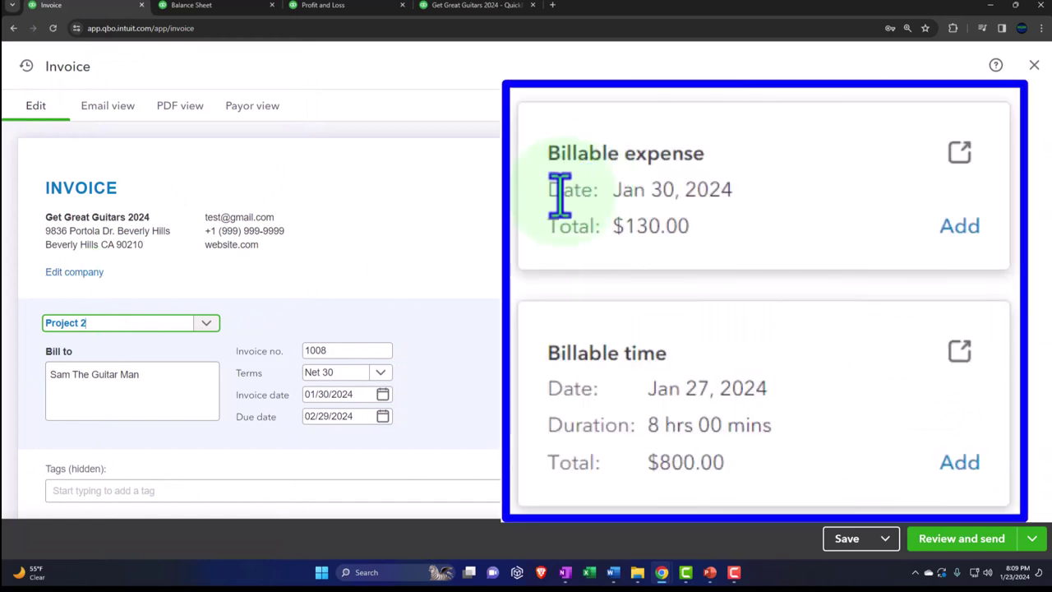
Step: Add the $130.00 billable expense and the $800.00 billable time to the invoice, and close the suggestions and invoice settings
left_click(959, 225)
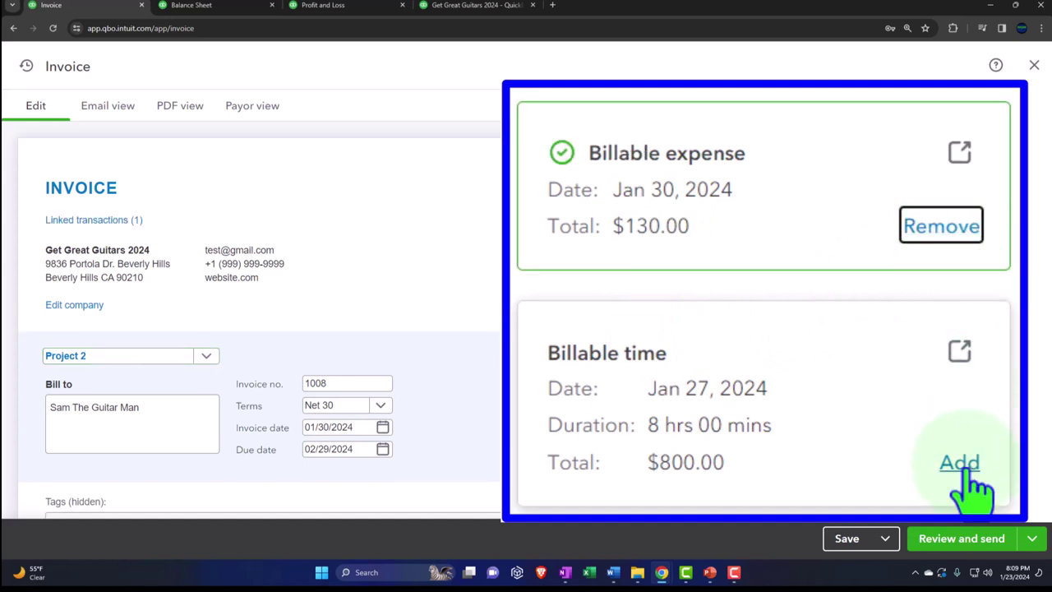
left_click(959, 462)
scroll(146, 284, "down", 2)
left_click(131, 246)
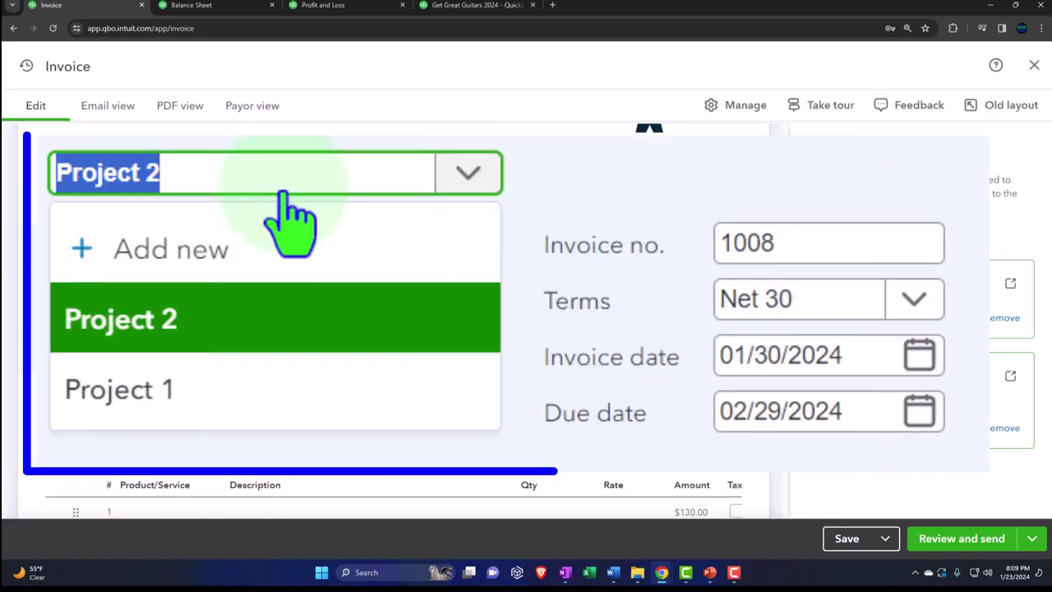
key("Tab")
key("Tab")
key("Tab")
key("Tab")
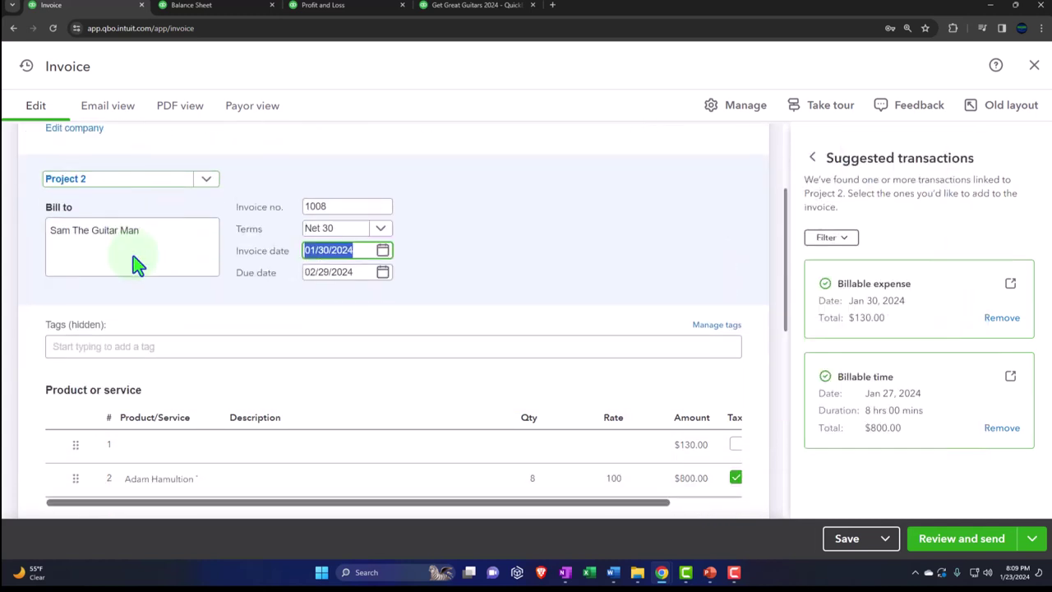
key("Tab")
key("Tab")
key("Tab")
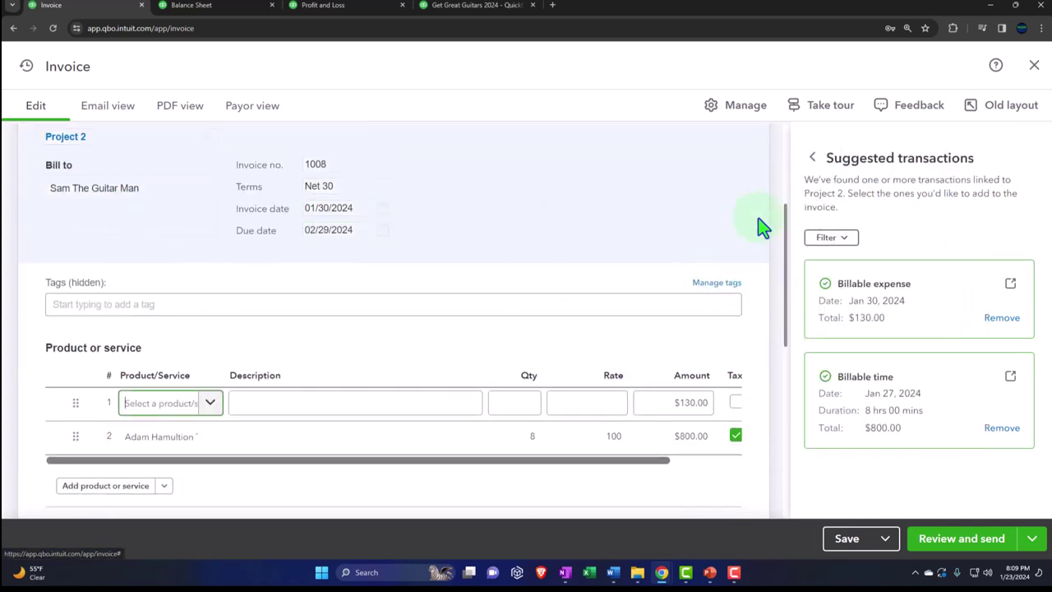
left_click(813, 158)
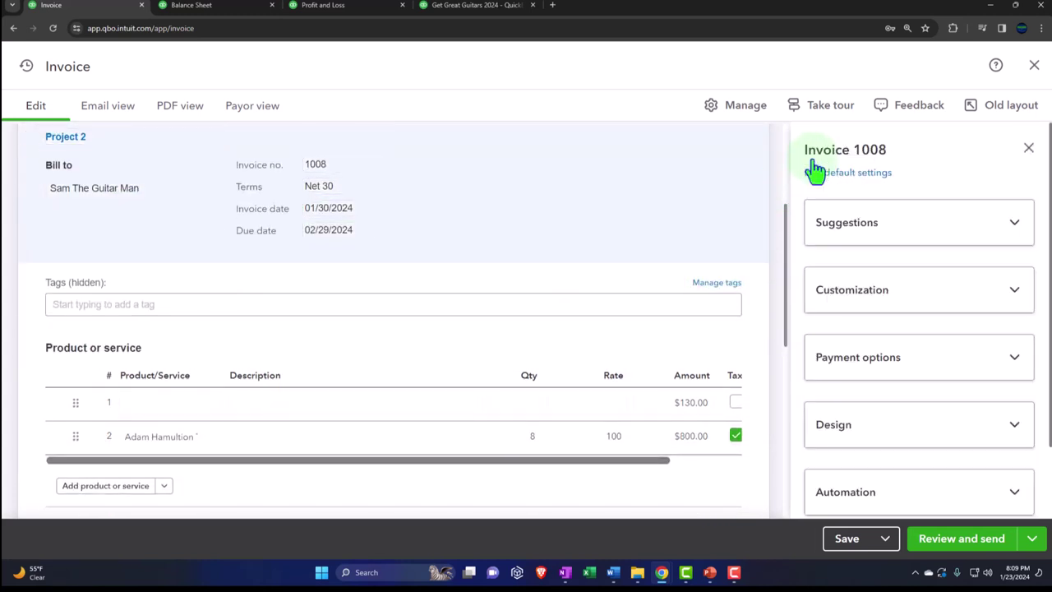
left_click(1028, 148)
Step: Check which products and services are available for the invoice's first line, without assigning one
scroll(517, 327, "down", 1)
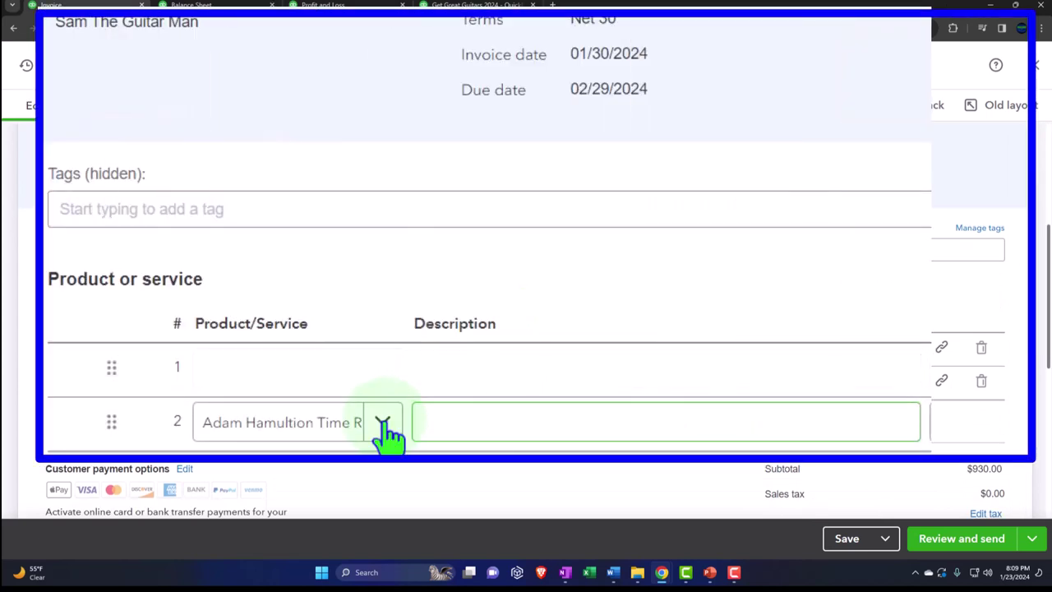
left_click(280, 379)
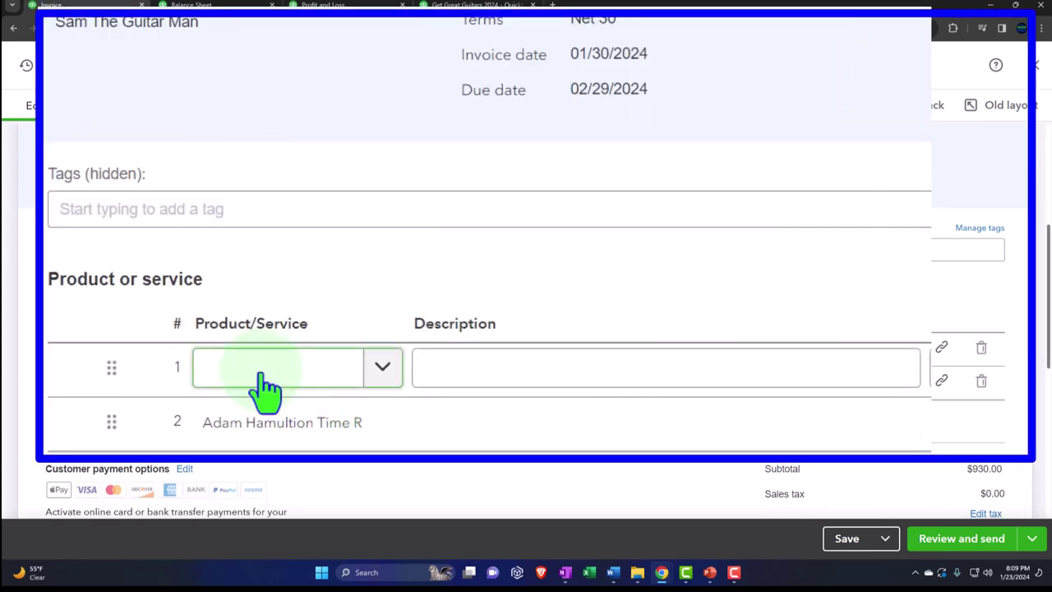
left_click(267, 383)
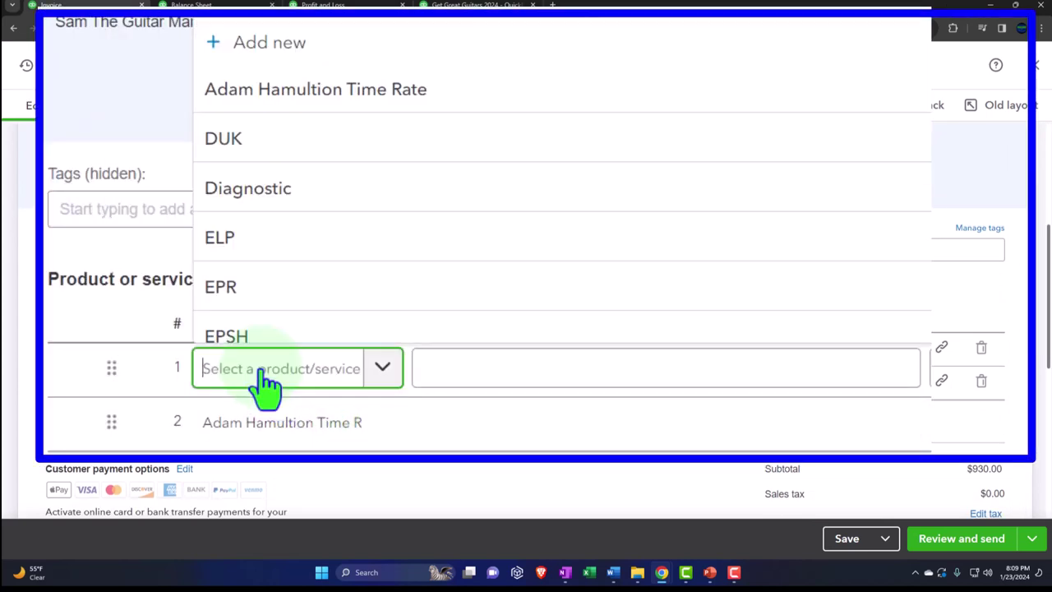
left_click(347, 355)
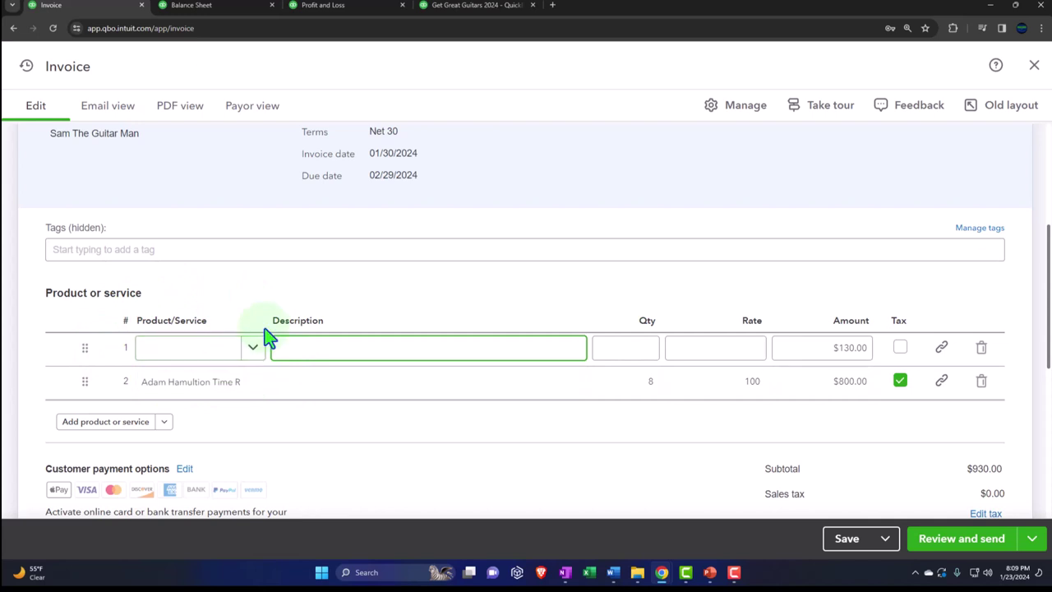
Step: Make the $800.00 billable time line of the invoice non-taxable
scroll(265, 335, "down", 1)
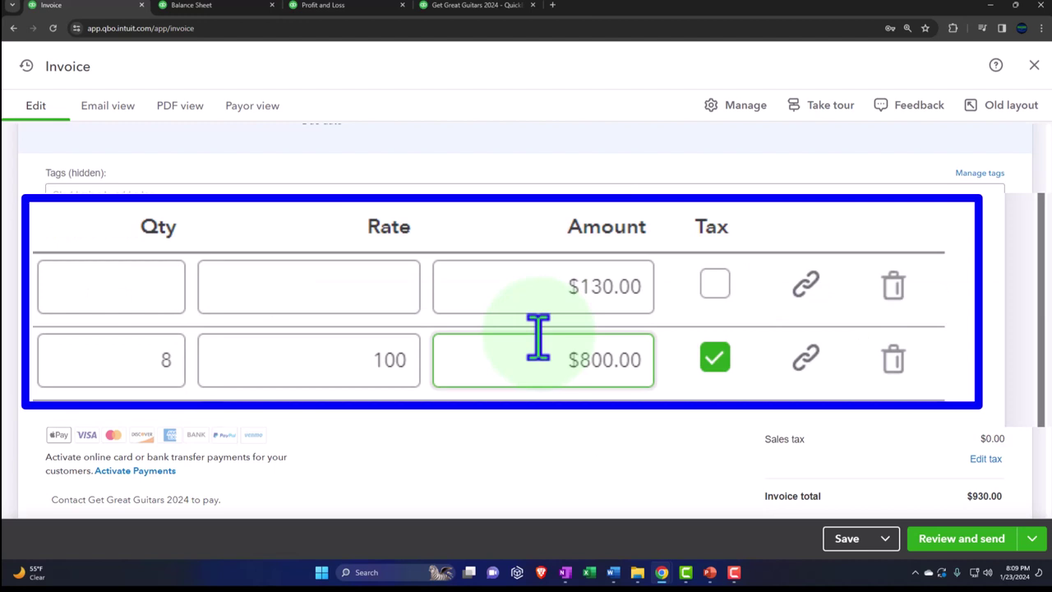
left_click(715, 378)
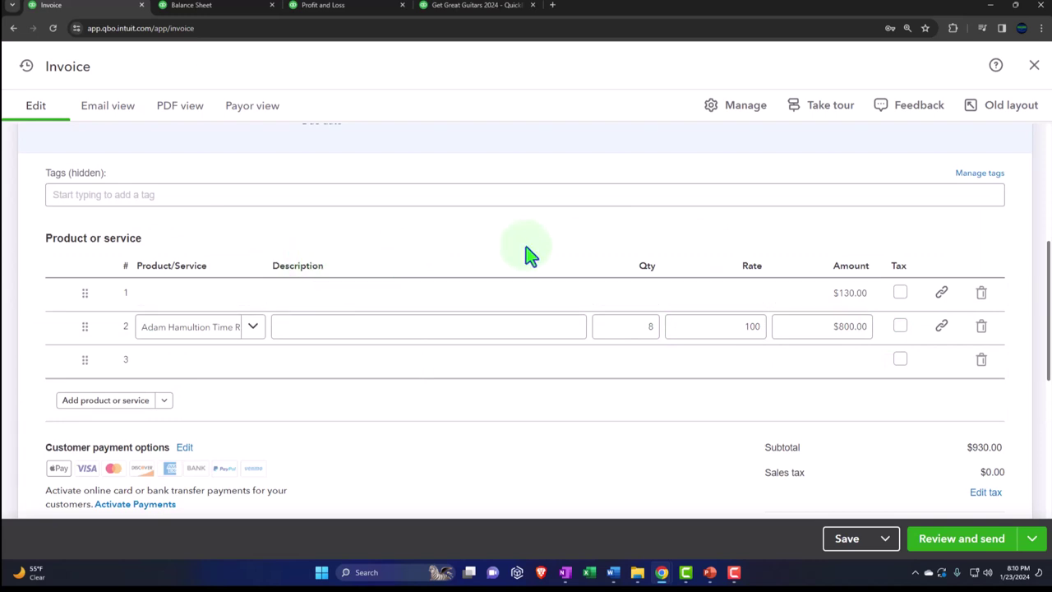
scroll(526, 254, "up", 3)
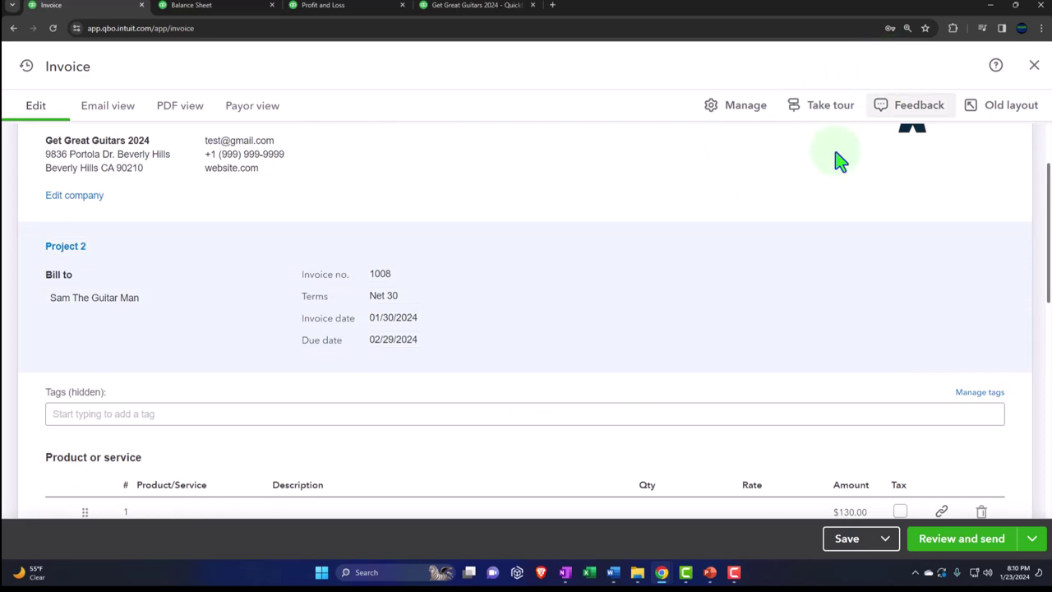
scroll(731, 282, "down", 3)
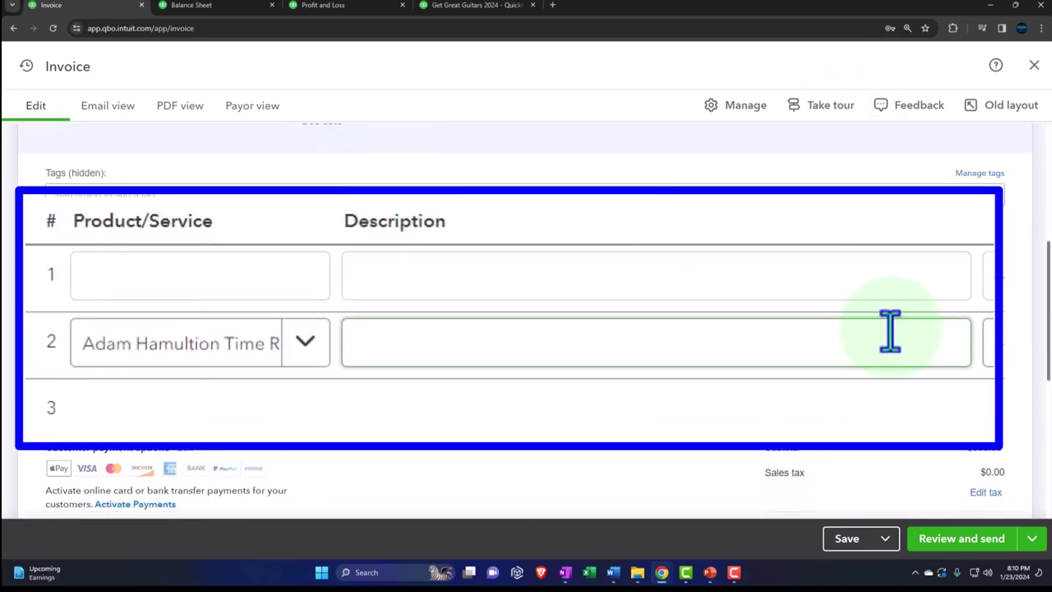
Step: Enter "Supplies" as the description of the invoice's first line, the $130.00 billable expense
left_click(889, 333)
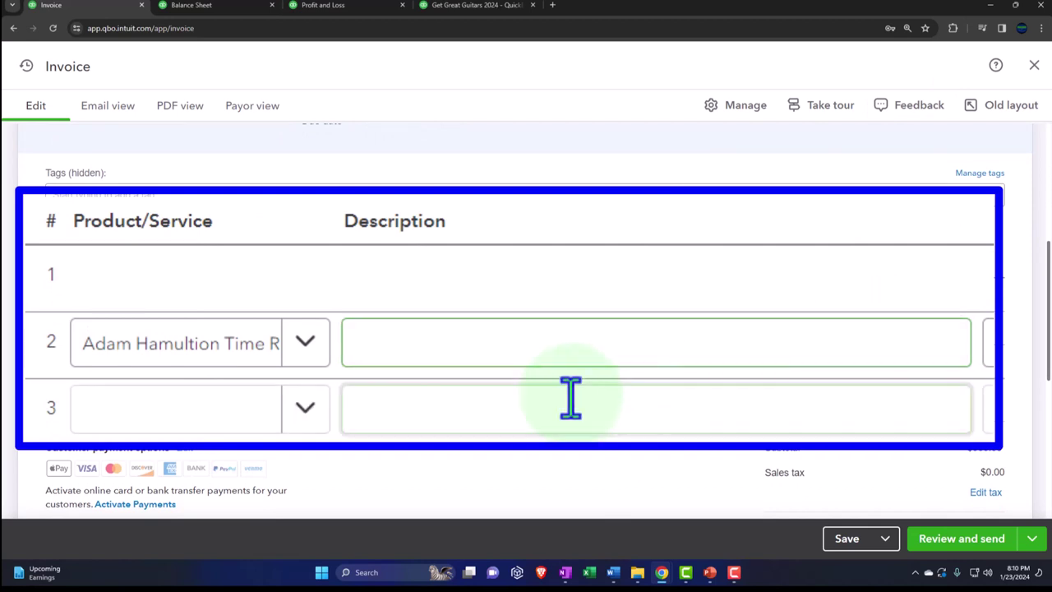
left_click(452, 286)
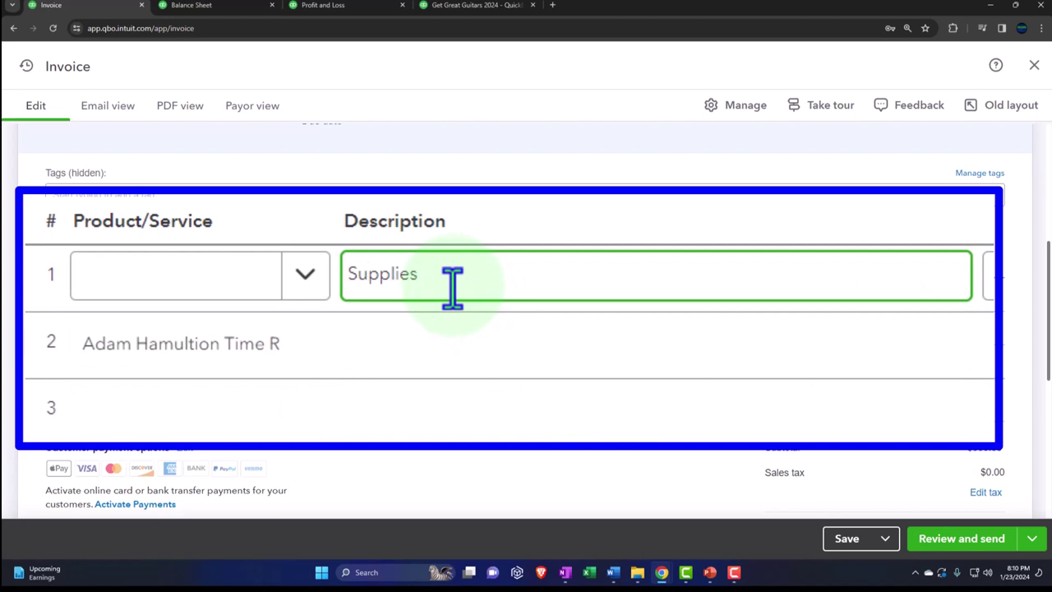
left_click(833, 293)
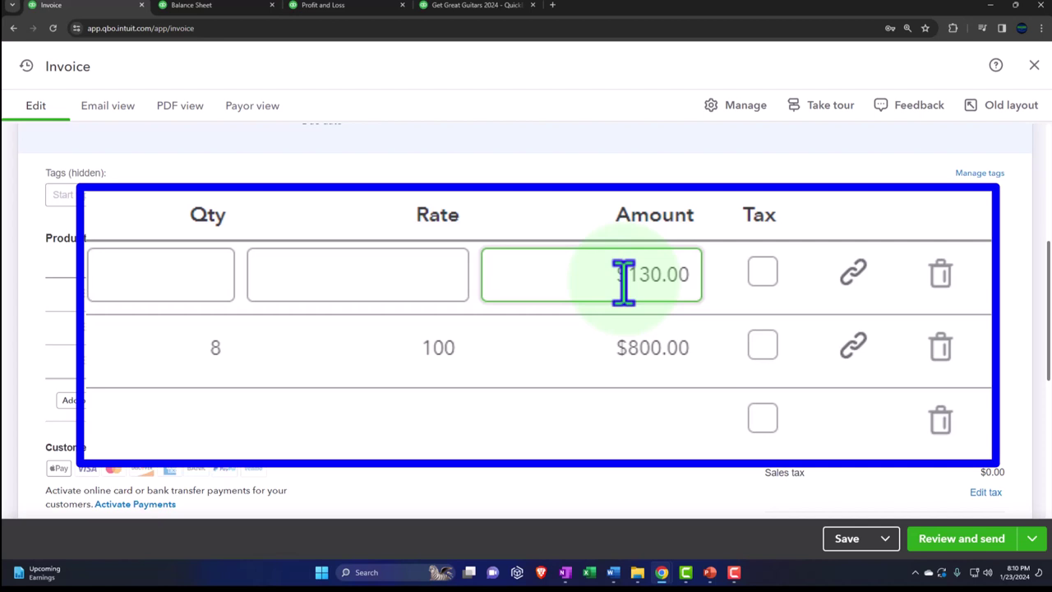
Step: Save and close the Project 2 invoice, returning to the project's transactions
scroll(623, 283, "down", 1)
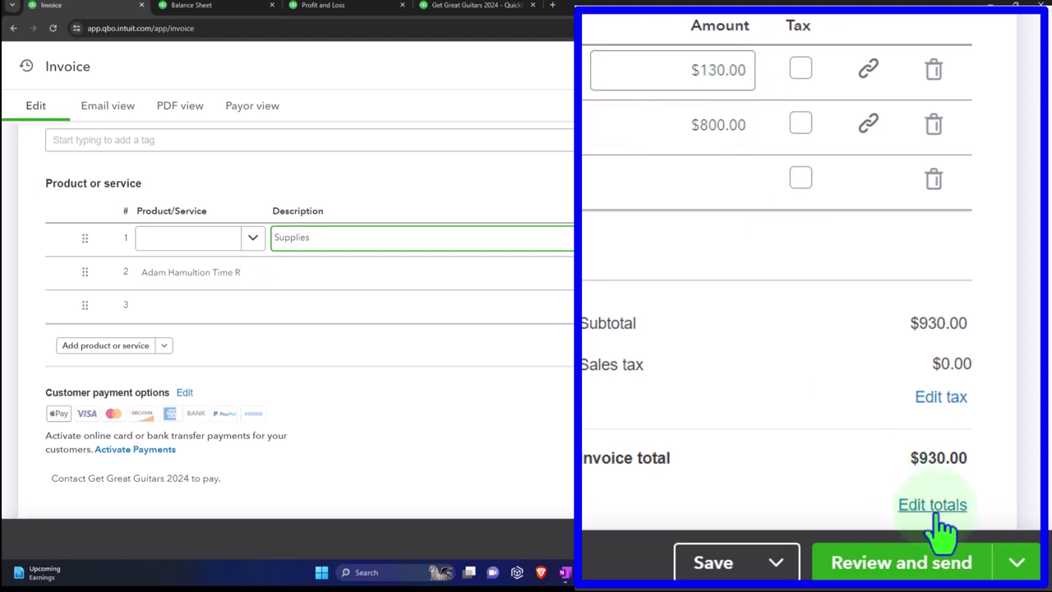
left_click(776, 563)
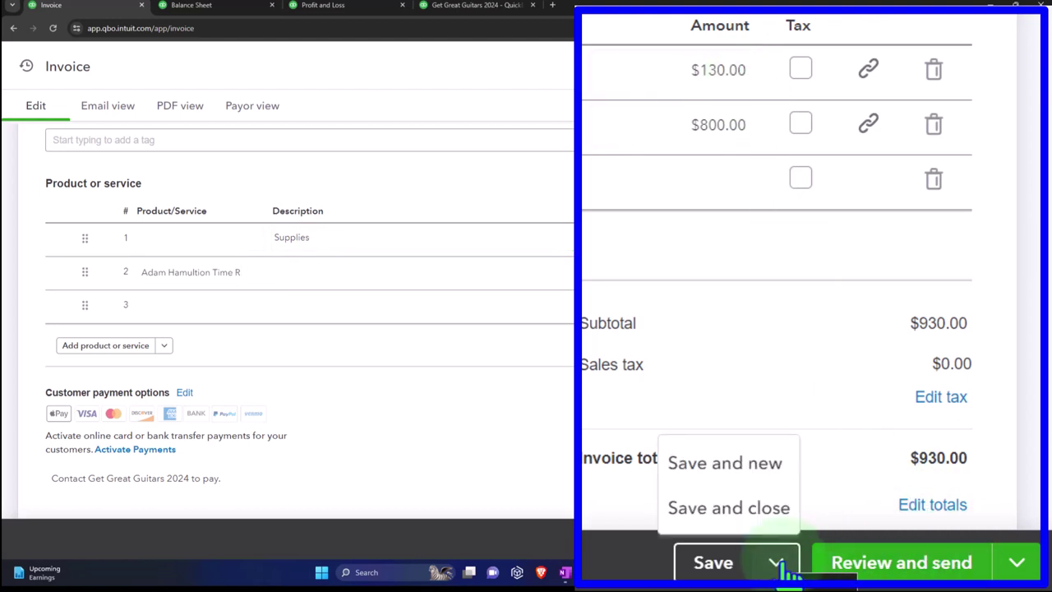
left_click(732, 510)
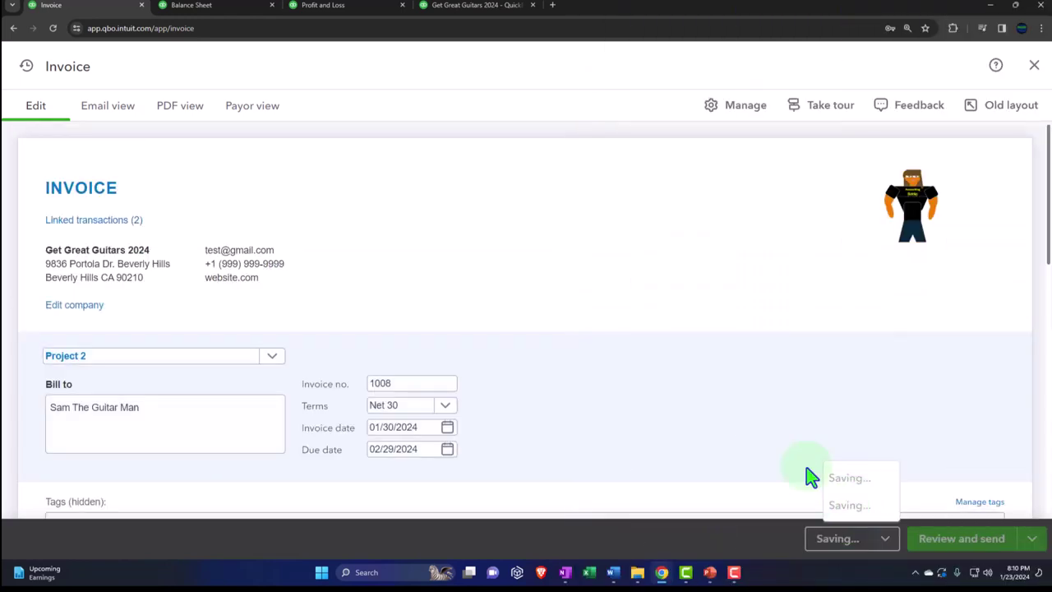
scroll(723, 435, "down", 3)
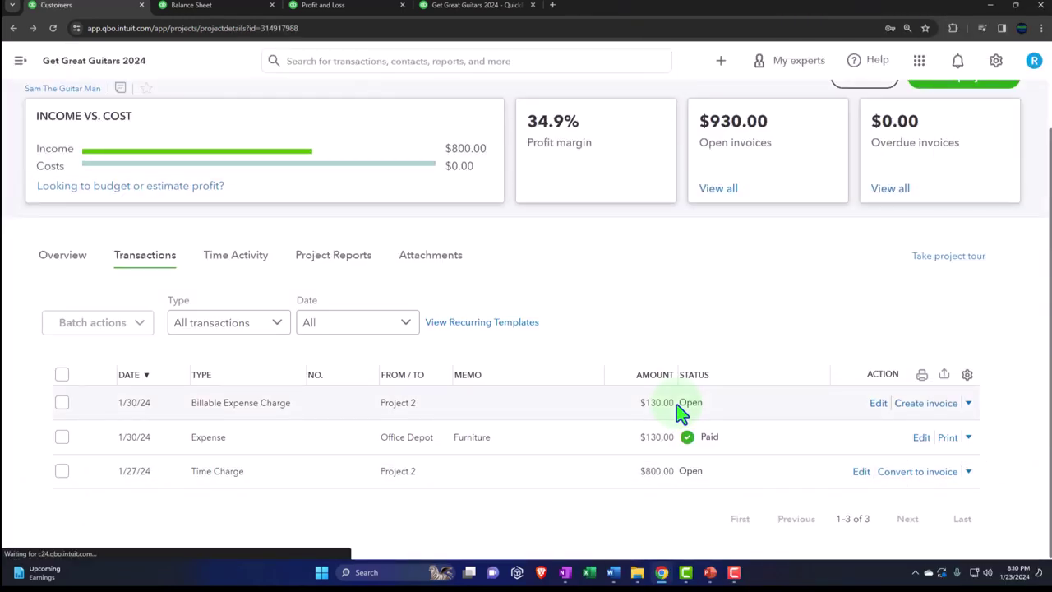
Step: Rerun the balance sheet report as of January 31, 2024 to include the new invoice
left_click(218, 7)
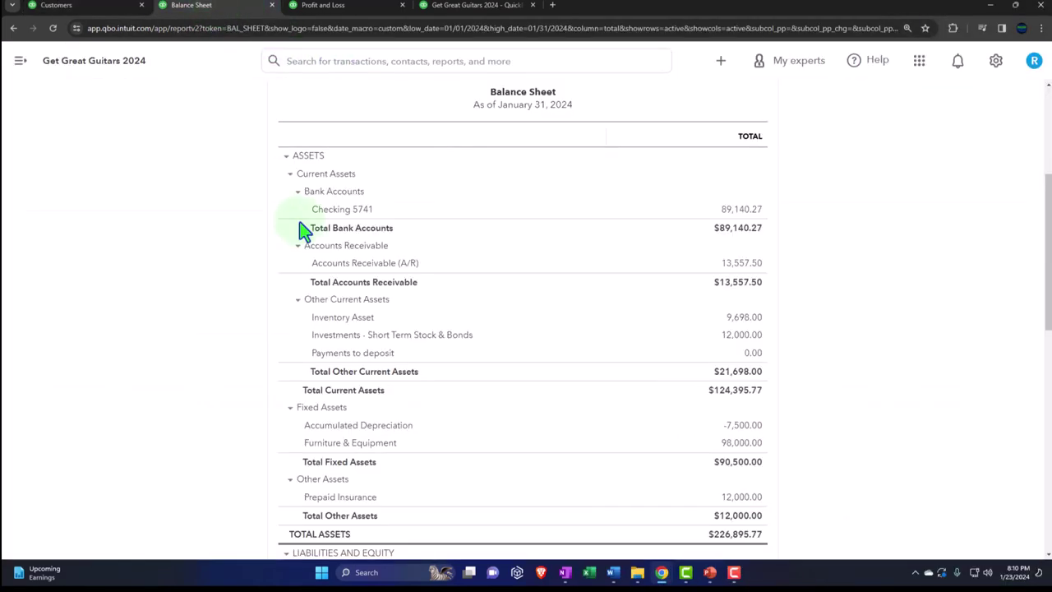
scroll(304, 230, "up", 5)
left_click(606, 216)
scroll(618, 321, "down", 2)
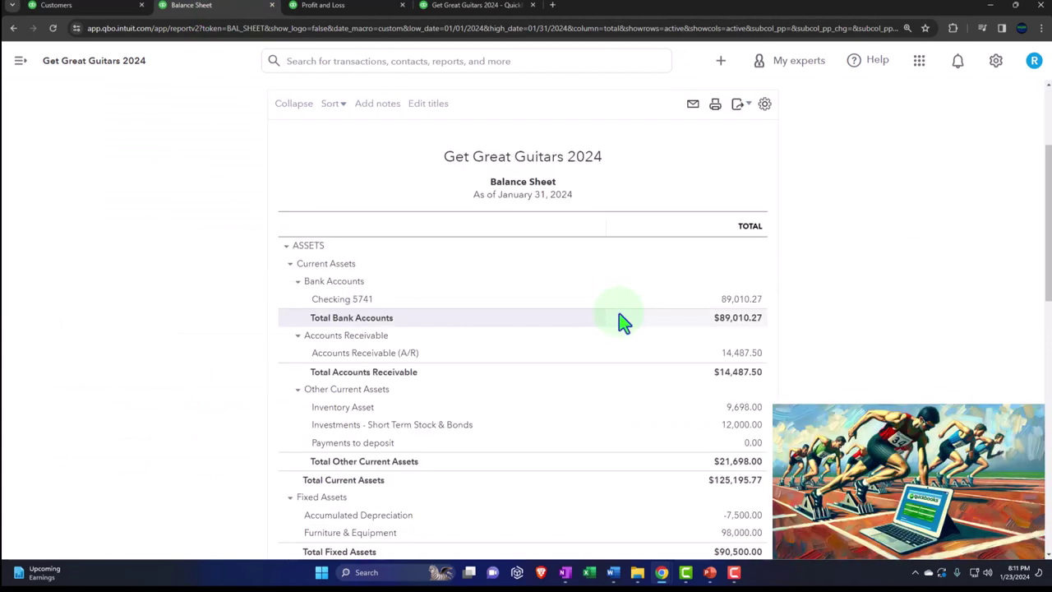
key("ctrl+plus")
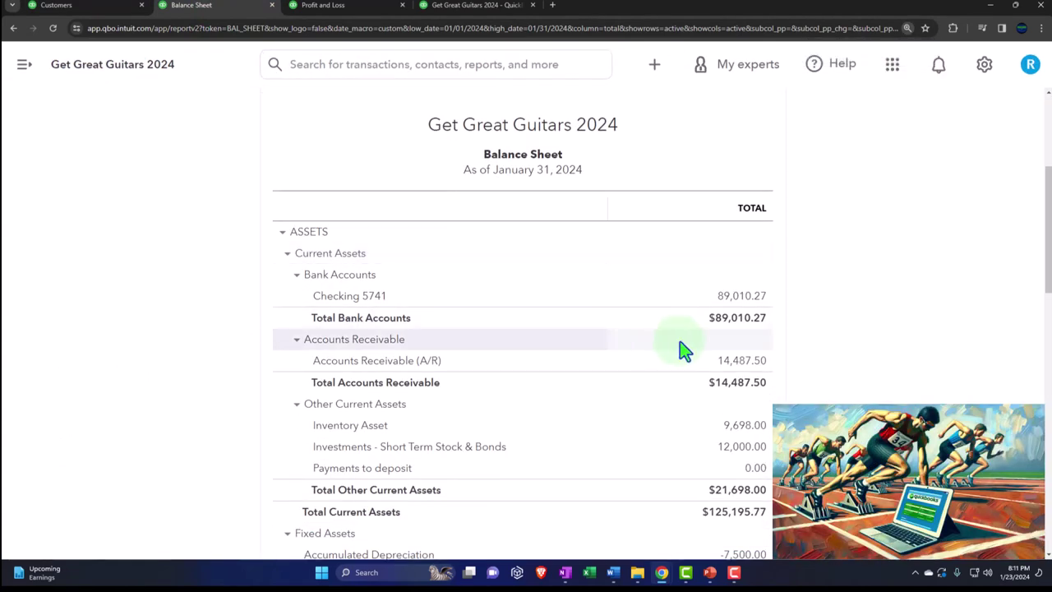
Step: Examine the transactions behind Accounts Receivable on the balance sheet, and return to the report
scroll(679, 341, "down", 1)
left_click(735, 309)
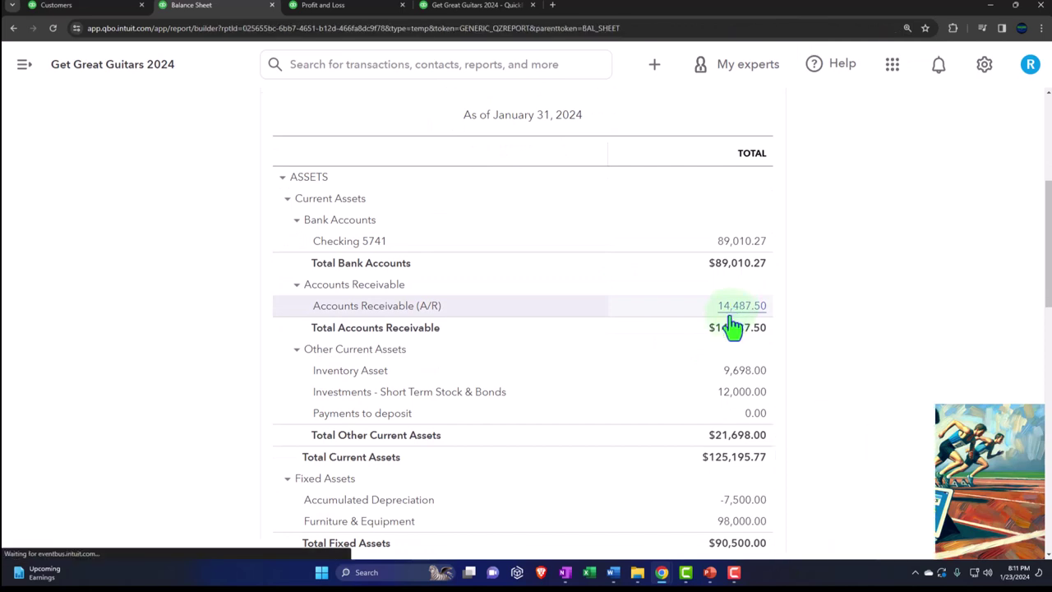
key("ctrl+minus")
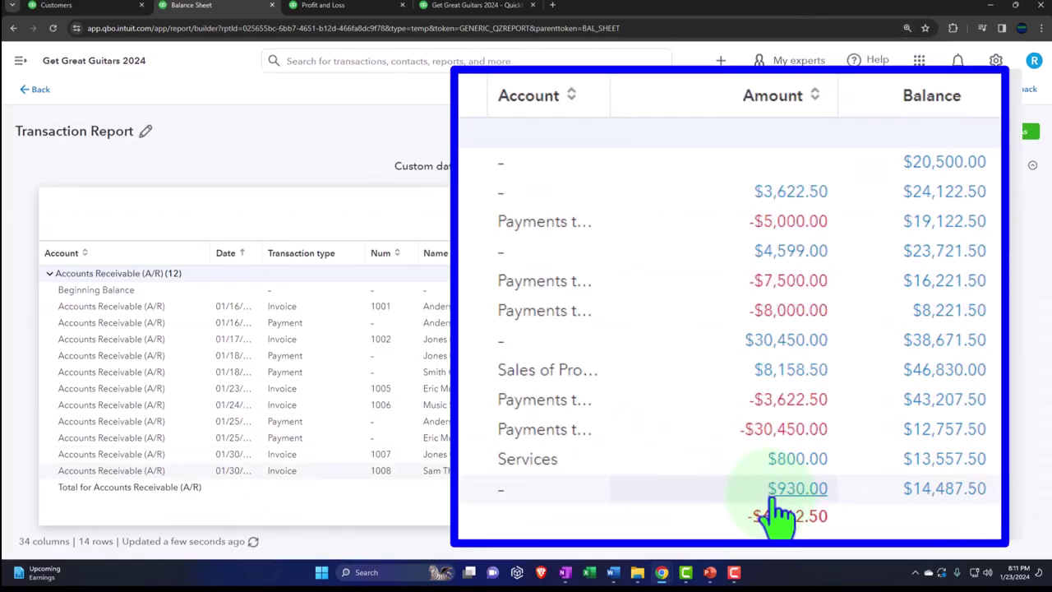
left_click(32, 92)
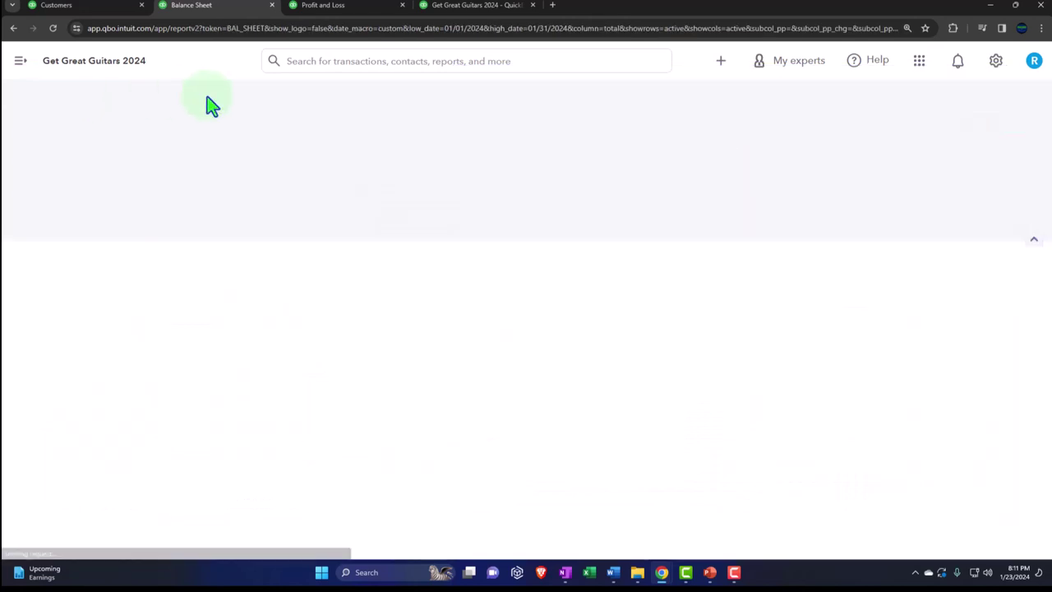
Step: Rerun the January 2024 profit and loss report to include the new invoice
left_click(313, 6)
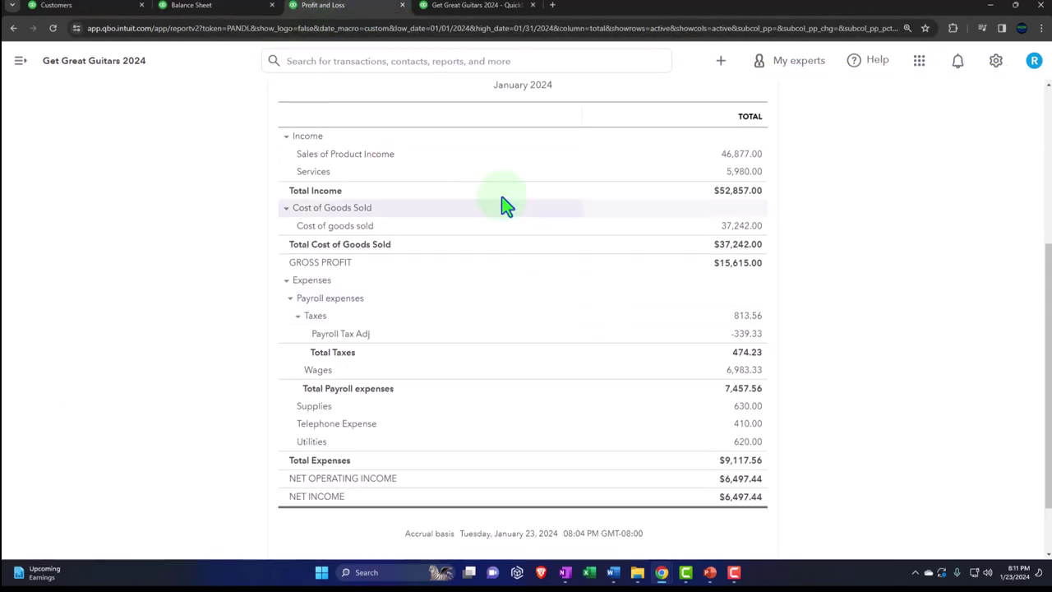
scroll(583, 305, "up", 5)
left_click(631, 215)
scroll(618, 370, "down", 1)
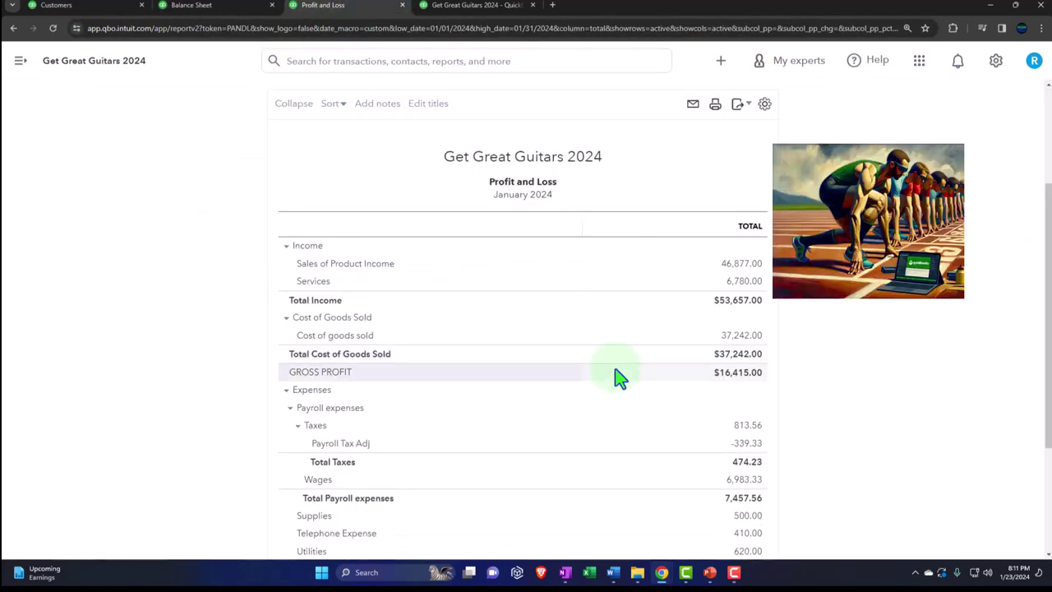
Step: Examine the transactions behind Services income with the Name column widened, and return to the profit and loss report
key("ctrl+plus")
left_click(751, 329)
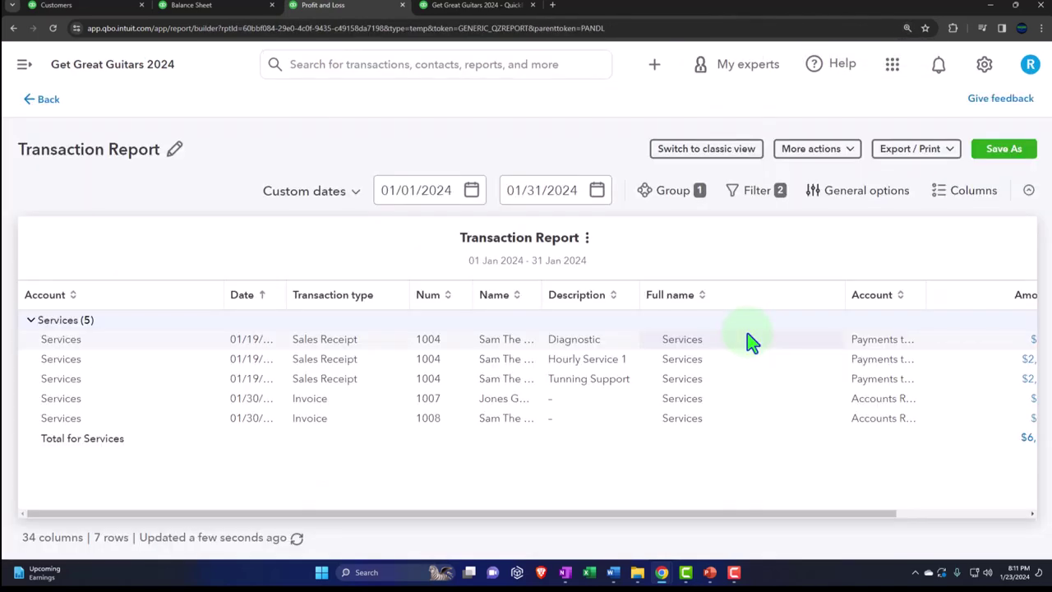
key("ctrl+minus")
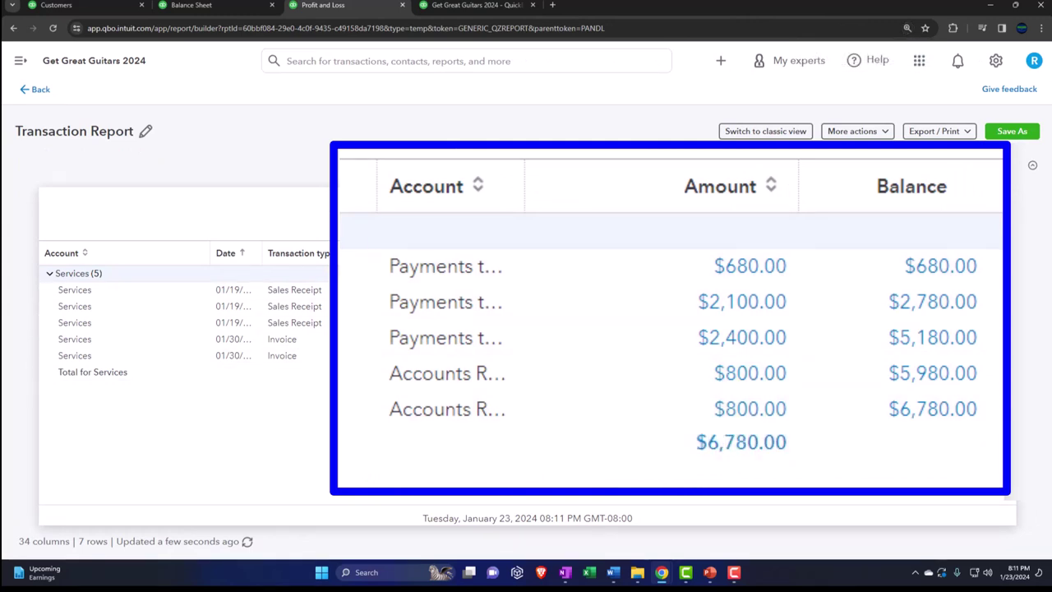
left_click_drag(468, 248, 513, 248)
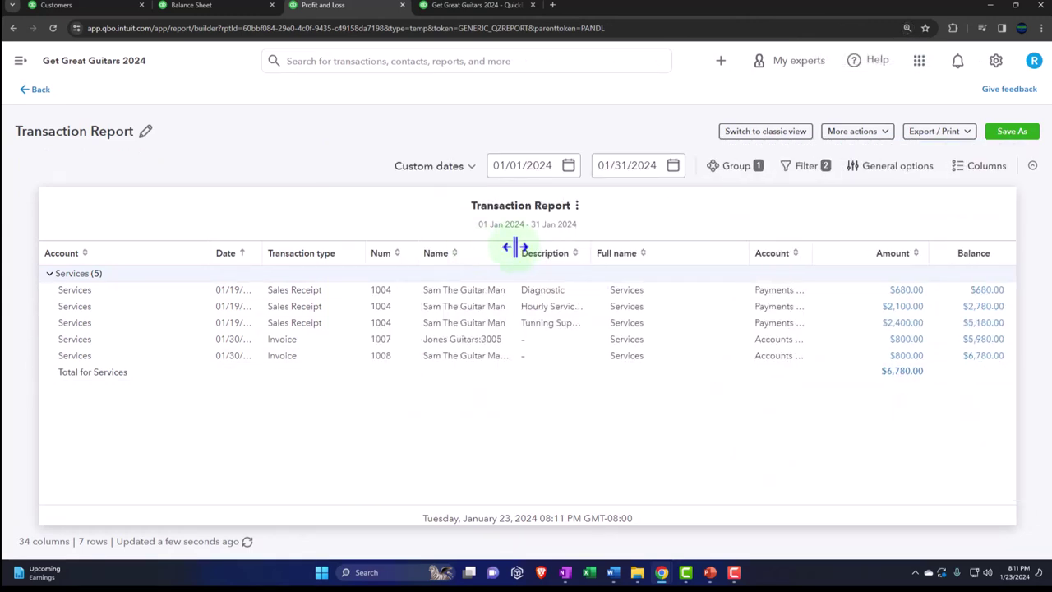
left_click(31, 89)
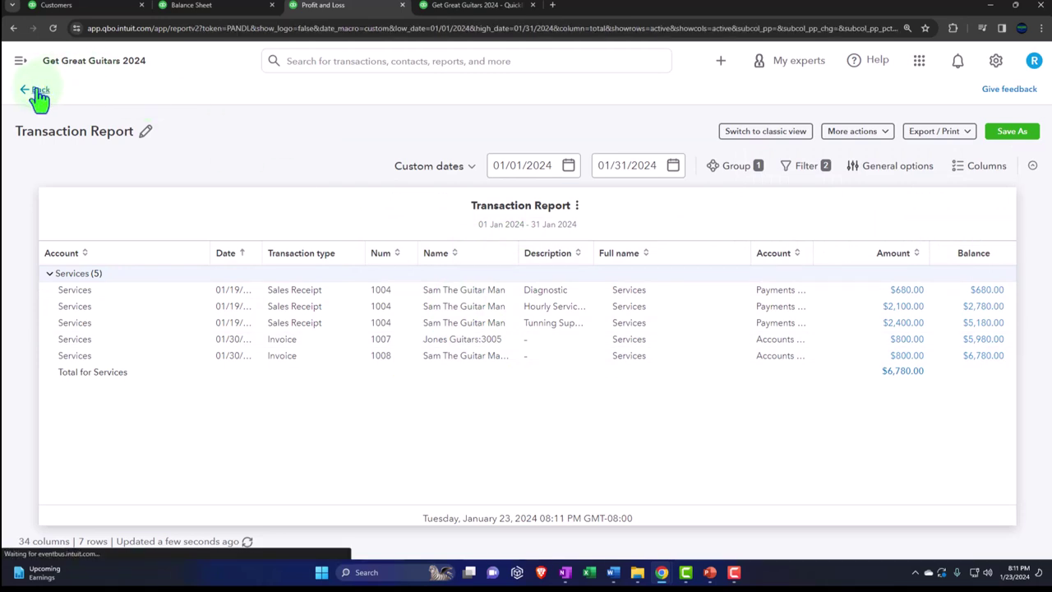
Step: Examine the transactions behind the Supplies expense, and return to the profit and loss report
scroll(188, 266, "down", 3)
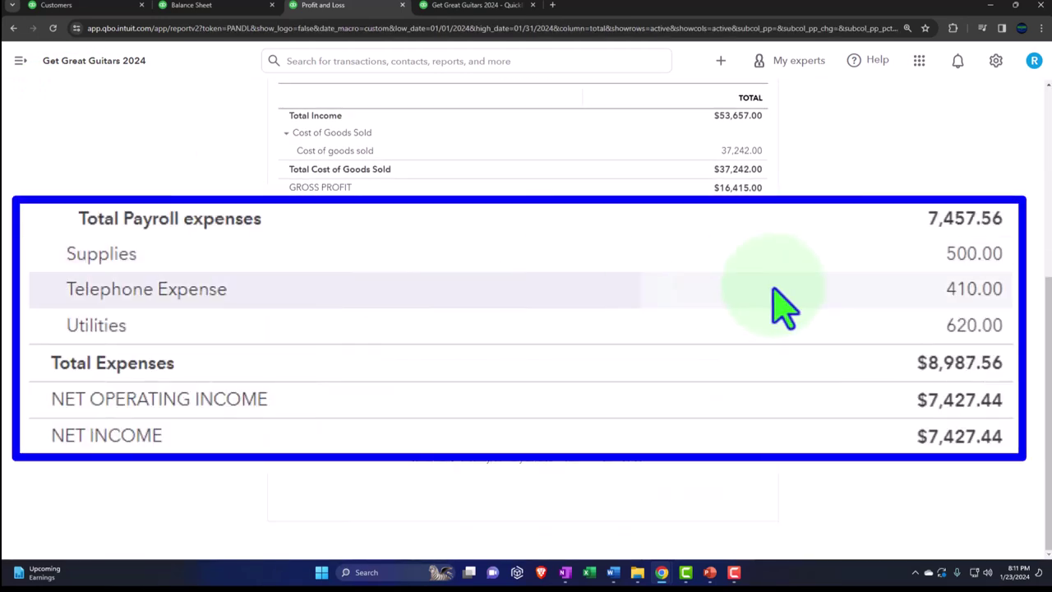
left_click(959, 268)
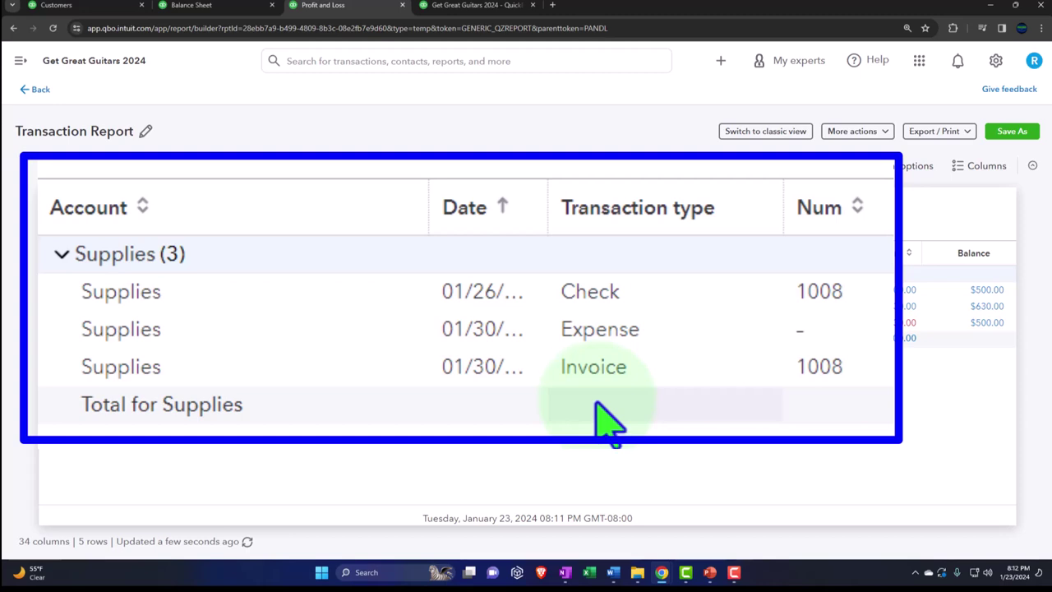
left_click(35, 89)
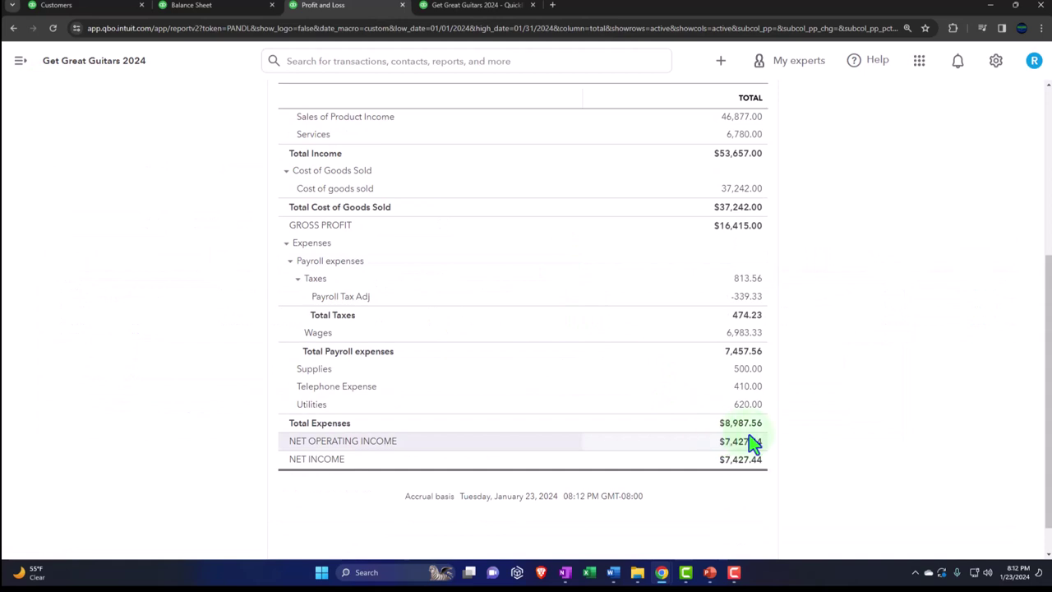
scroll(748, 434, "up", 1)
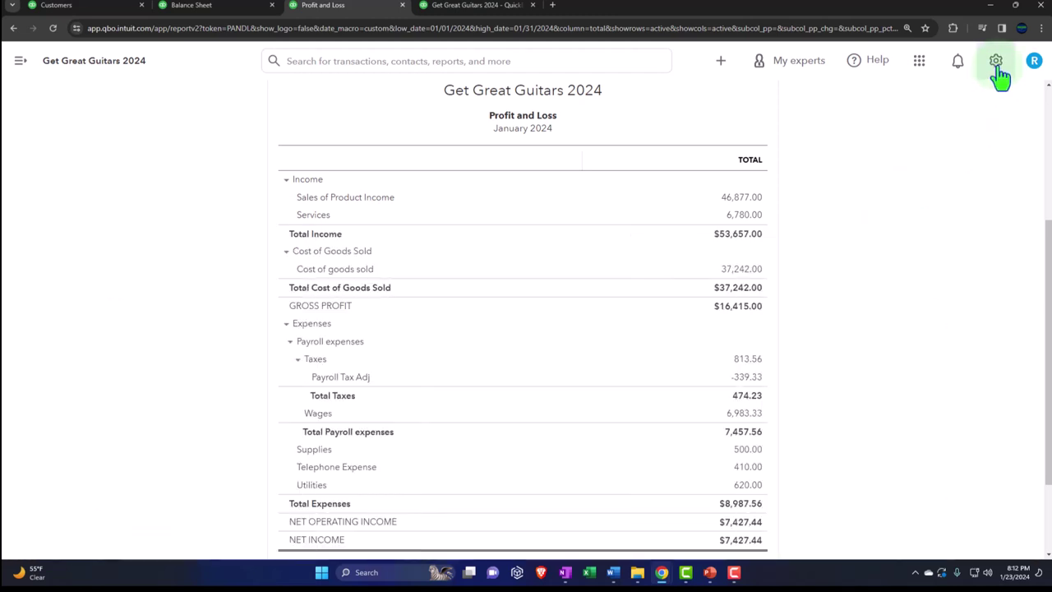
Step: Turn on tracking of billable expenses and items as income in a single account in the company's expense settings, and save
left_click(996, 64)
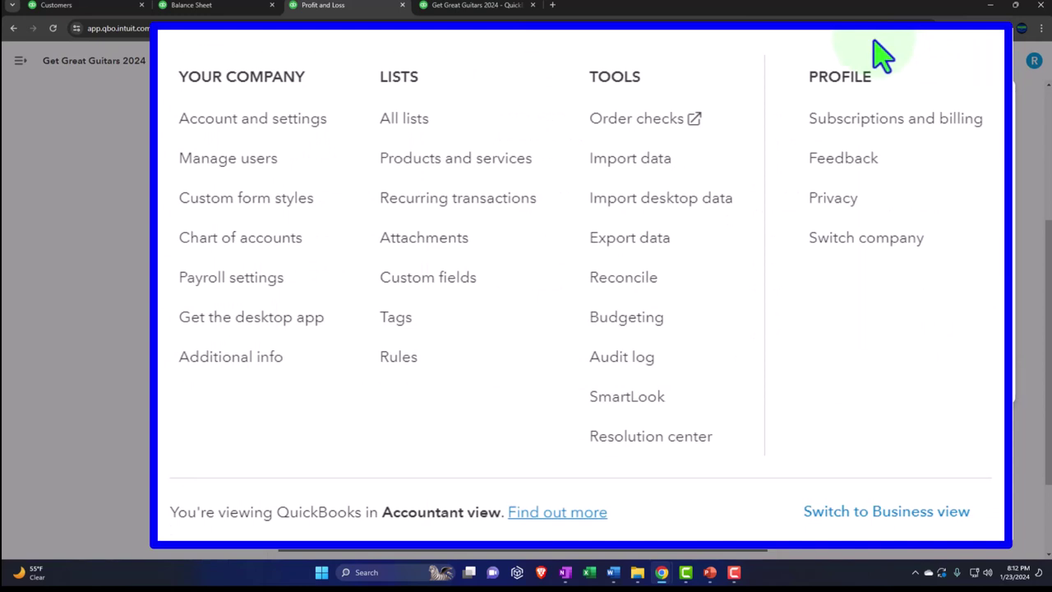
left_click(284, 120)
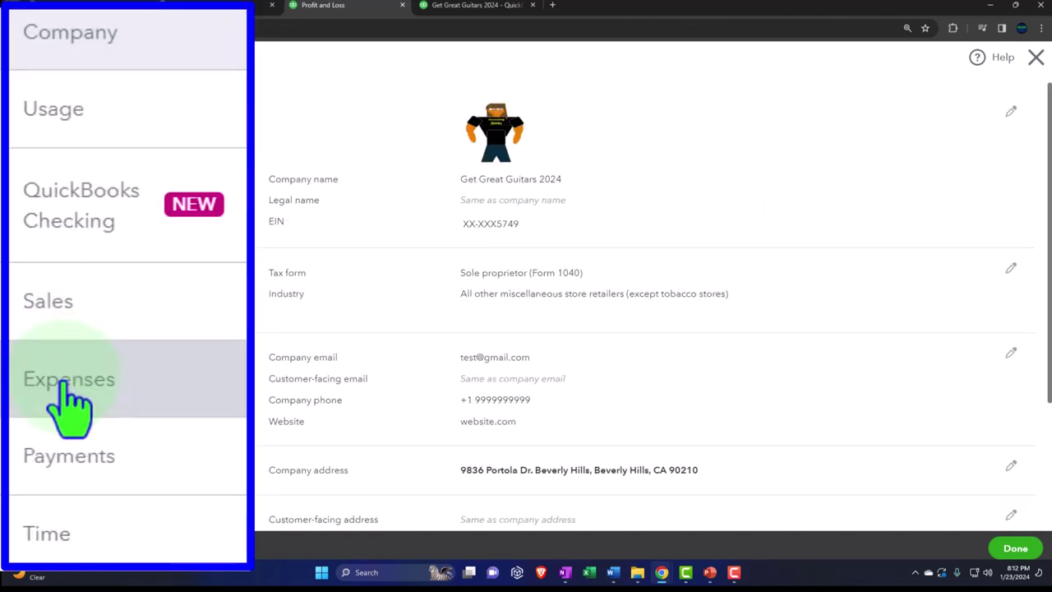
left_click(64, 384)
left_click(393, 181)
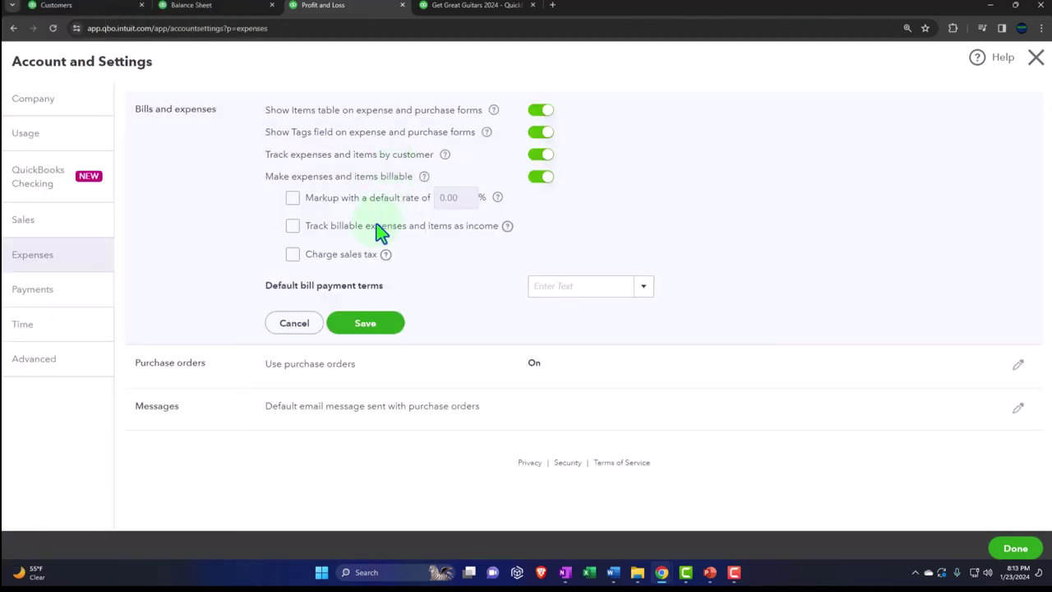
left_click(292, 226)
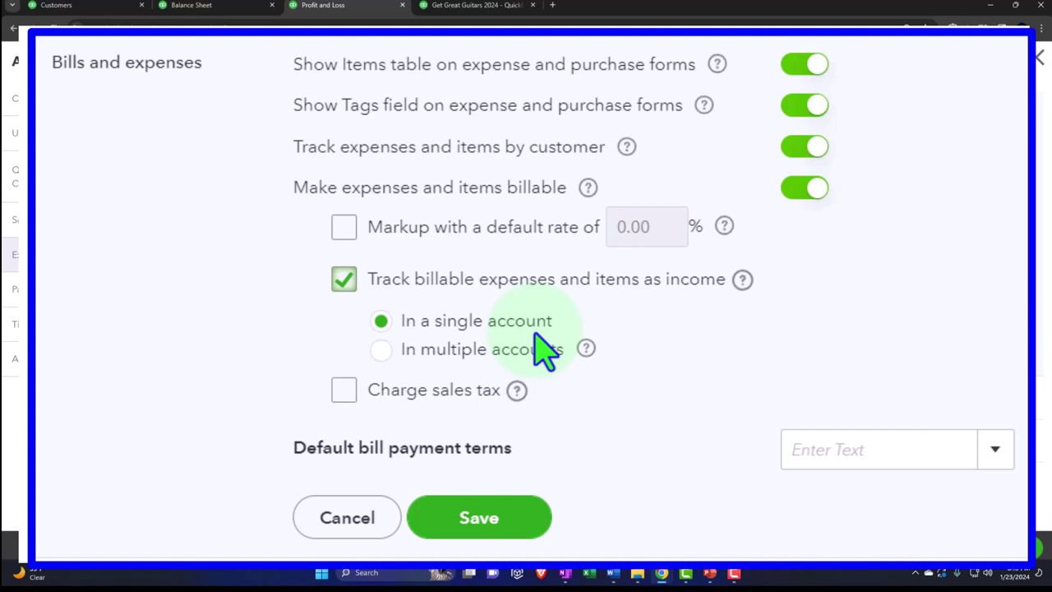
left_click(476, 524)
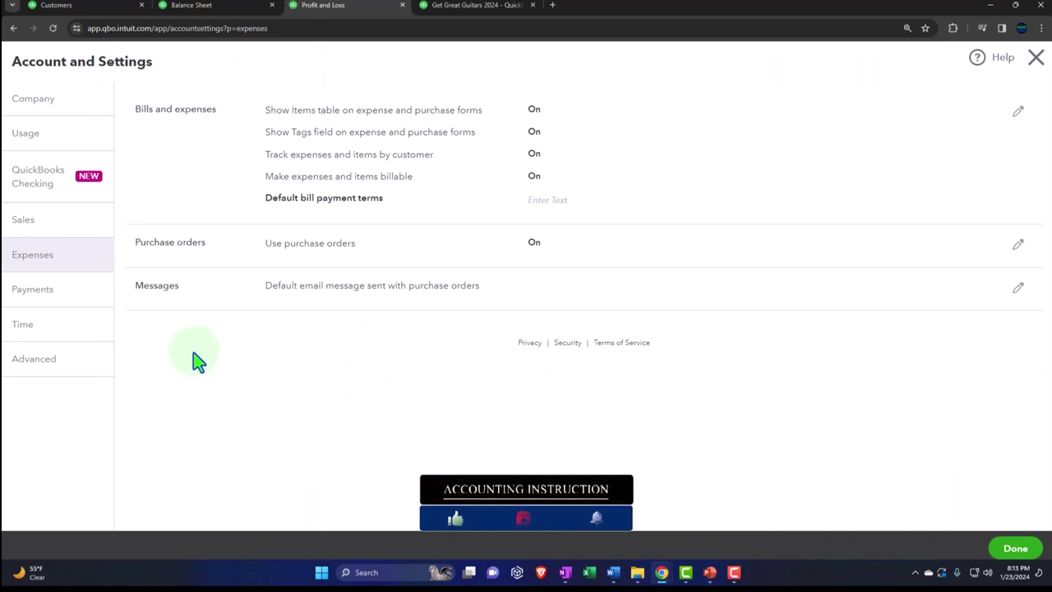
Step: Check the billable expense income account and its alternatives in the advanced chart of accounts settings, without changing it
left_click(78, 516)
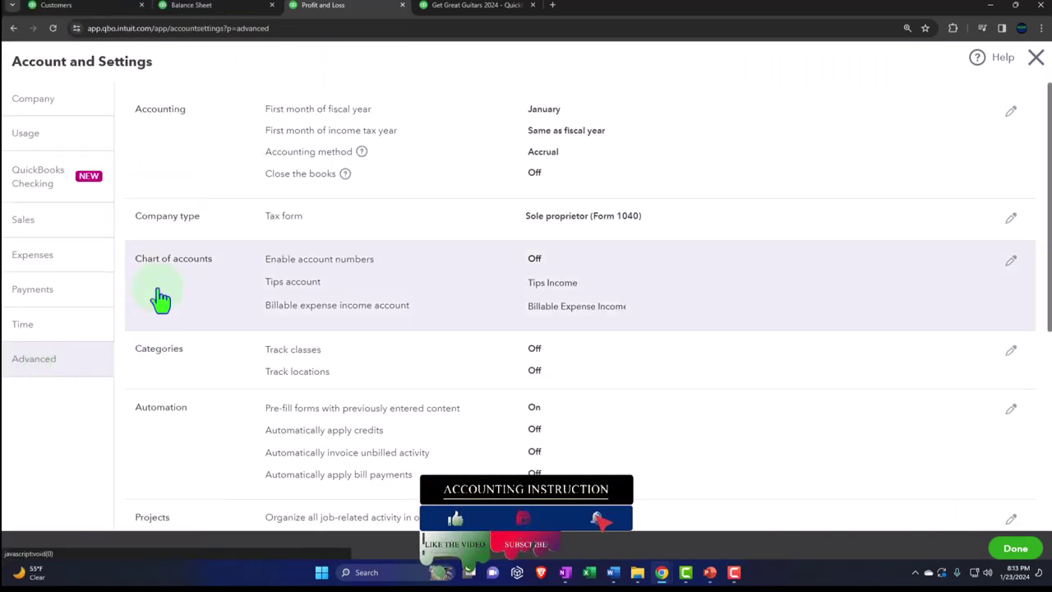
left_click(212, 313)
left_click(648, 322)
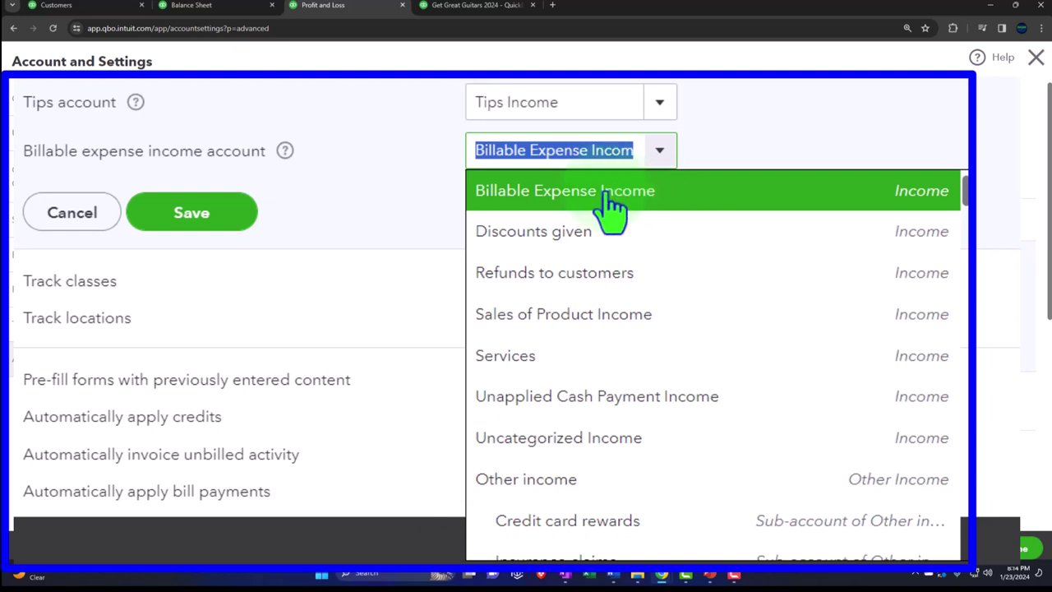
left_click(435, 176)
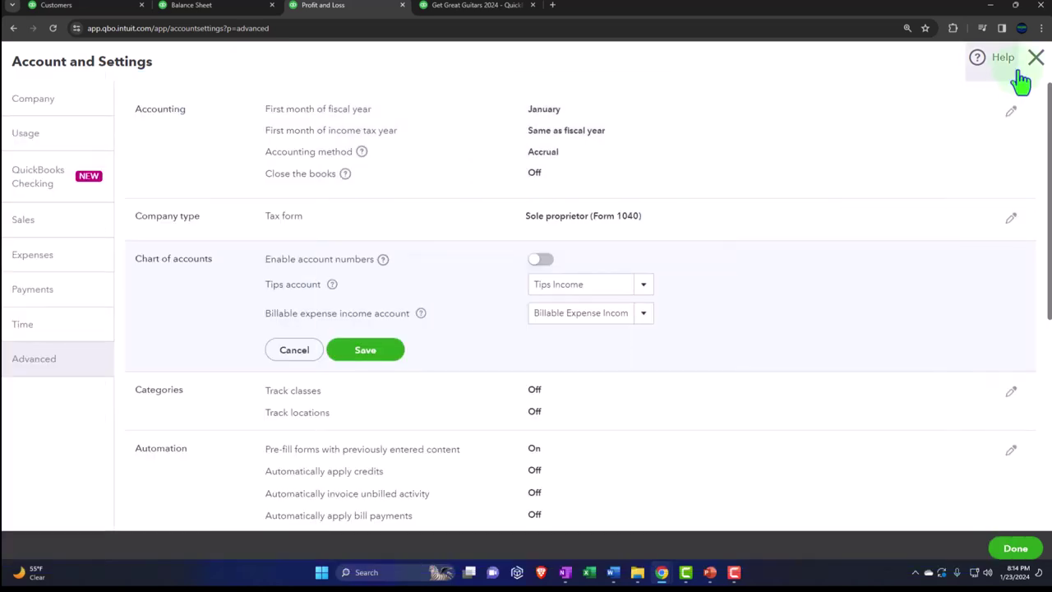
Step: Close the company settings and start a new expense with Office Depot as the payee
left_click(1035, 57)
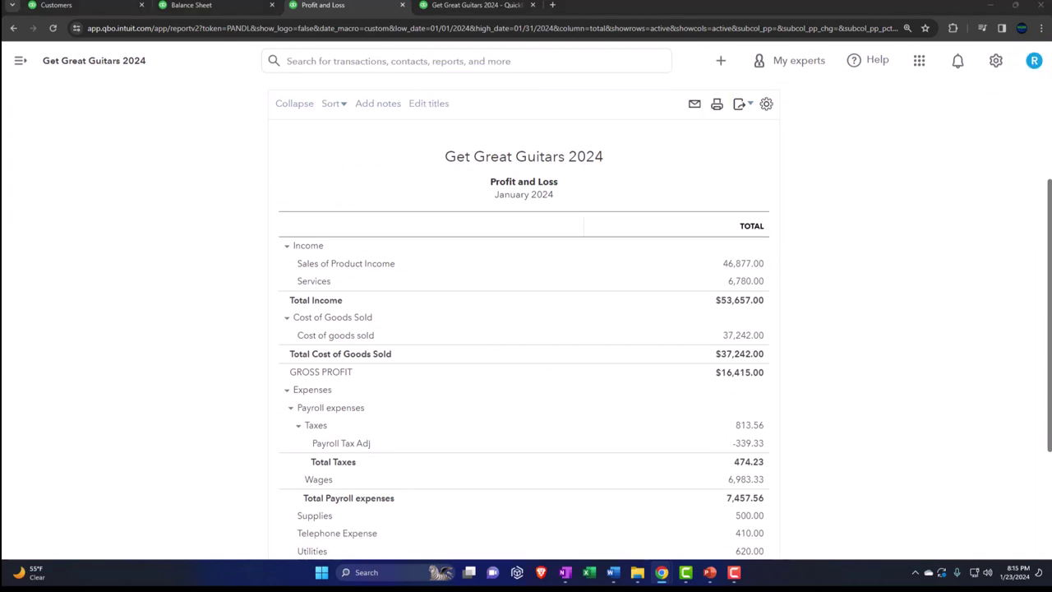
left_click(101, 4)
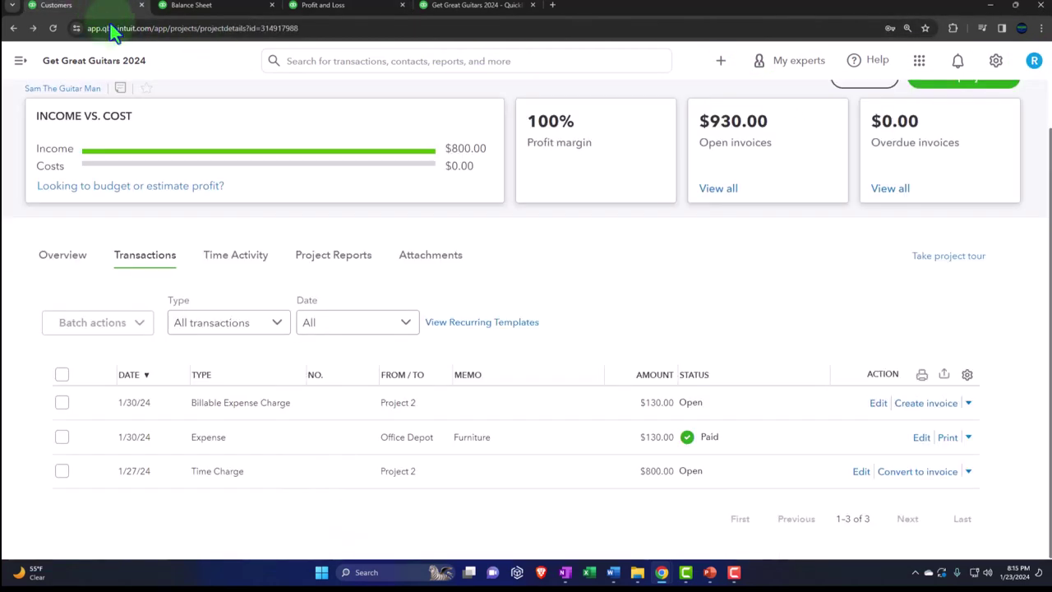
left_click(722, 59)
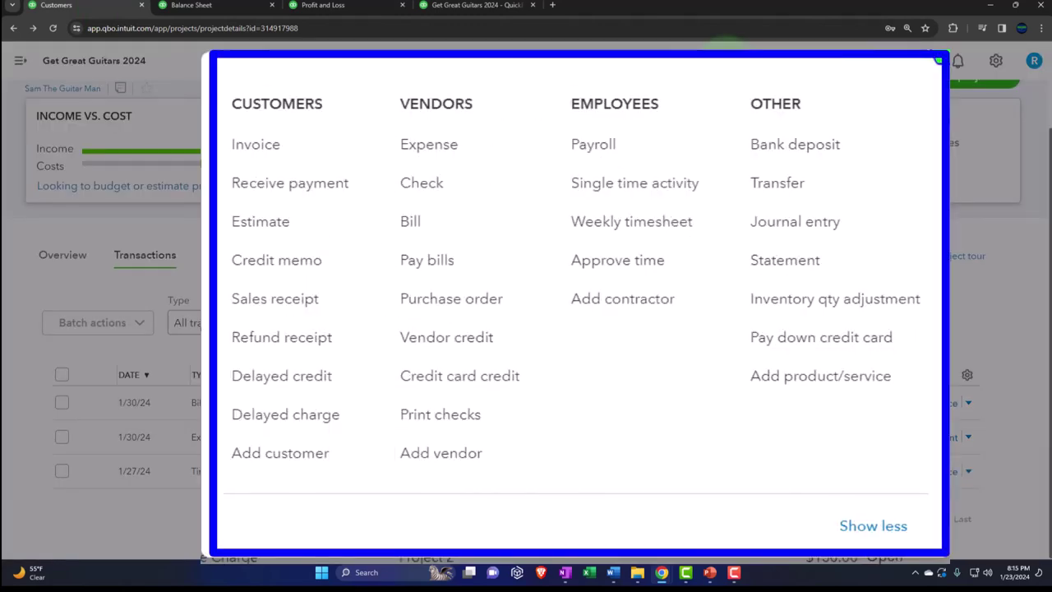
left_click(464, 146)
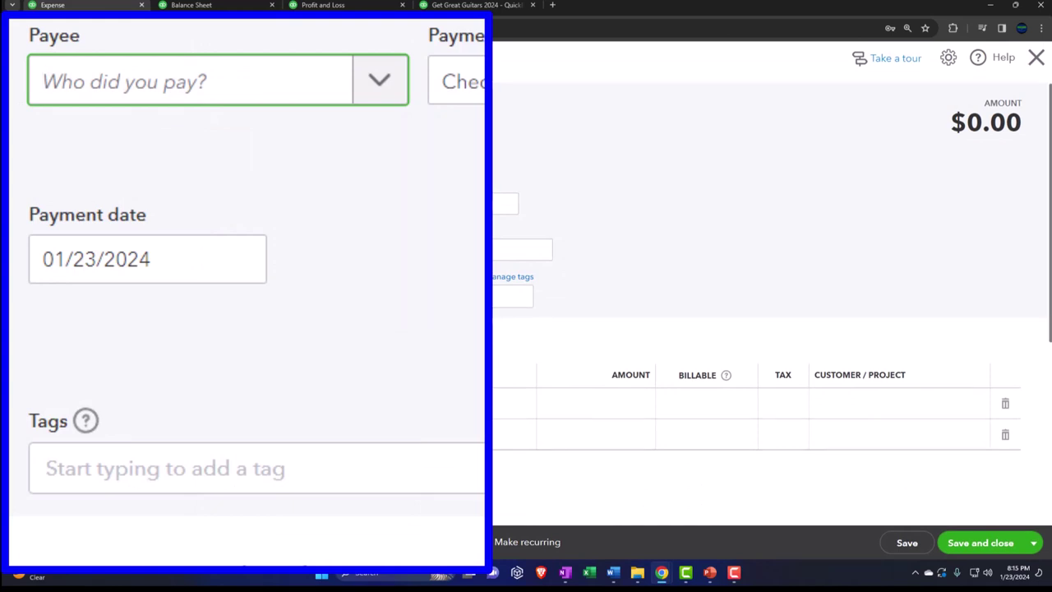
type("Off")
key("Down")
key("Down")
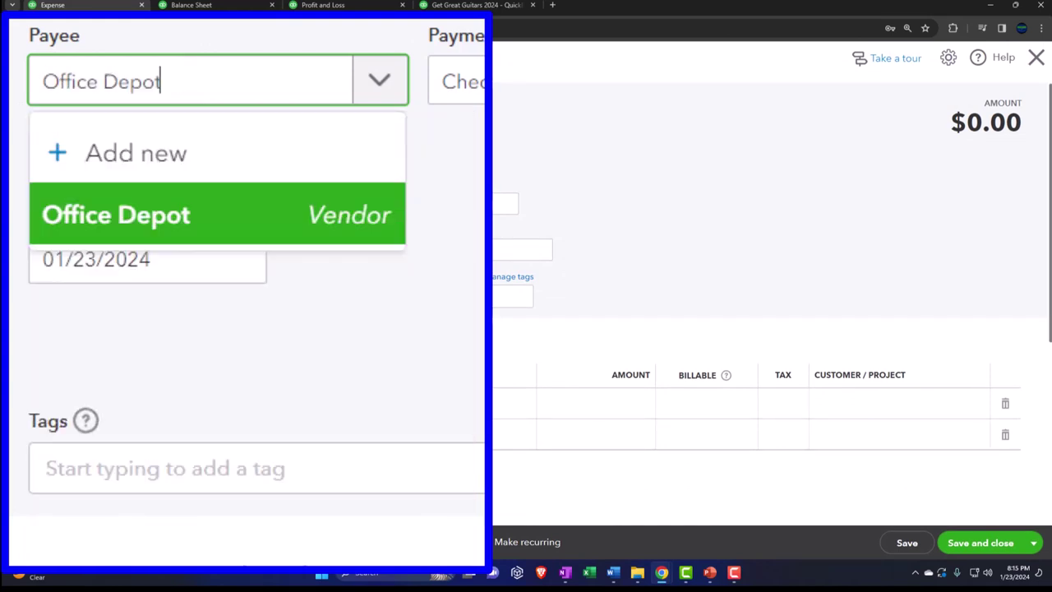
Step: Set the expense's payment date to 01/30/2024
key("Tab")
key("Tab")
key("plus")
key("plus")
key("plus")
key("plus")
key("plus")
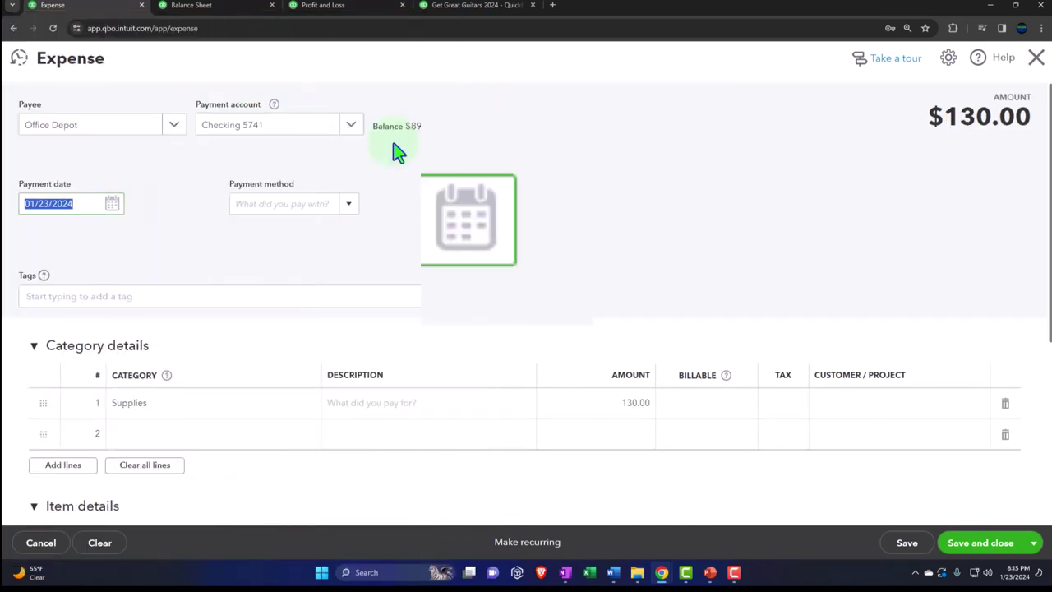
key("plus")
key("plus")
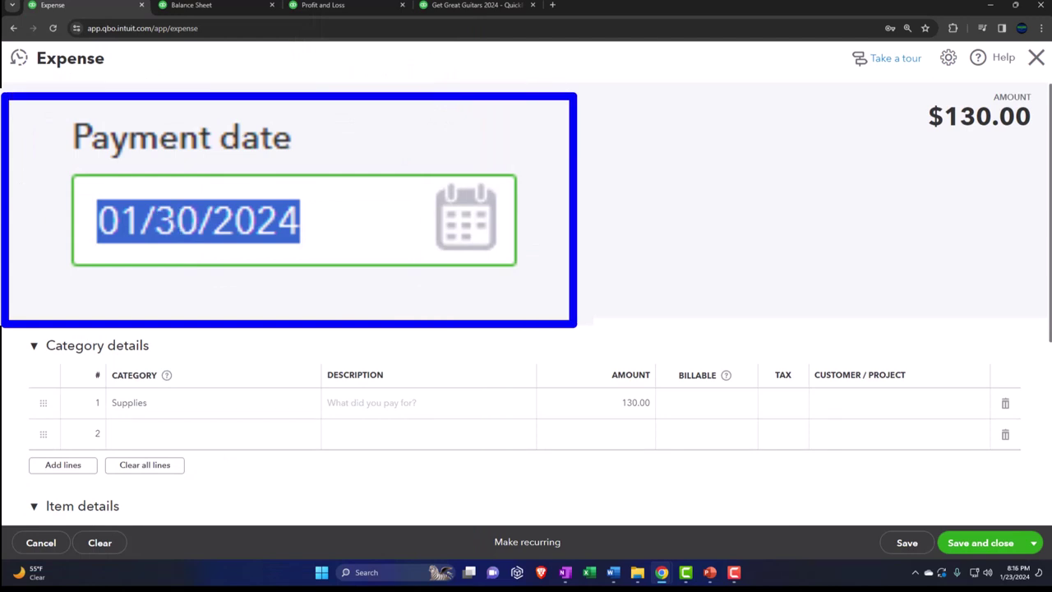
Step: Describe the first category line as Supplies and set its amount to 20
key("Tab")
key("Tab")
key("Tab")
key("Tab")
key("Tab")
key("Tab")
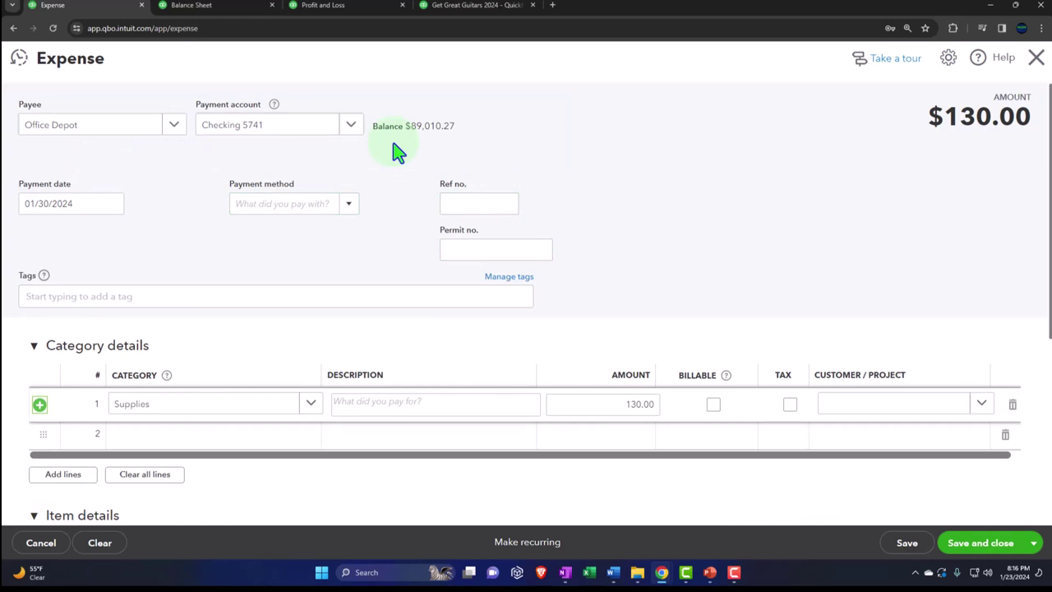
key("Tab")
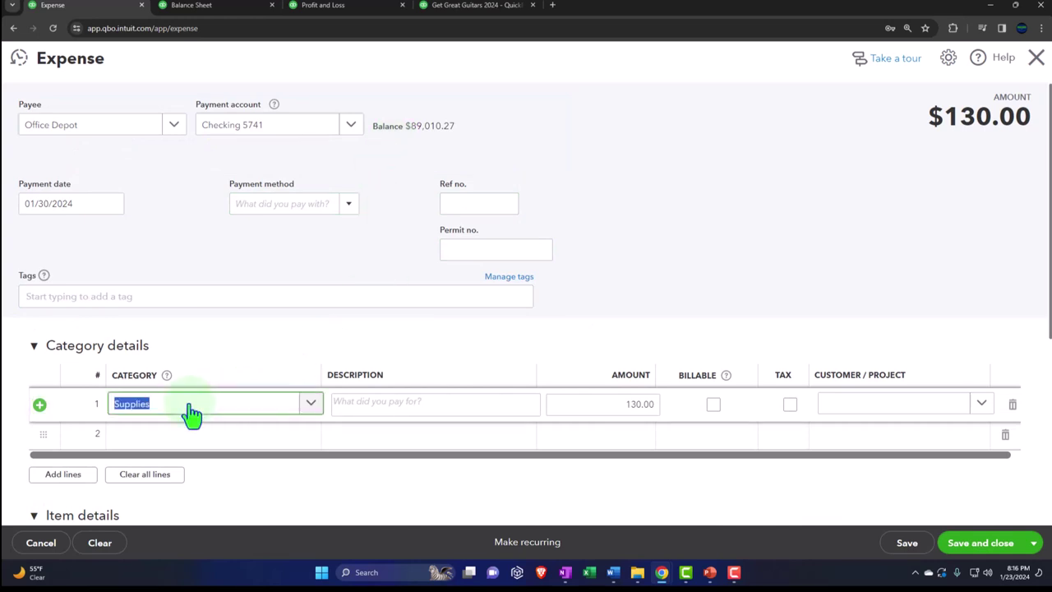
key("Tab")
type("Supplies")
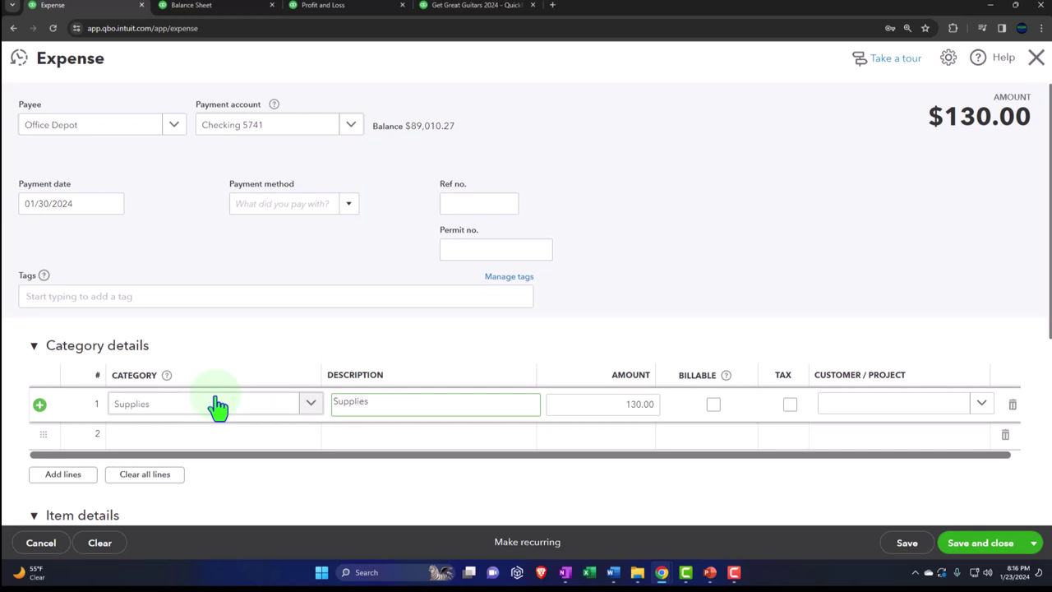
key("Tab")
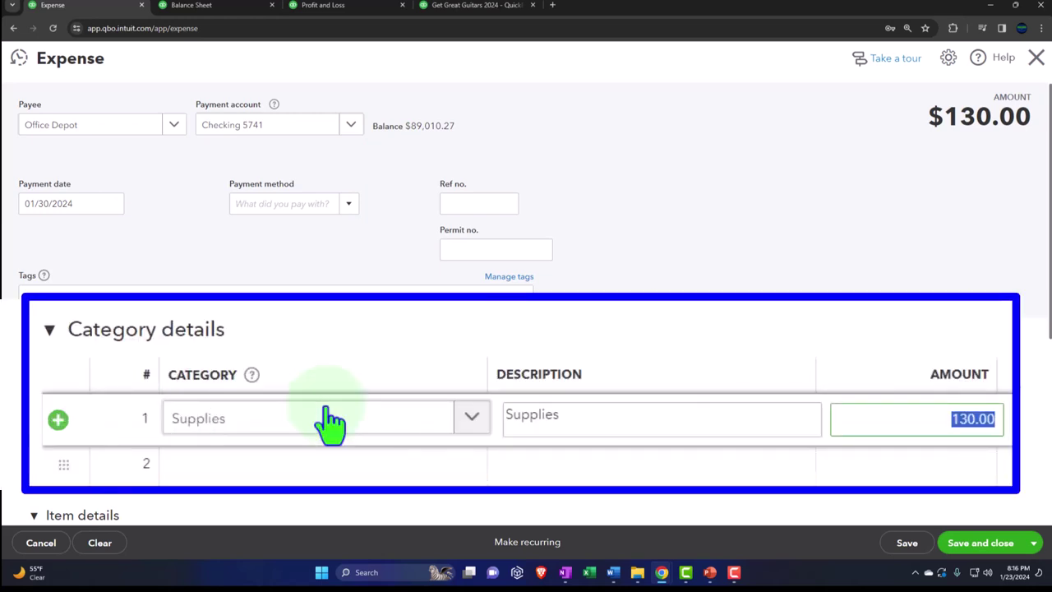
type("20")
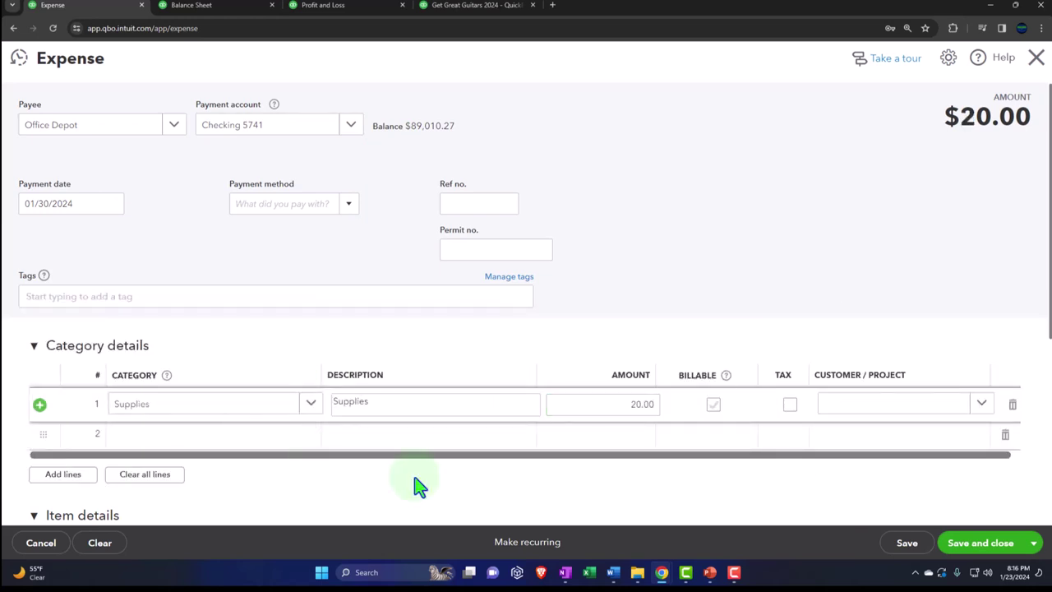
Step: Mark the Supplies line as billable and assign it to the Jones Guitars sub-customer 3005
left_click(714, 406)
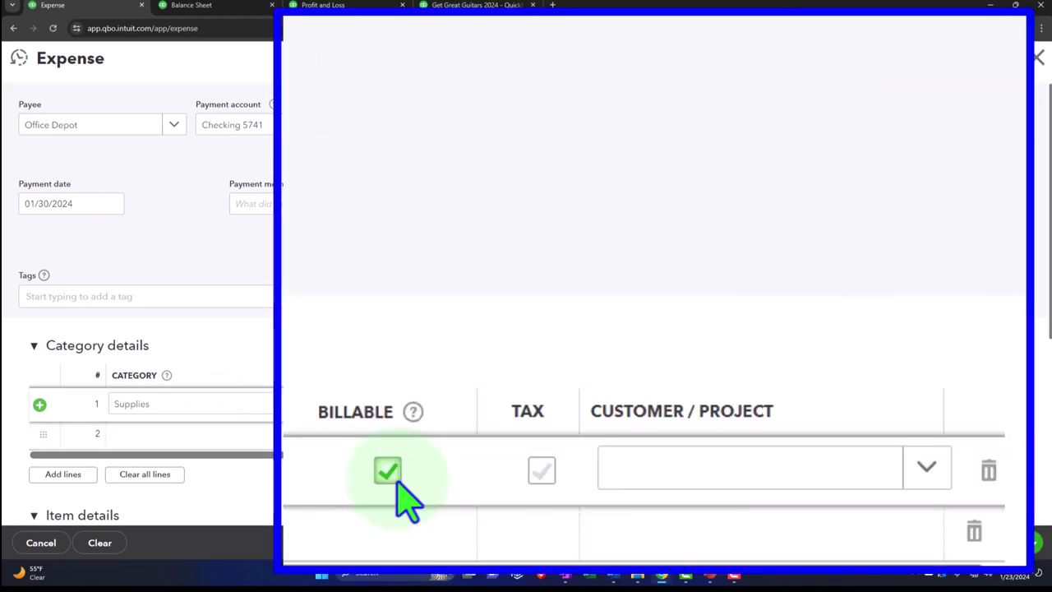
type("3005")
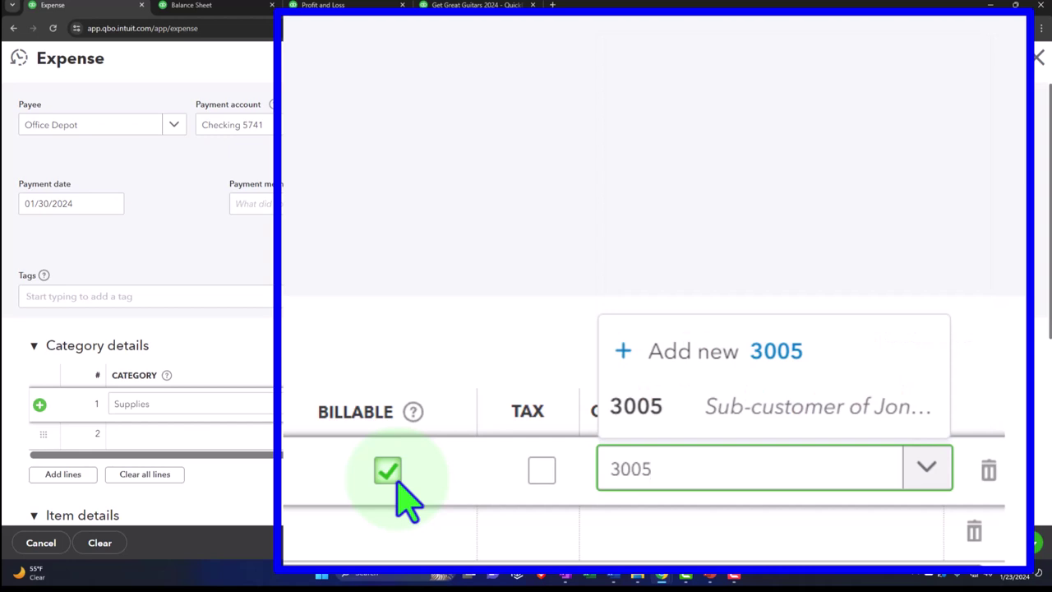
key("Return")
scroll(728, 357, "down", 1)
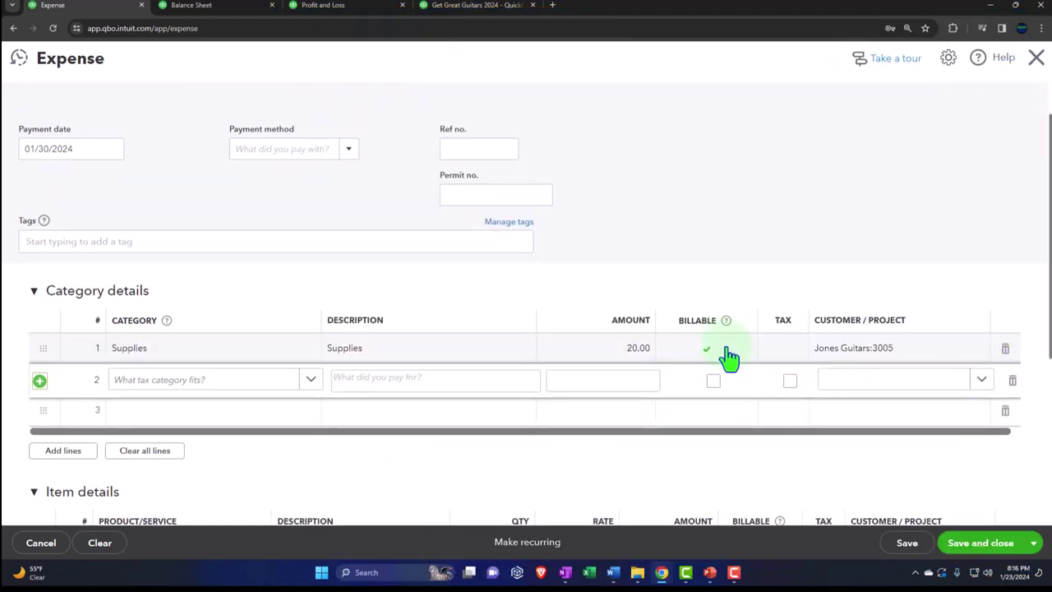
scroll(728, 357, "down", 1)
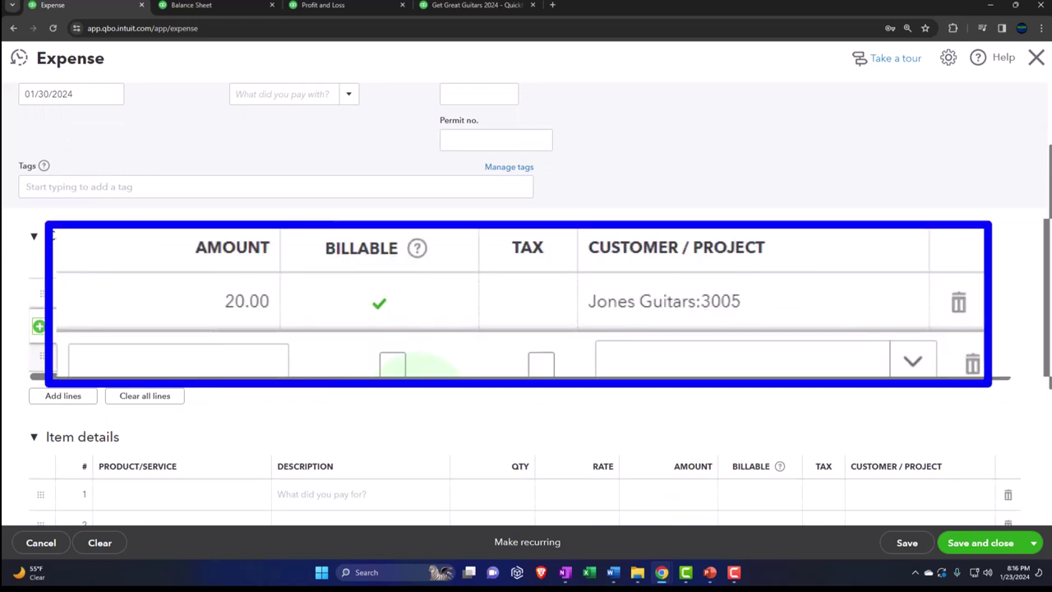
Step: Set the Supplies line's amount to 200.00, then save and close the expense
left_click(240, 304)
type("2")
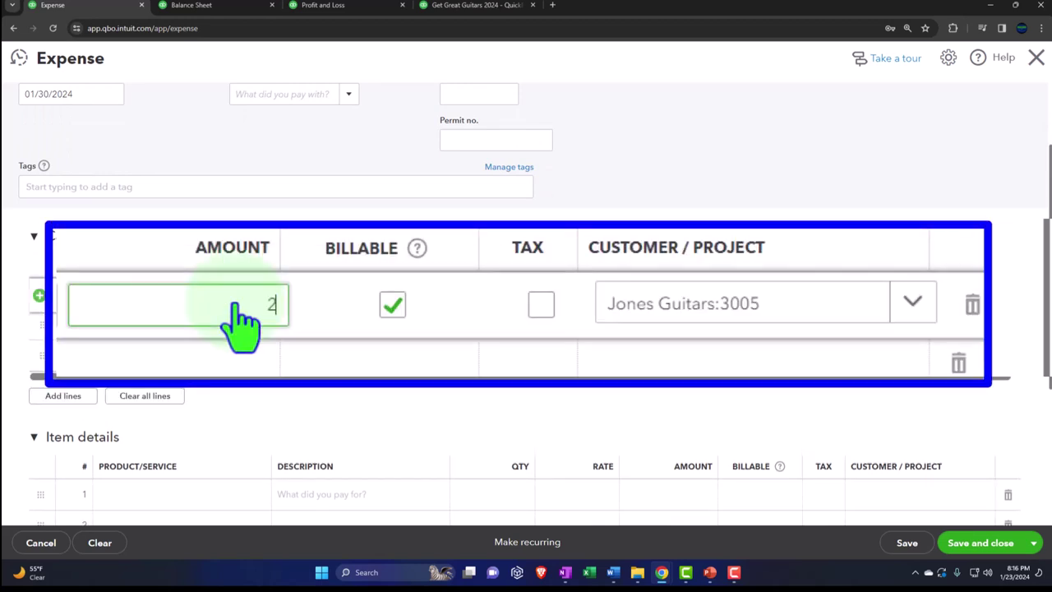
type("000")
key("Tab")
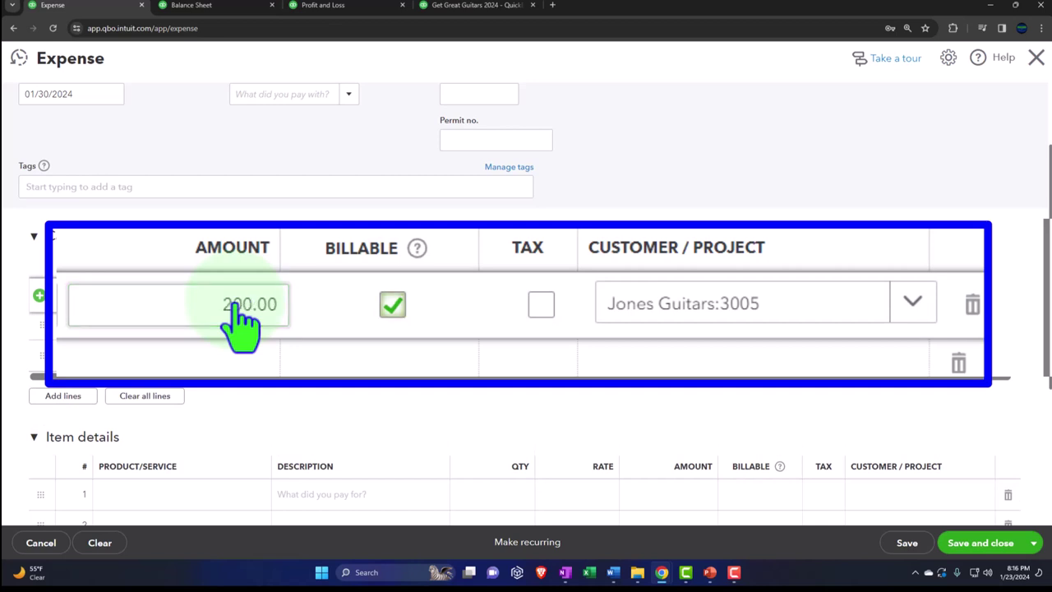
key("Tab")
key("Tab")
key("Tab")
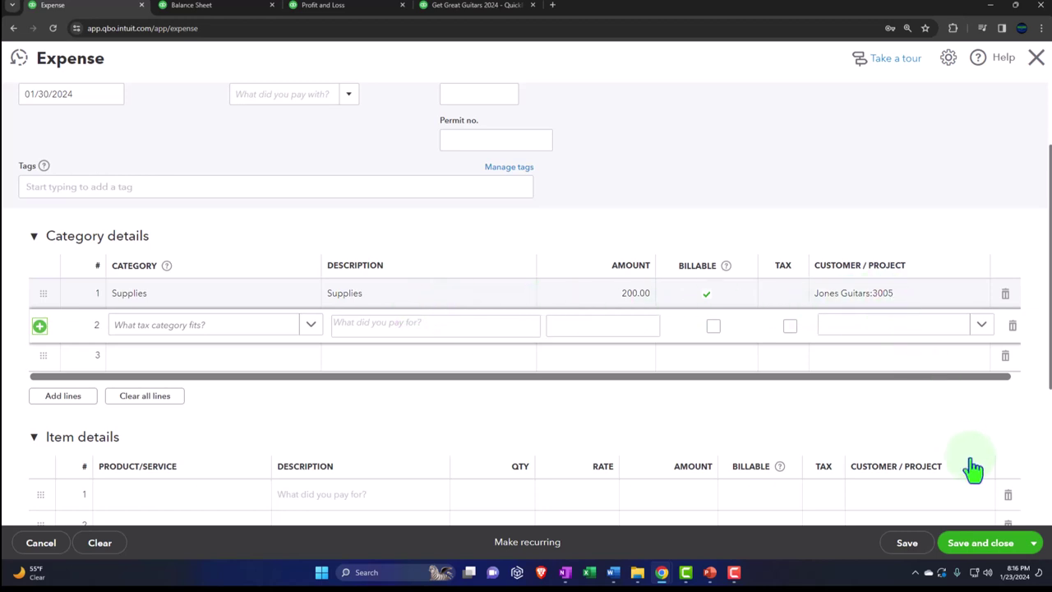
left_click(982, 546)
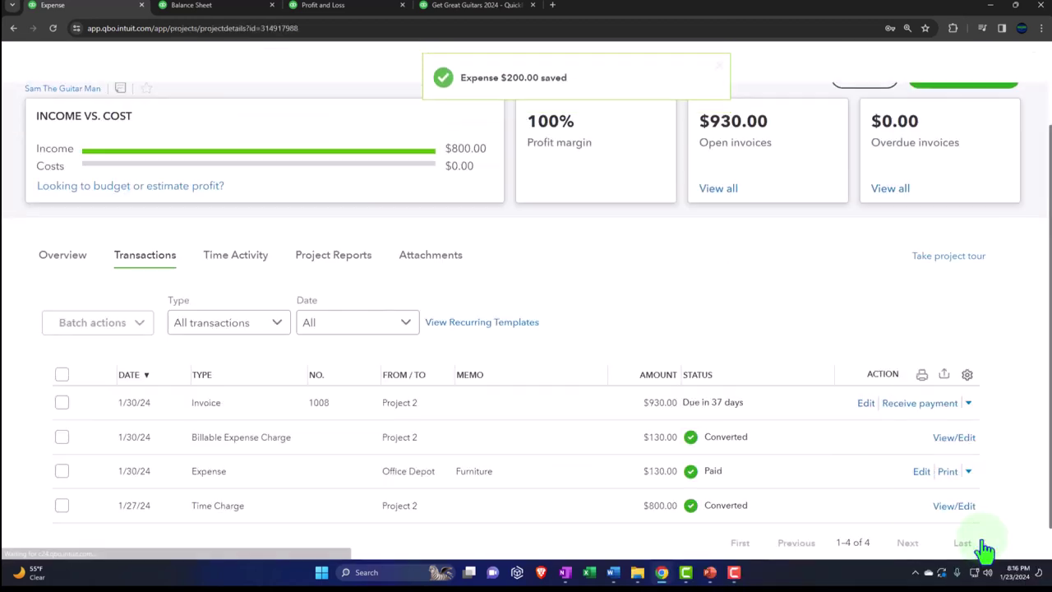
Step: Rerun the profit and loss report, examine the transactions behind the Supplies expense, and return to the report
left_click(359, 6)
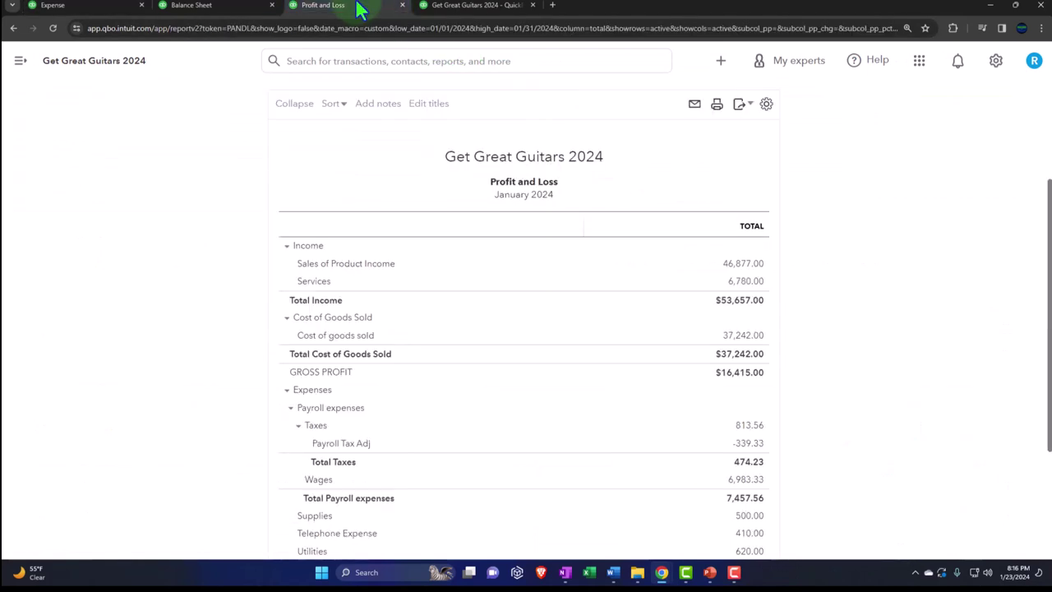
scroll(673, 223, "up", 2)
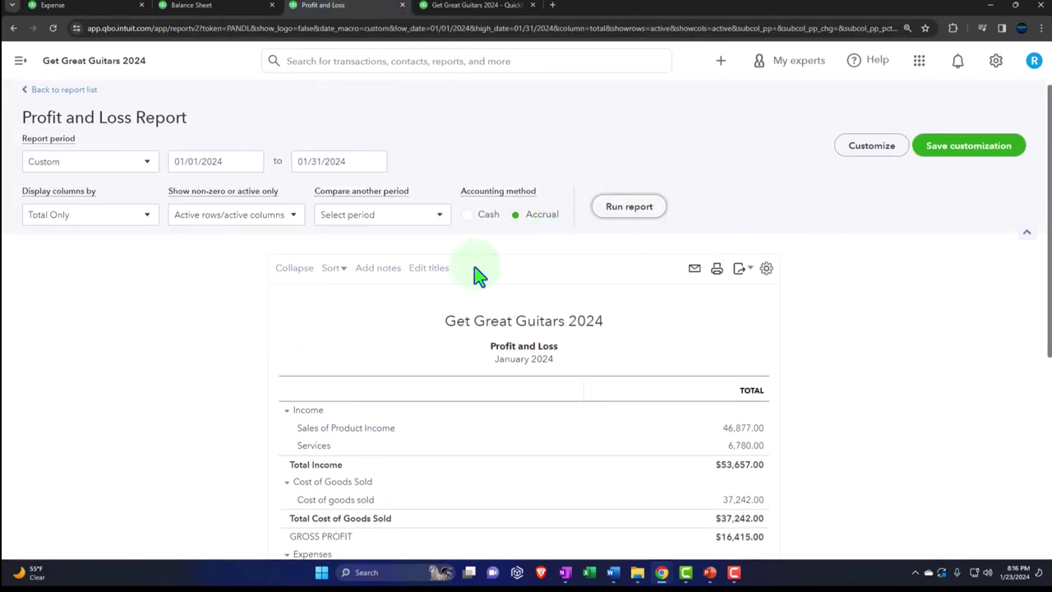
scroll(474, 275, "down", 3)
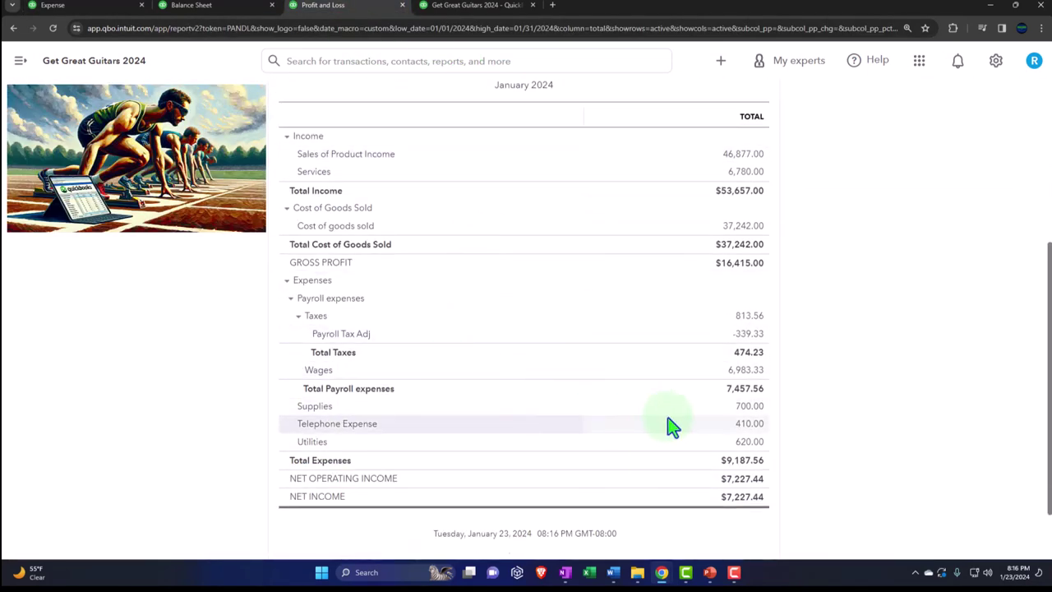
left_click(741, 406)
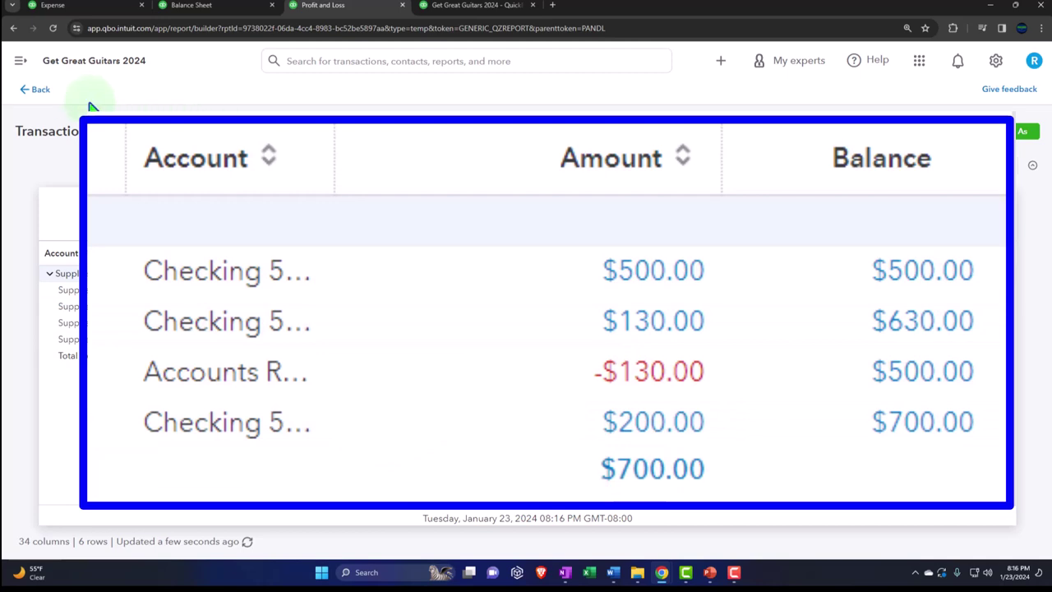
left_click(46, 96)
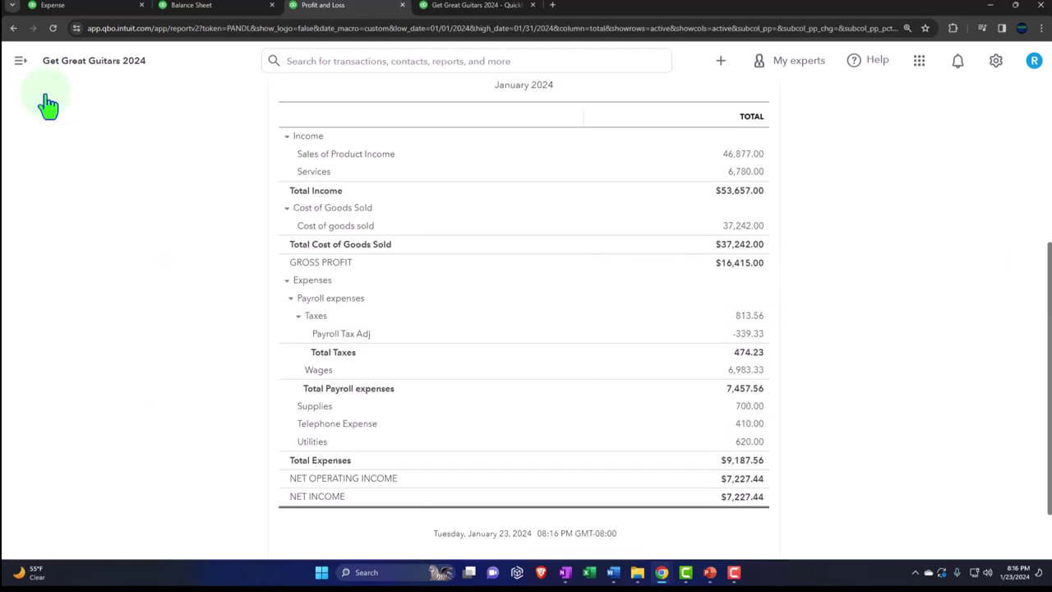
Step: Open the customer list under Sales and filter it to customers with unbilled income
left_click(78, 15)
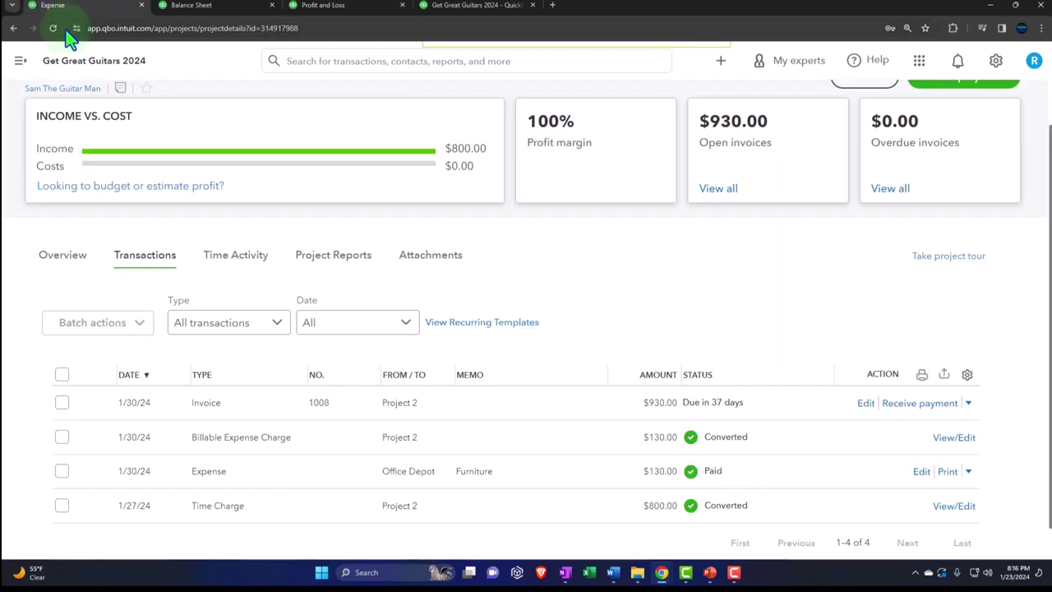
left_click(21, 67)
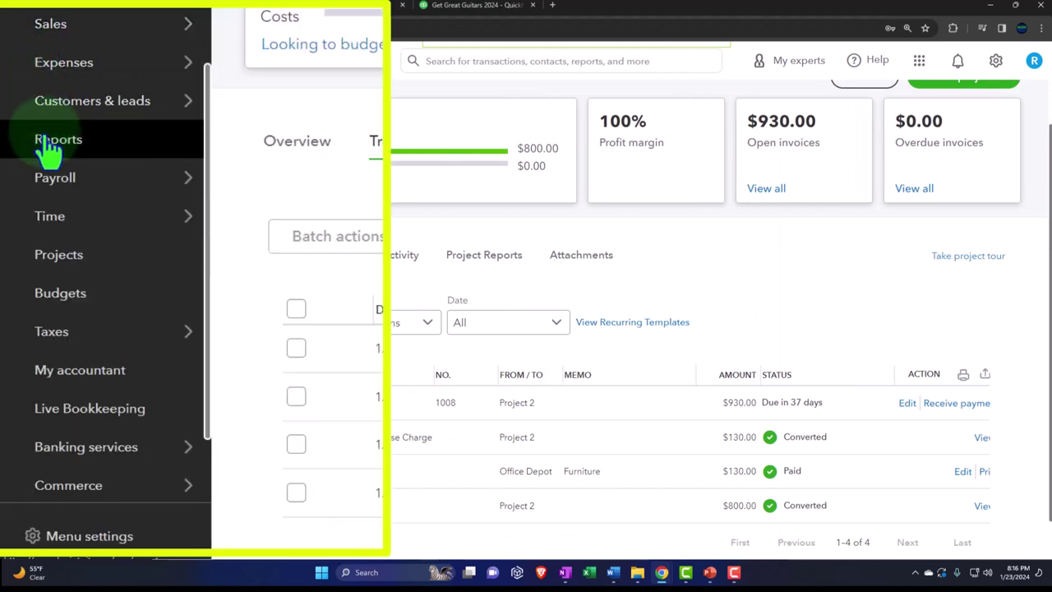
mouse_move(38, 283)
mouse_move(62, 230)
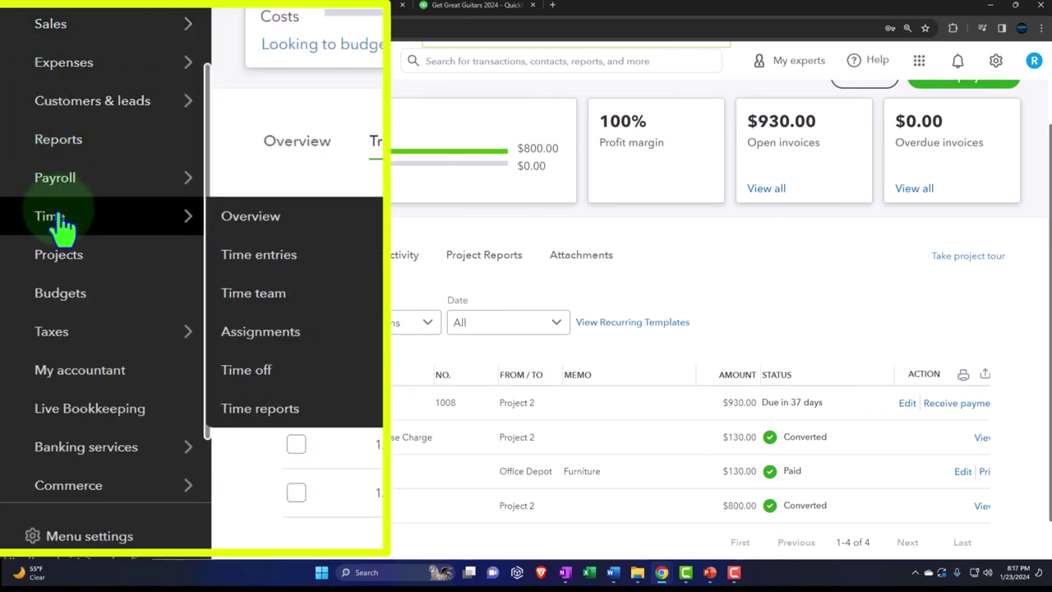
scroll(76, 287, "up", 3)
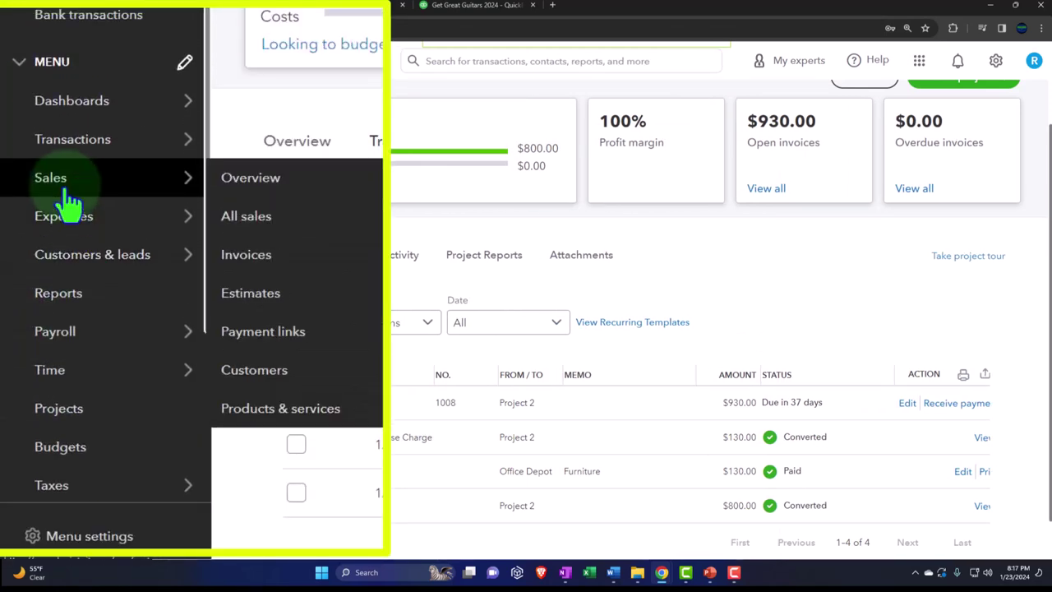
left_click(69, 191)
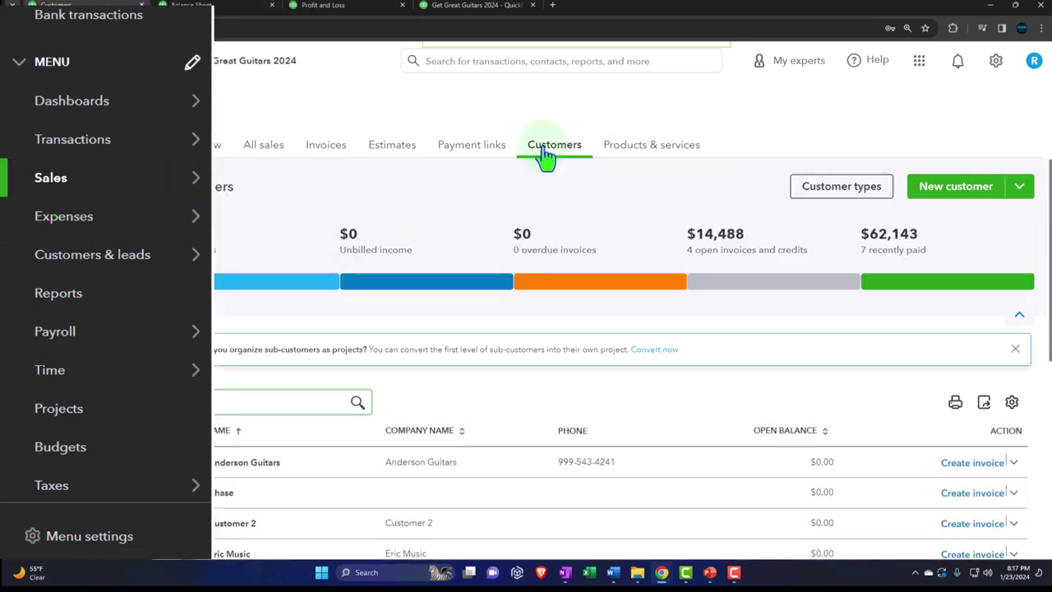
left_click(400, 283)
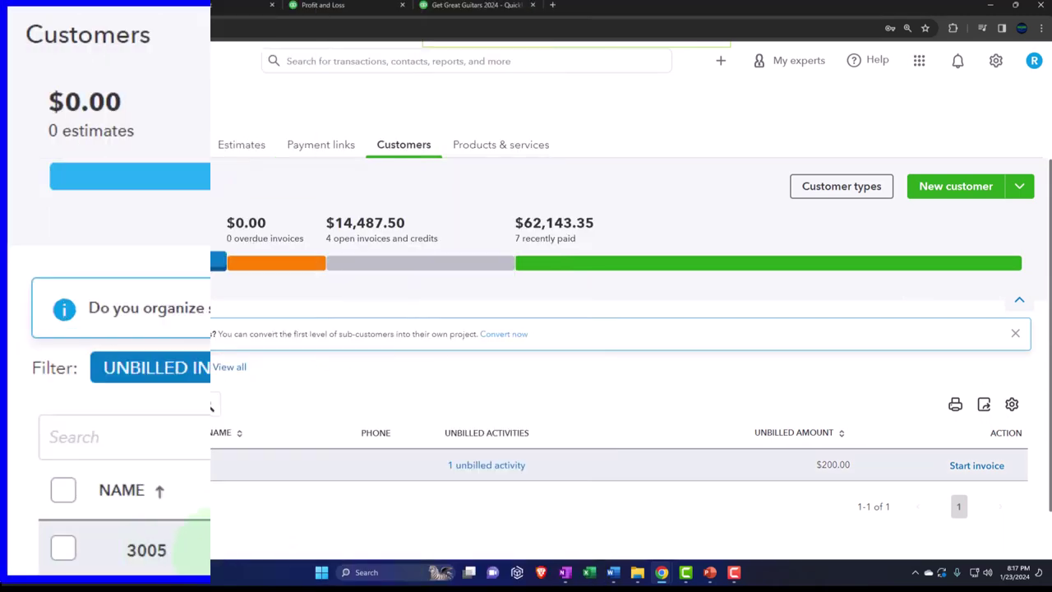
Step: Create an invoice from sub-customer 3005's open billable expense charge and review its details and Supplies line
left_click(81, 464)
scroll(357, 341, "down", 2)
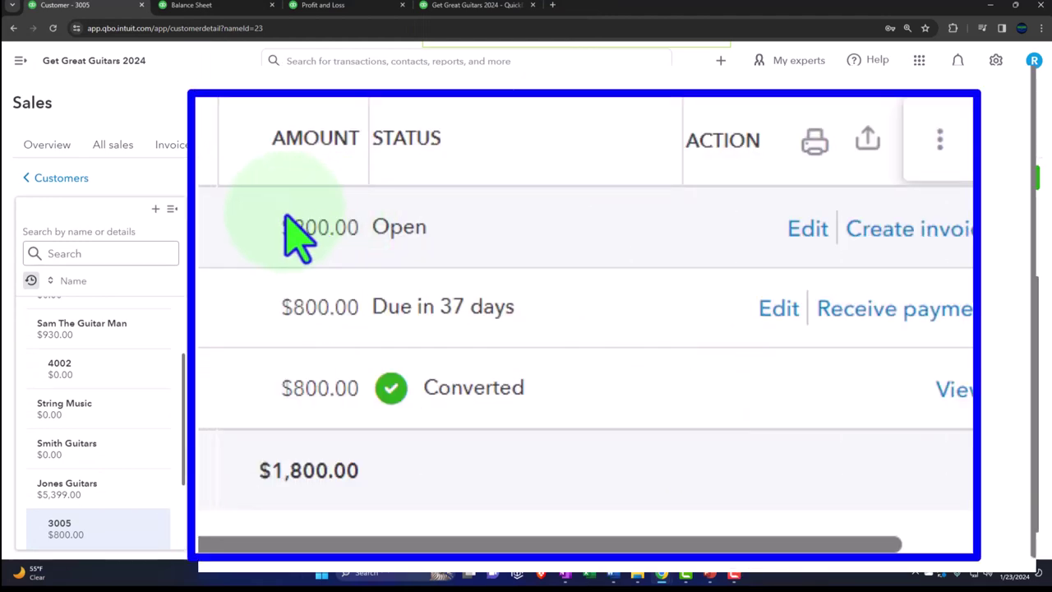
left_click(911, 262)
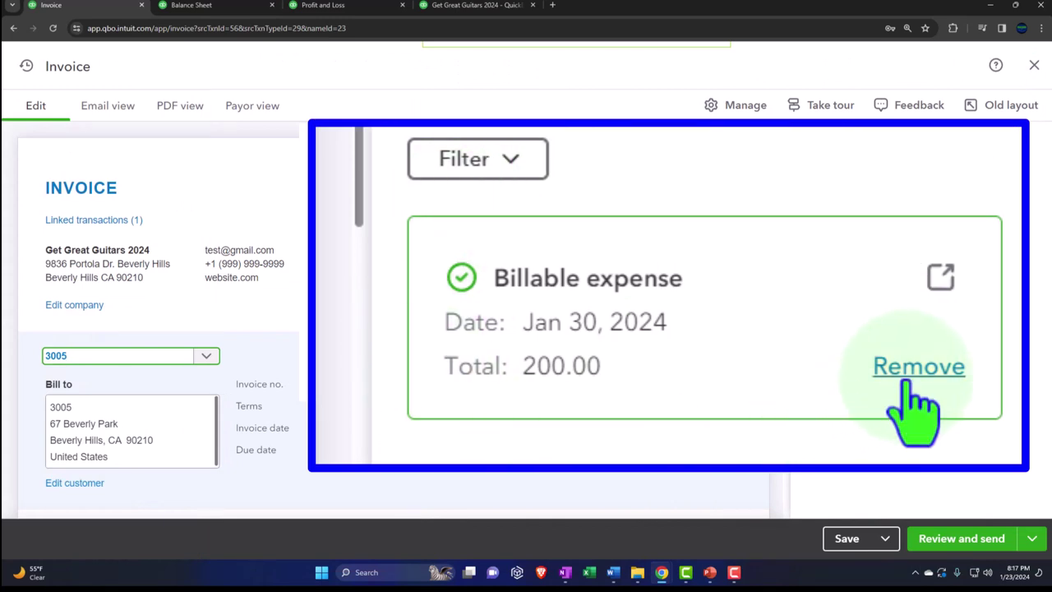
scroll(632, 358, "down", 2)
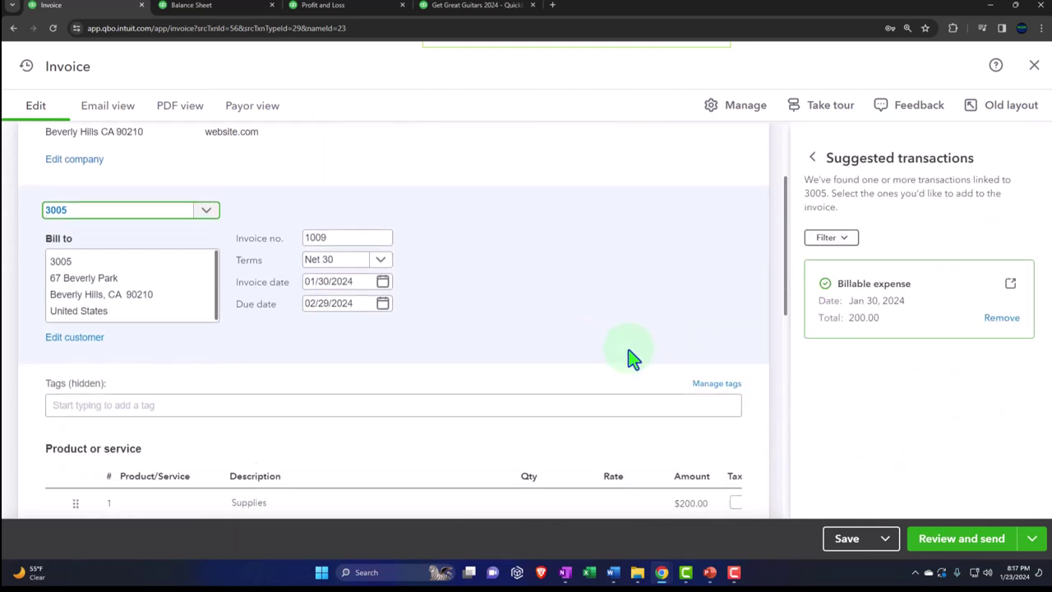
scroll(630, 356, "down", 2)
scroll(630, 357, "up", 3)
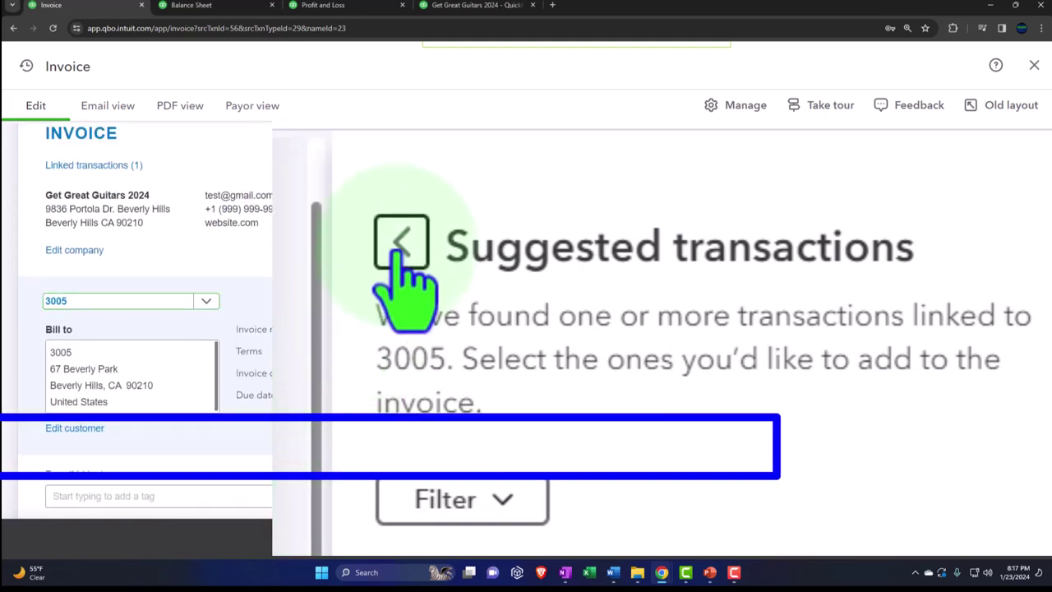
Step: Close the suggested transactions and settings panes, and review the invoice's customer, terms, dates and Supplies line
left_click(813, 149)
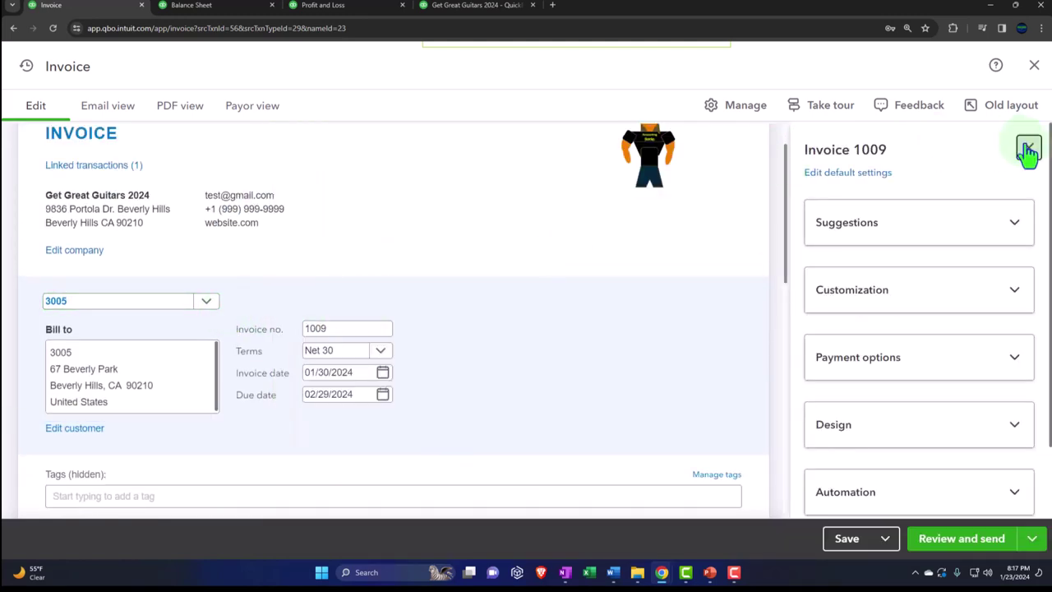
left_click(1028, 150)
left_click(108, 304)
key("Tab")
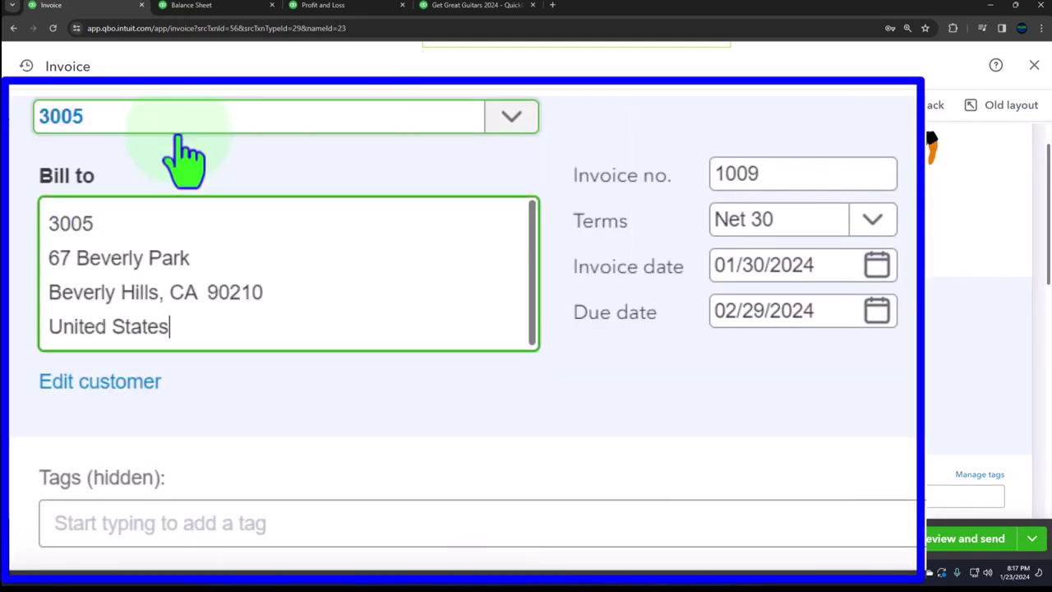
key("Tab")
key("Tab")
key("Tab")
key("Tab")
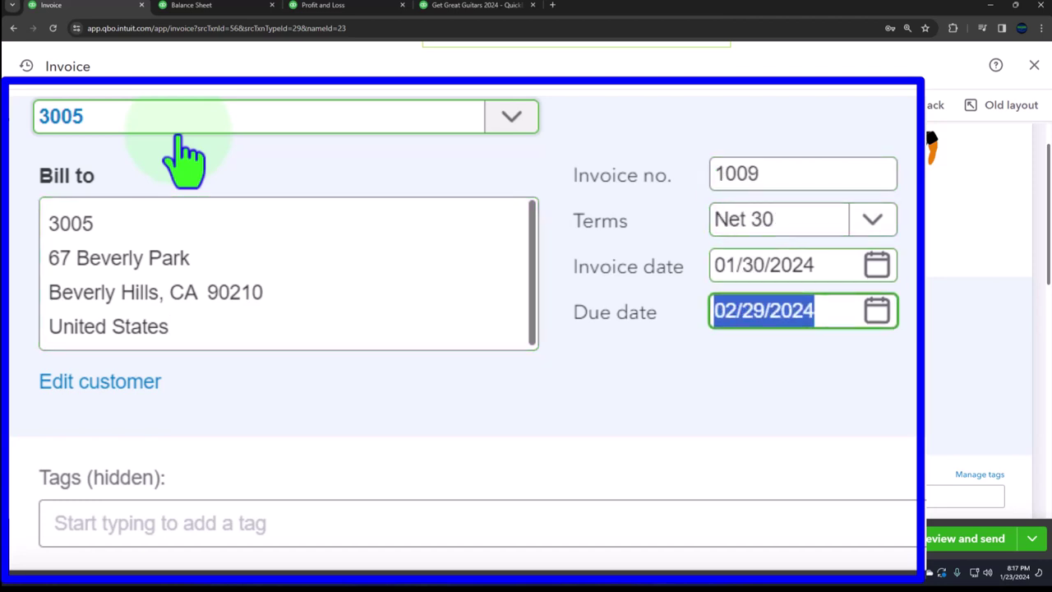
key("Tab")
scroll(131, 276, "down", 3)
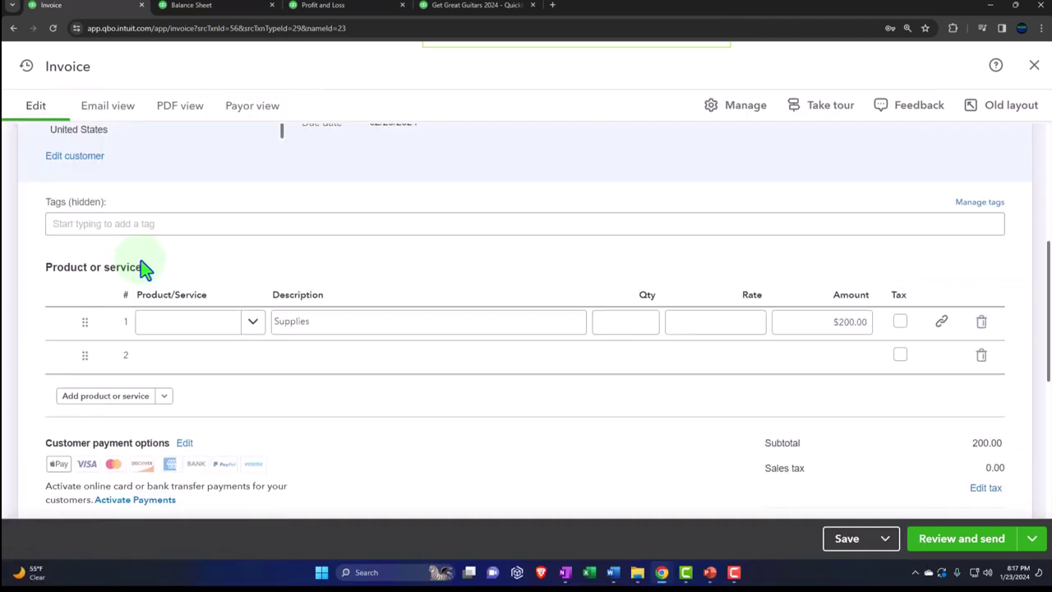
scroll(141, 267, "down", 1)
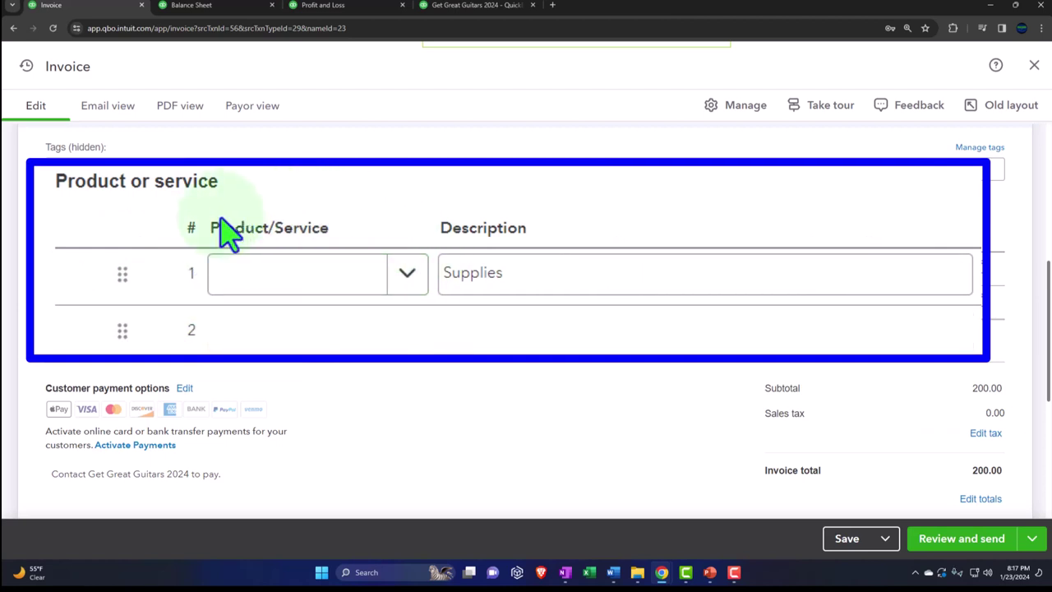
left_click(559, 293)
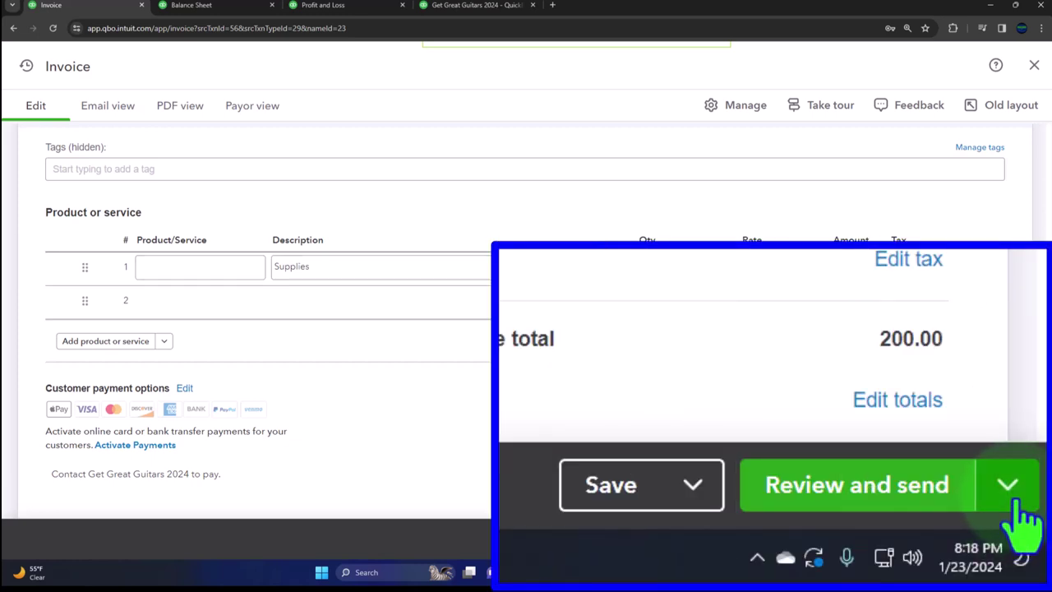
Step: Save and close the invoice for the billable Supplies charge
left_click(1011, 489)
left_click(694, 485)
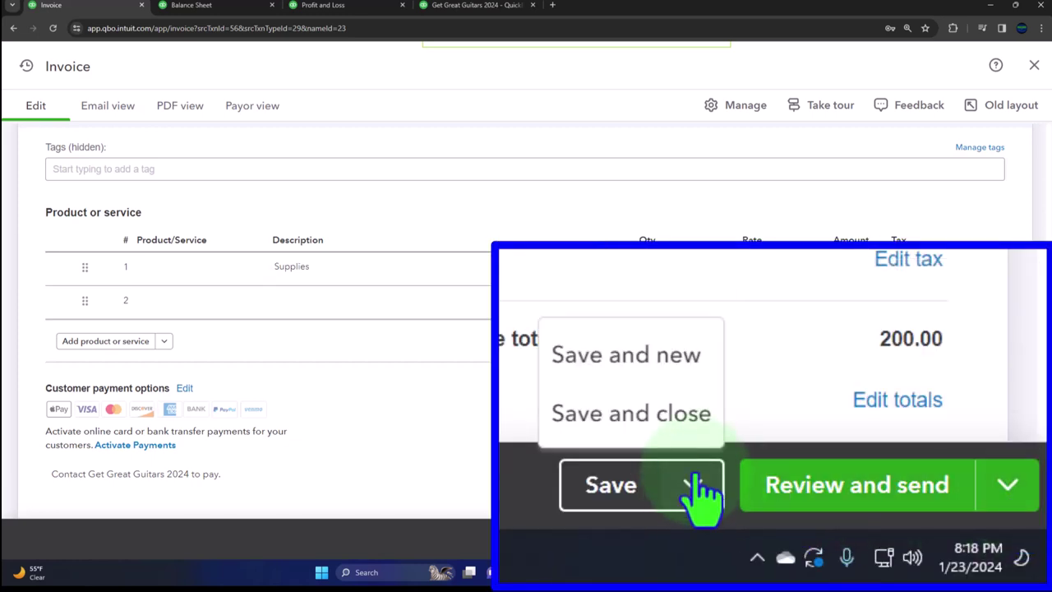
left_click(873, 508)
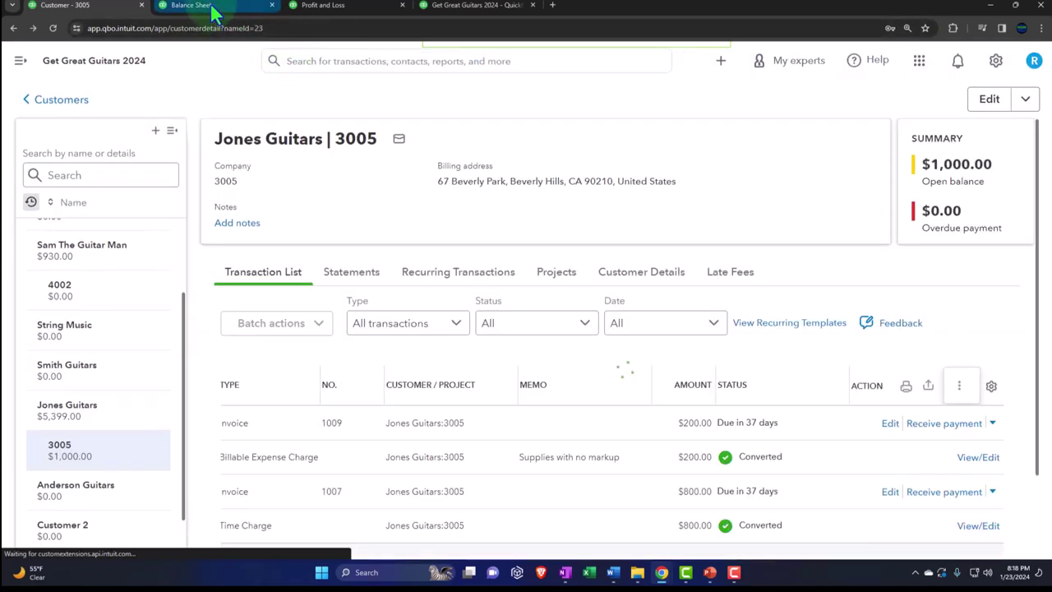
Step: Examine the transactions behind Accounts Receivable on the balance sheet and return to the report
left_click(212, 6)
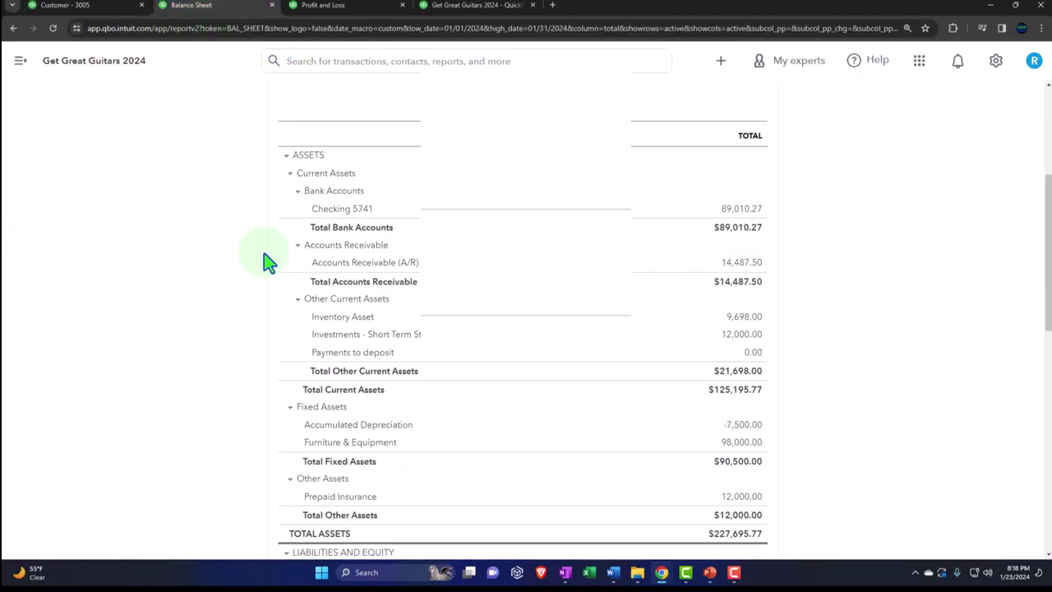
left_click(741, 262)
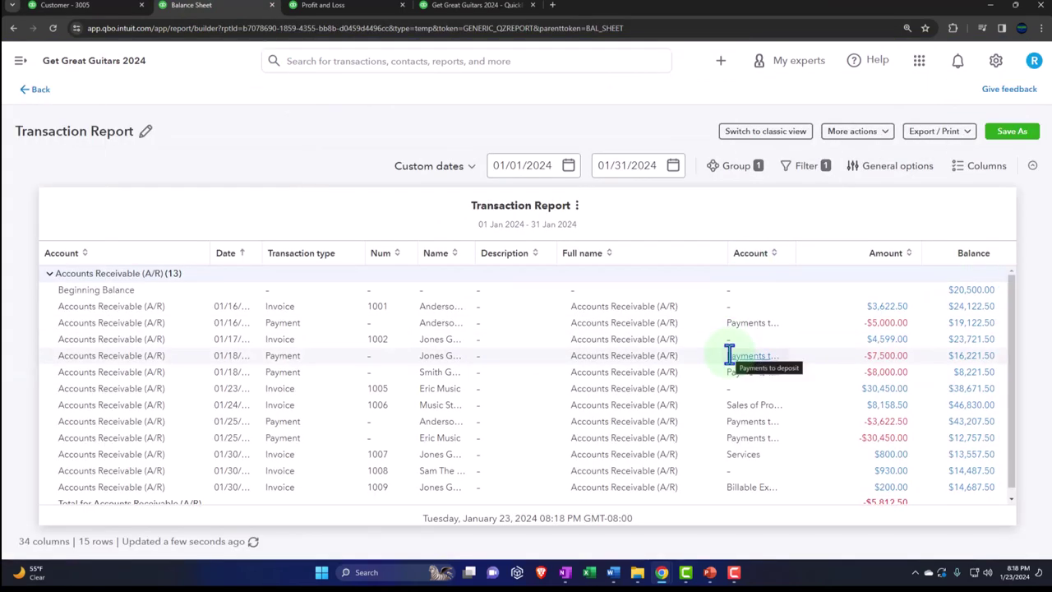
scroll(728, 361, "down", 1)
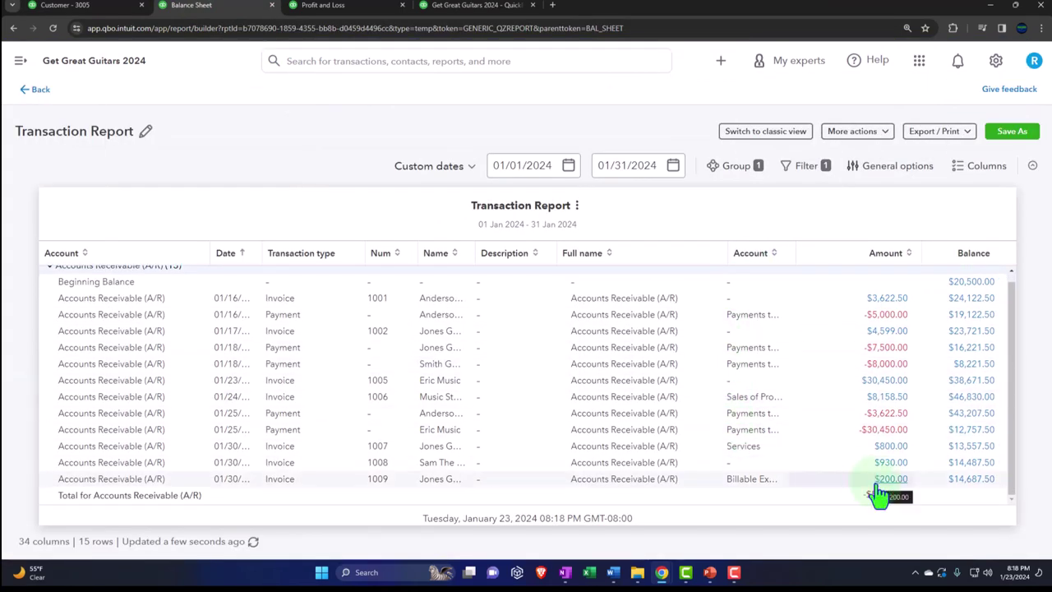
left_click(43, 91)
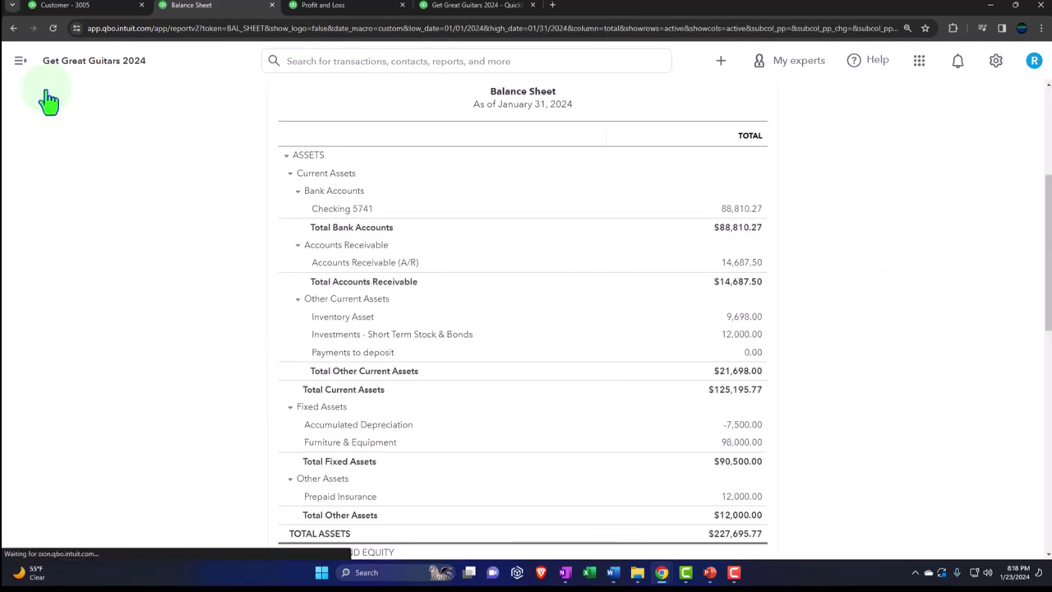
Step: Rerun the January 2024 profit and loss report and examine its Billable Expense Income line enlarged
left_click(328, 7)
scroll(551, 235, "up", 3)
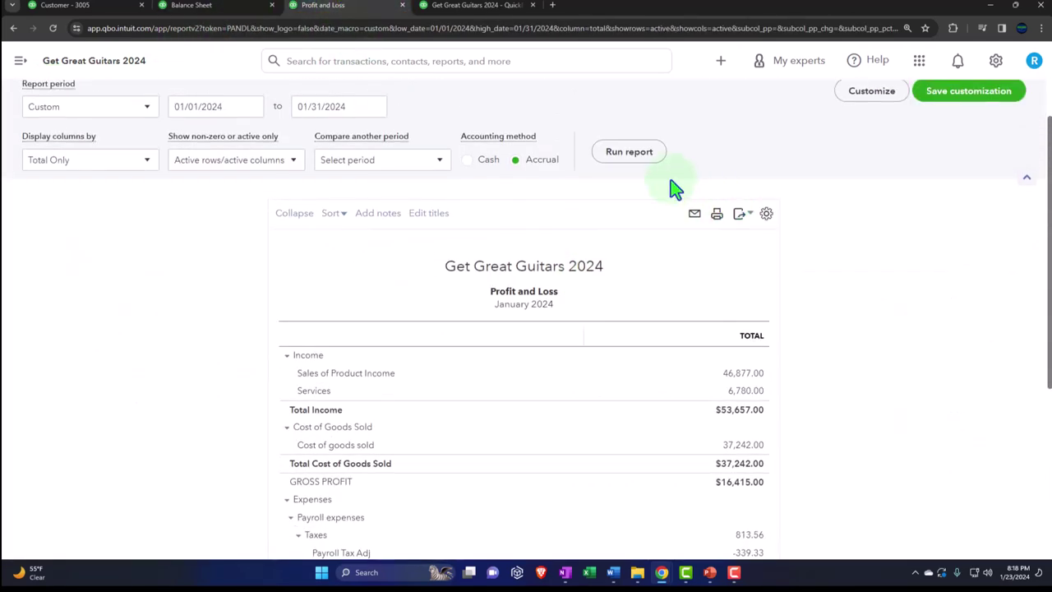
left_click(629, 151)
key("ctrl+plus")
key("ctrl+plus")
key("ctrl+plus")
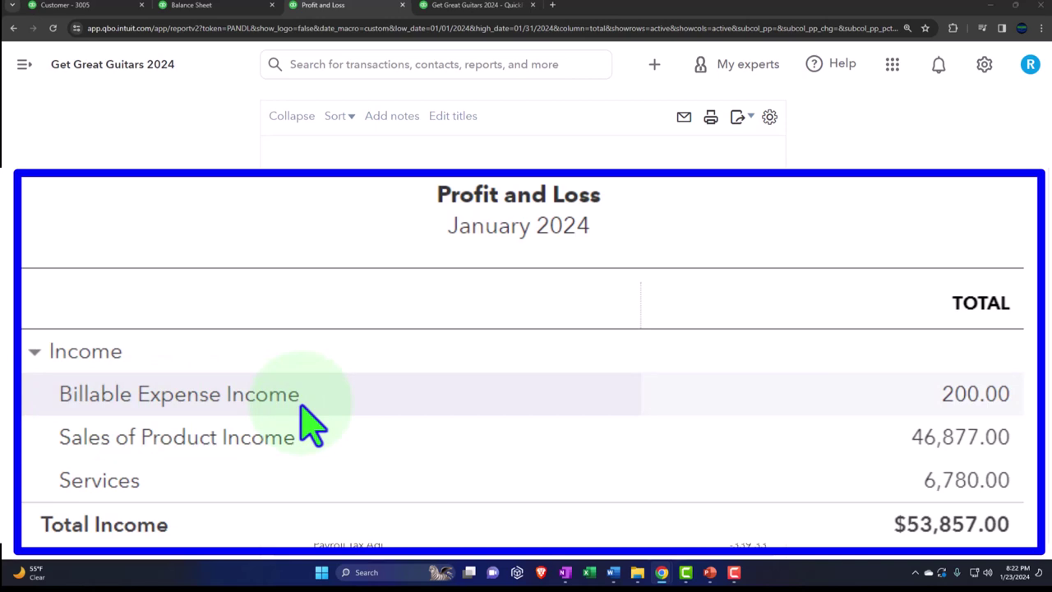
Step: Start a new expense from the customer page with Office Depot as the payee
left_click(82, 5)
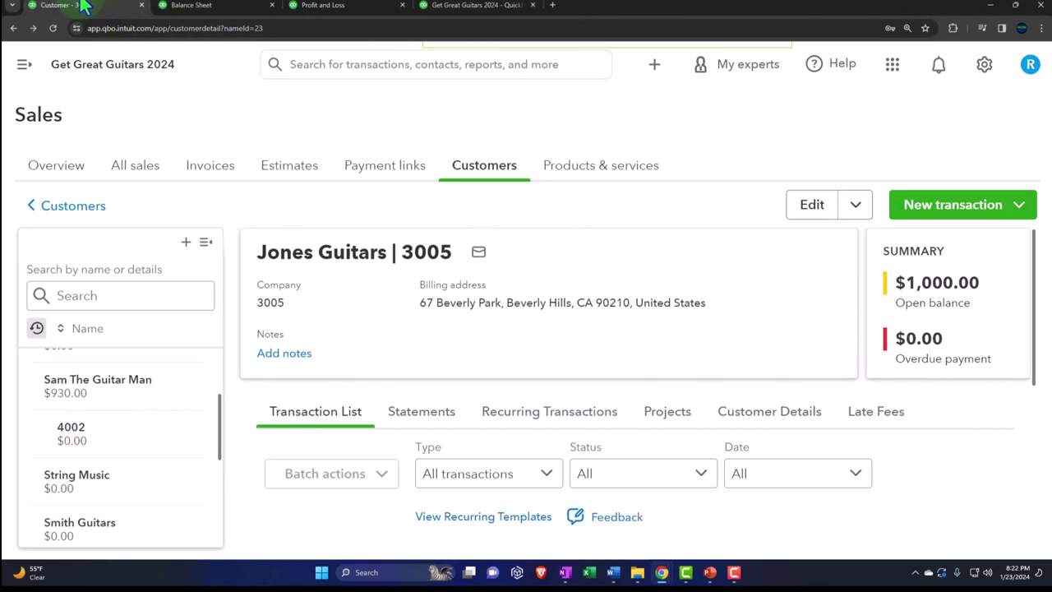
left_click(655, 72)
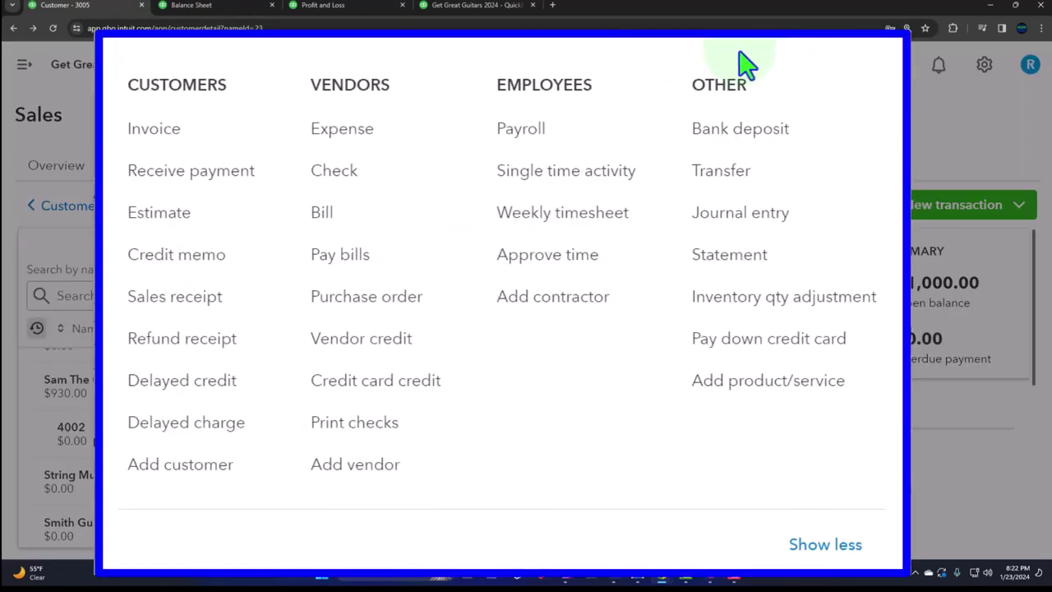
left_click(337, 132)
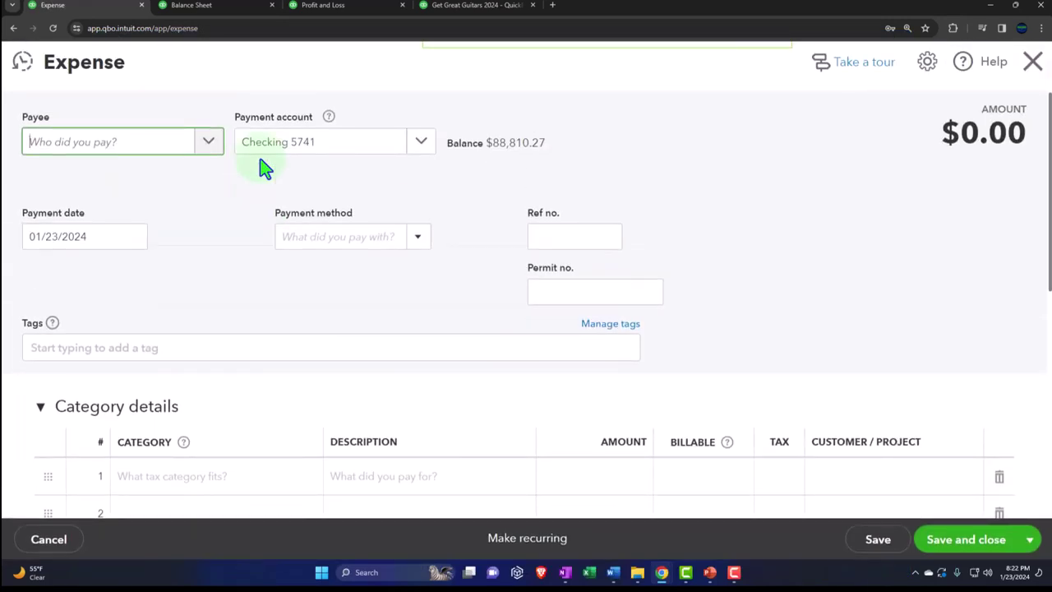
type("off")
key("Down")
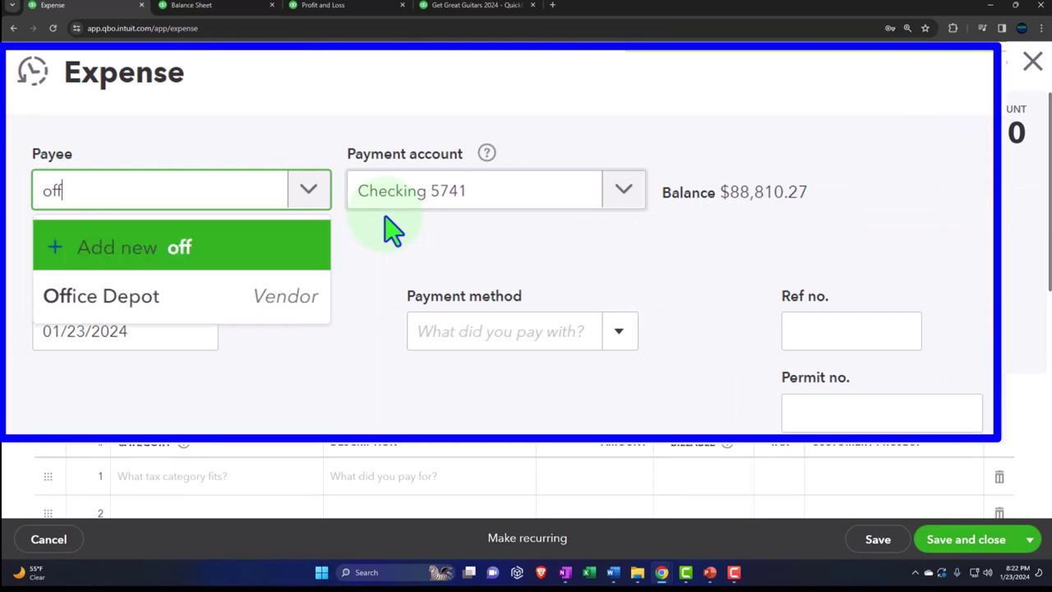
key("Down")
key("Tab")
key("Tab")
key("Tab")
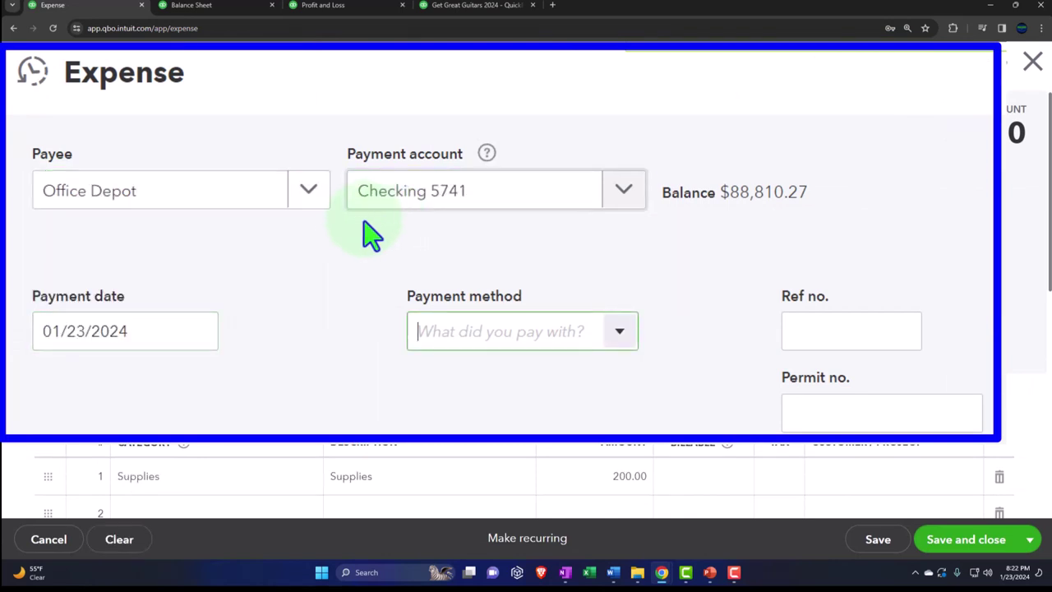
Step: Set the expense's payment date to 01/30/2024
left_click(127, 331)
type("+")
key("plus")
key("plus")
key("plus")
key("plus")
key("plus")
key("plus")
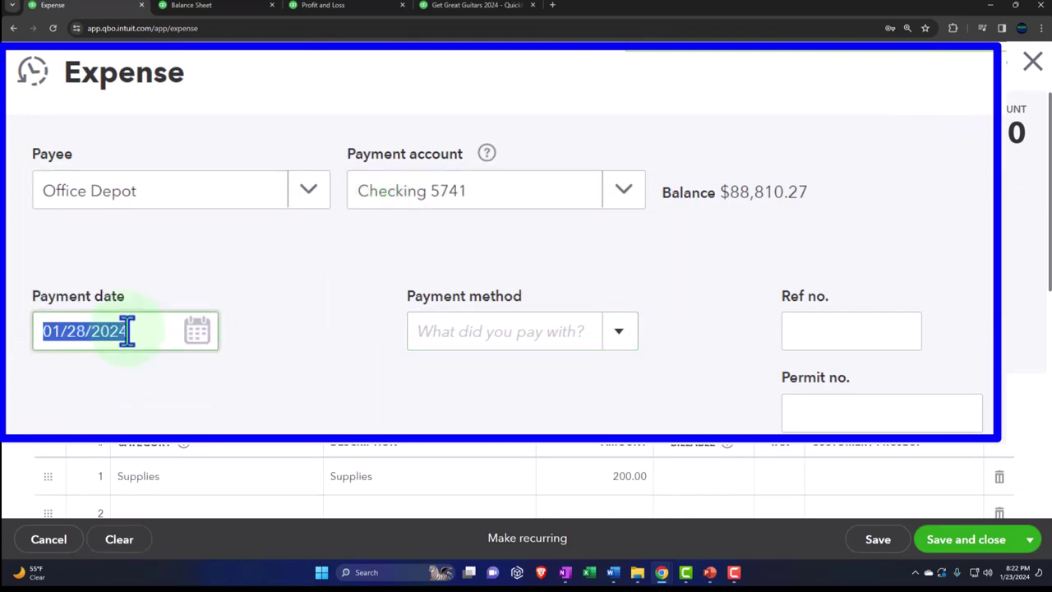
key("Tab")
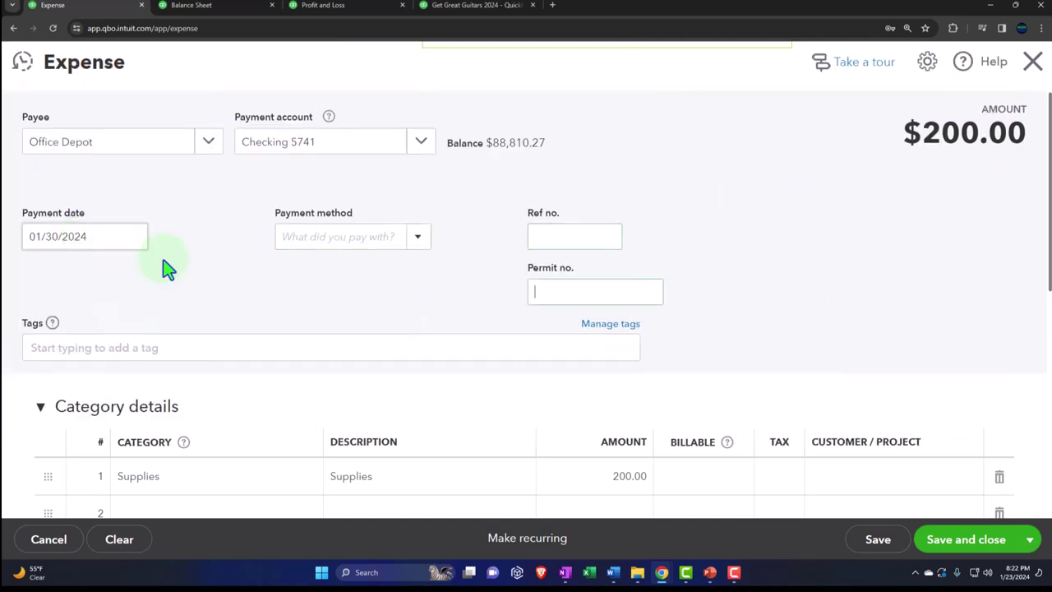
Step: Delete the prefilled Supplies line from the category details and collapse that section
scroll(177, 271, "down", 3)
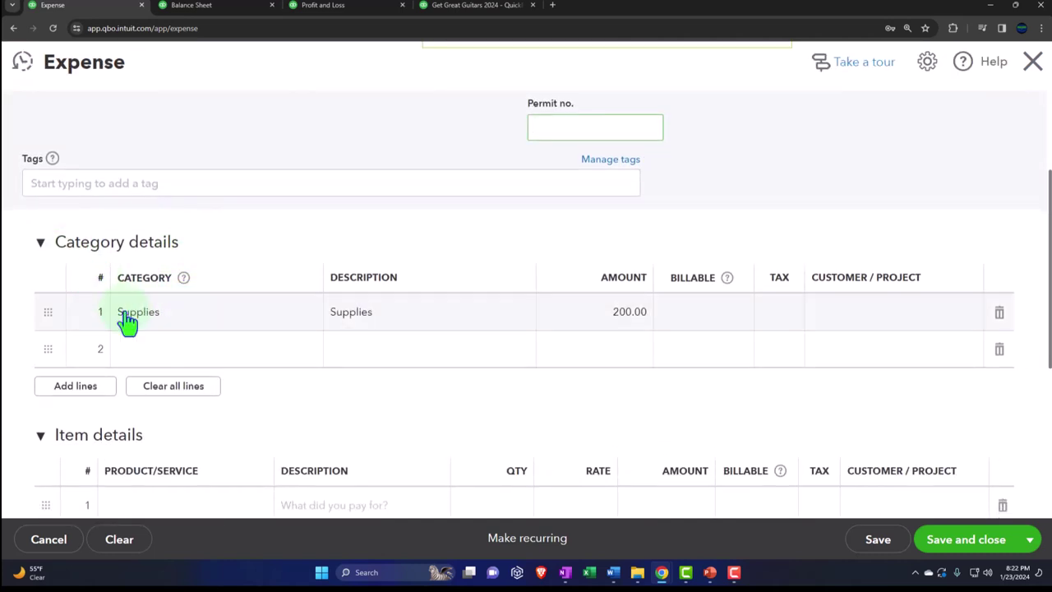
left_click(959, 321)
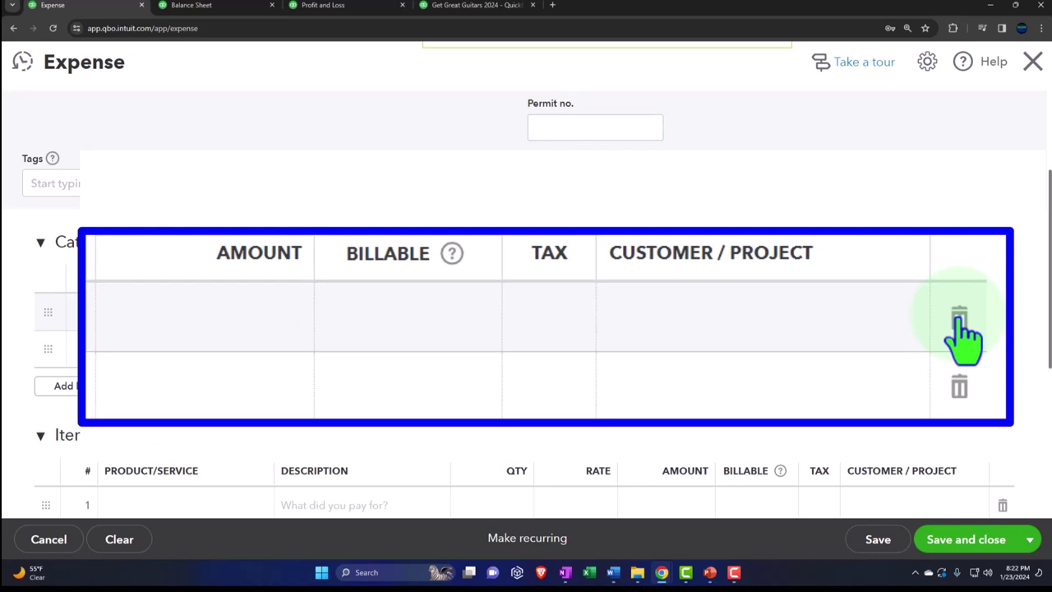
left_click(41, 242)
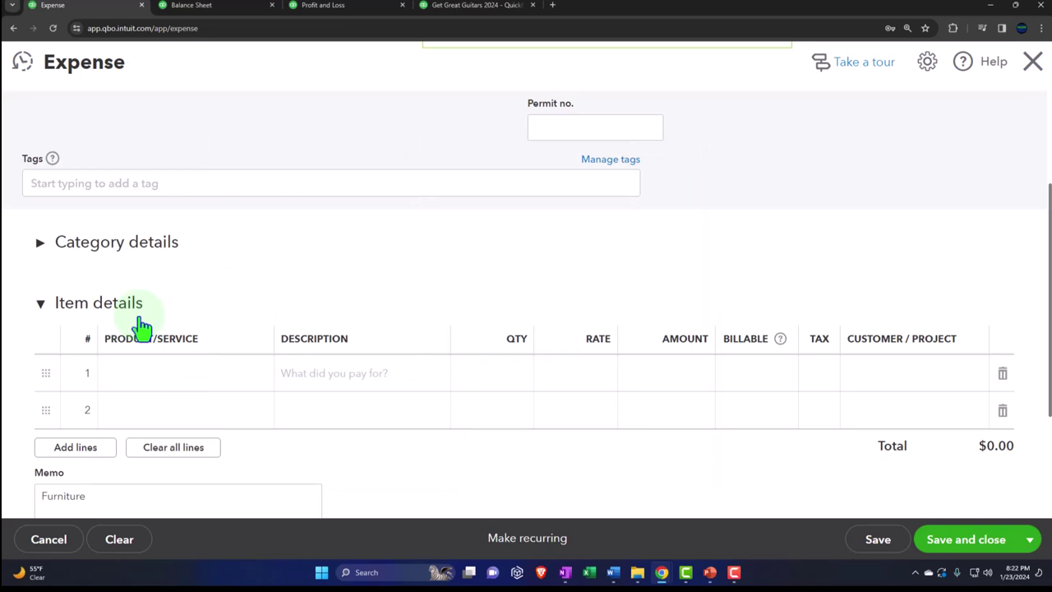
Step: Start adding a new product/service from the first item details line and name it Supplies Purchased
left_click(145, 380)
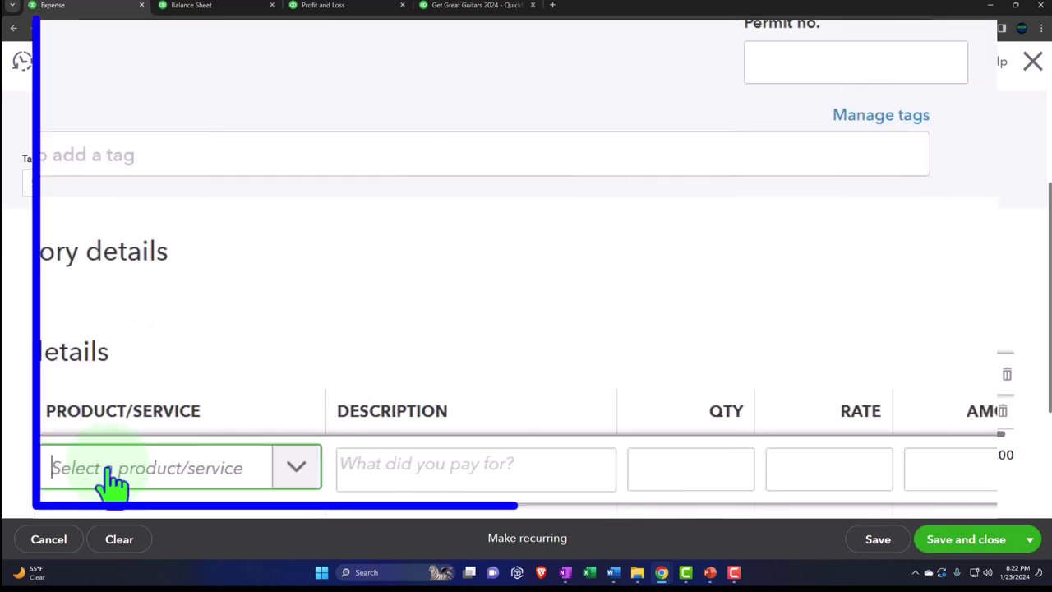
left_click(292, 469)
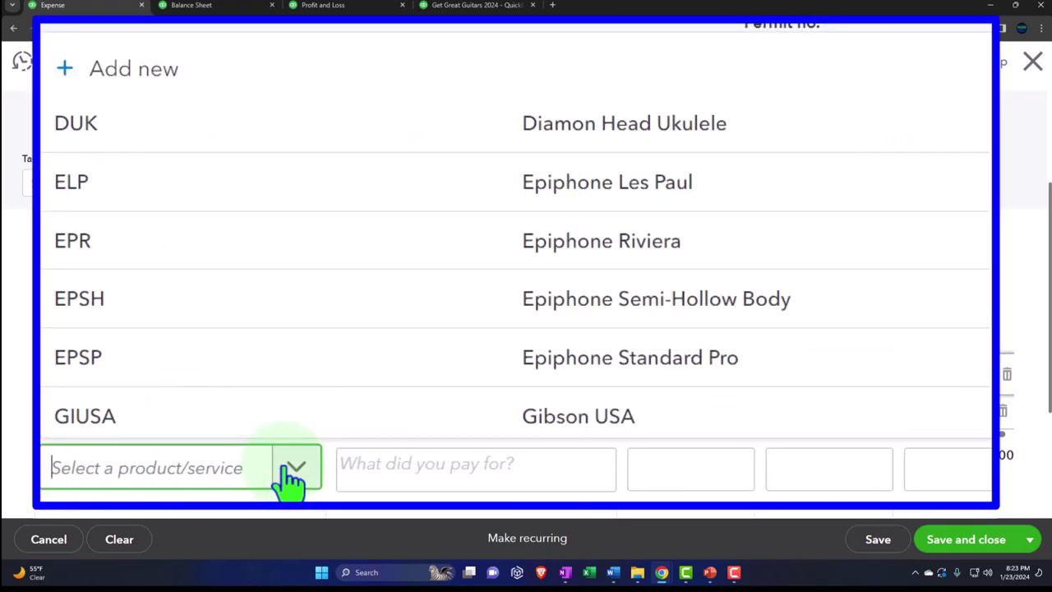
left_click(107, 70)
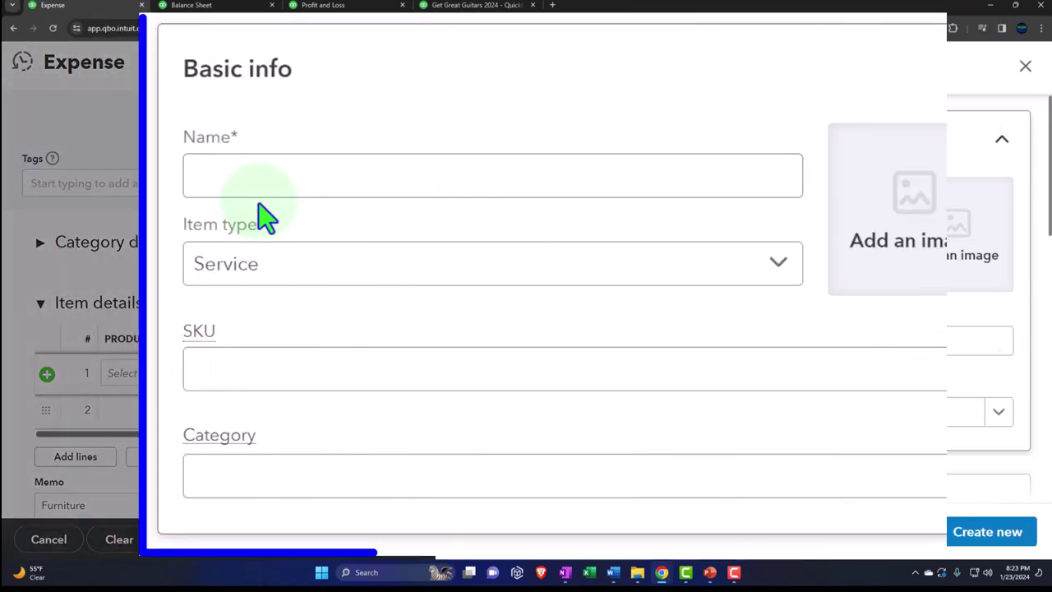
left_click(252, 179)
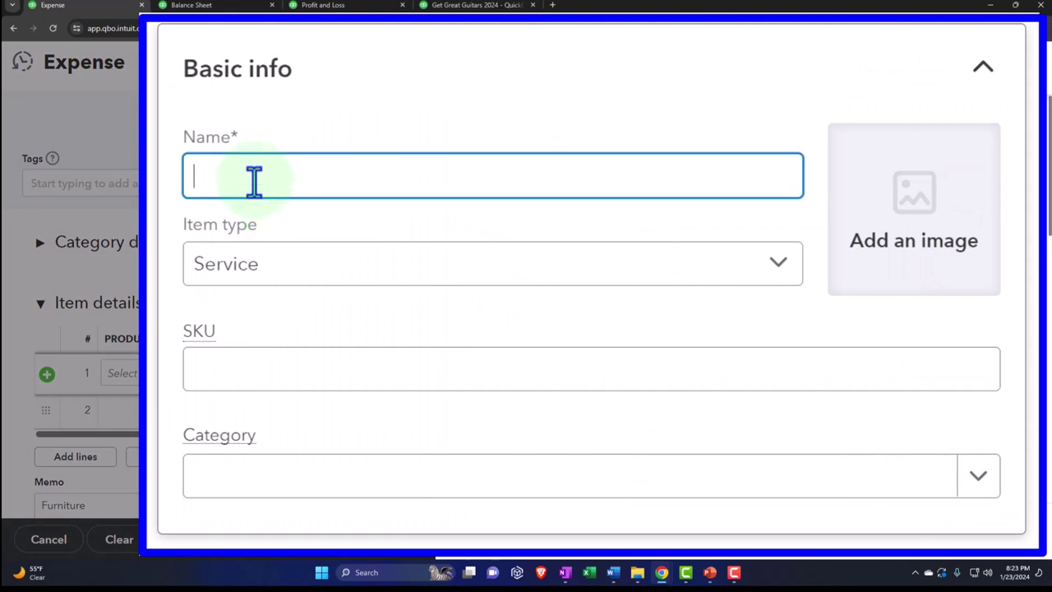
type("Suppl")
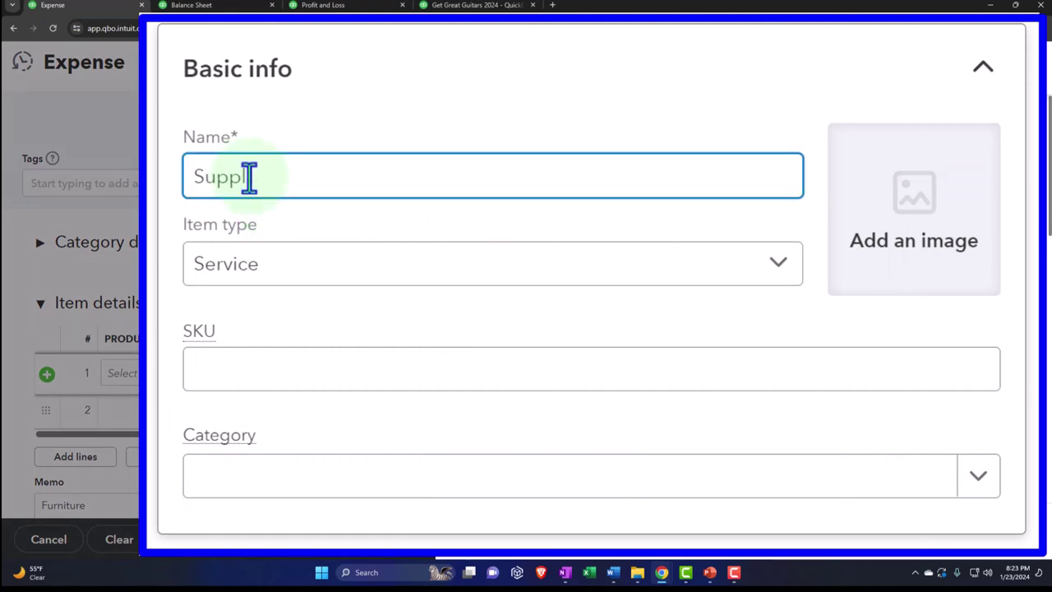
type("ies Pur")
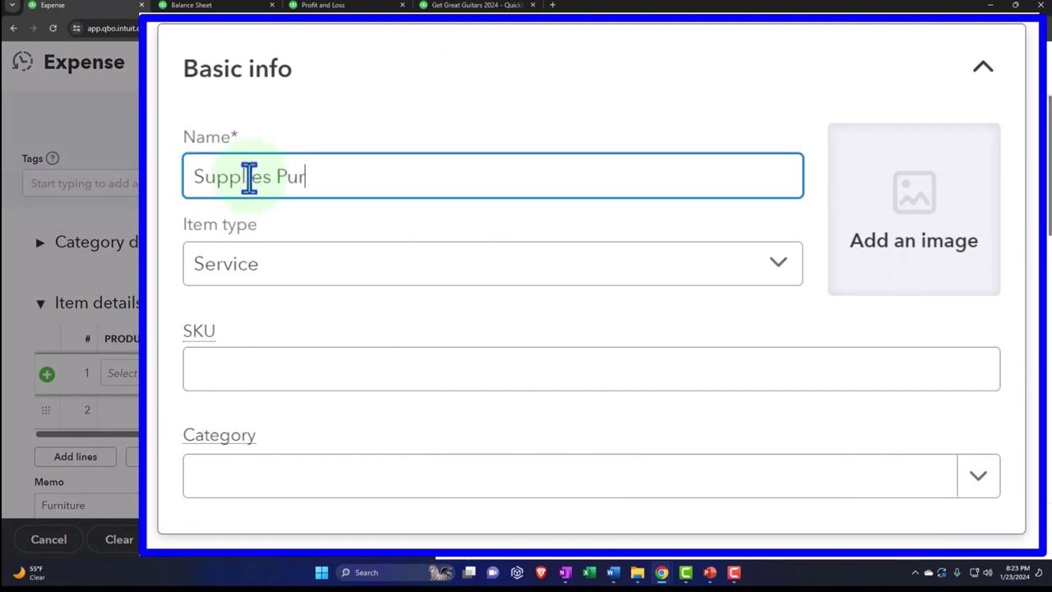
type("chasee")
key("BackSpace")
type("d")
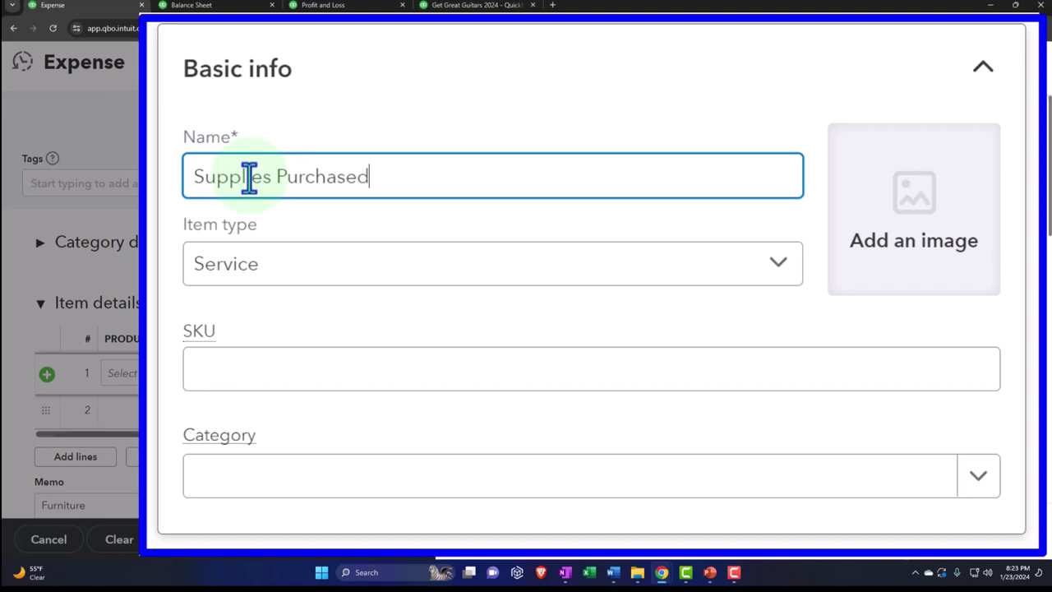
Step: Set the Supplies Purchased item's type to Non-inventory item
left_click_drag(373, 165, 194, 176)
scroll(279, 257, "down", 1)
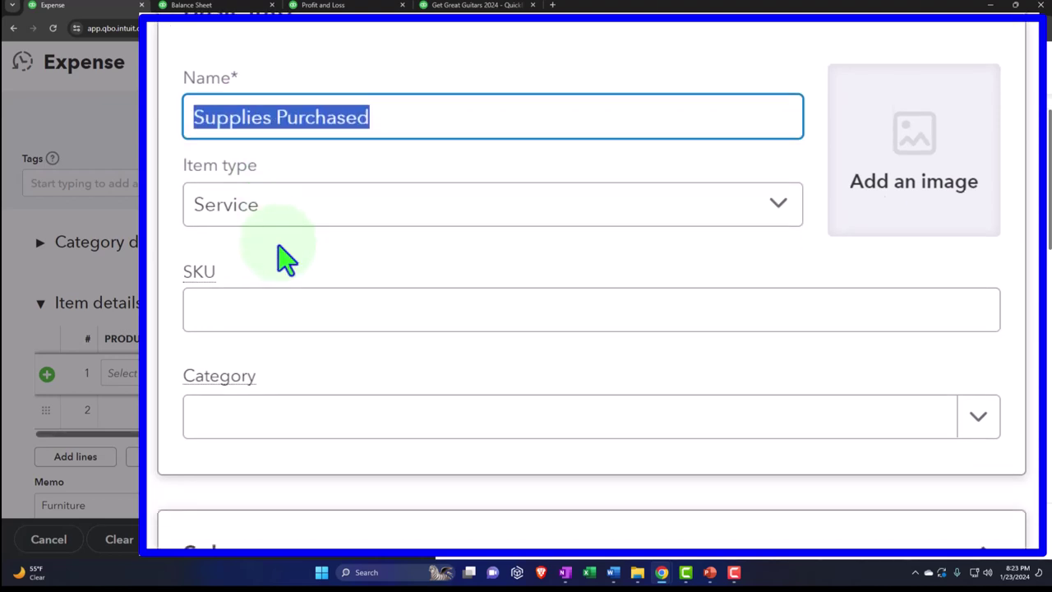
left_click(775, 194)
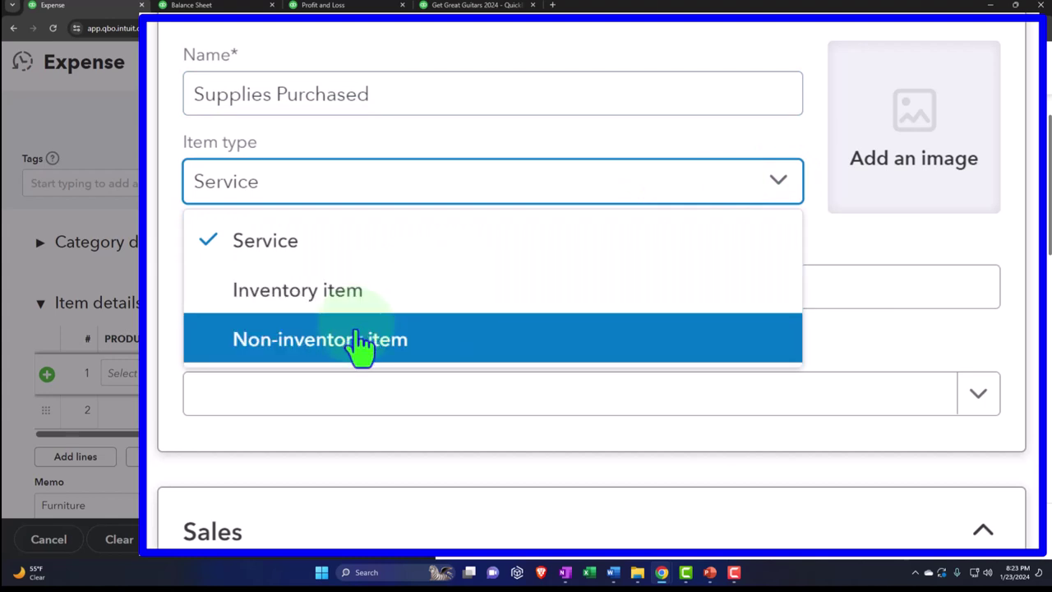
left_click(362, 345)
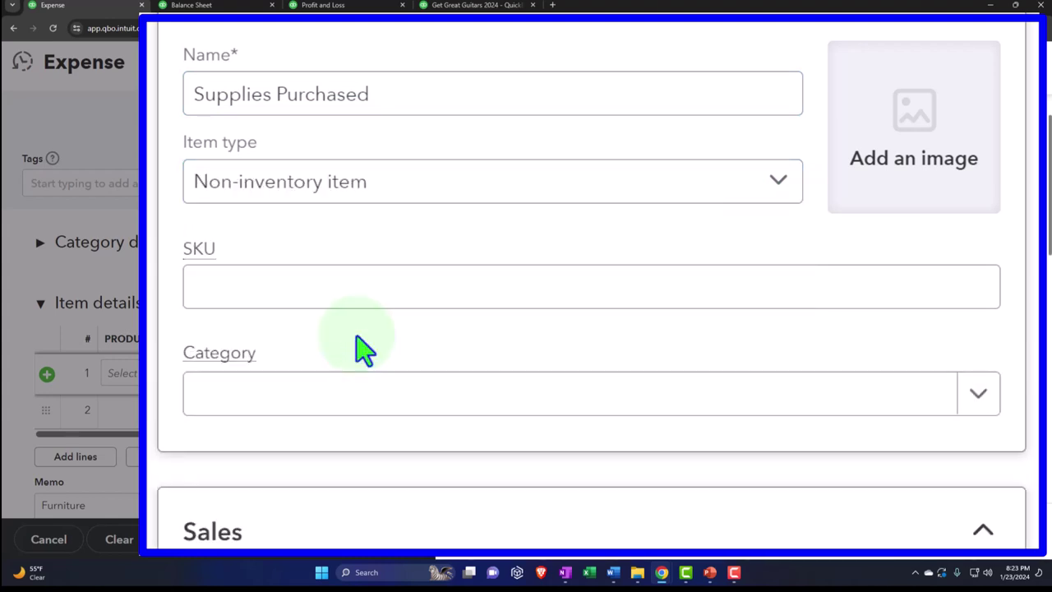
scroll(264, 267, "down", 1)
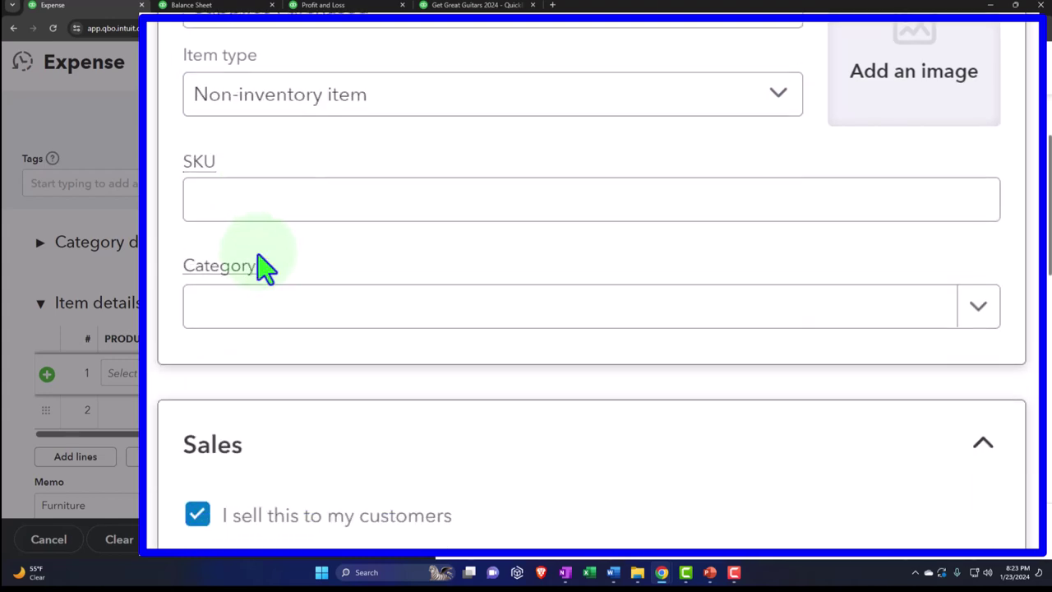
Step: Enter Supplies Purchased as the sales description of the new non-inventory item
scroll(265, 267, "down", 1)
scroll(264, 267, "up", 2)
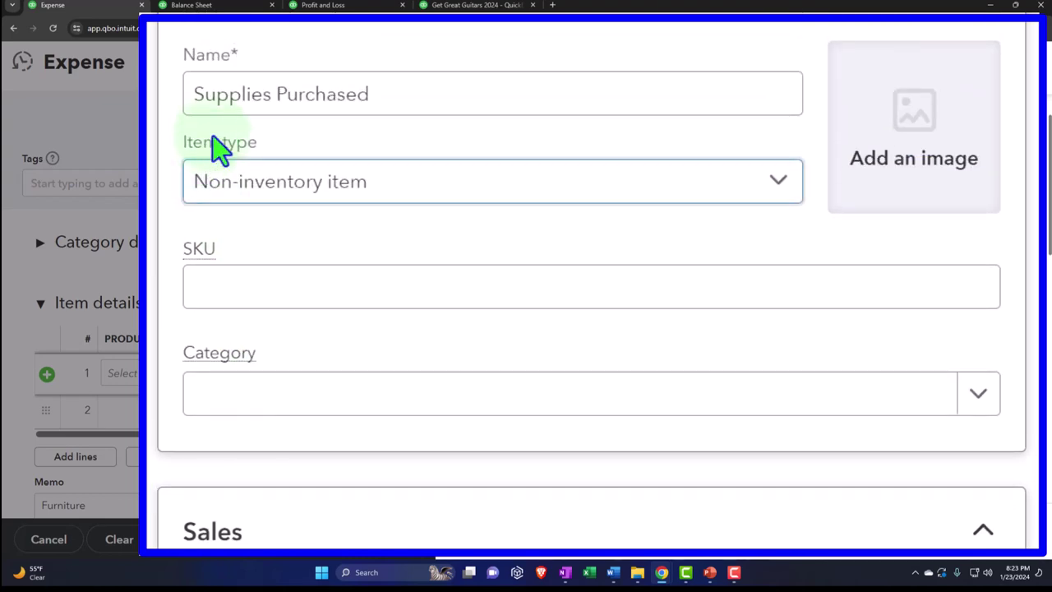
left_click(322, 279)
scroll(322, 280, "down", 1)
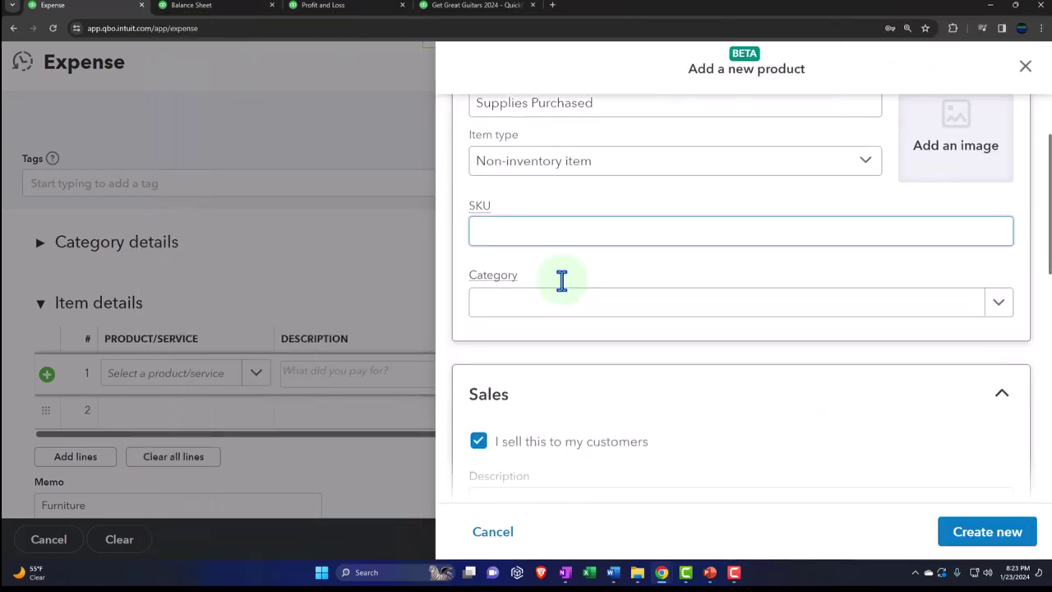
scroll(323, 280, "down", 1)
left_click(553, 257)
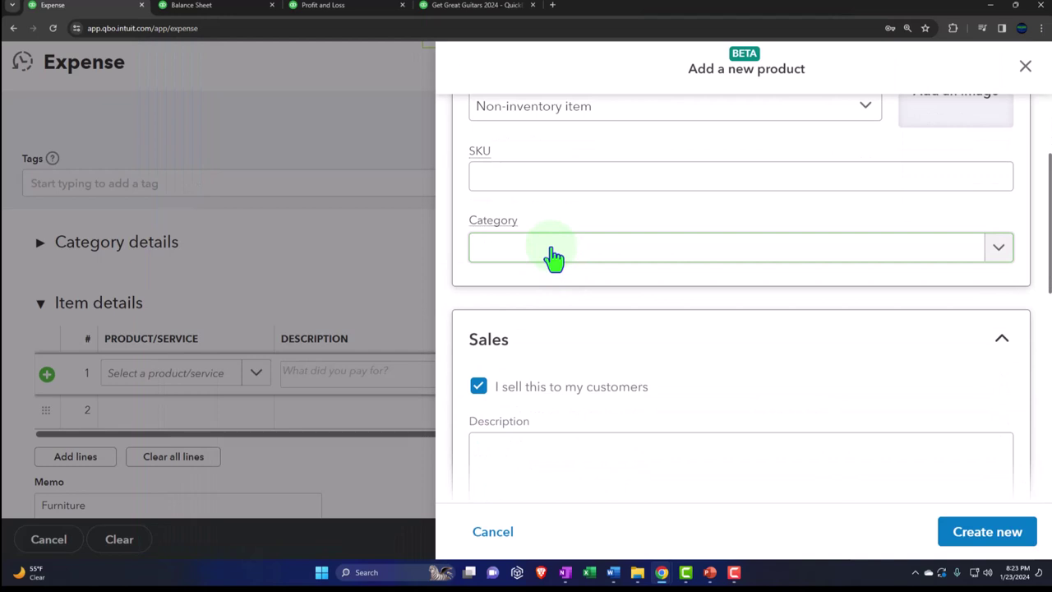
scroll(553, 257, "down", 2)
left_click(576, 290)
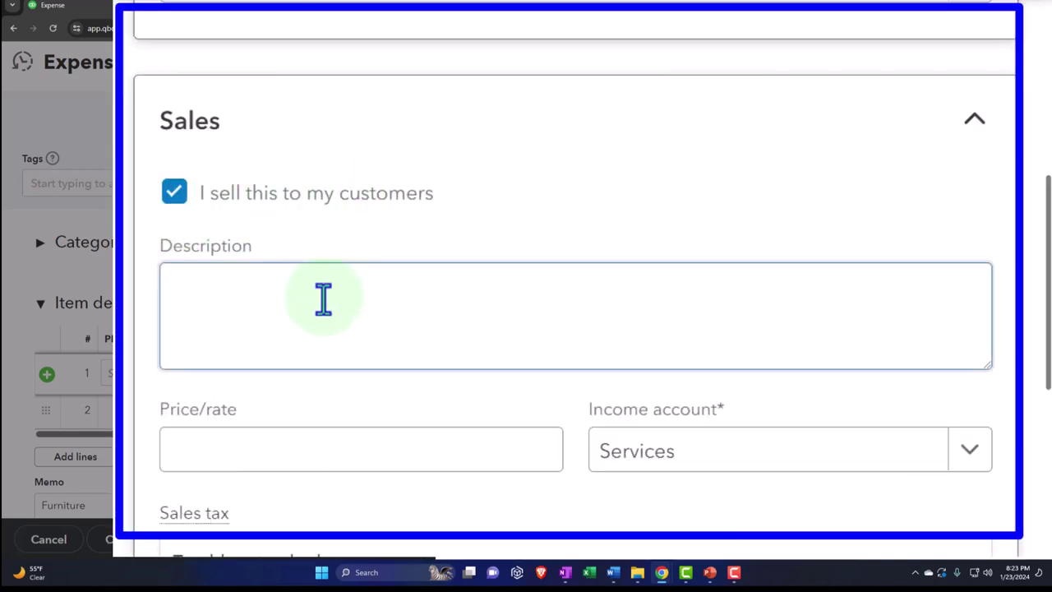
left_click(323, 299)
type("Supplies Purchased")
scroll(375, 312, "down", 1)
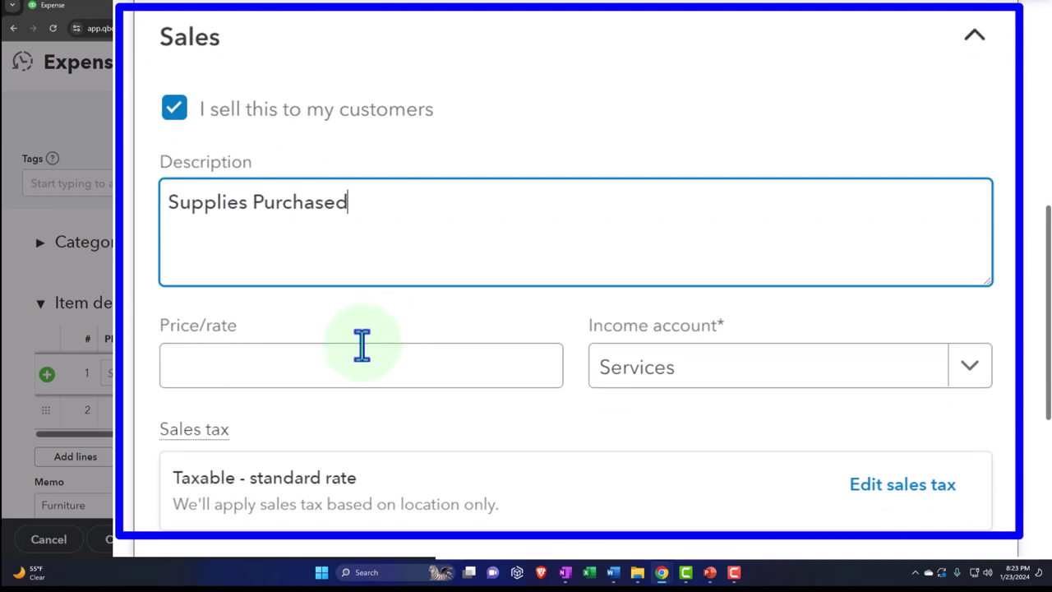
Step: Review the income accounts available for the item's sales and keep Services as its income account
left_click(255, 373)
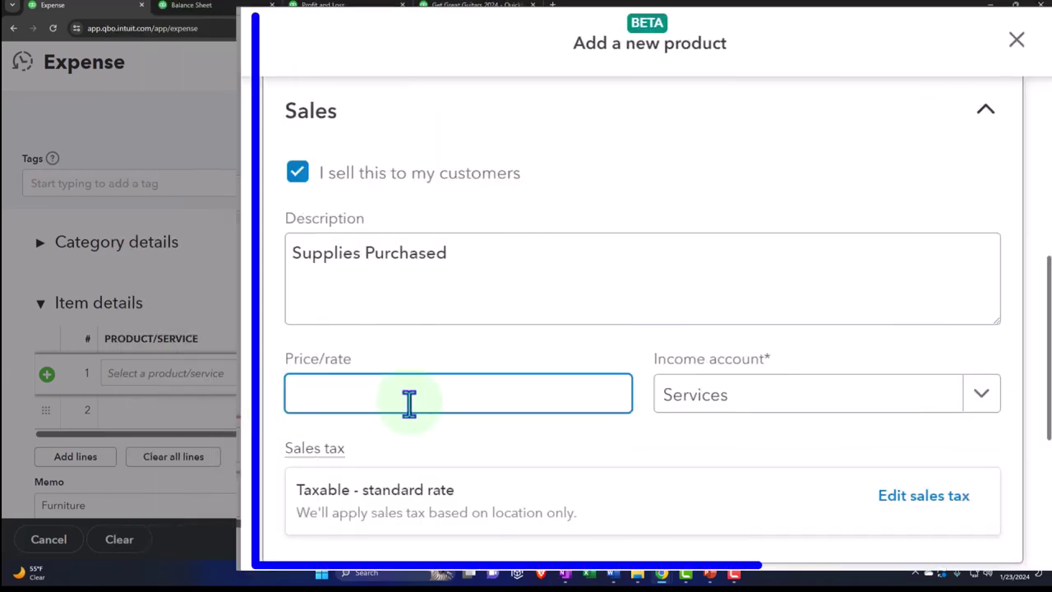
left_click(981, 403)
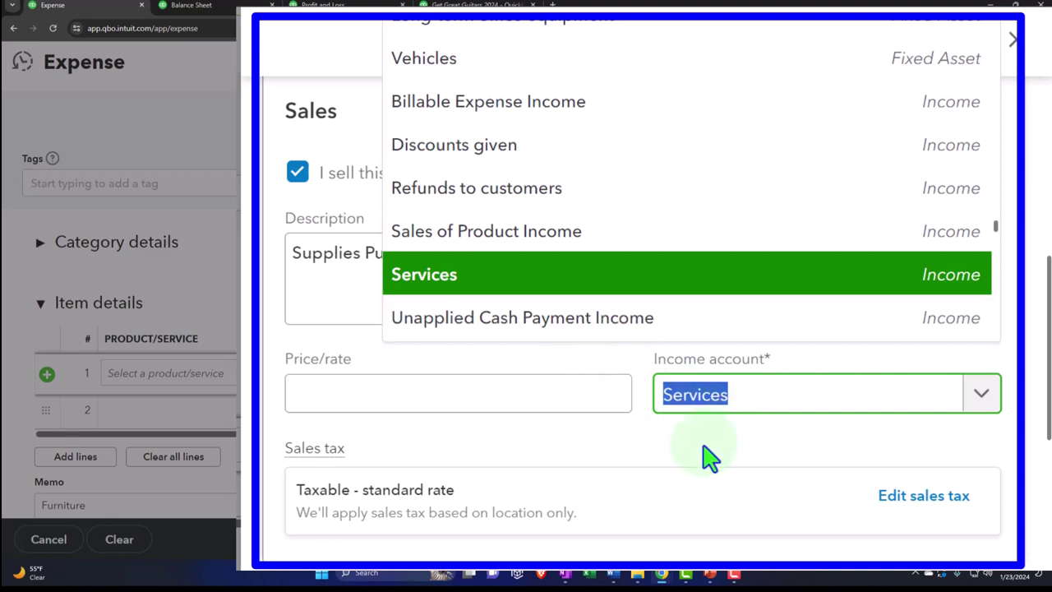
left_click(687, 408)
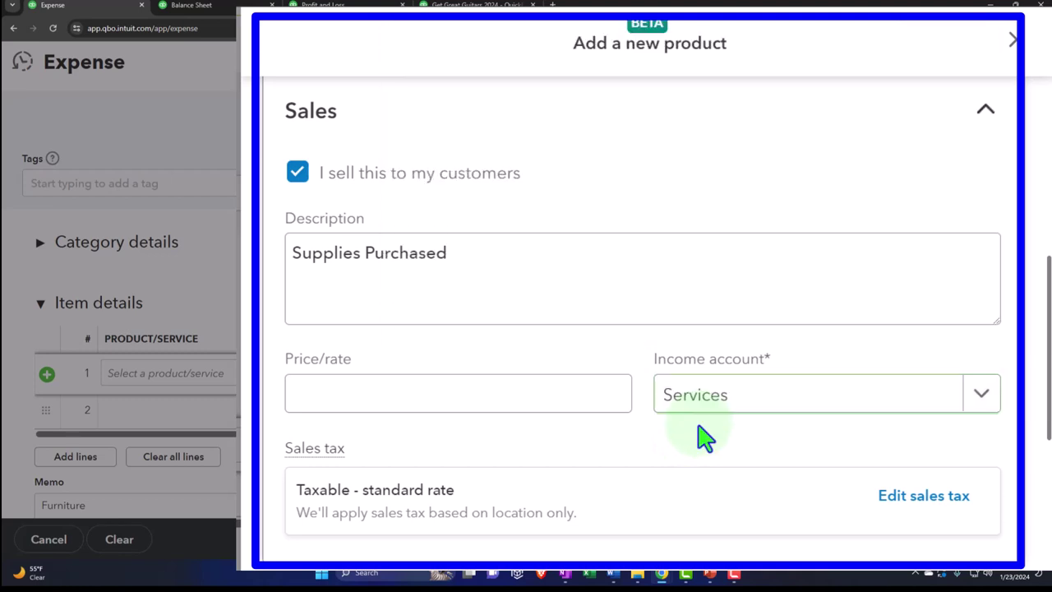
left_click(980, 409)
scroll(591, 251, "up", 2)
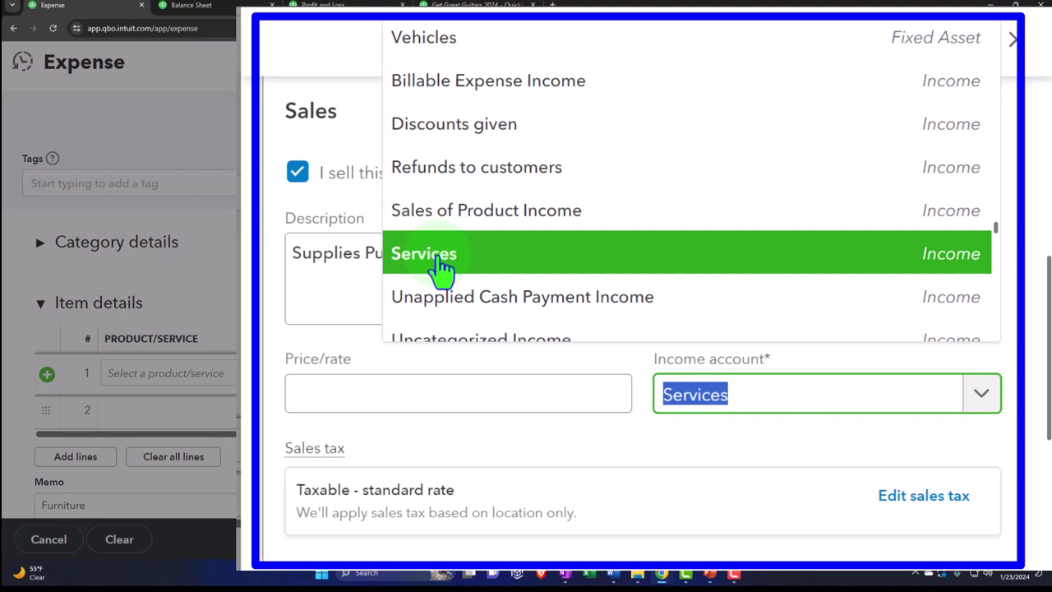
left_click(674, 470)
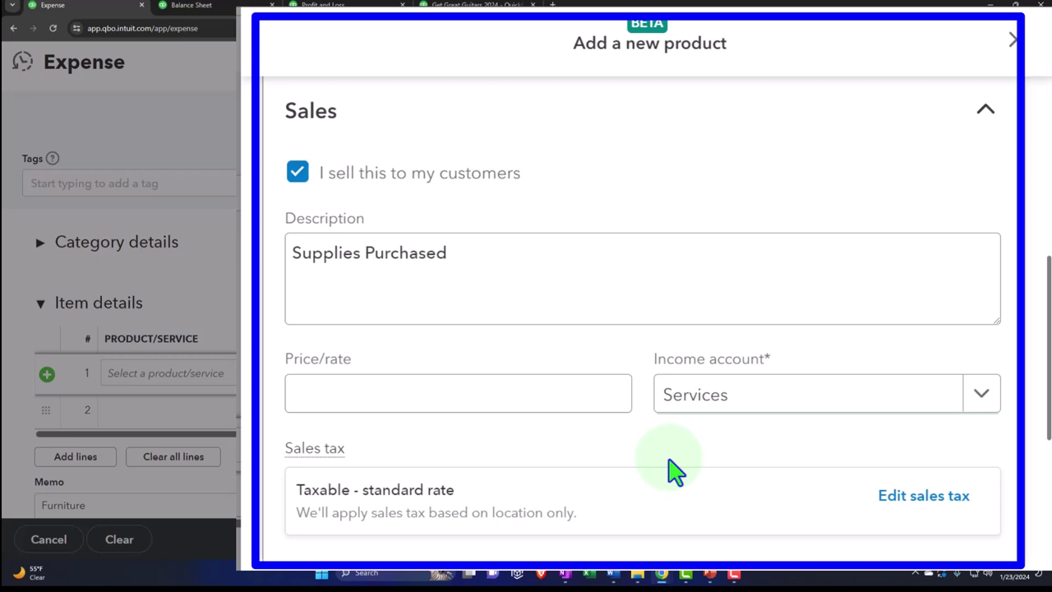
Step: Set the item's sales tax to Nontaxable and create the Supplies Purchased item
left_click(898, 496)
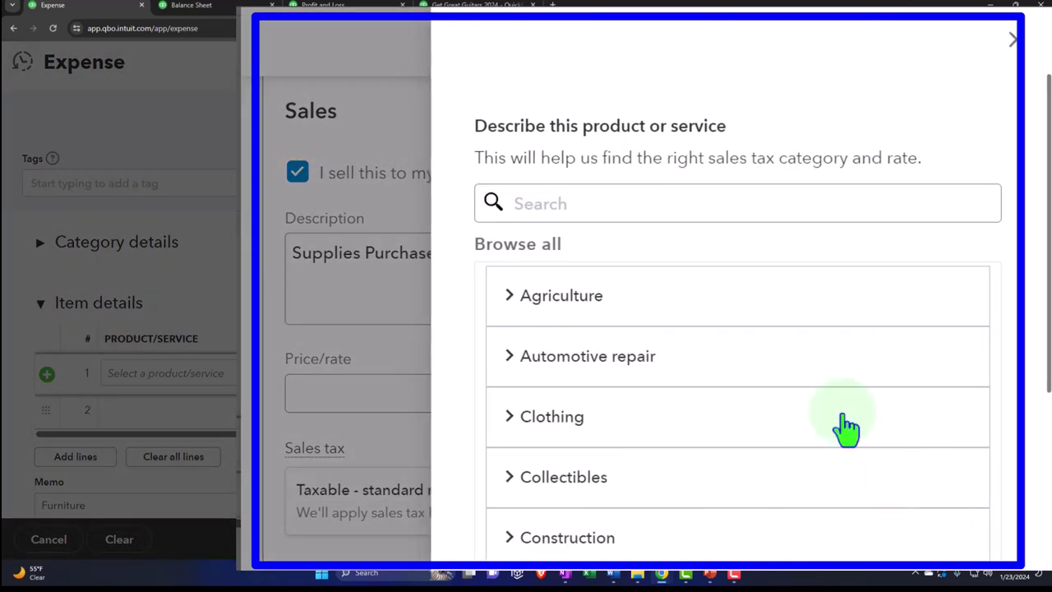
scroll(846, 427, "down", 10)
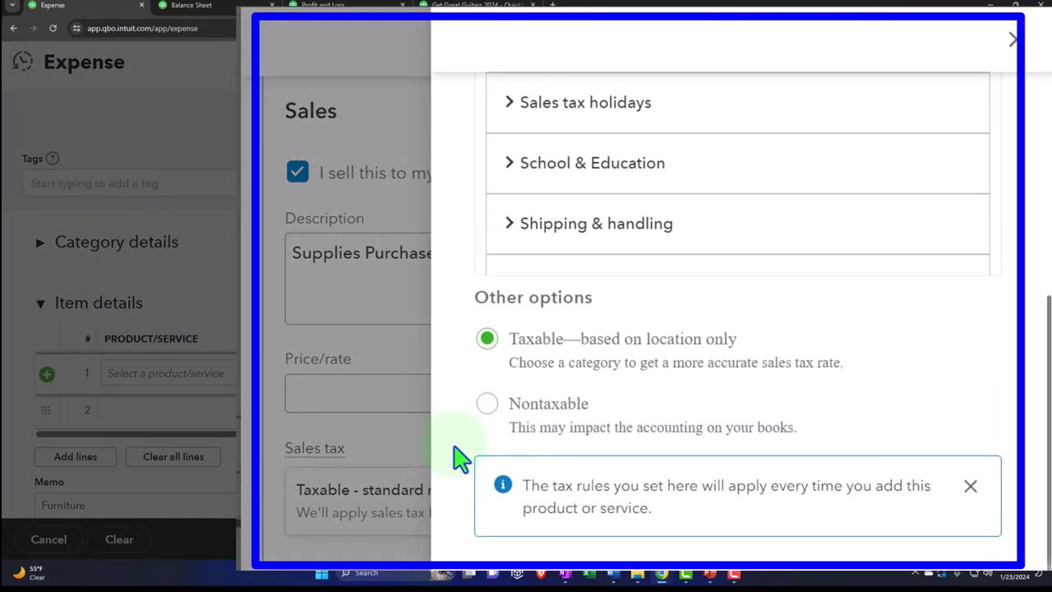
left_click(486, 402)
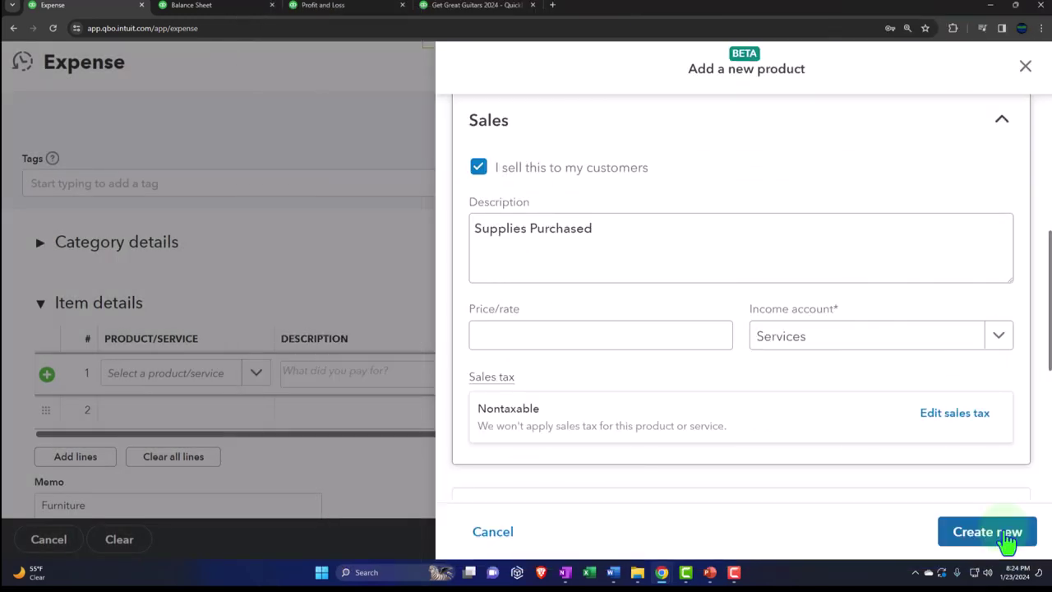
left_click(1005, 540)
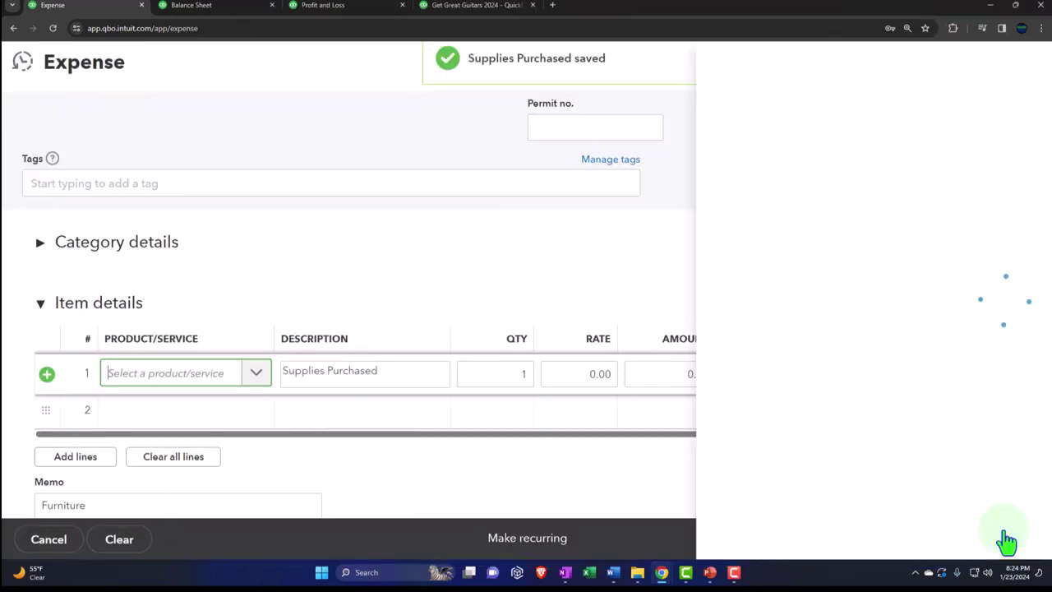
Step: Set the rate of the Supplies Purchased line to 250, keeping a quantity of 1
left_click(526, 379)
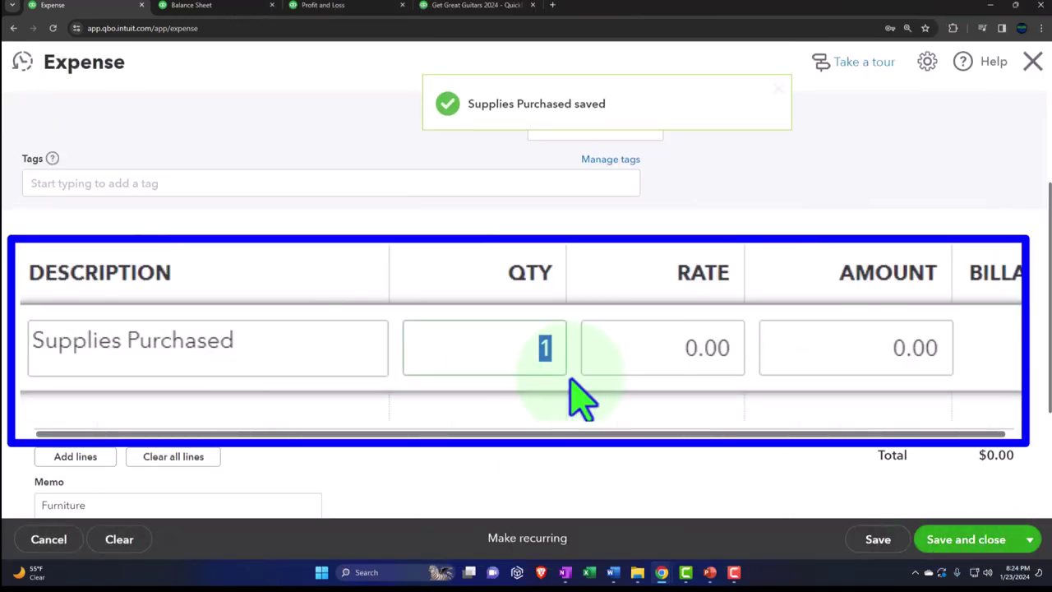
left_click(699, 351)
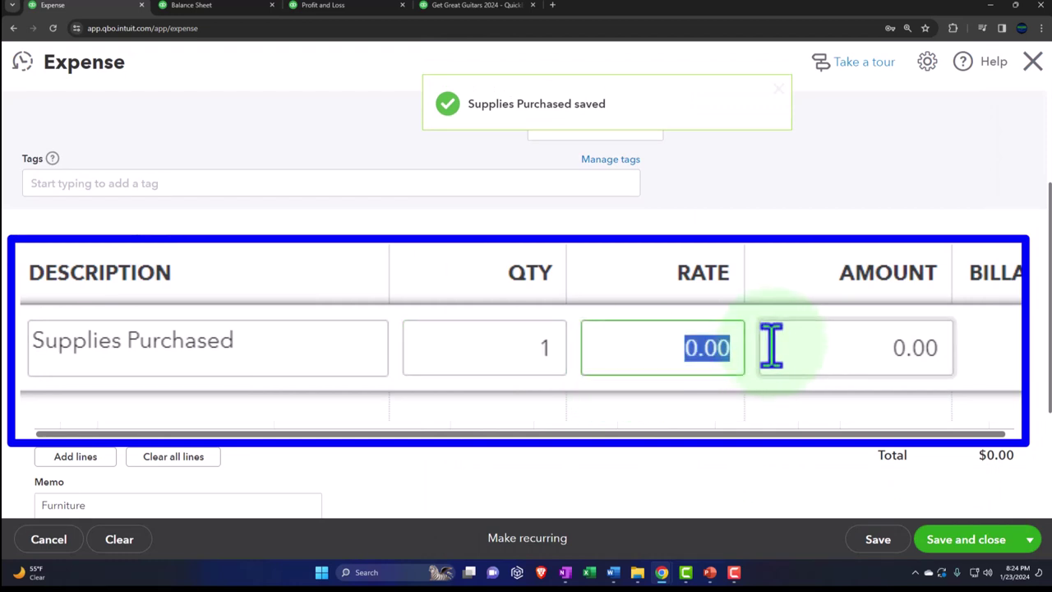
type("200")
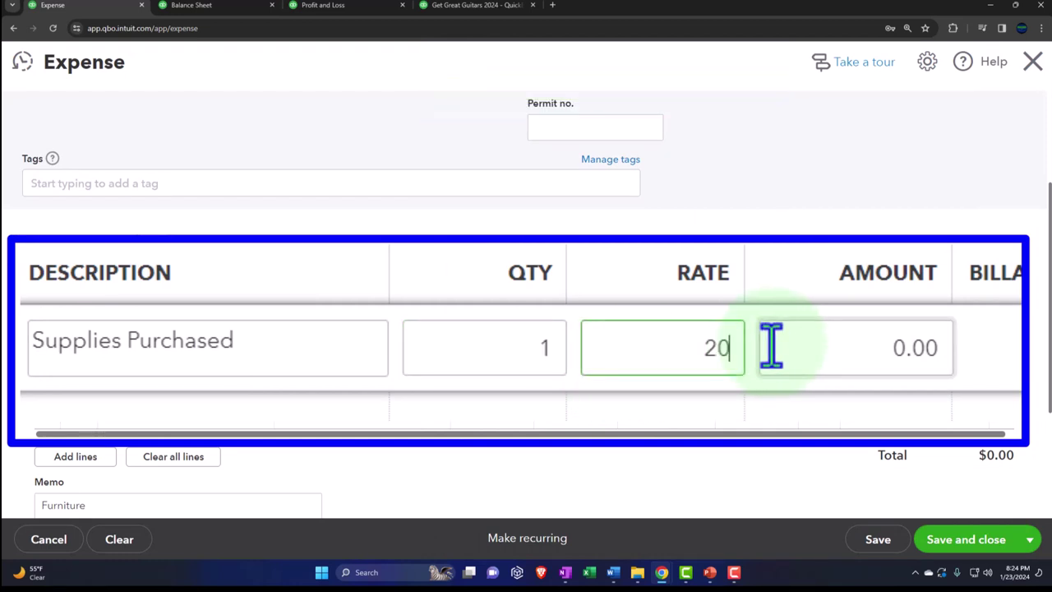
key("BackSpace")
key("BackSpace")
type("50")
left_click(771, 347)
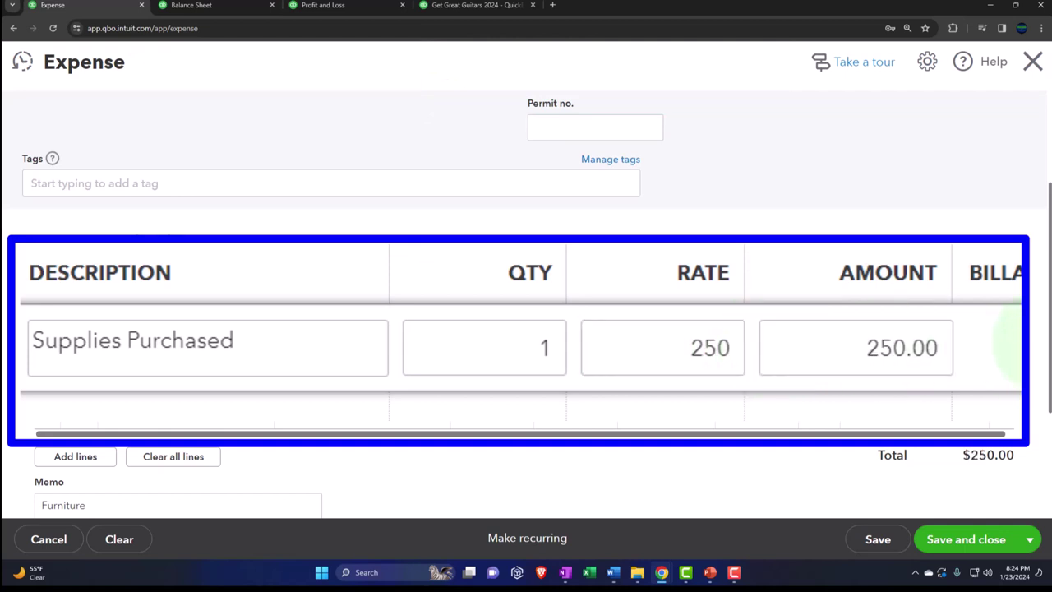
Step: Assign the billable Supplies Purchased line to the sub-customer of Jones Guitars
left_click(888, 139)
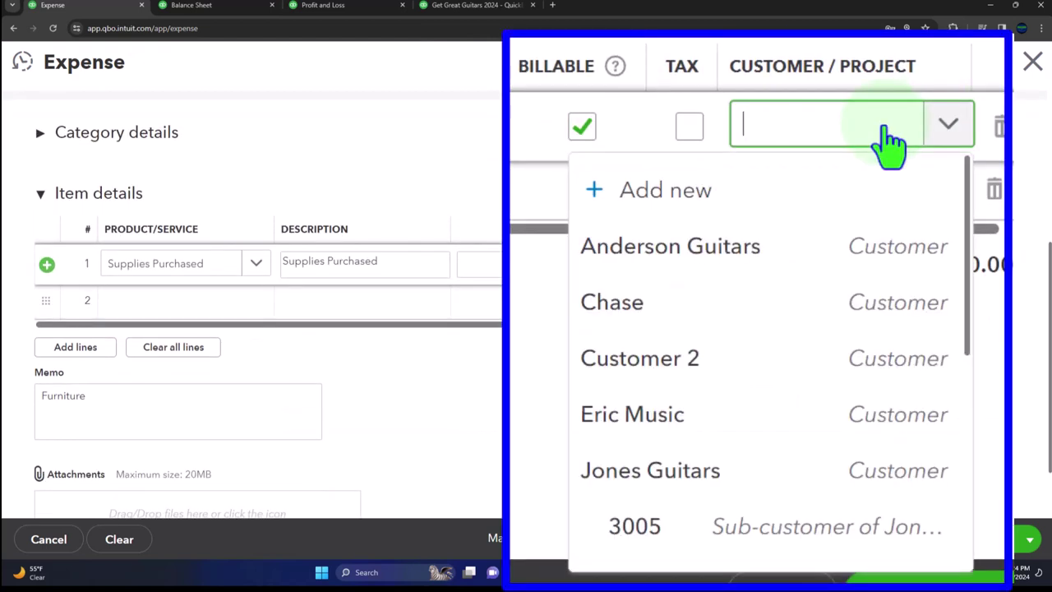
type("3005")
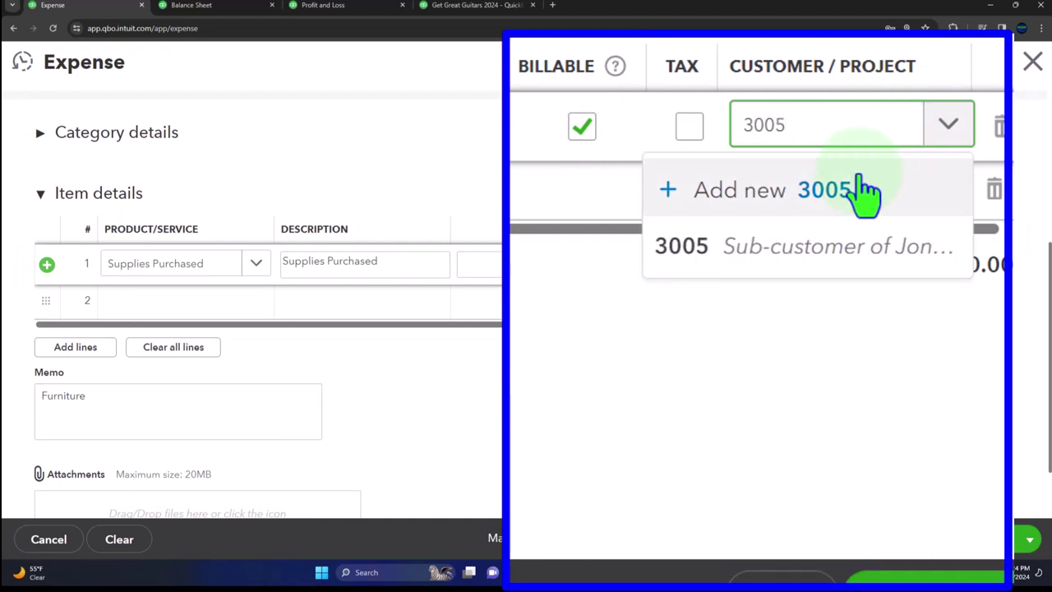
left_click(805, 263)
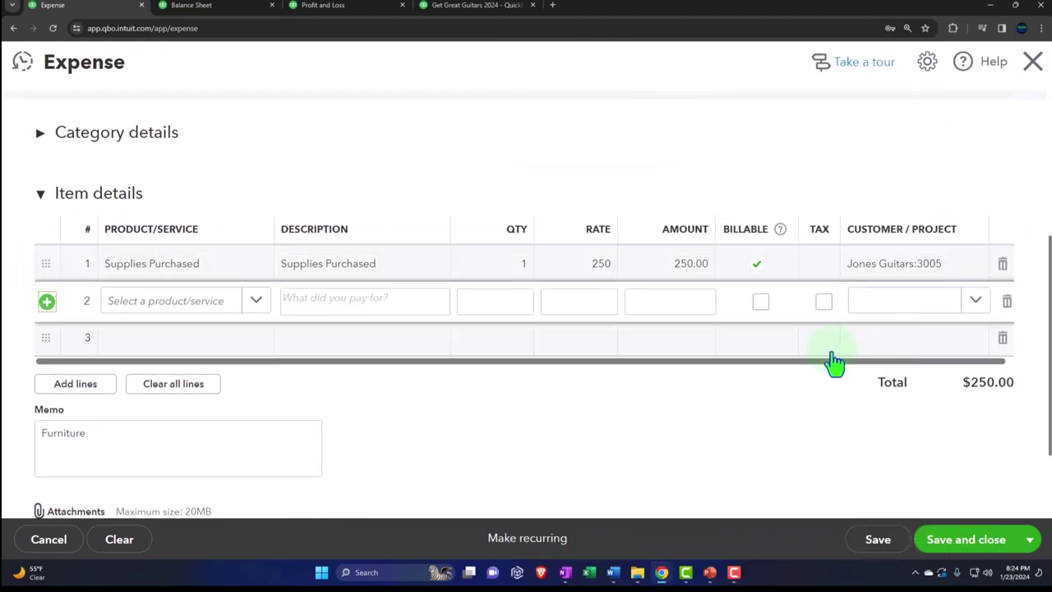
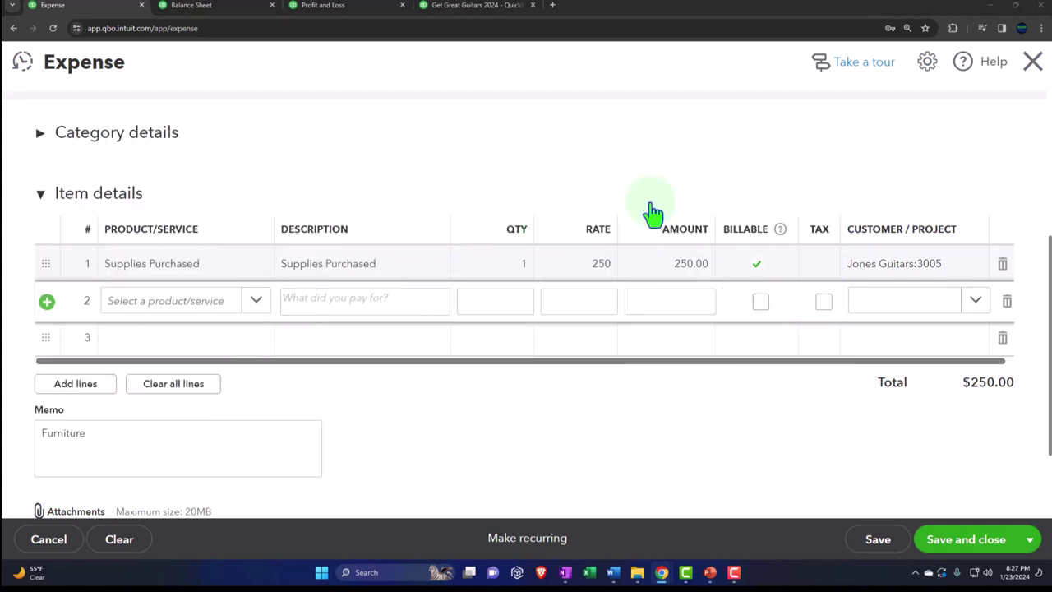
Step: Close the expense without saving it
left_click(1033, 64)
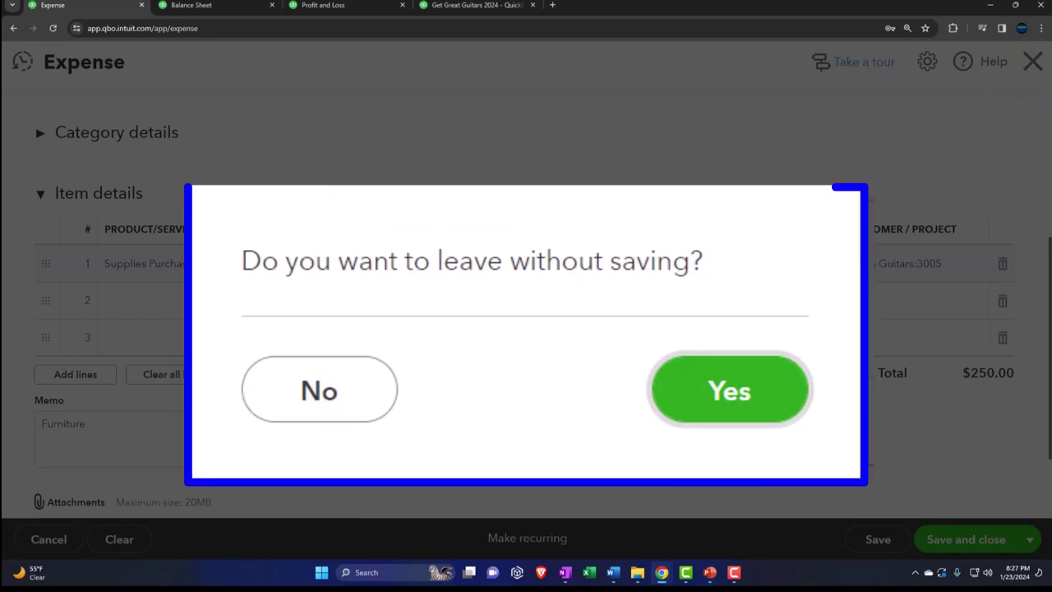
left_click(730, 393)
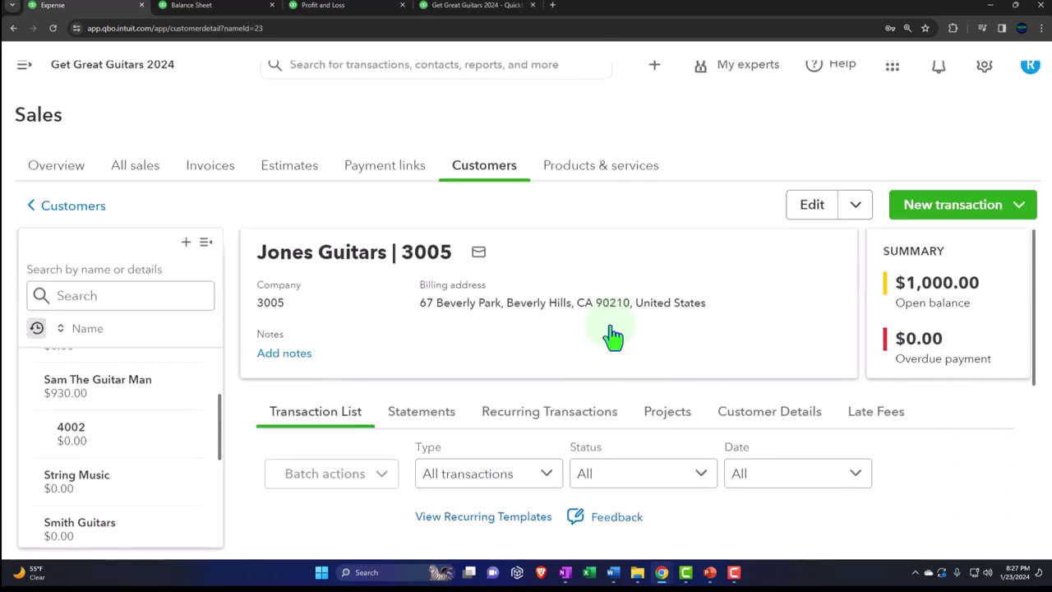
Step: Open the customers list and examine how the sub-customers are listed beneath Jones Guitars and Sam The Guitar Man
left_click(24, 64)
key("ctrl+minus")
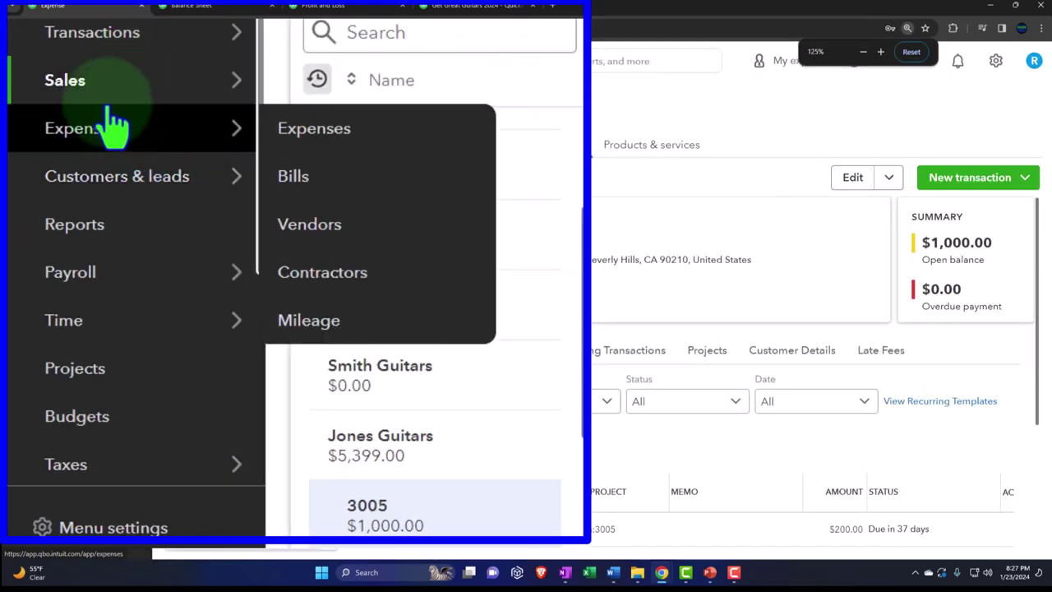
left_click(89, 100)
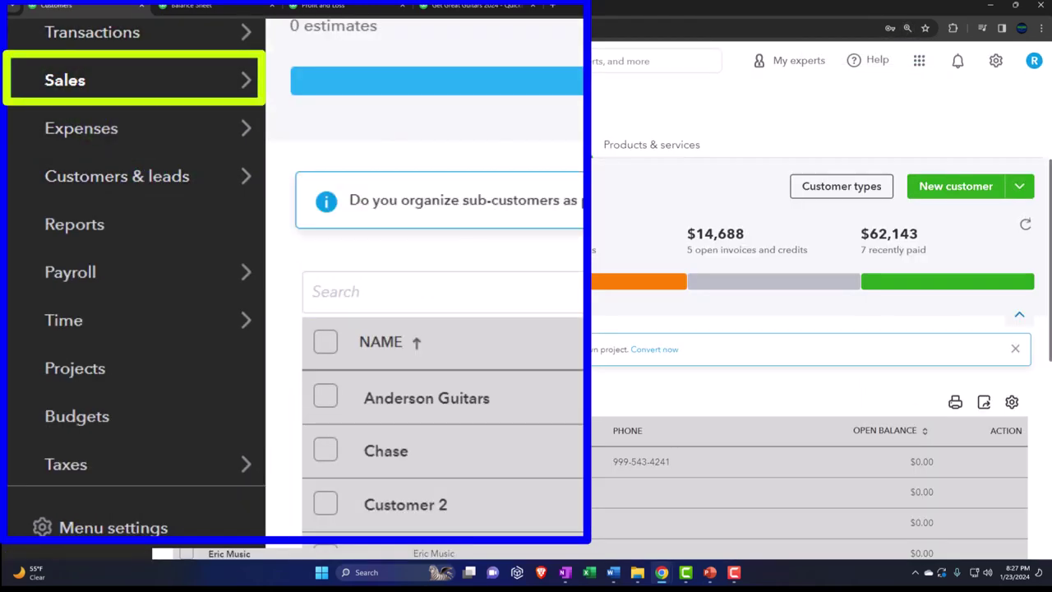
scroll(284, 353, "down", 4)
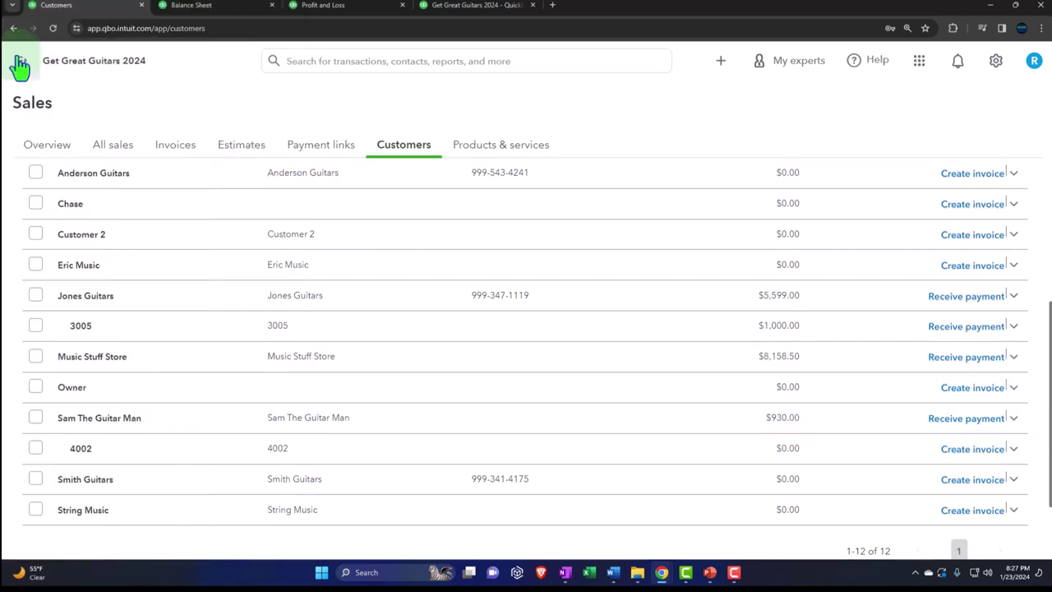
Step: Open the projects list and view the income and cost overview of Project 2
left_click(19, 64)
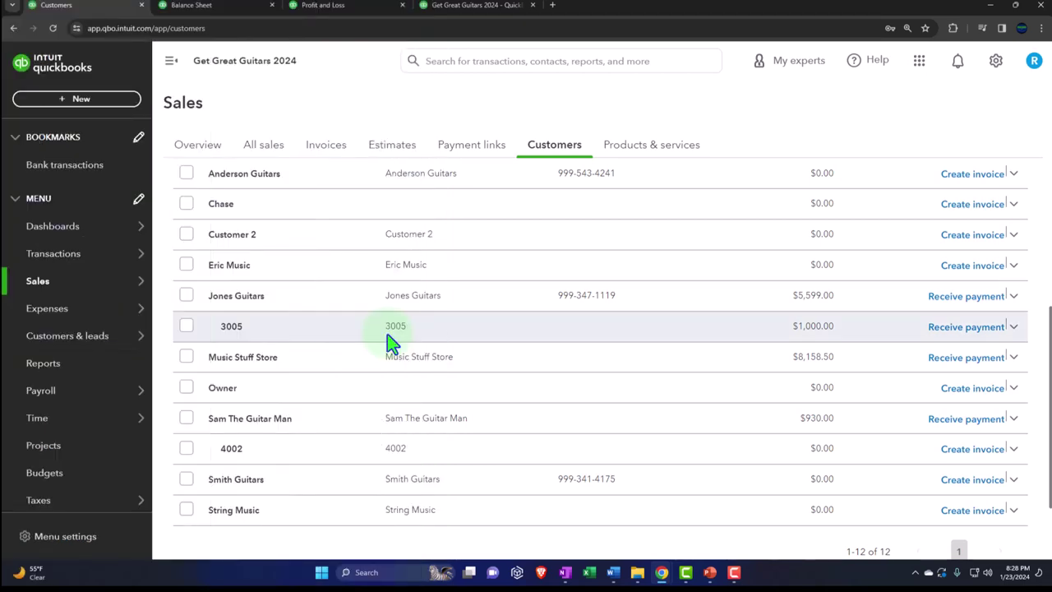
left_click(49, 453)
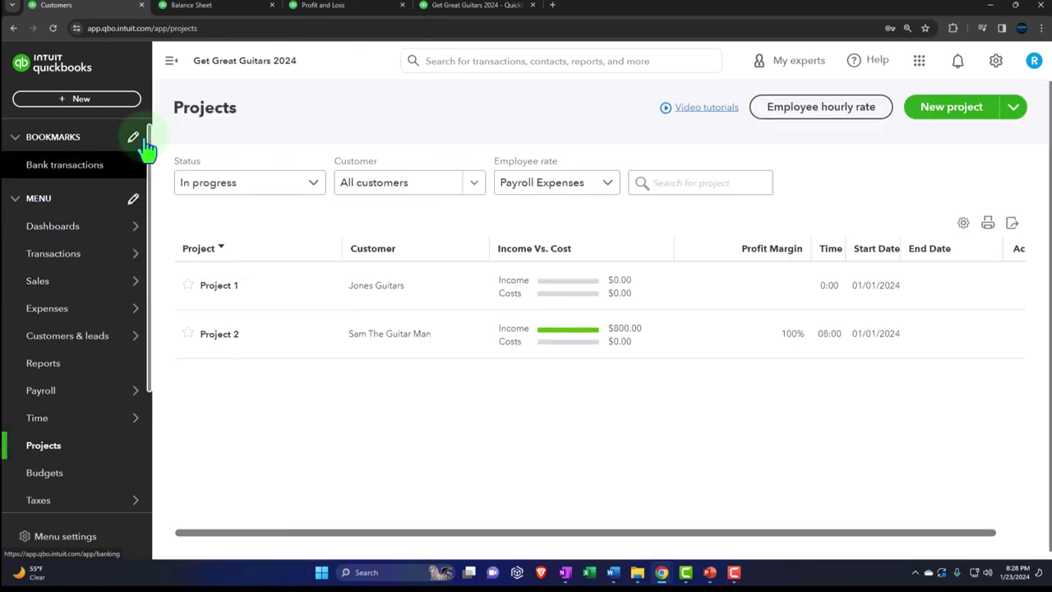
left_click(171, 61)
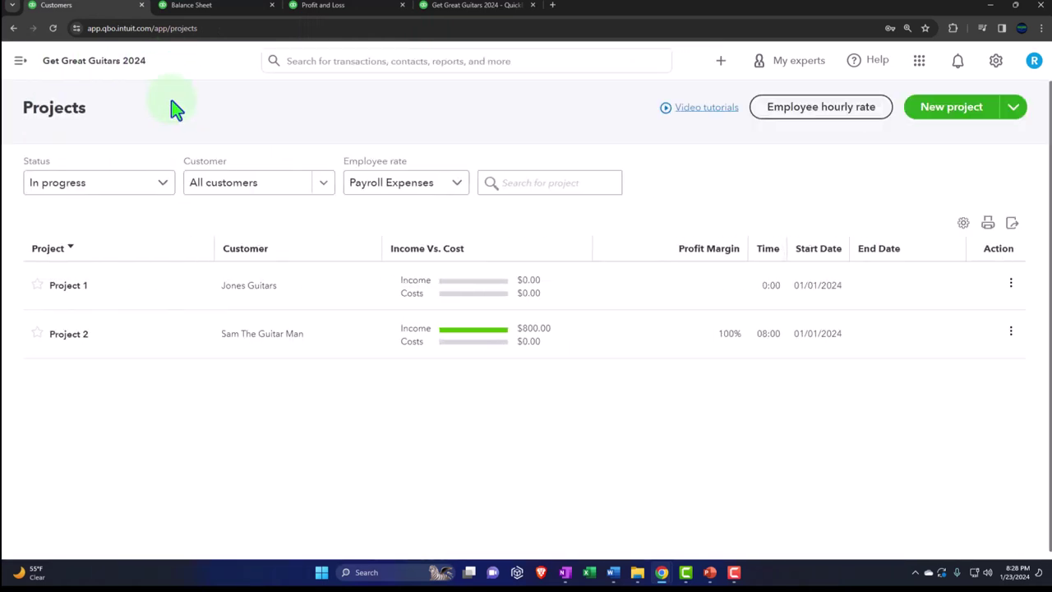
left_click(257, 355)
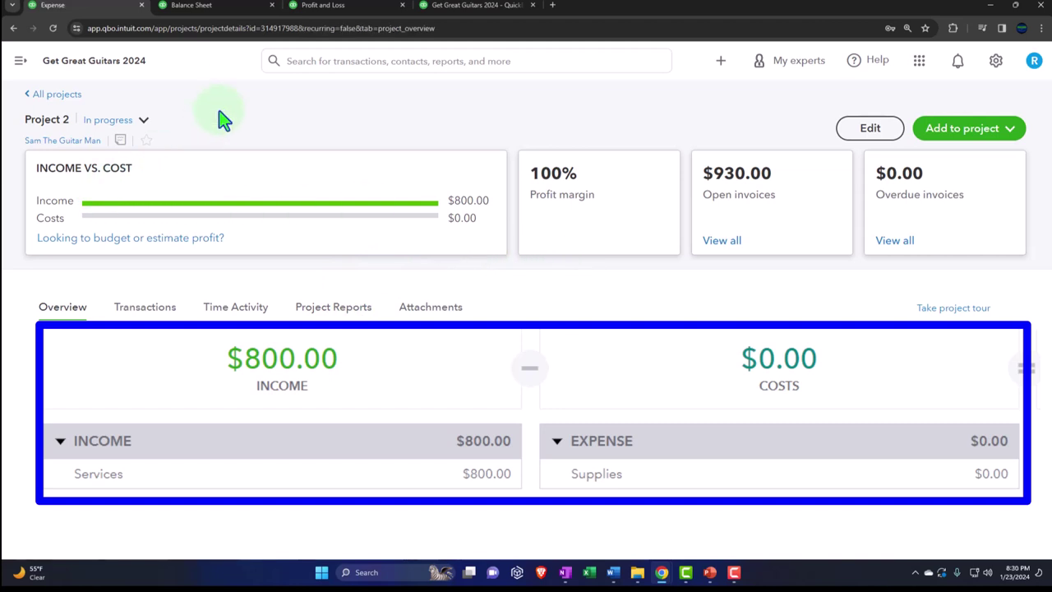
Step: Set the January 2024 Profit and Loss report to display its columns by Customers
left_click(320, 6)
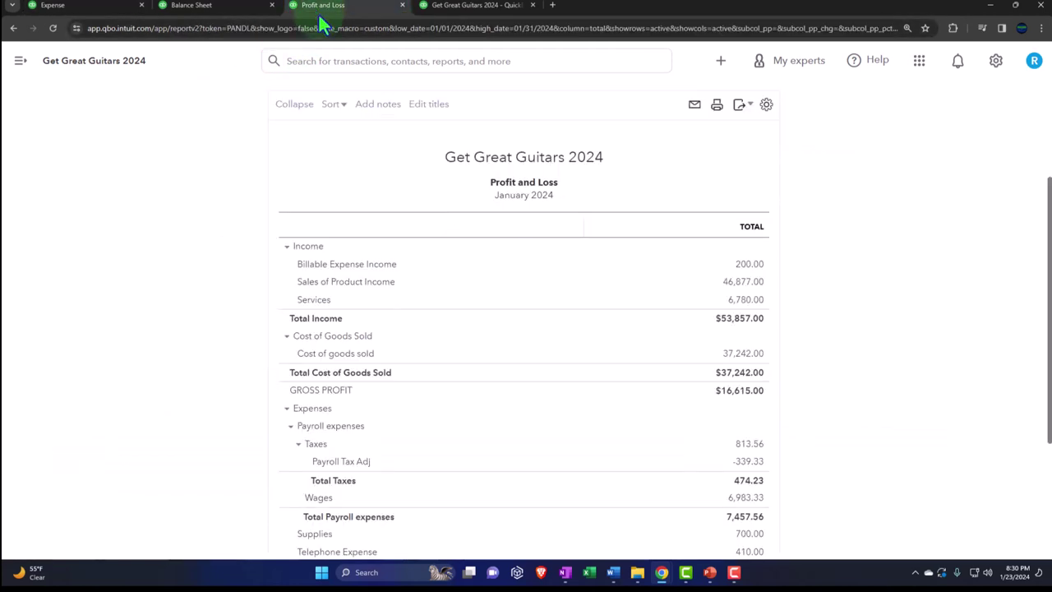
scroll(209, 333, "up", 3)
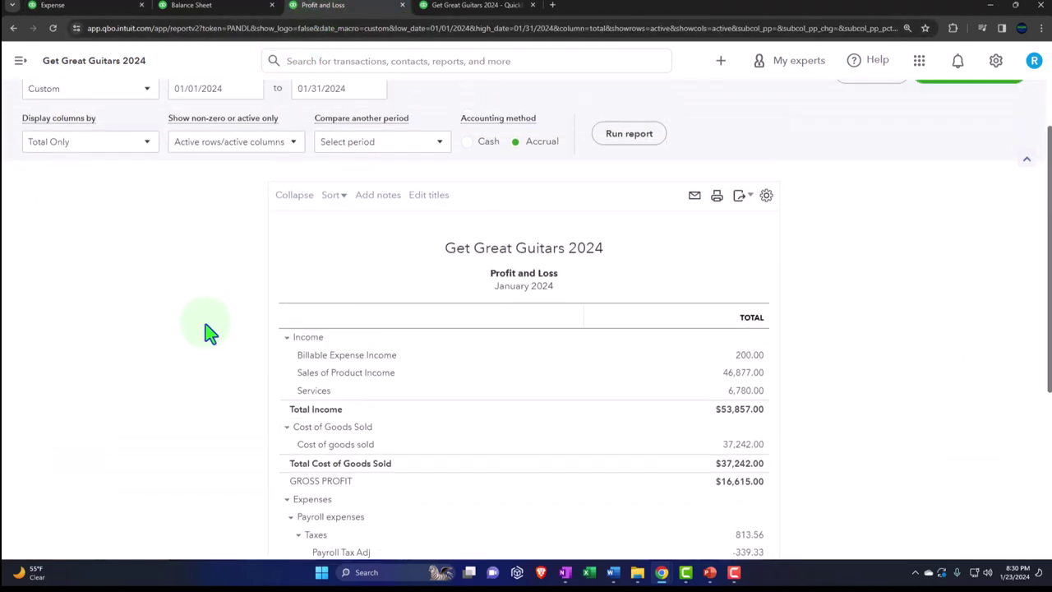
left_click(110, 159)
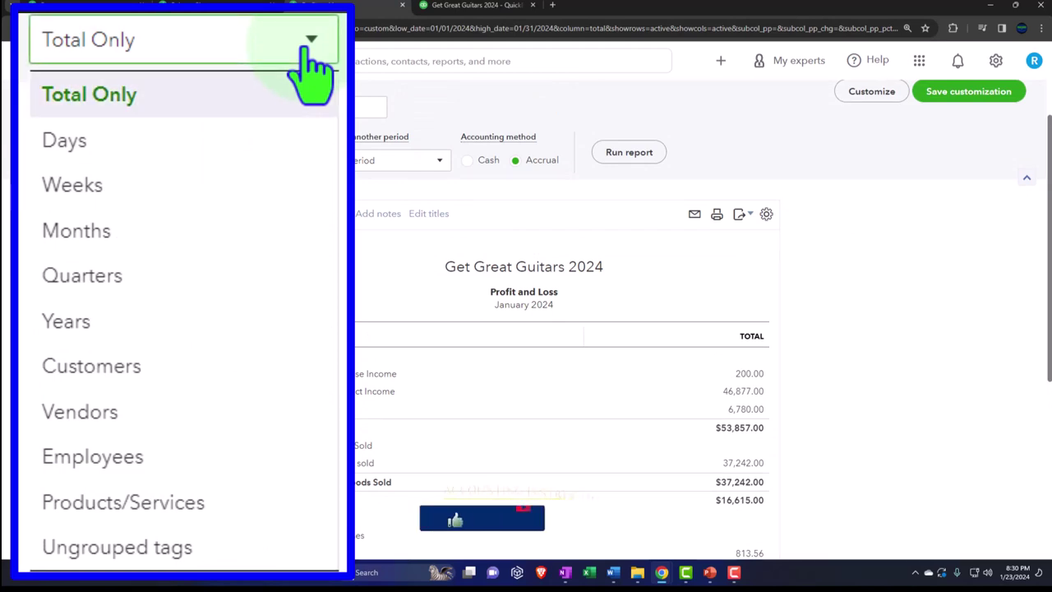
left_click(174, 376)
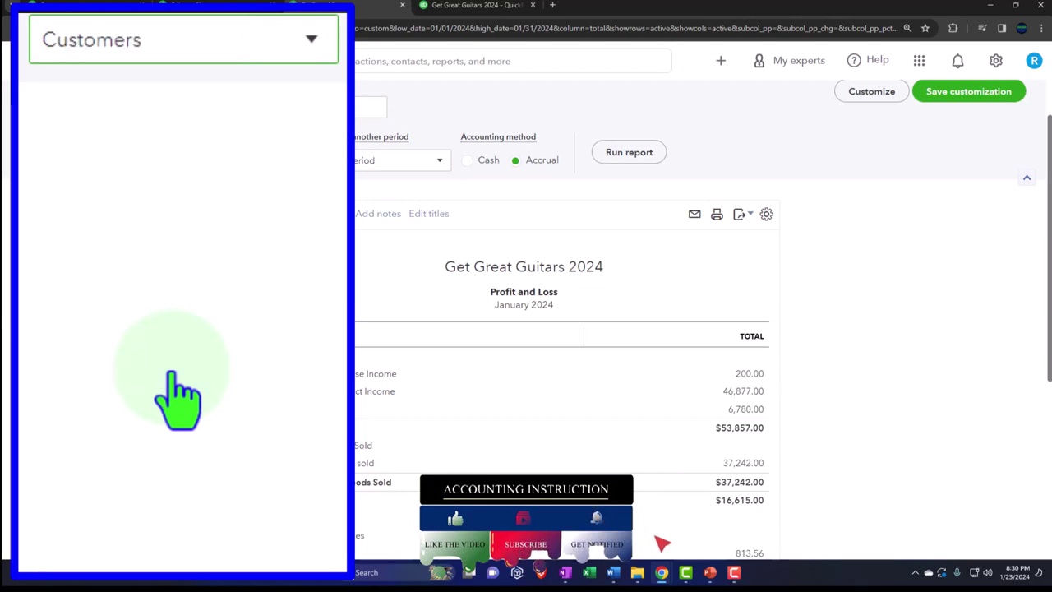
Step: Examine the January 2024 Profit and Loss columns across all customers, including sub-customer 3005 and Project 2
scroll(315, 349, "down", 2)
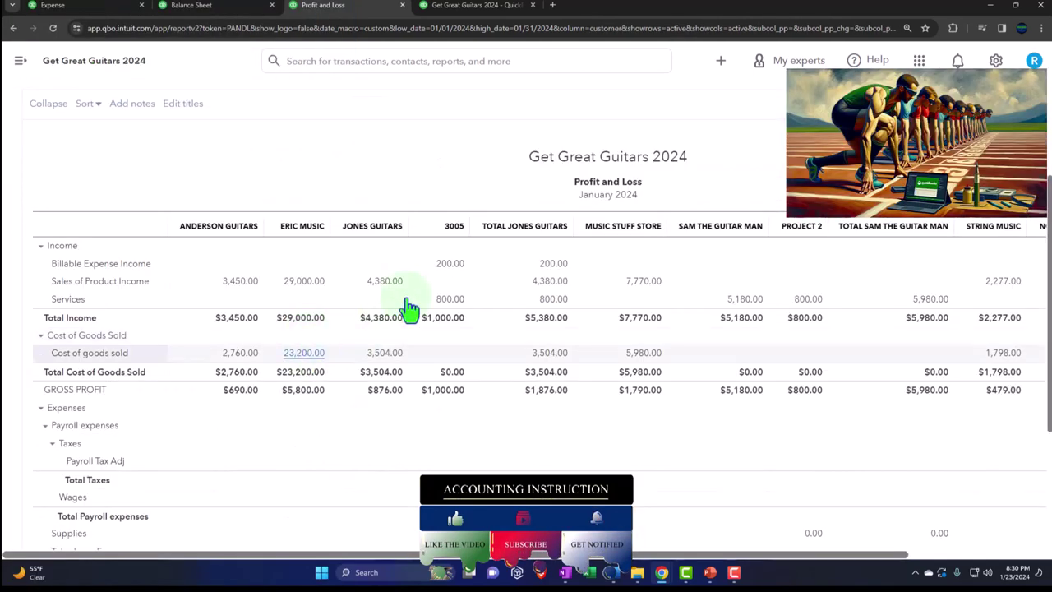
left_click_drag(427, 555, 558, 567)
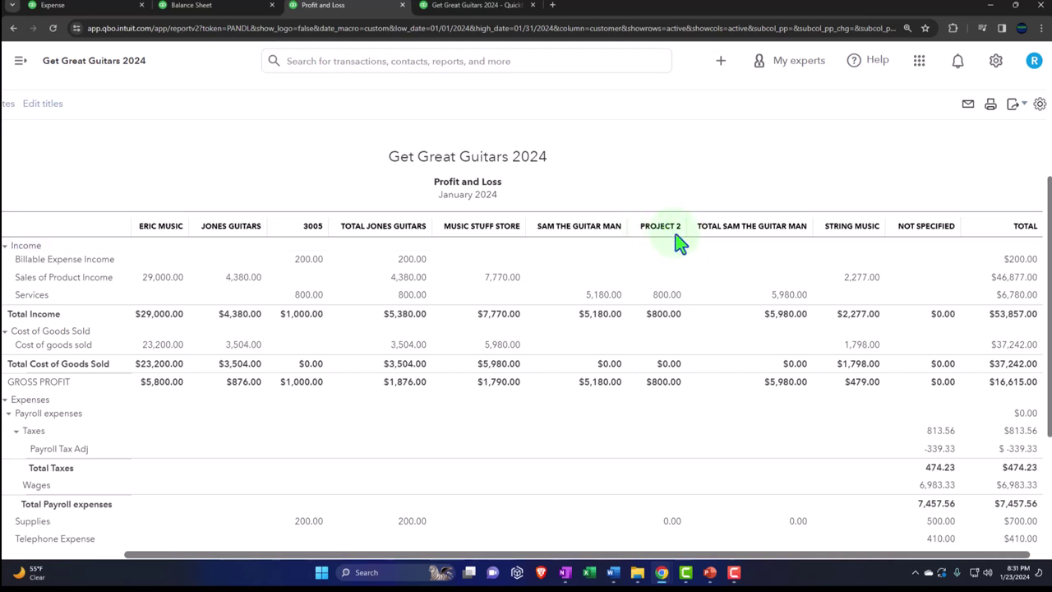
left_click_drag(728, 554, 563, 555)
scroll(251, 284, "up", 3)
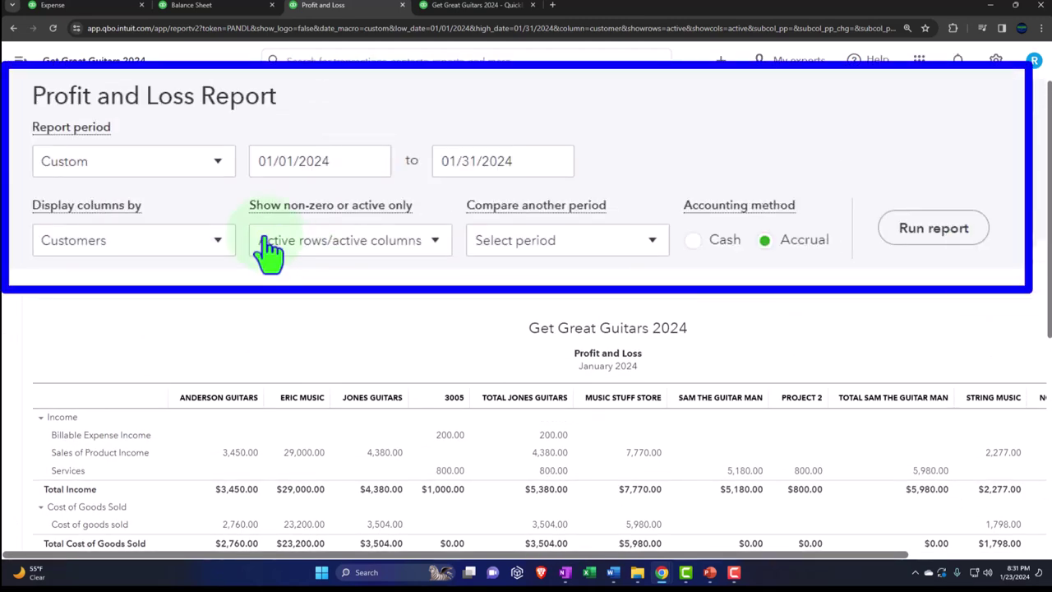
Step: Duplicate the browser tab that holds the Trial Balance report
left_click(464, 8)
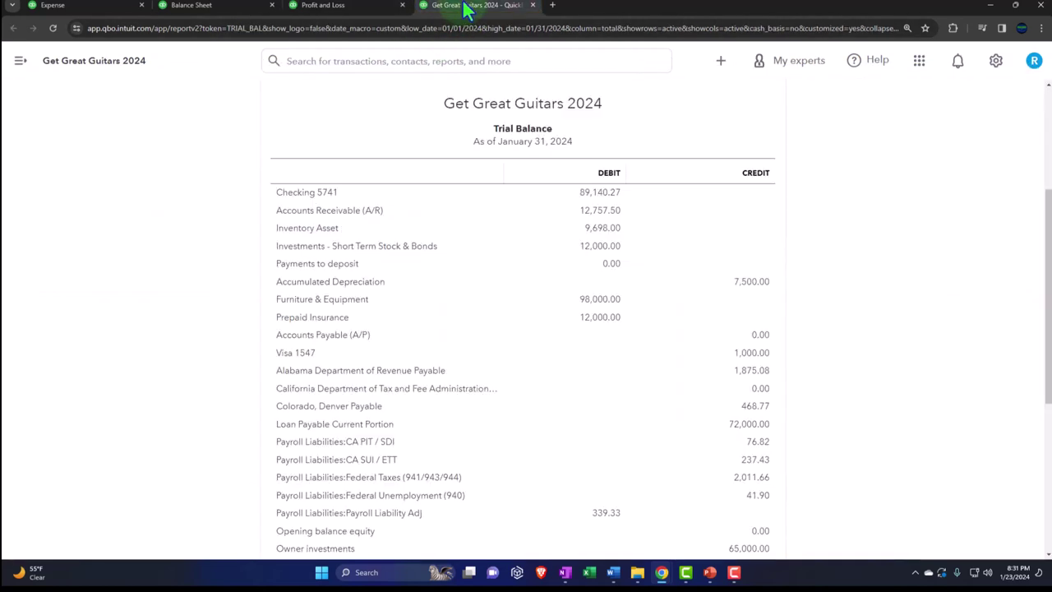
right_click(466, 9)
left_click(546, 240)
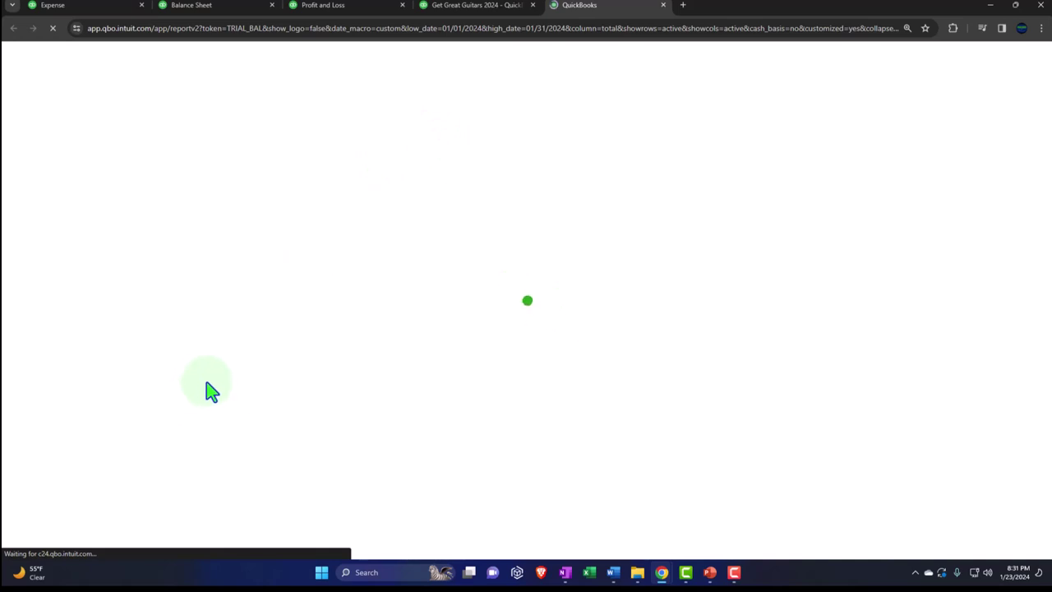
scroll(197, 386, "down", 2)
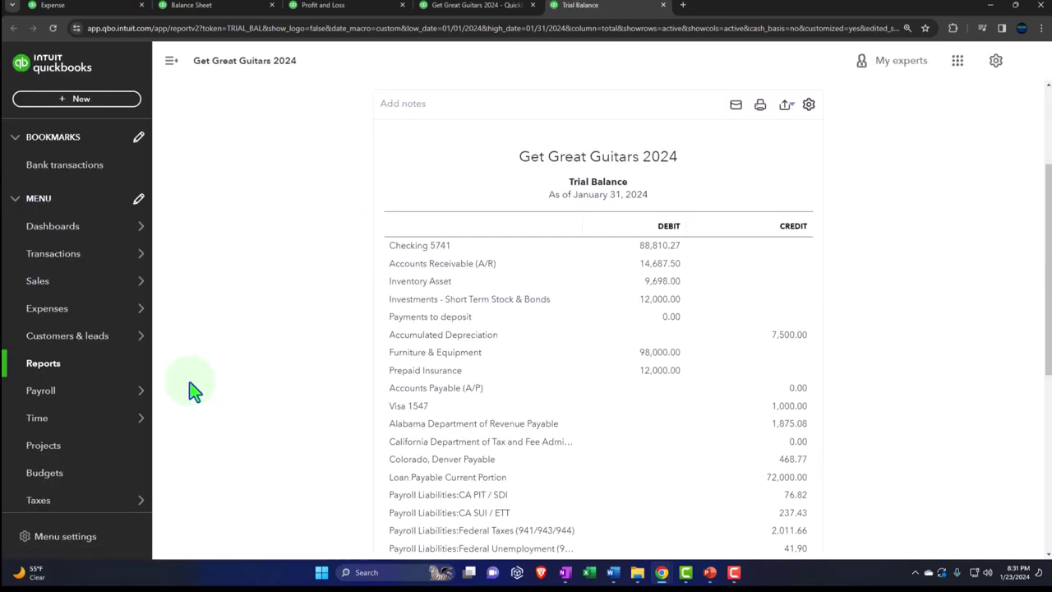
Step: Find the Project Profitability Summary in the reports list by searching for "proj" and open it in the duplicated tab
left_click(61, 373)
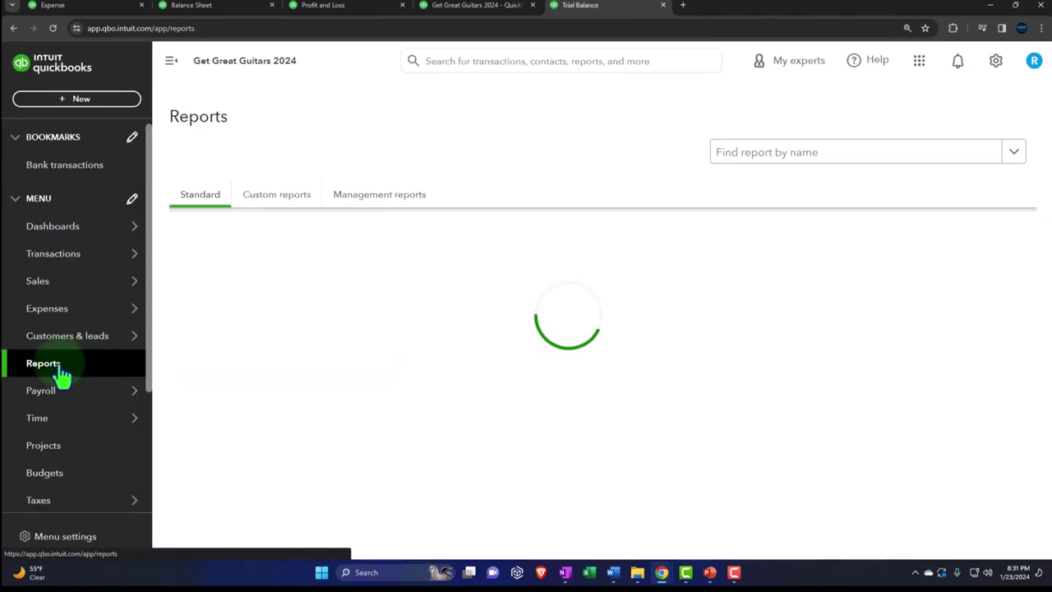
left_click(172, 62)
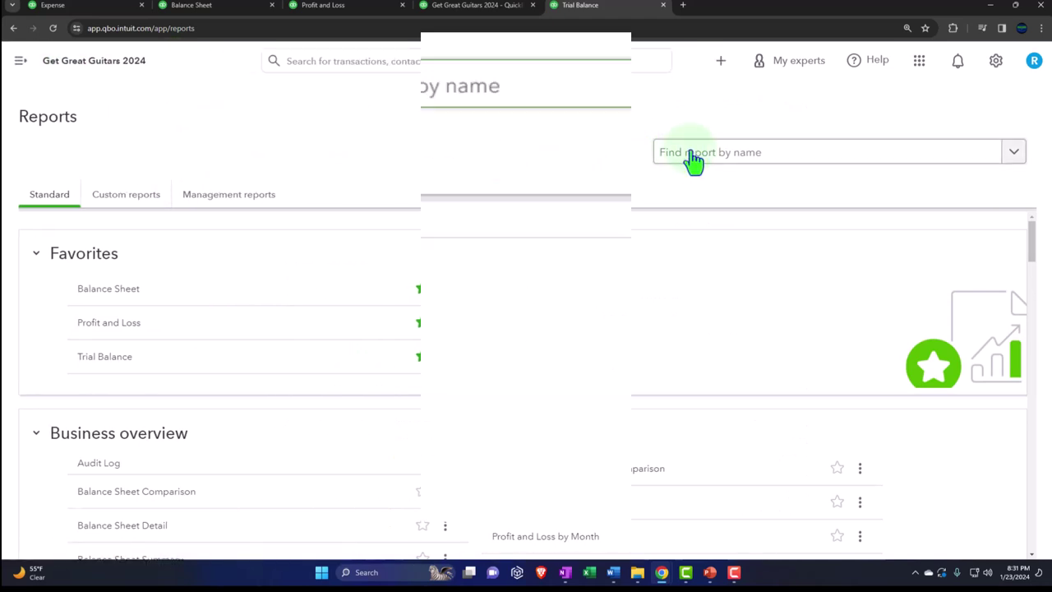
left_click(693, 157)
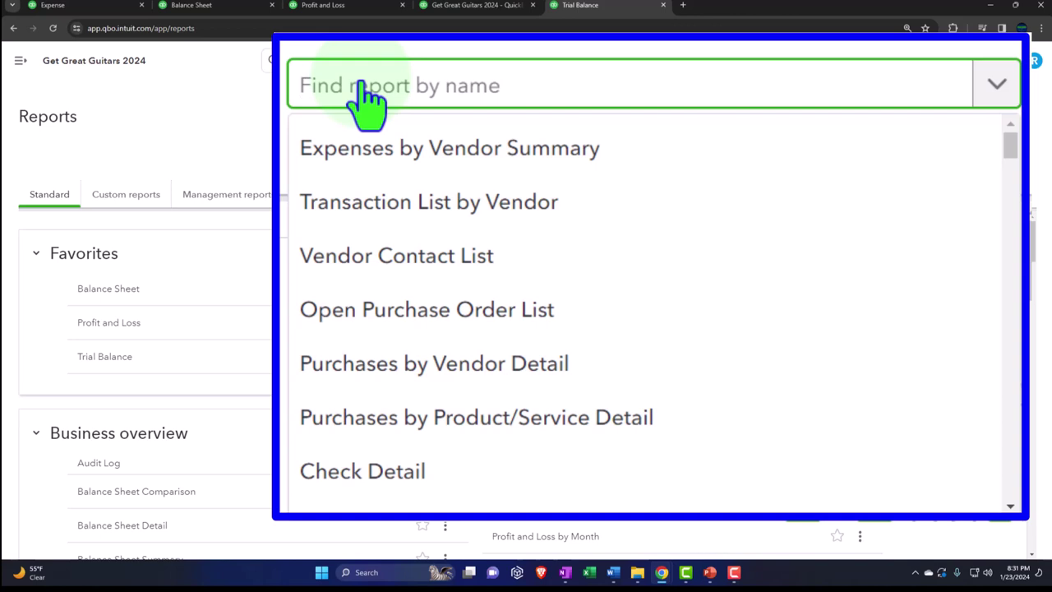
type("proj")
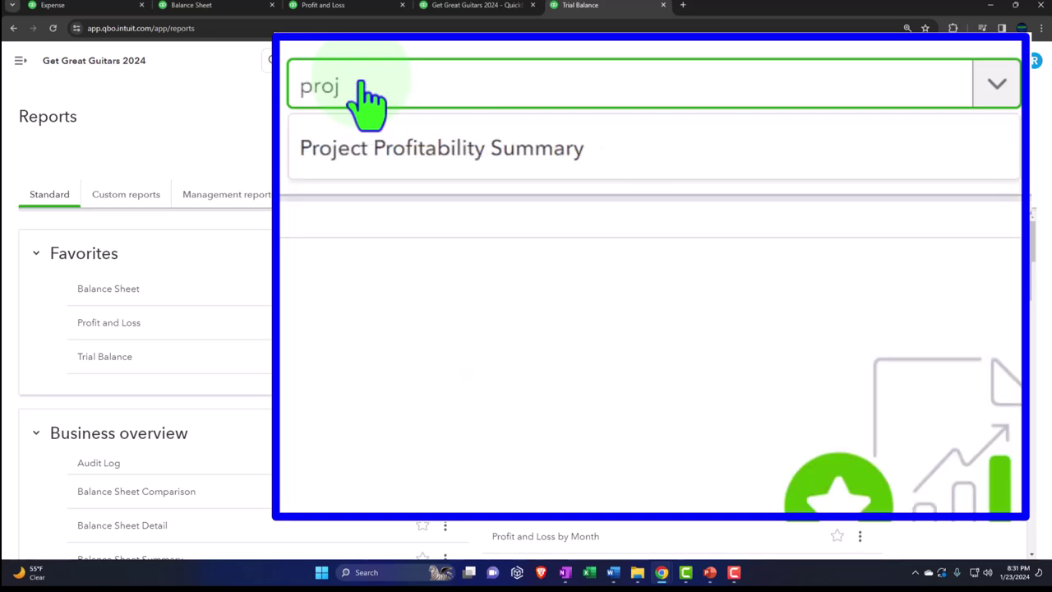
left_click(698, 188)
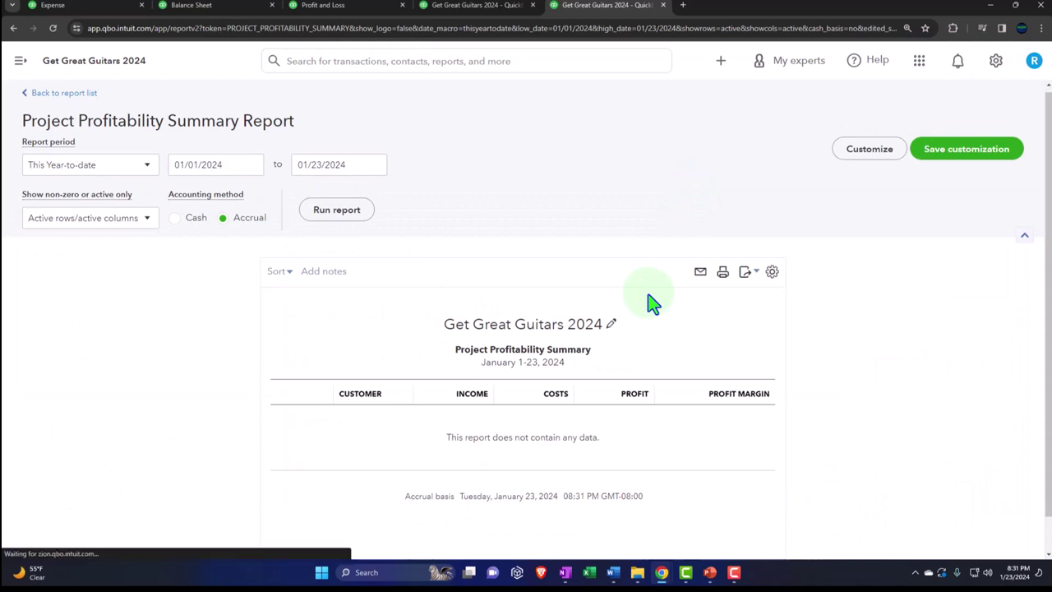
Step: Run the Project Profitability Summary for the period 01/01/2024 to 01/31/2024
left_click(373, 161)
type("01/01/2024")
key("Tab")
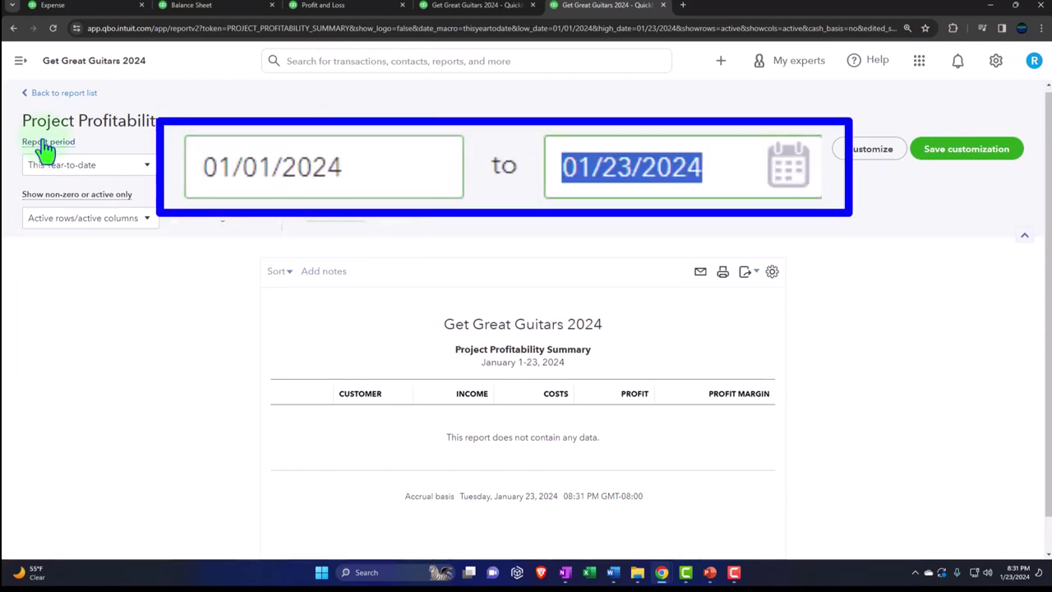
type("01312024")
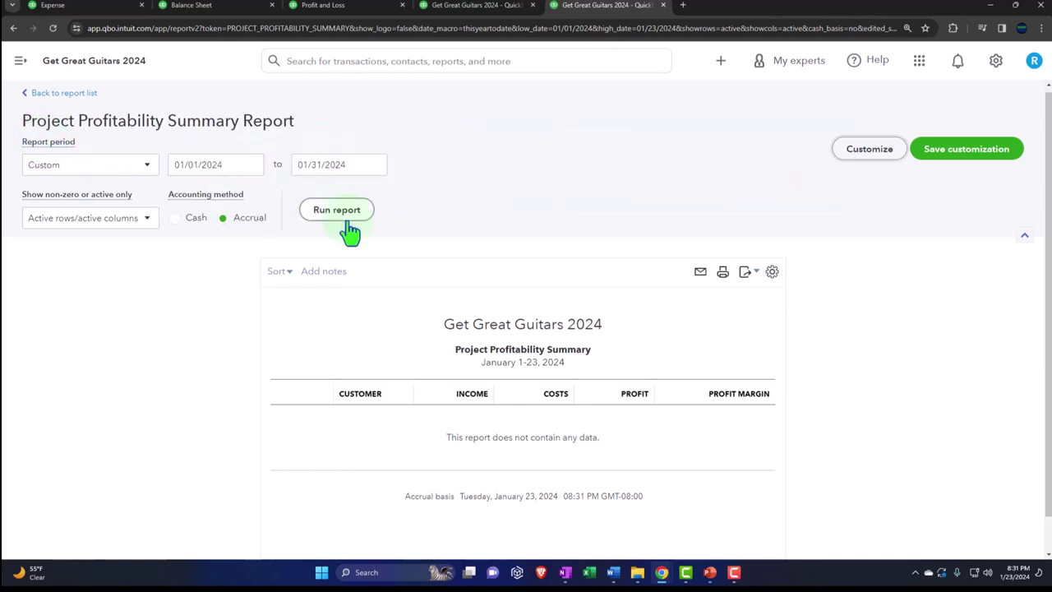
left_click(343, 216)
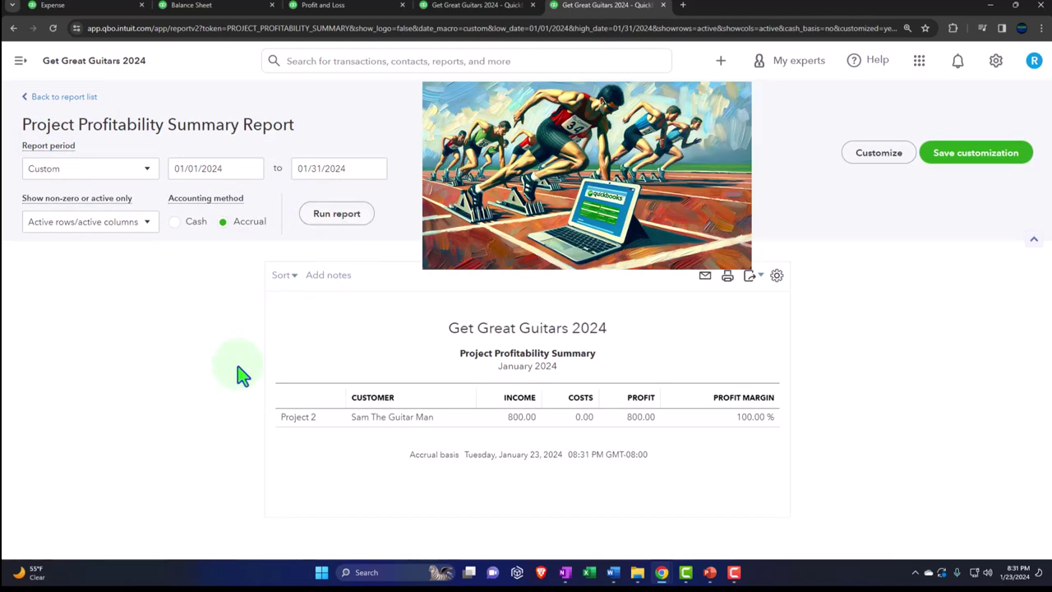
Step: Return to the original Trial Balance report and rerun it to refresh its balances
left_click(457, 8)
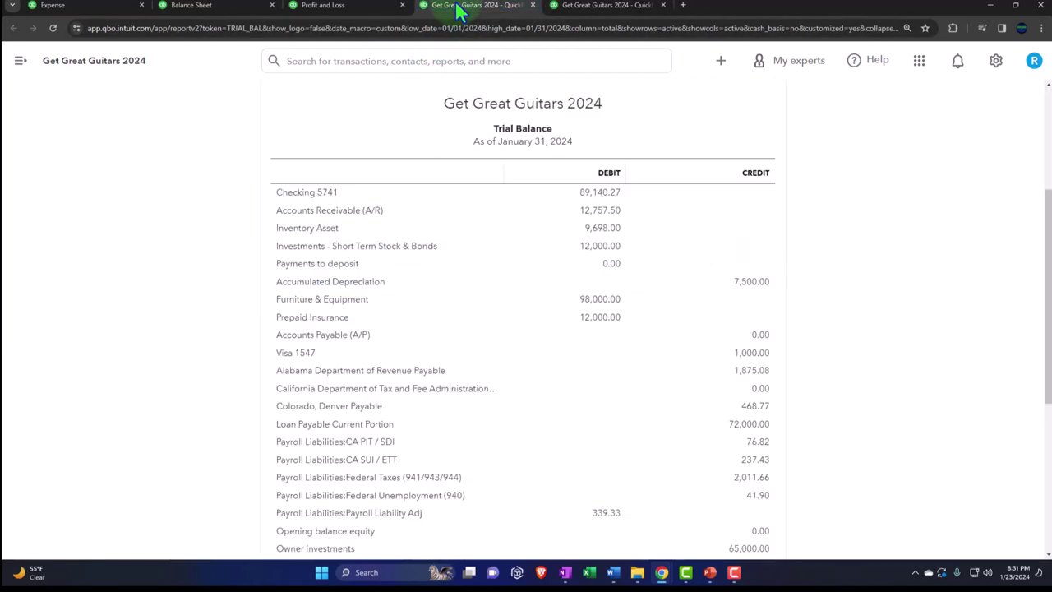
scroll(423, 197, "up", 2)
left_click(482, 158)
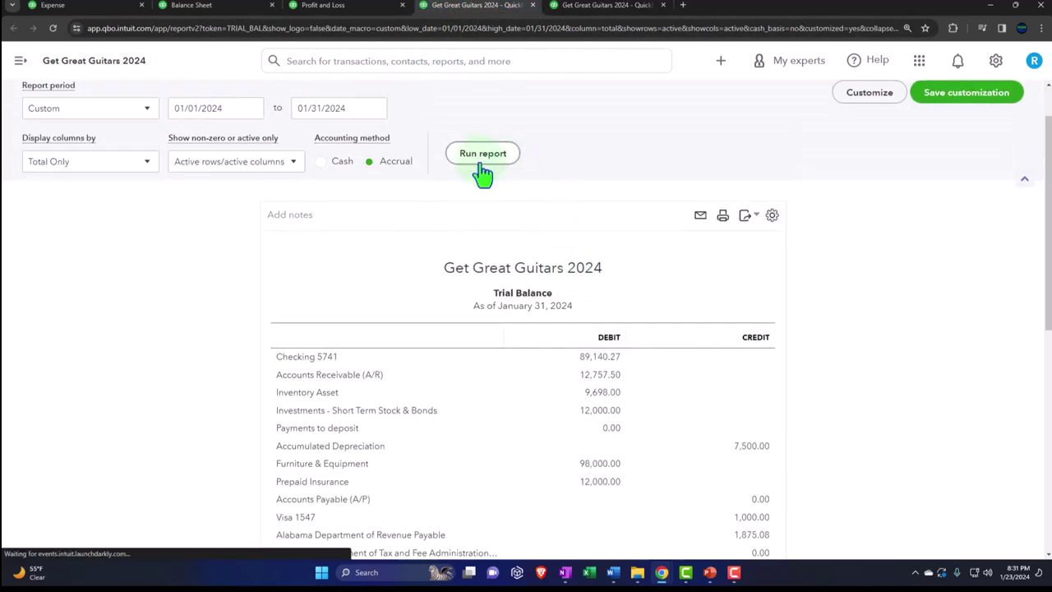
Step: Examine the Trial Balance debit and credit balances from the checking account down to the TOTAL row
key("ctrl+plus")
key("ctrl+plus")
key("ctrl+plus")
key("ctrl+plus")
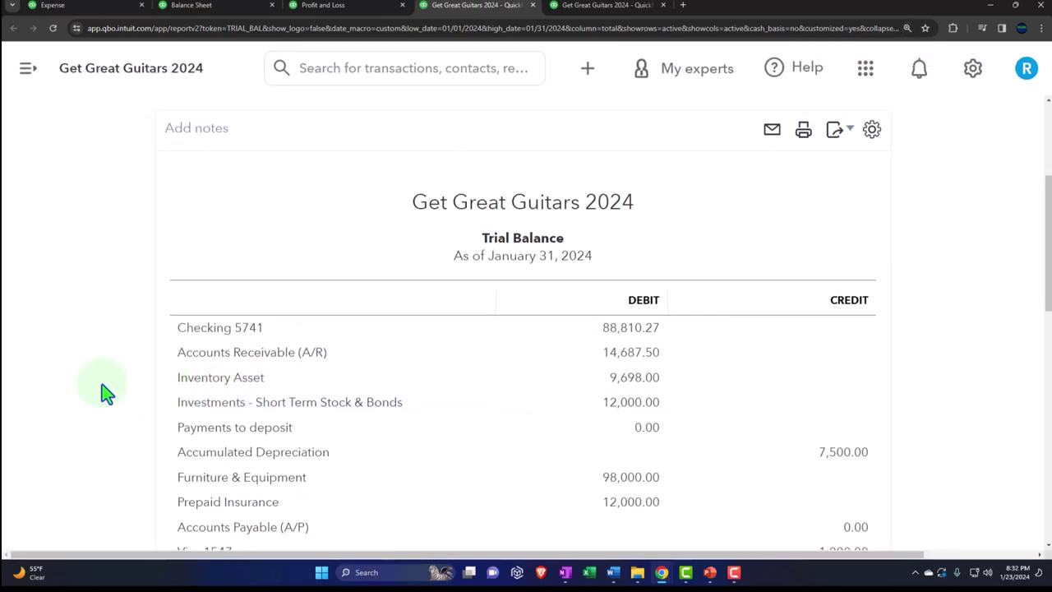
scroll(101, 392, "down", 1)
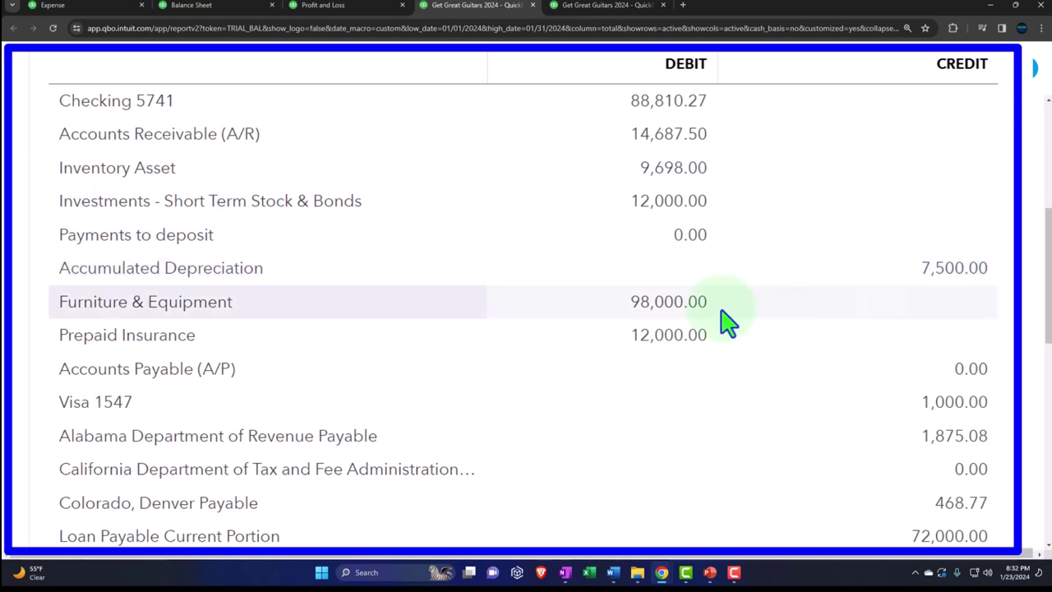
scroll(444, 319, "down", 1)
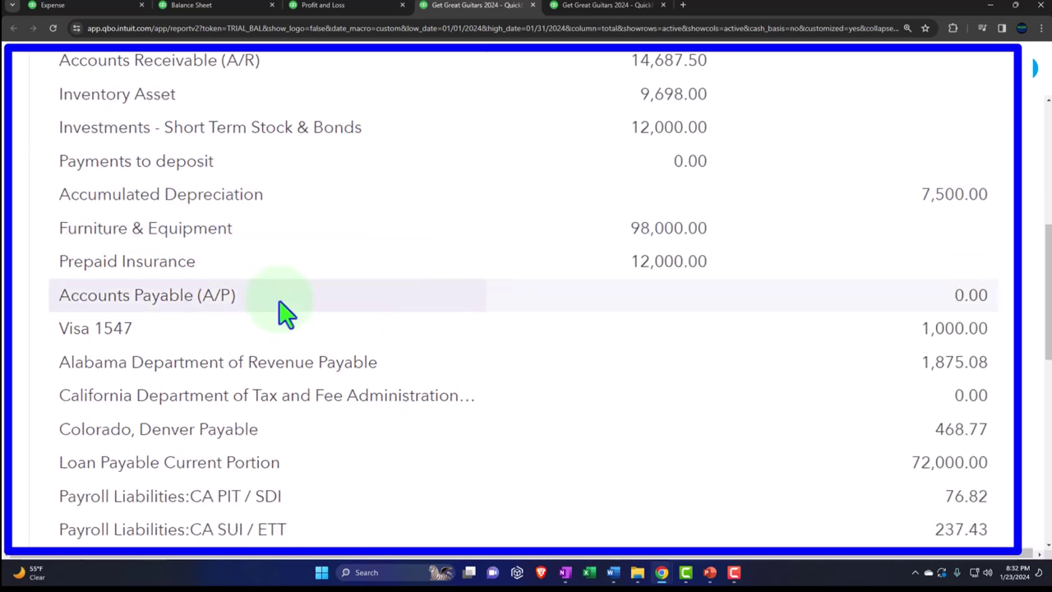
scroll(51, 269, "down", 2)
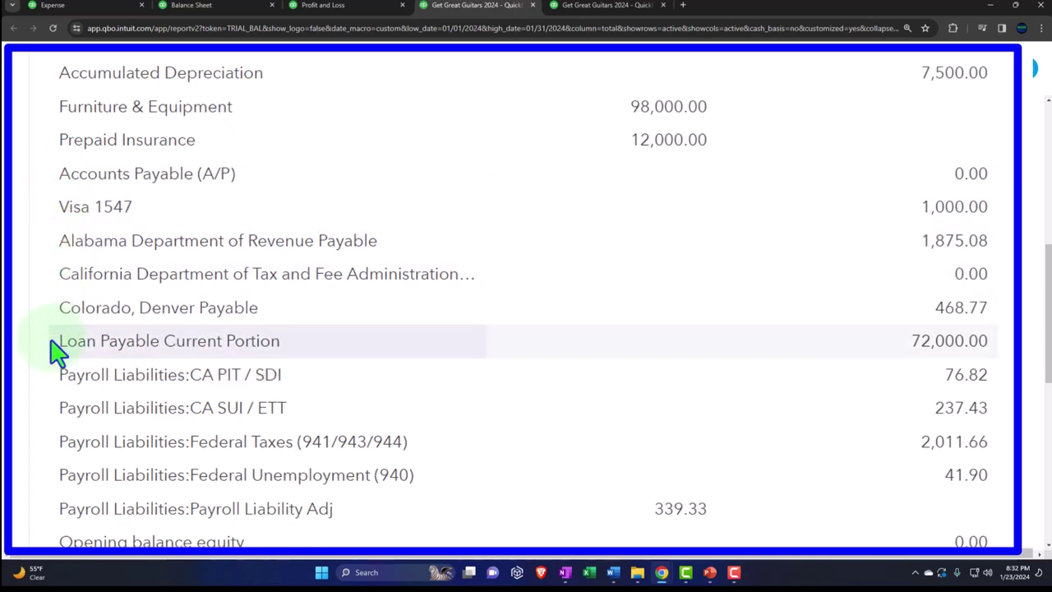
scroll(54, 349, "down", 2)
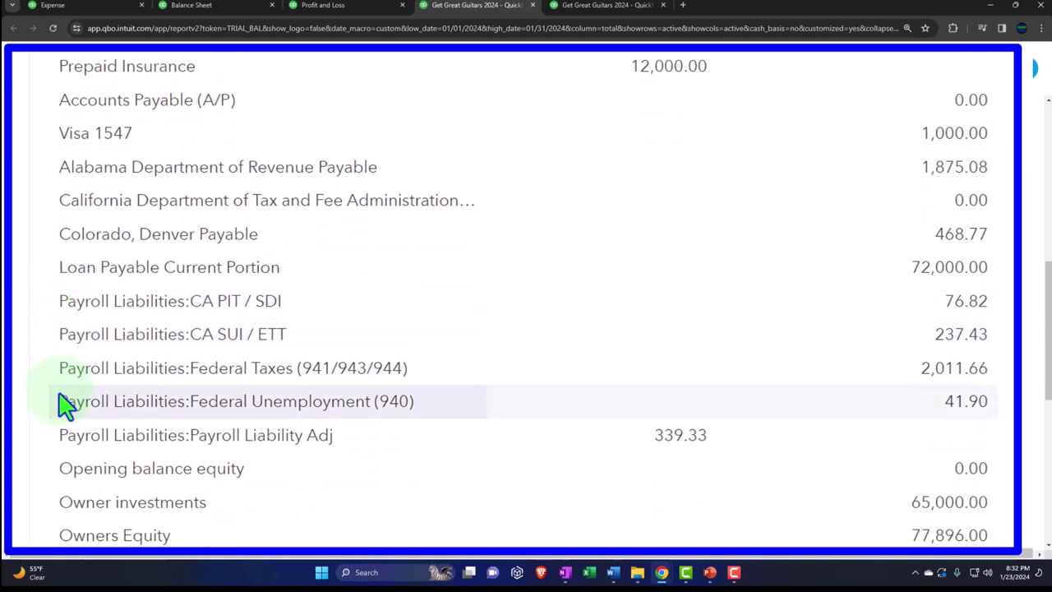
scroll(60, 398, "down", 6)
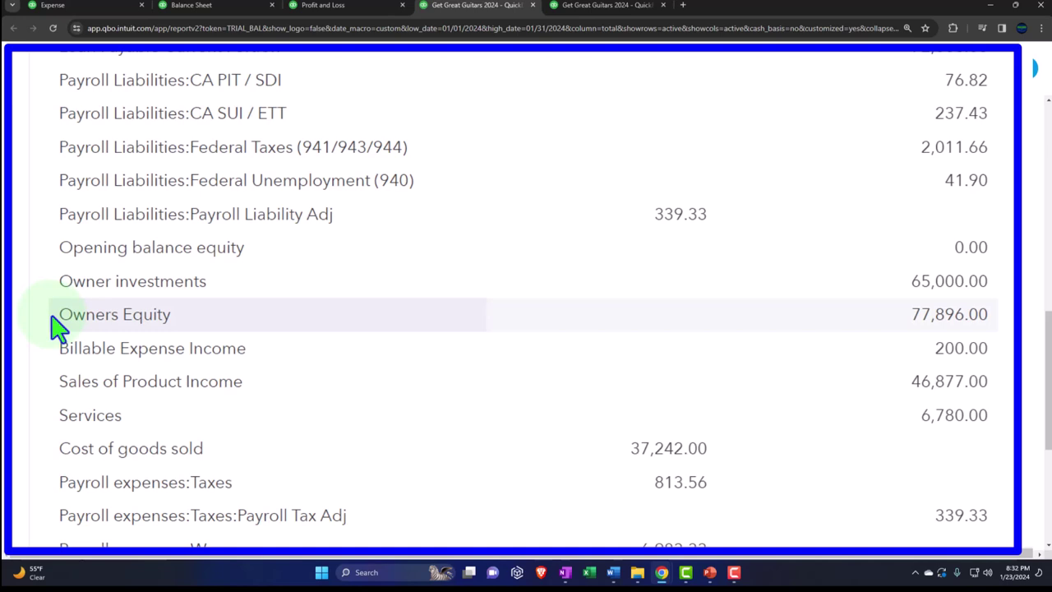
scroll(56, 325, "down", 2)
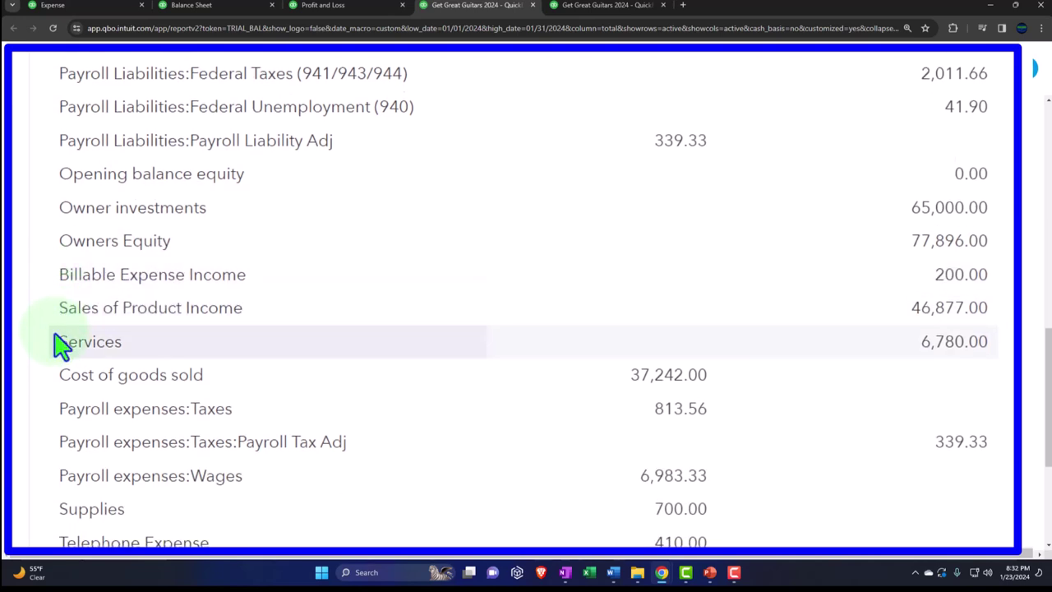
scroll(57, 333, "down", 2)
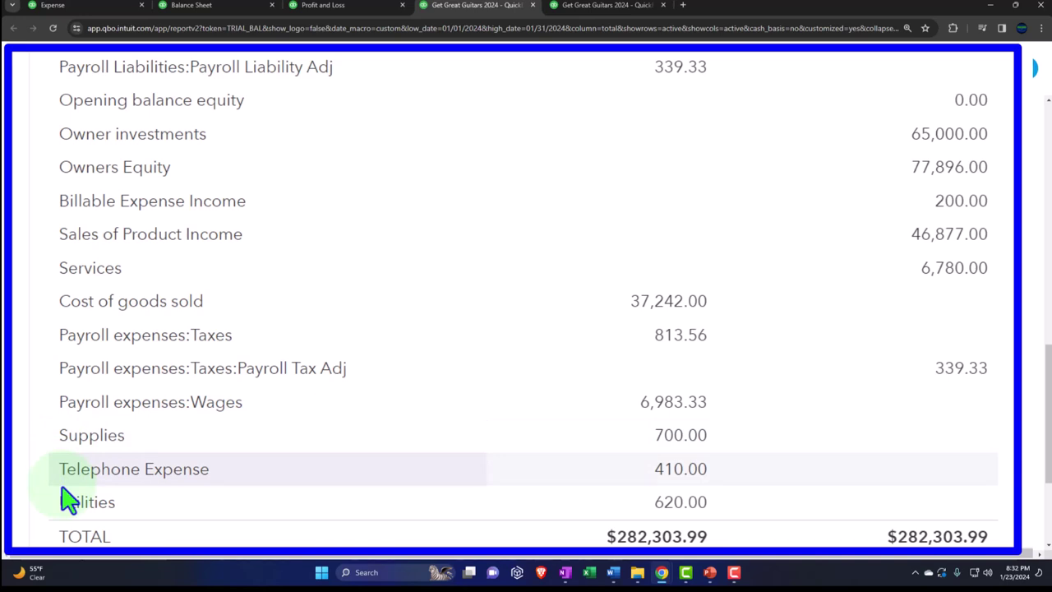
scroll(69, 499, "down", 1)
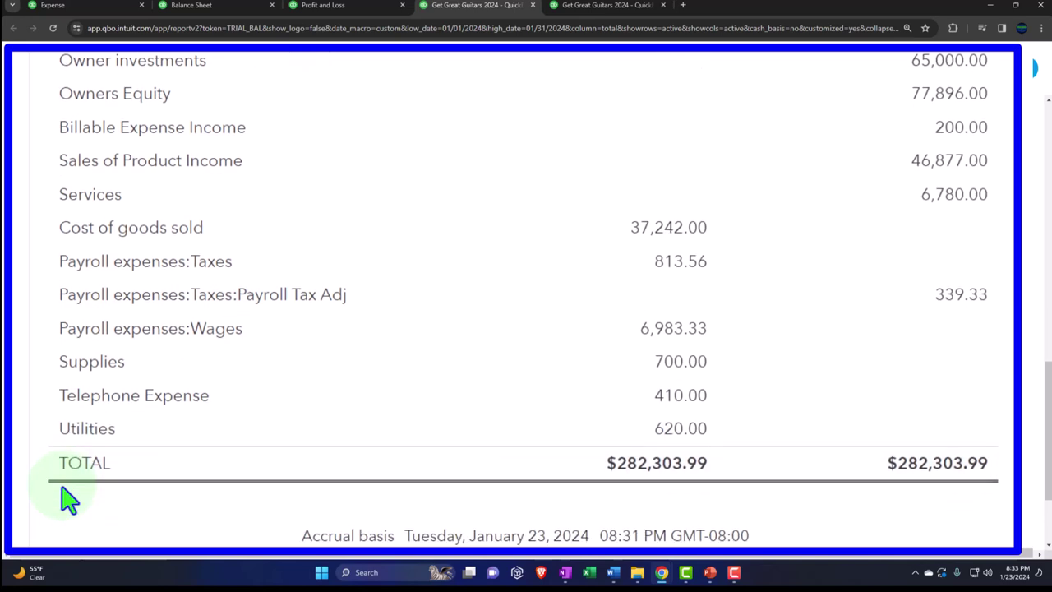